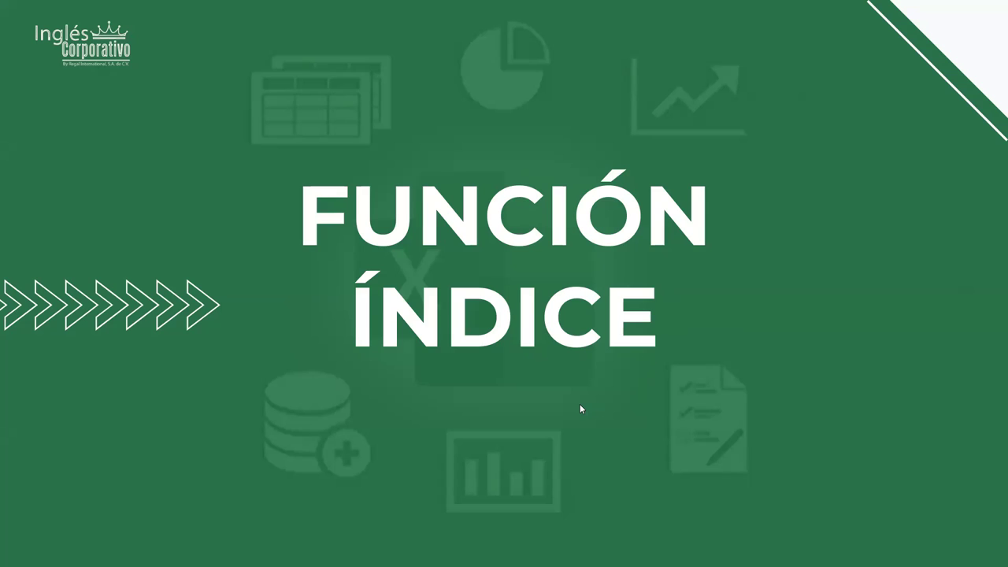
Step: Advance the slideshow past the title to the Forma de matriz slide on INDICE
left_click(742, 233)
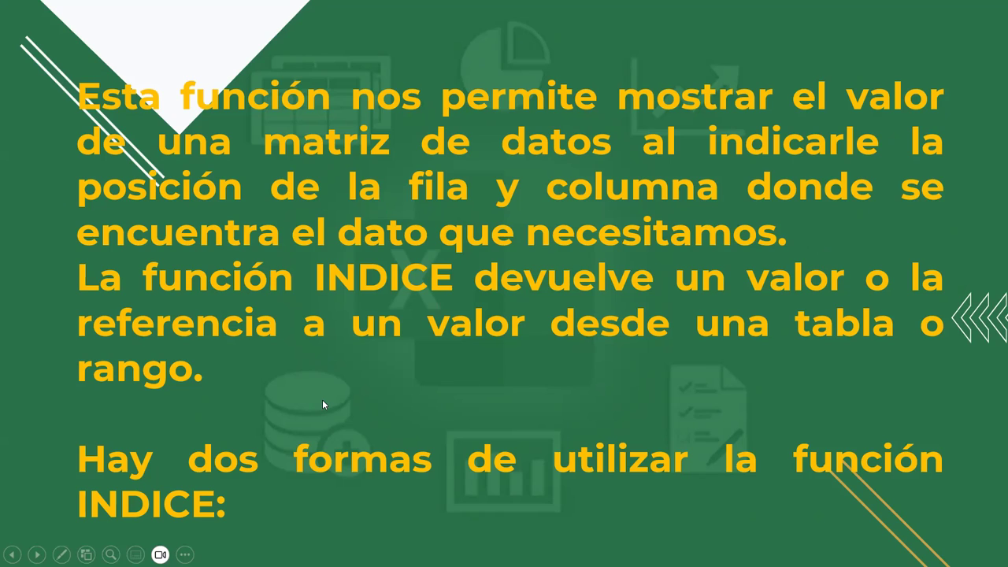
left_click(360, 368)
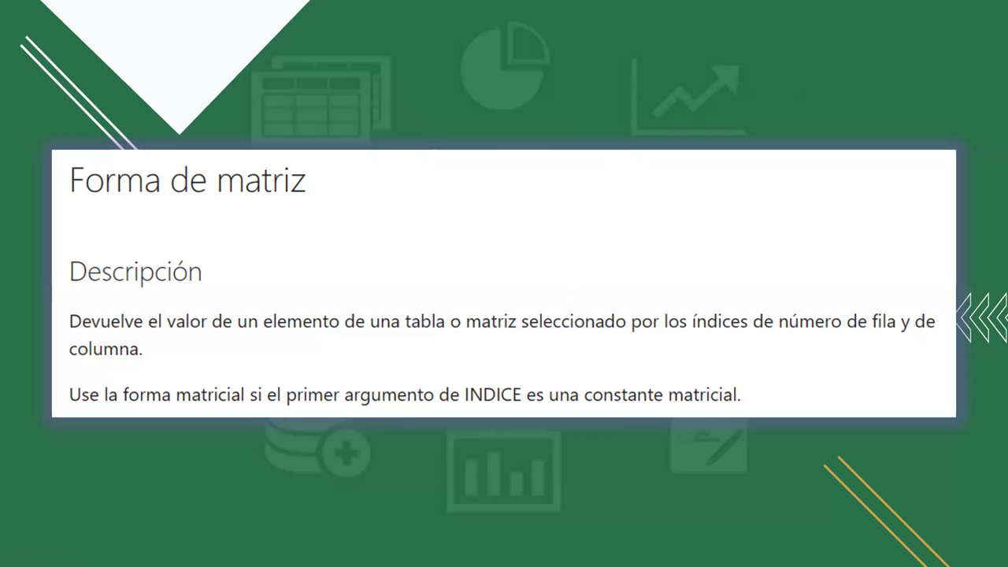
Step: Advance through the Sintaxis slide to the Forma de referencia slide
left_click(498, 255)
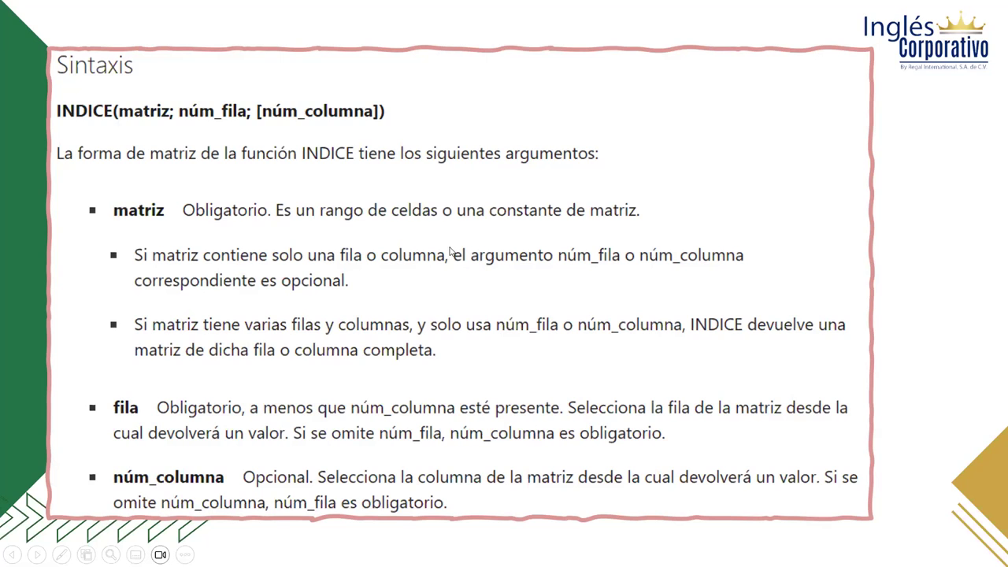
left_click(510, 370)
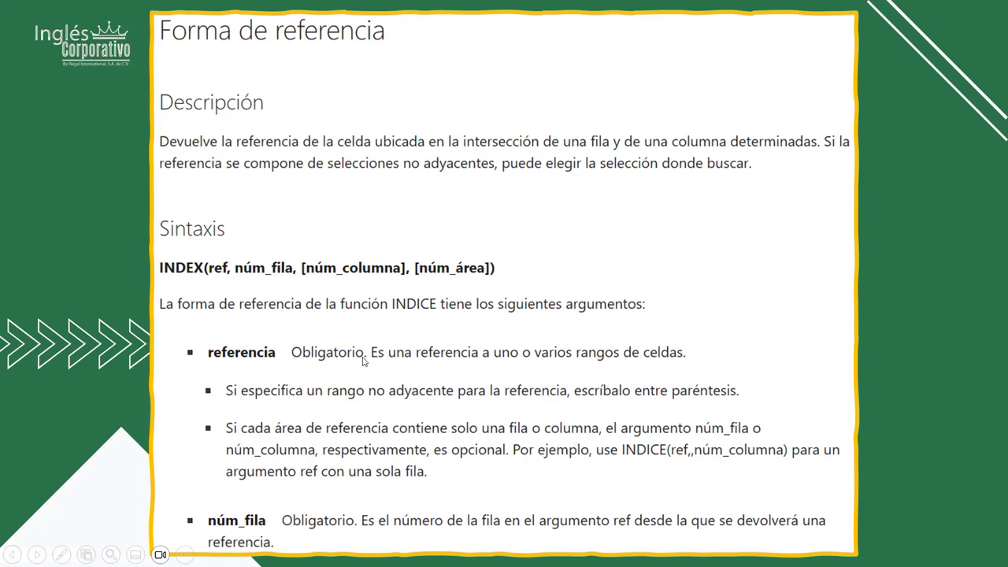
Step: Advance past the núm_columna and núm_área explanations to the next Forma de referencia slide
left_click(408, 419)
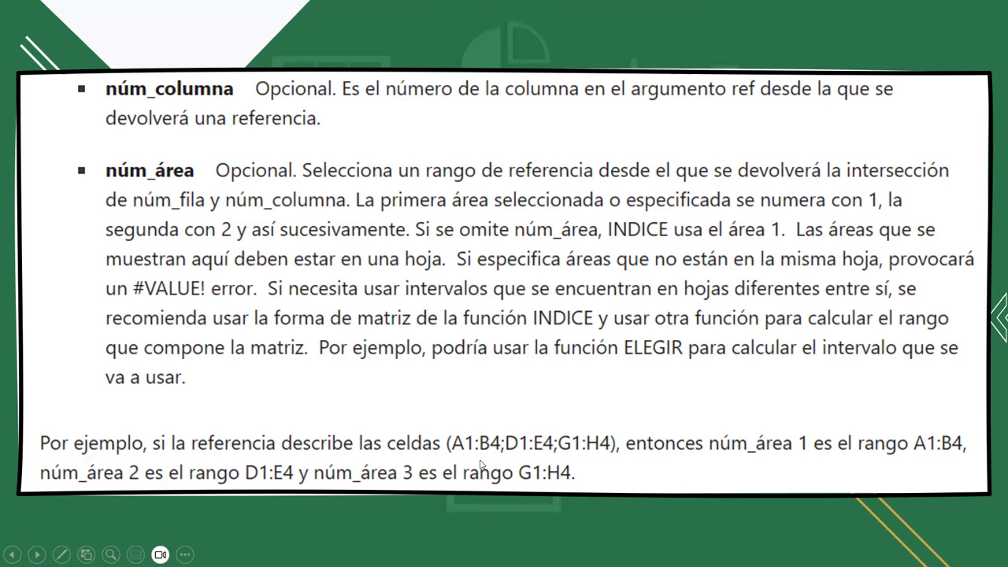
left_click(505, 404)
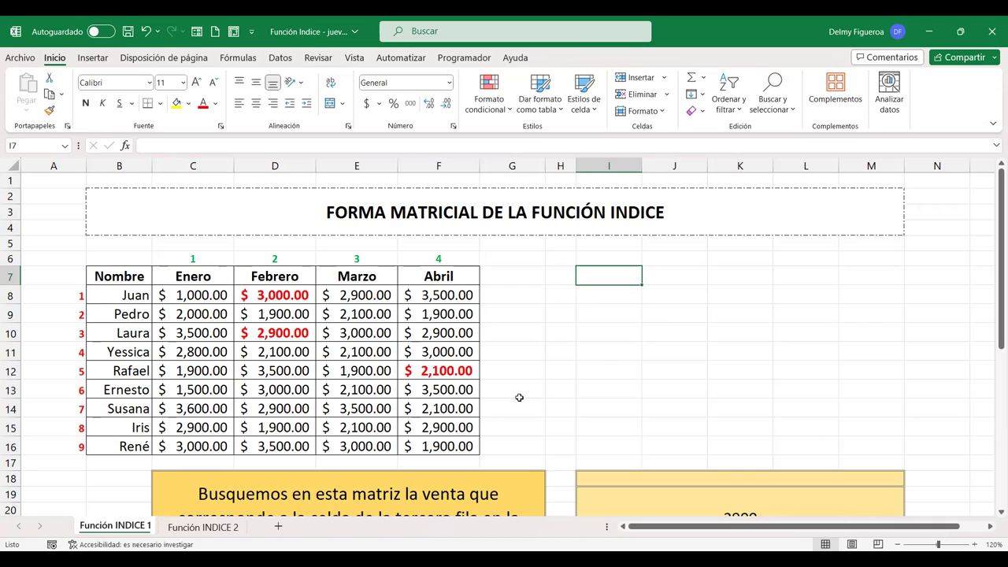
Step: Highlight the row position numbers 1–9 and the column position numbers 1–4
scroll(519, 398, "down", 2)
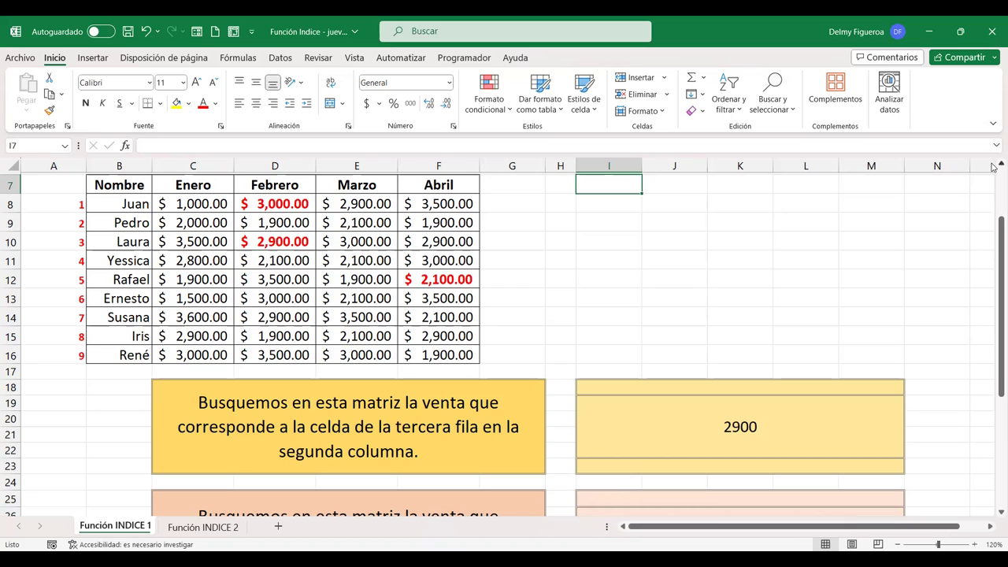
scroll(992, 166, "up", 1)
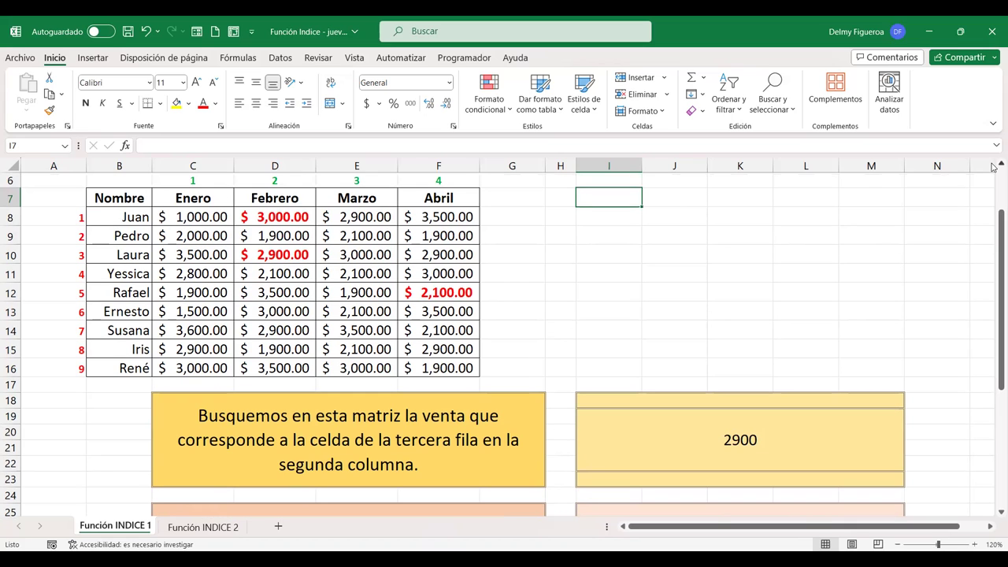
left_click(58, 220)
left_click_drag(58, 260, 58, 369)
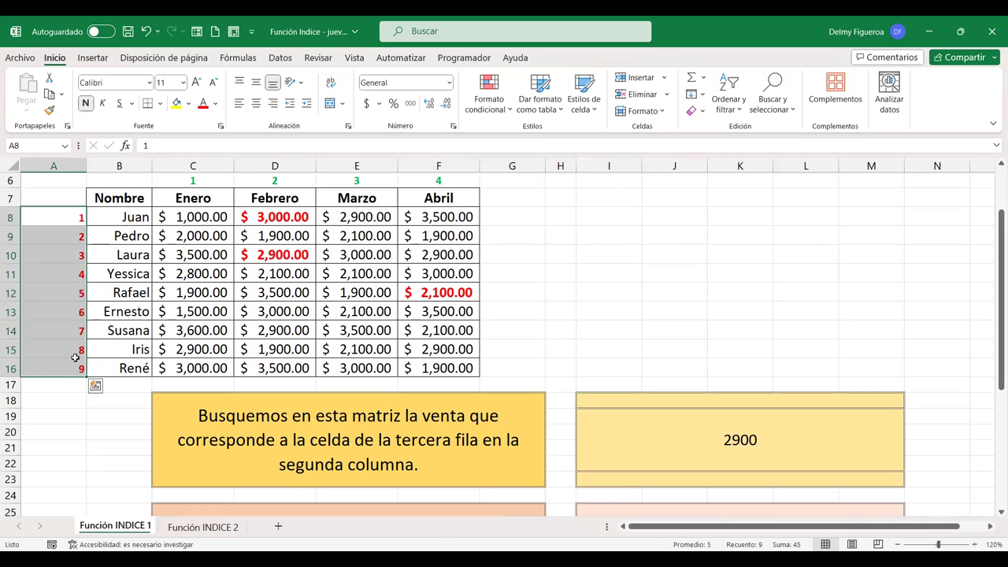
left_click_drag(205, 180, 439, 181, "ctrl")
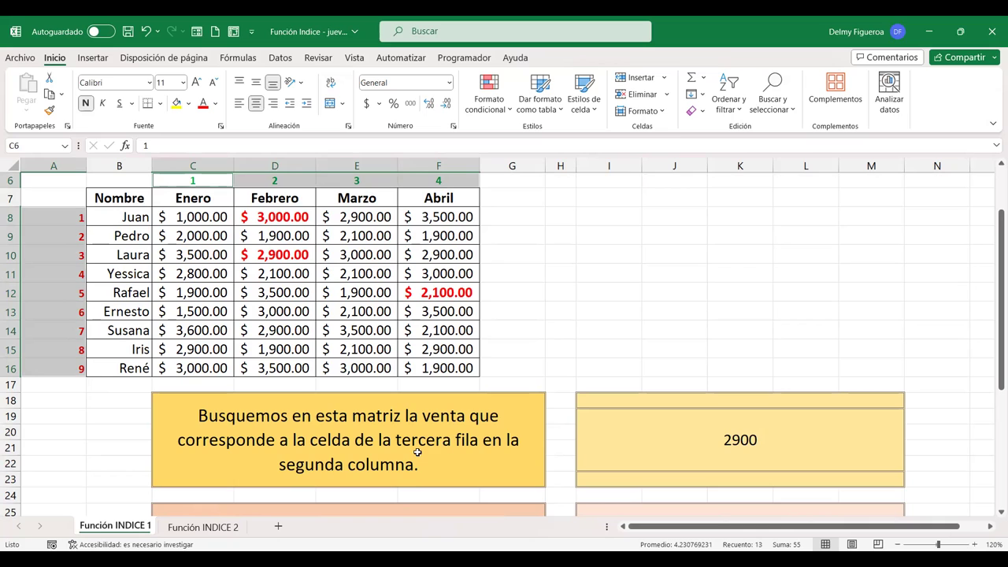
Step: Highlight Laura's row and the Febrero column, then select the 2900 result cell
left_click(9, 255)
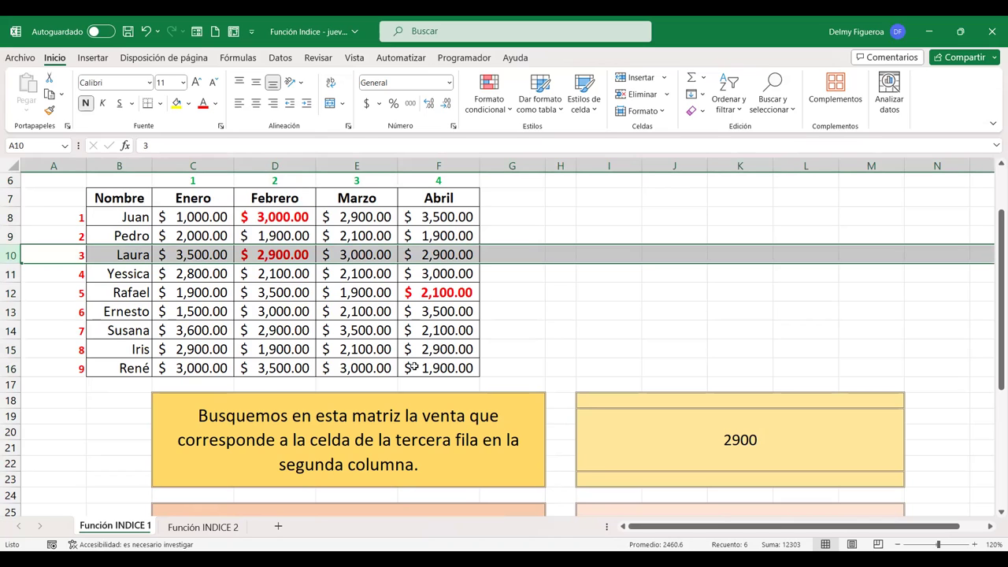
left_click(275, 163, "ctrl")
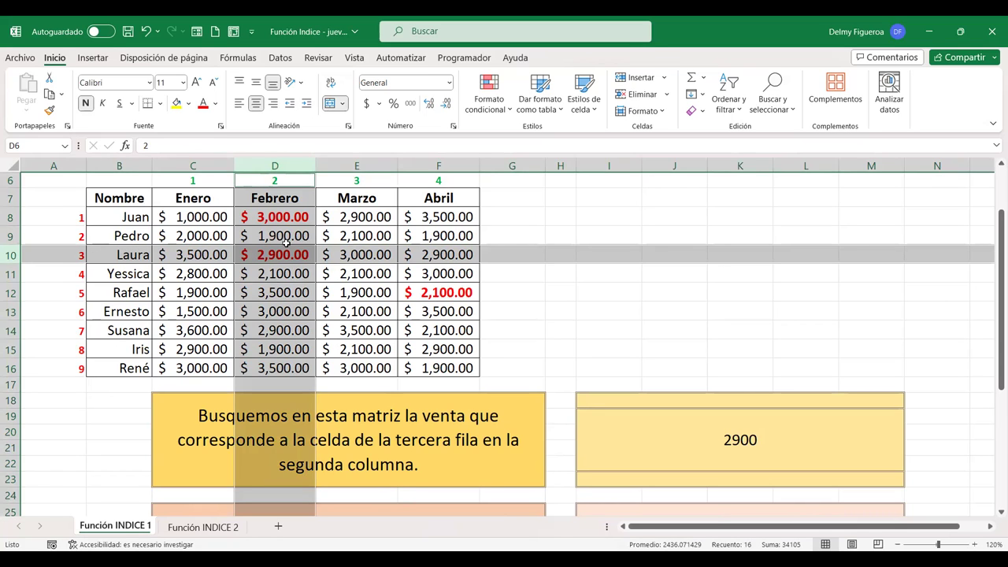
left_click(756, 437)
Step: Review the C8:F16, row 3 and column 2 arguments of the INDICE formula, then recommit it
double_click(750, 440)
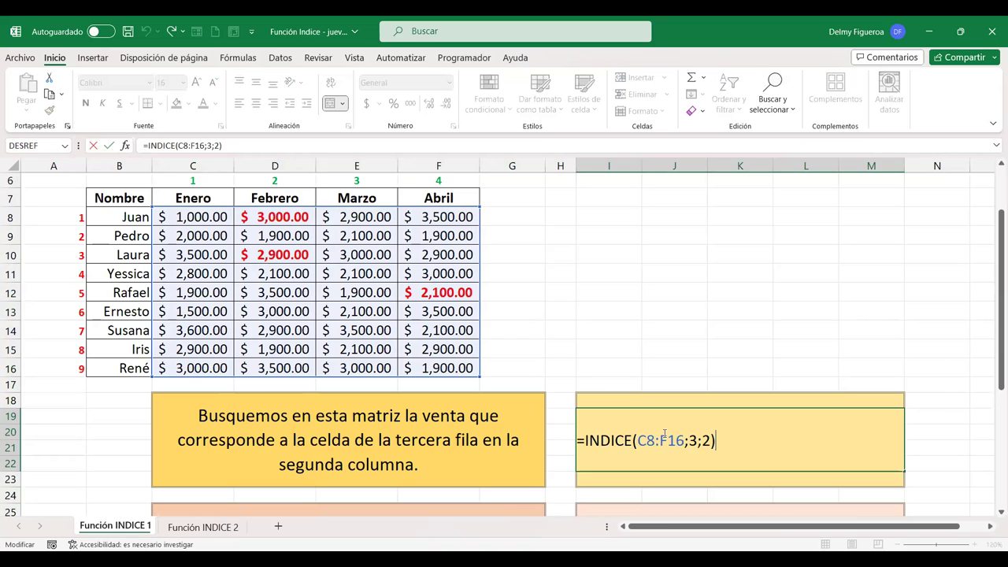
left_click(664, 437)
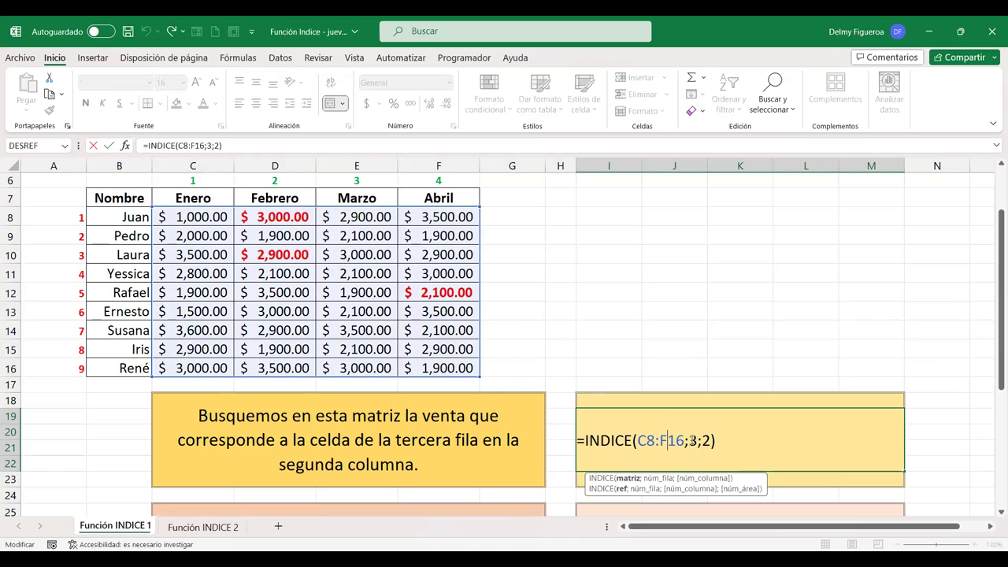
key("Right")
key("Right")
key("Right")
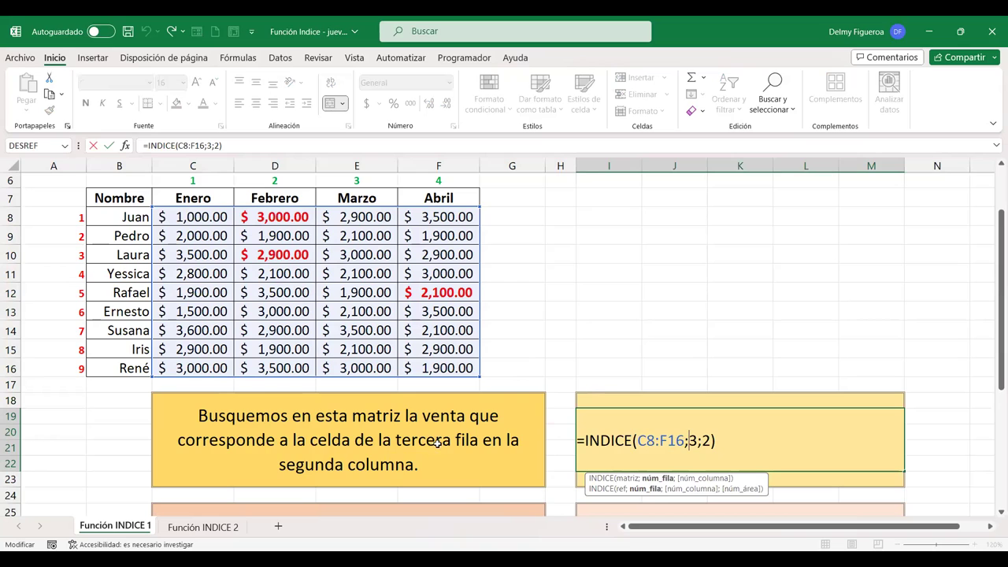
left_click(709, 441)
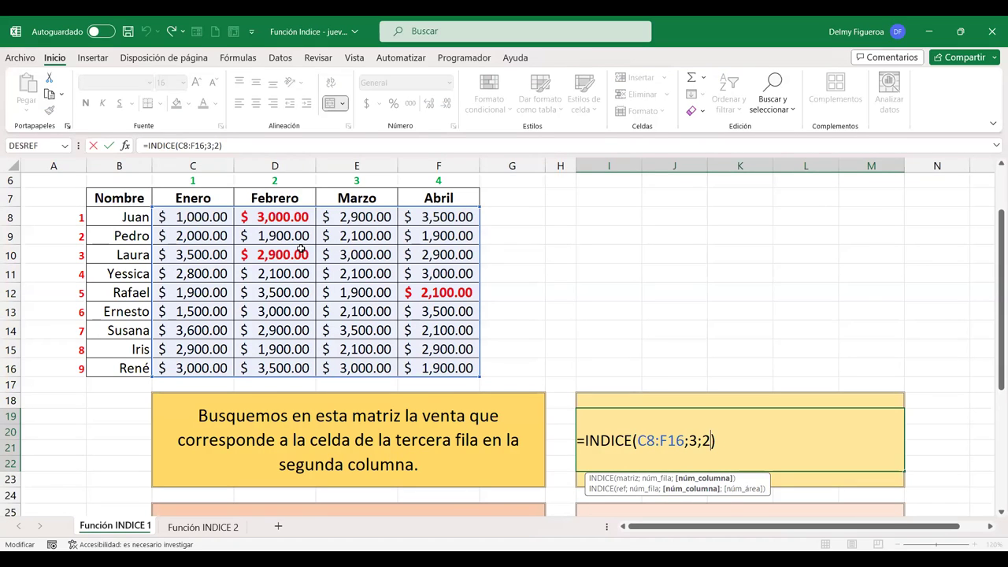
key("Return")
scroll(715, 354, "down", 3)
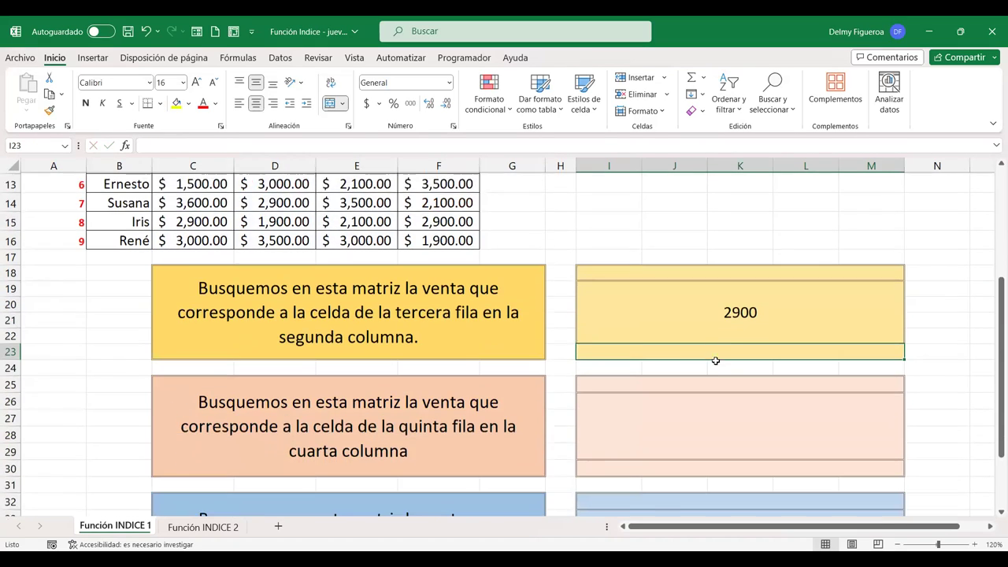
Step: Start =+INDICE in the orange answer box with C8:F16 as the matrix
left_click(735, 415)
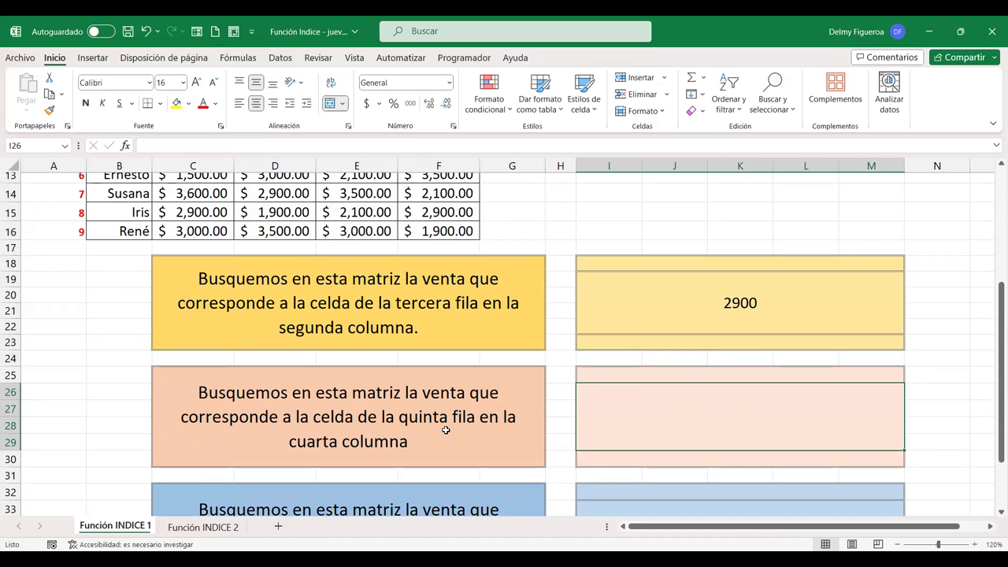
scroll(474, 366, "up", 2)
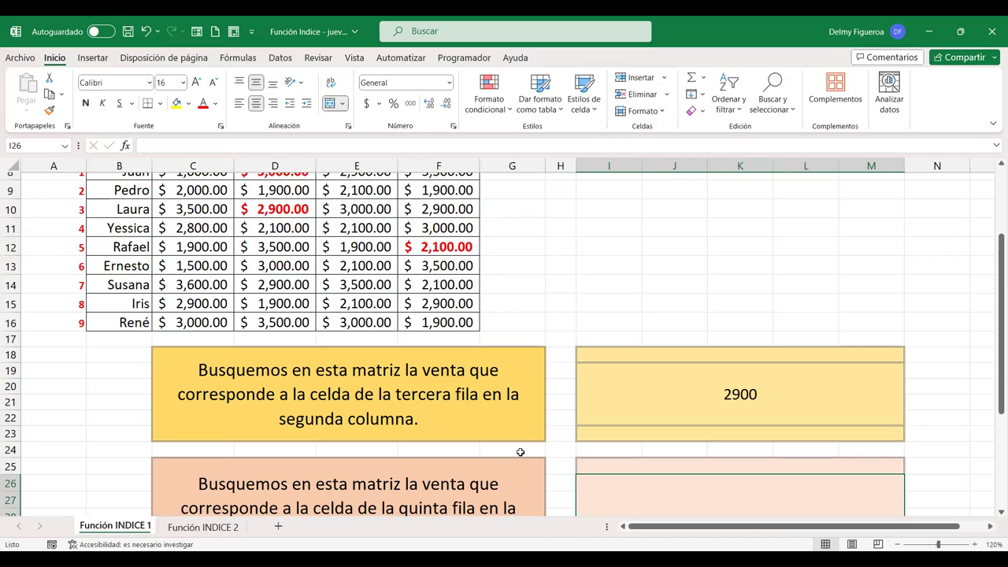
scroll(521, 452, "down", 1)
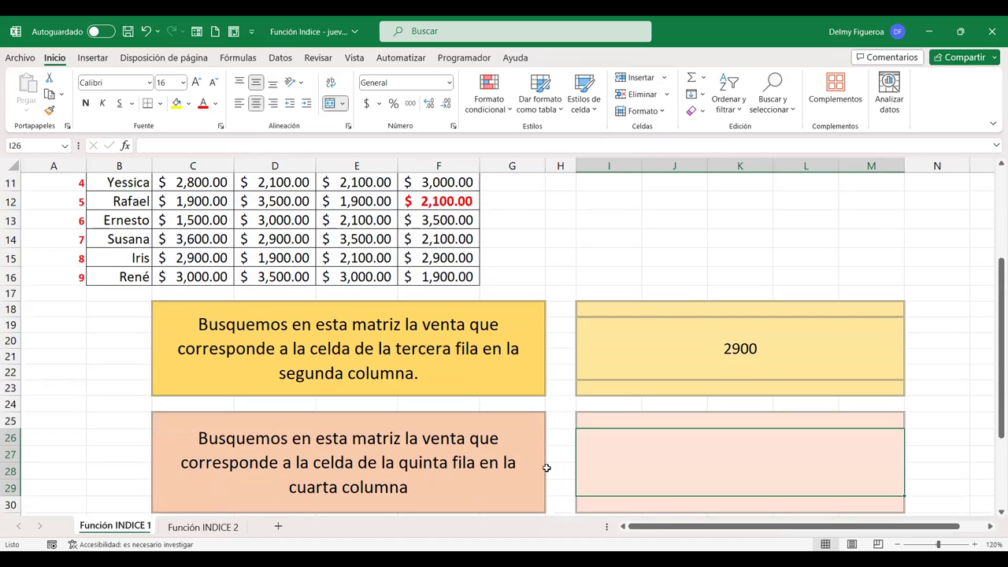
type("+")
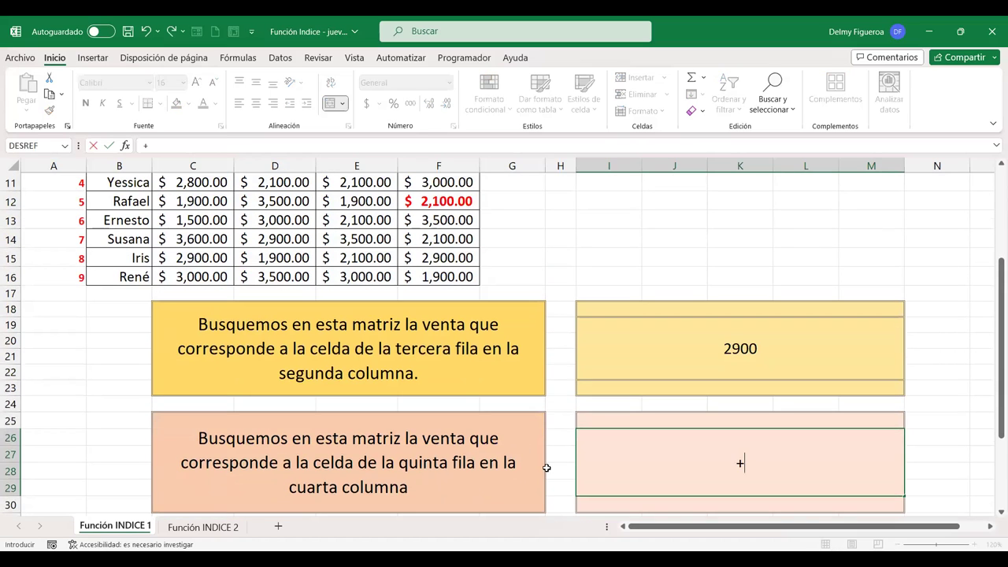
type("indi")
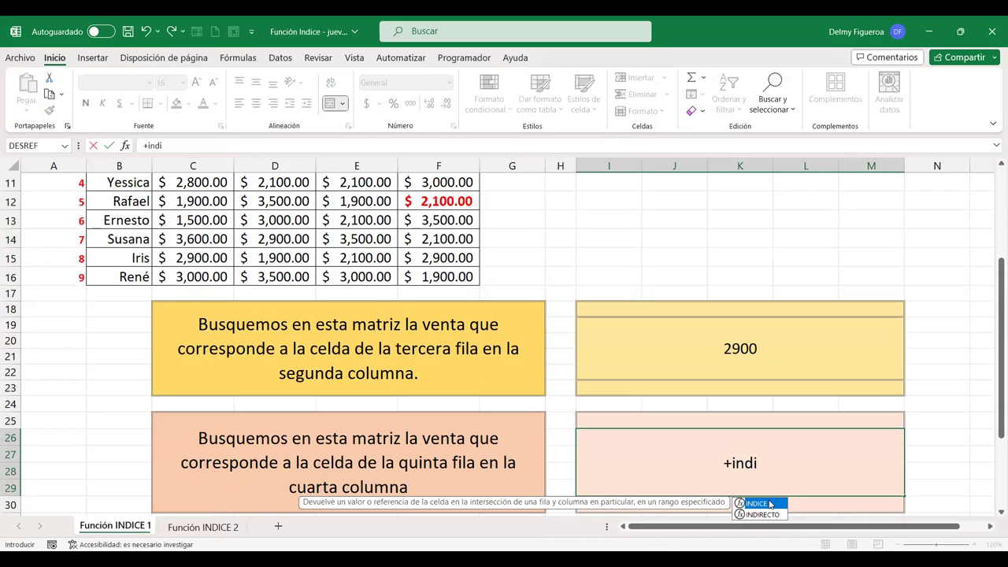
double_click(771, 503)
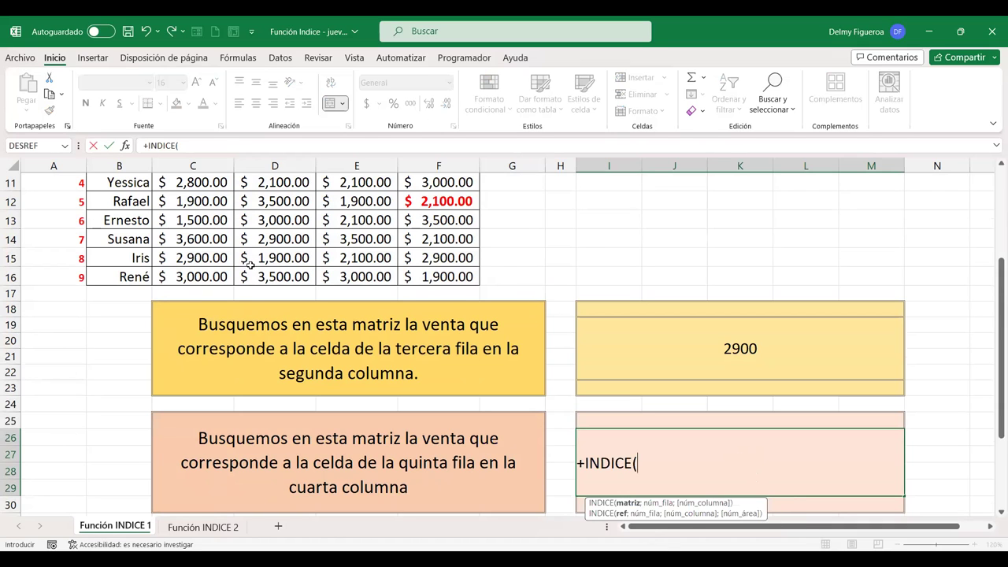
scroll(249, 266, "up", 2)
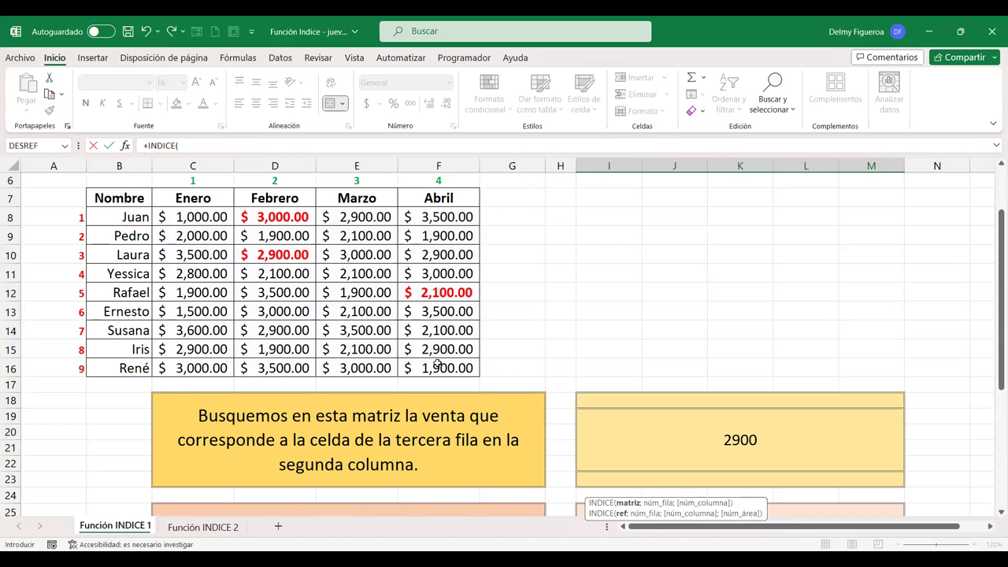
left_click_drag(181, 218, 435, 365)
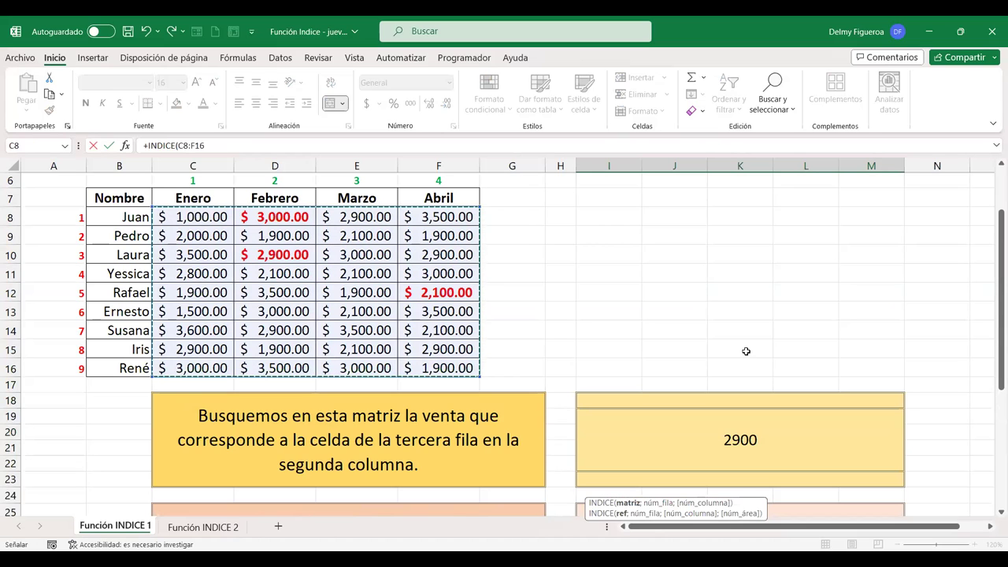
Step: Add row 5 and column 4, committing =+INDICE(C8:F16;5;4) to return 2100
scroll(746, 351, "down", 3)
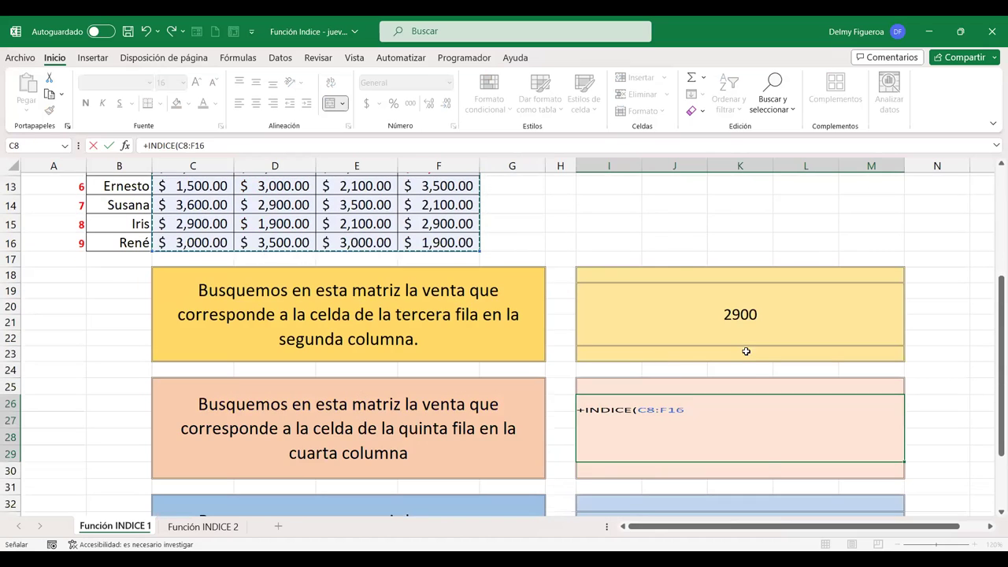
type(";5")
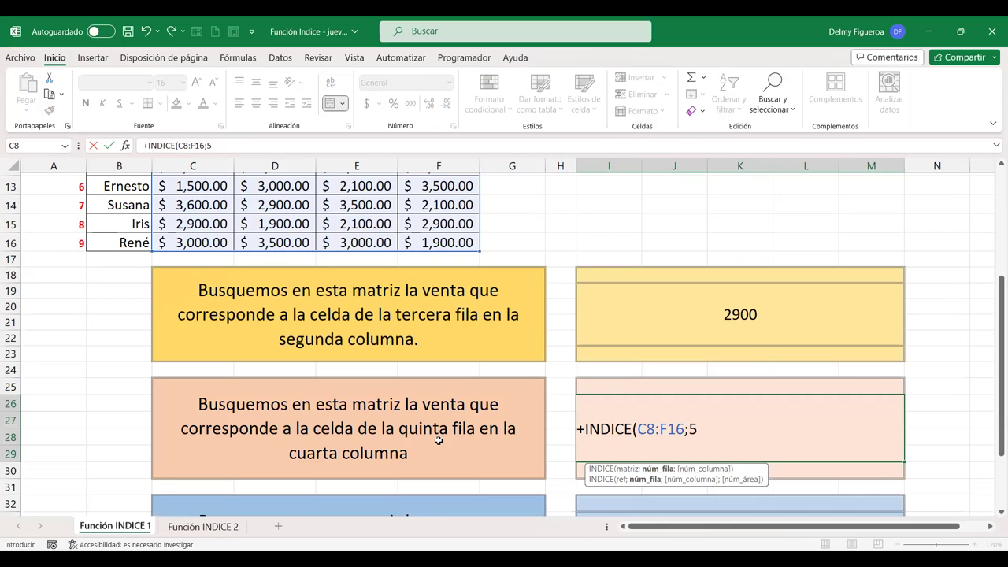
type(";")
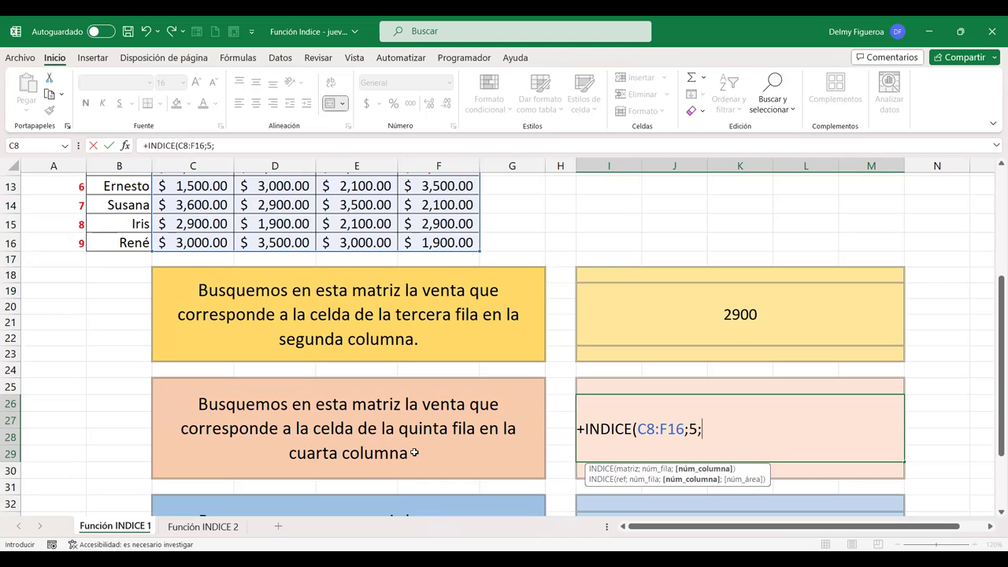
type("4")
type(")")
scroll(303, 390, "up", 2)
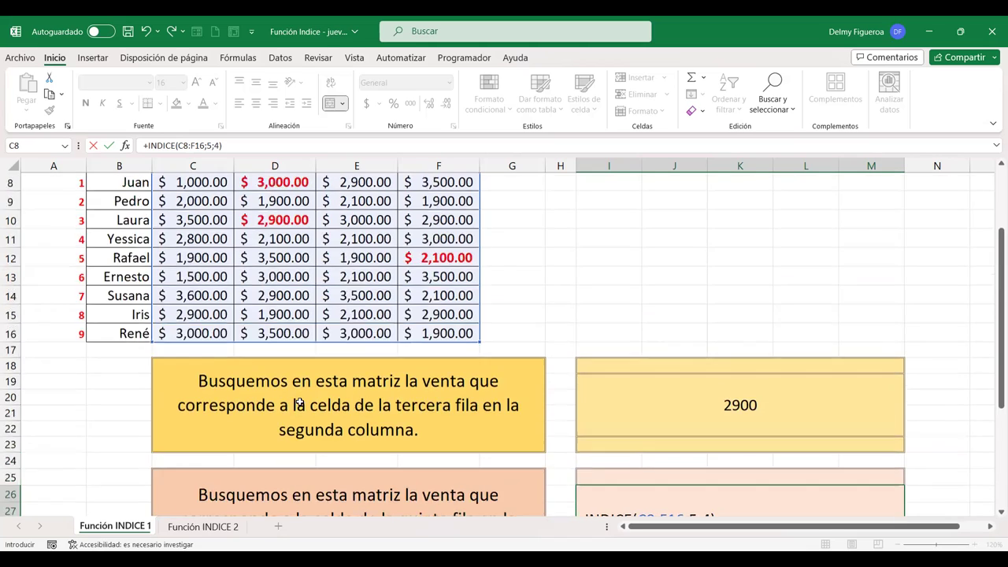
scroll(293, 375, "up", 1)
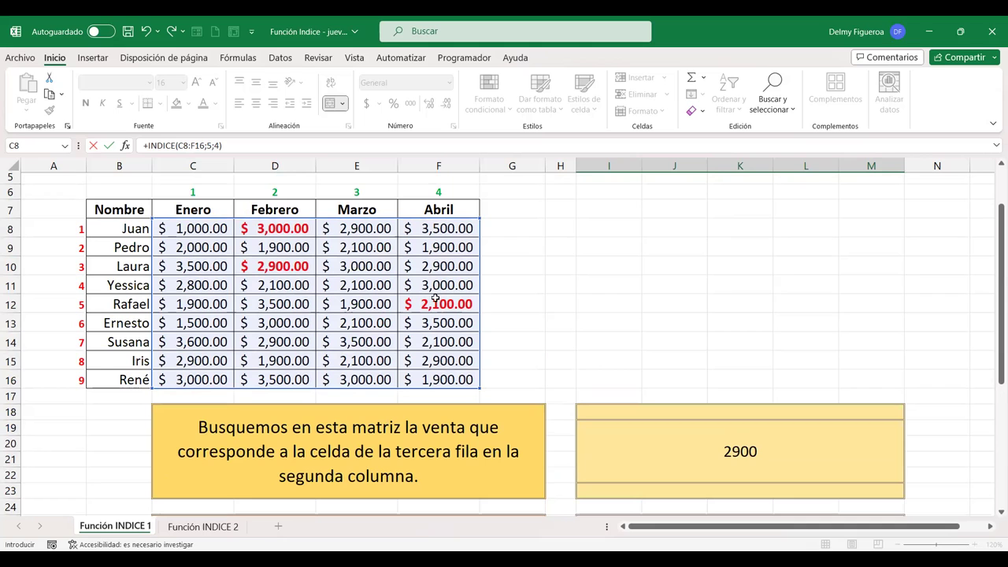
scroll(536, 378, "down", 3)
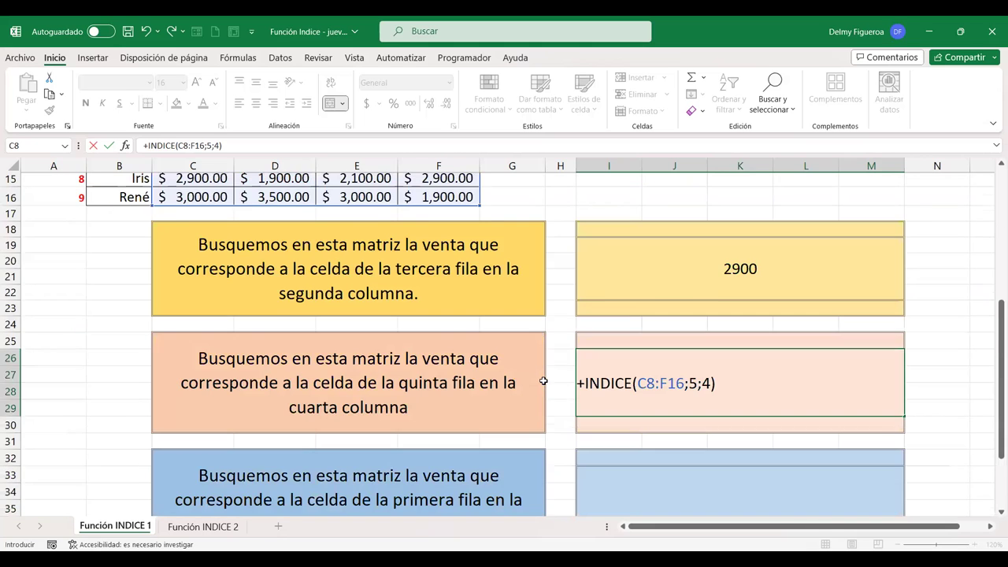
scroll(543, 378, "down", 2)
key("Return")
key("Up")
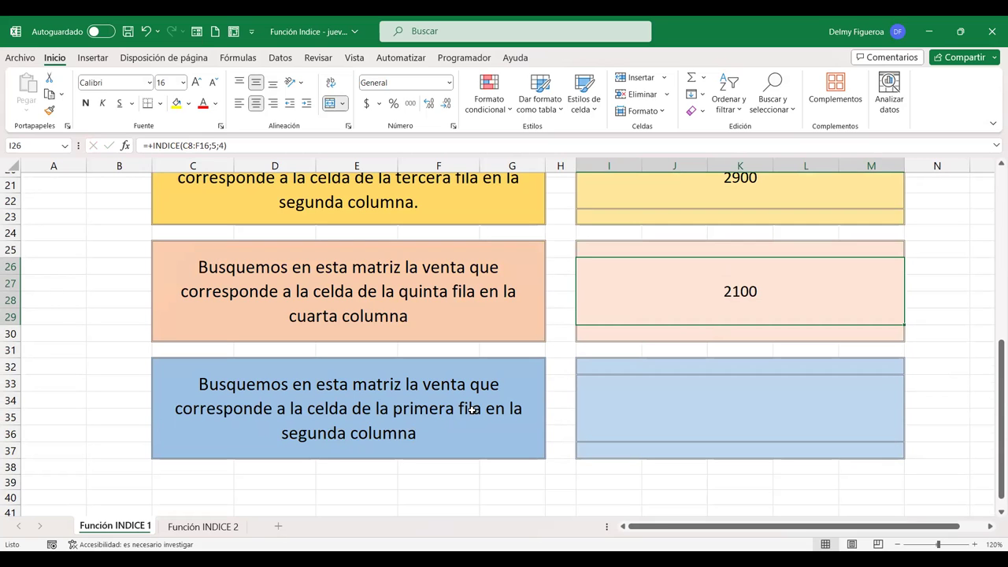
Step: Highlight row 8 together with the Febrero column to show their intersection
scroll(471, 409, "down", 2)
scroll(472, 410, "up", 1)
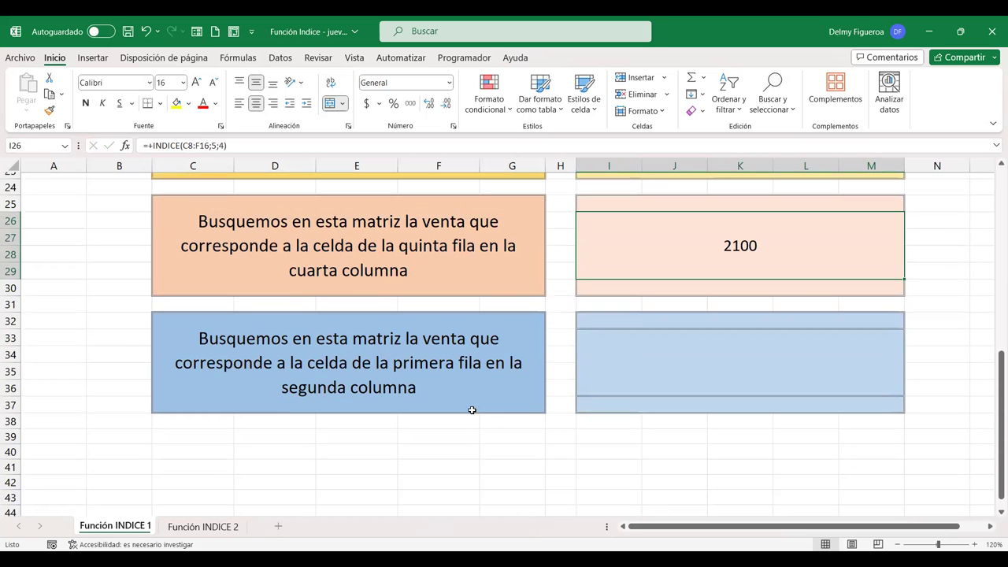
scroll(471, 410, "up", 1)
scroll(472, 410, "up", 3)
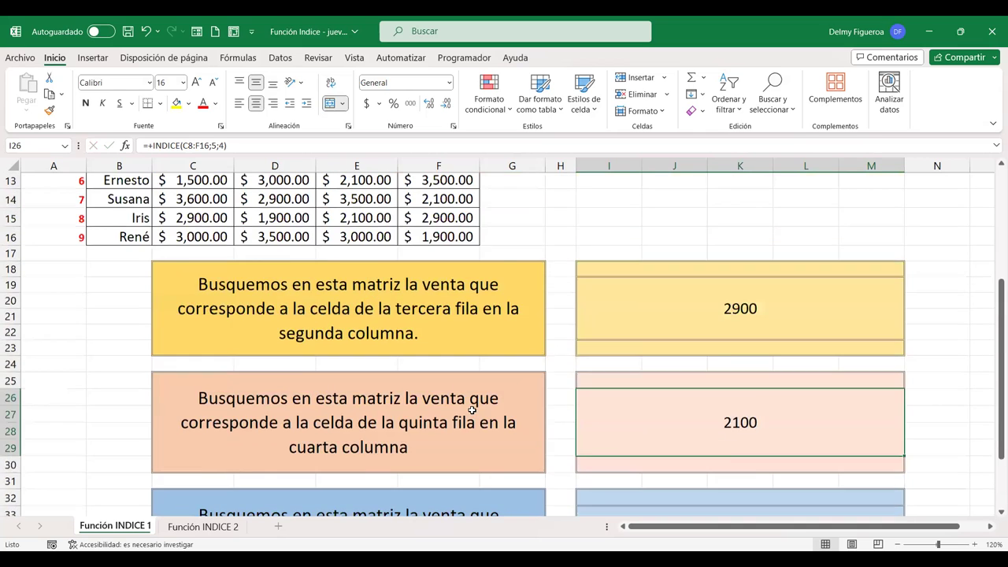
scroll(471, 409, "up", 2)
scroll(472, 409, "up", 1)
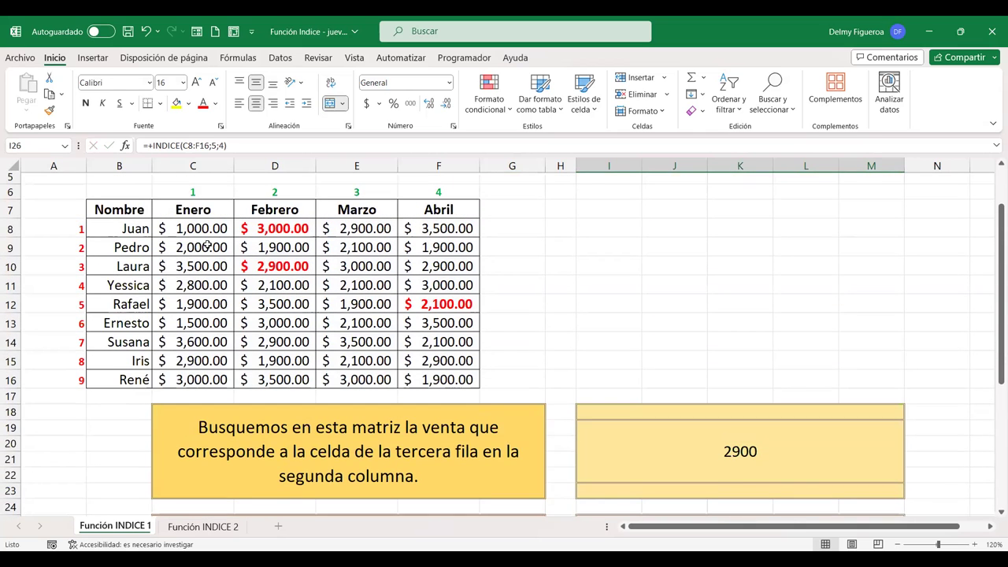
left_click(12, 228)
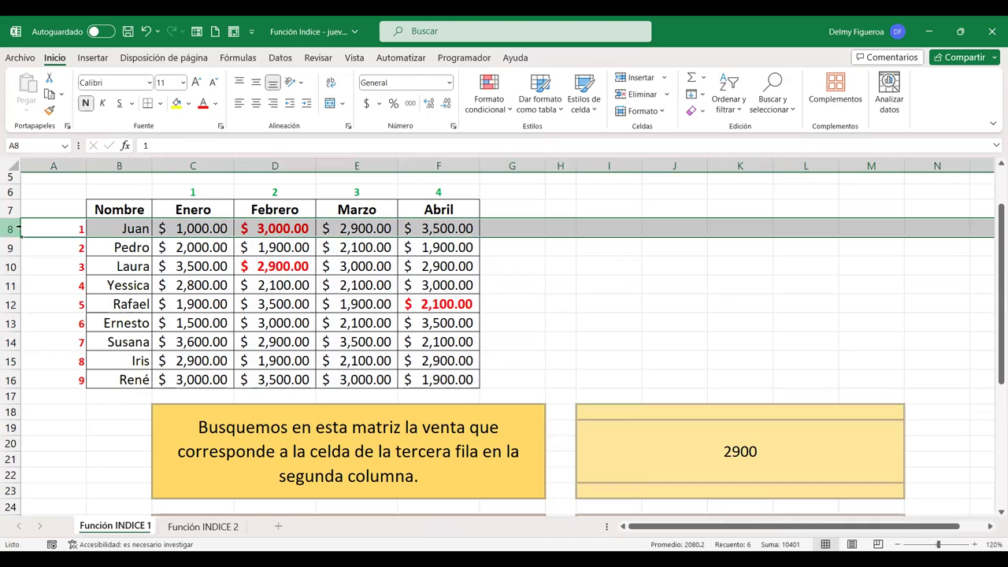
left_click(289, 168, "ctrl")
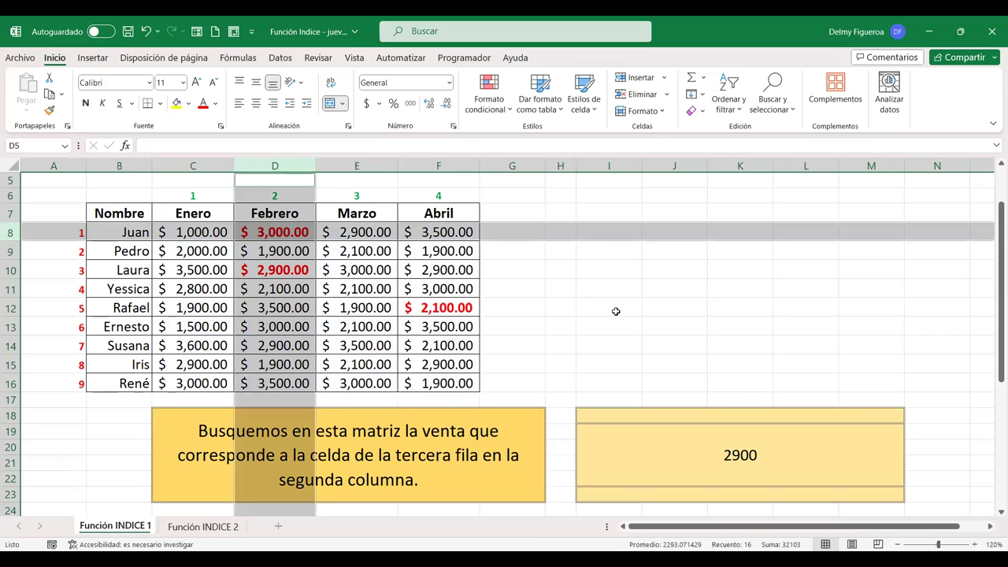
scroll(711, 371, "down", 5)
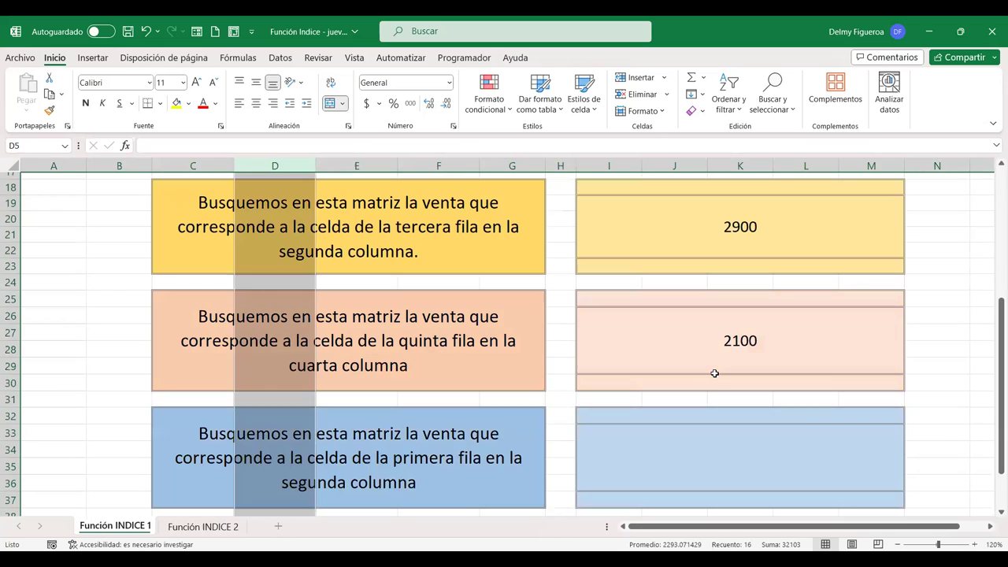
Step: Begin =+INDICE in the blue answer box, correcting the misspelled function name
left_click(714, 434)
type("+")
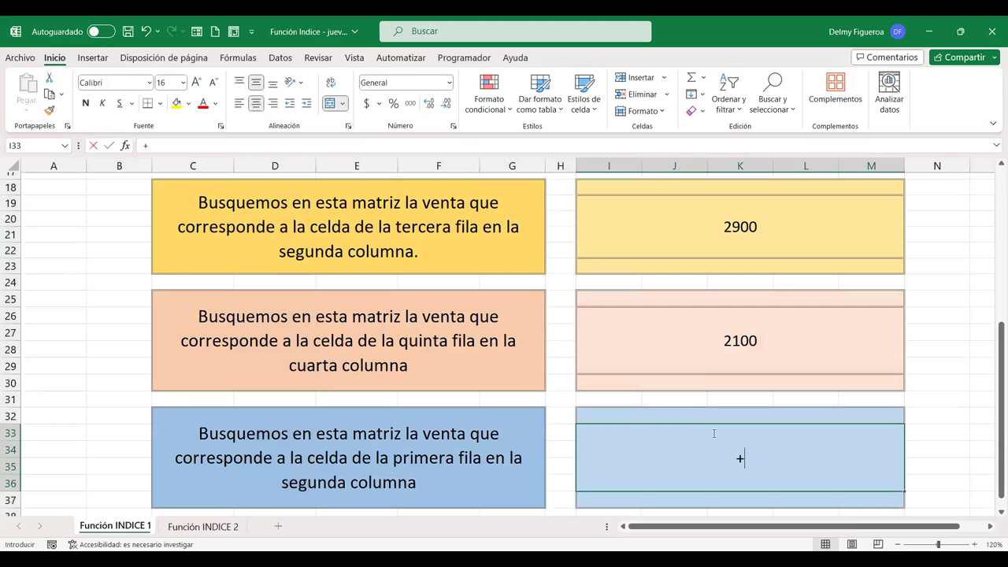
type("inid")
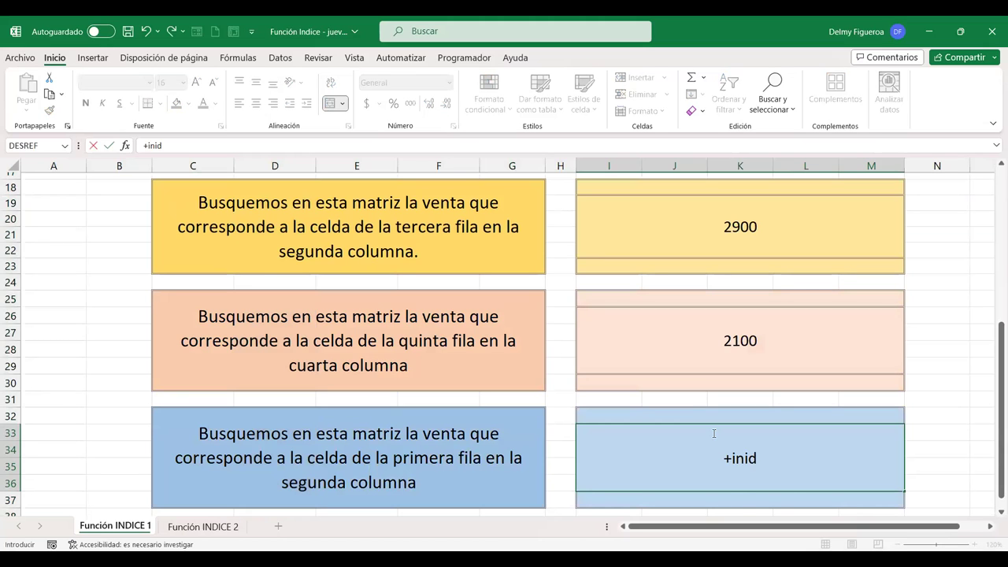
key("BackSpace")
key("BackSpace")
type("di")
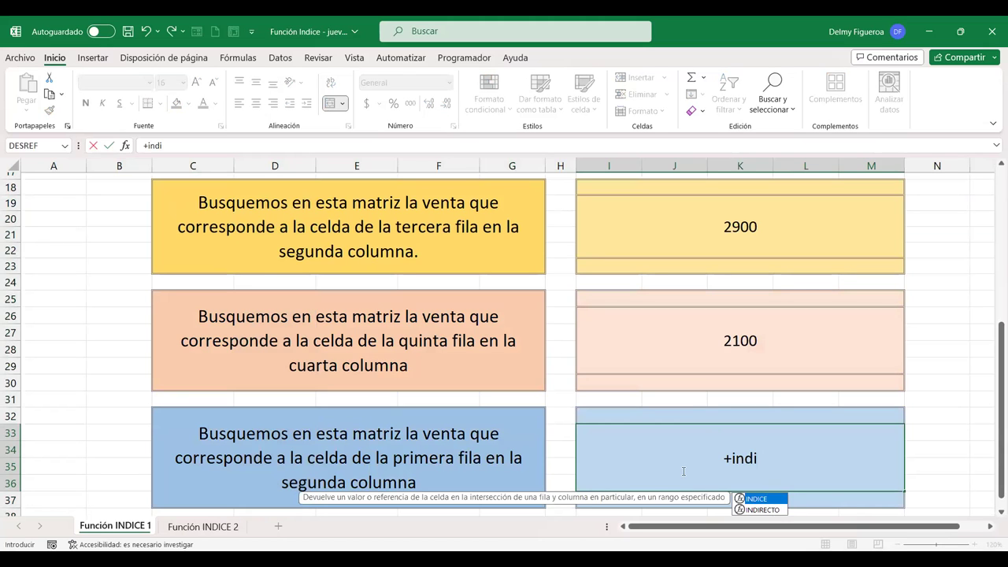
key("Tab")
scroll(209, 199, "up", 3)
scroll(208, 199, "up", 1)
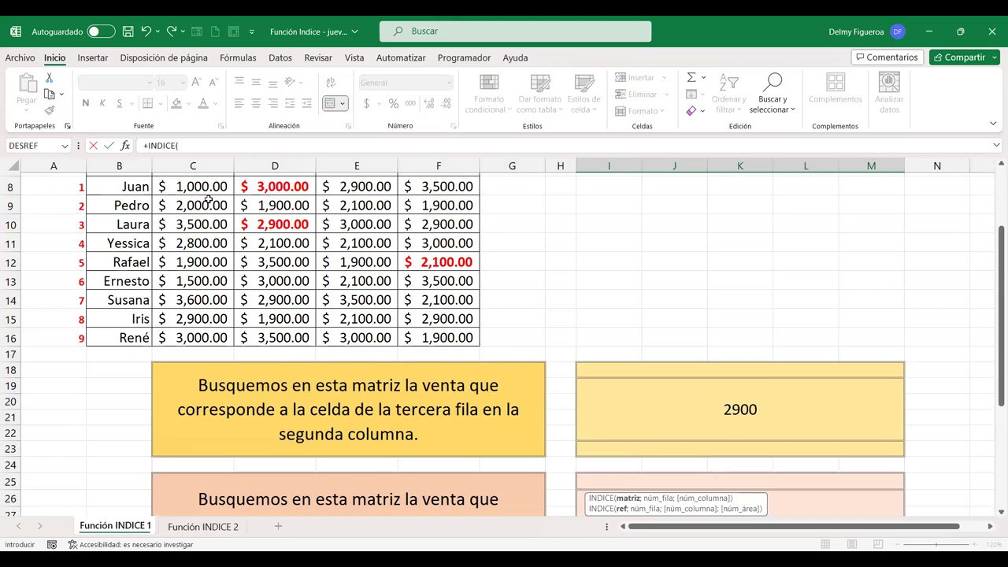
scroll(209, 199, "up", 1)
Step: Select C8:F16 and add row 1, column 2, committing =+INDICE(C8:F16;1;2) for 3000
left_click(195, 230)
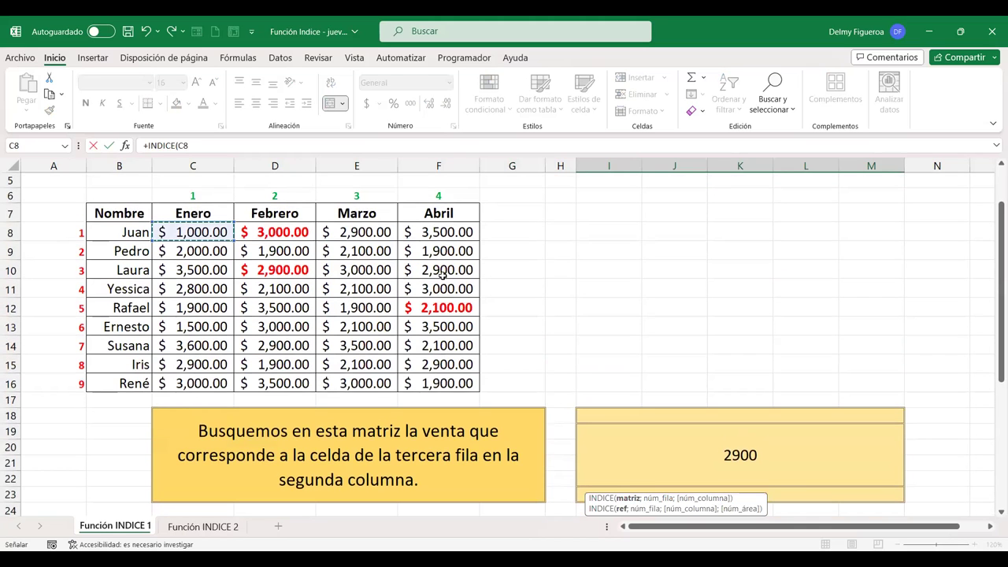
left_click(448, 380, "shift")
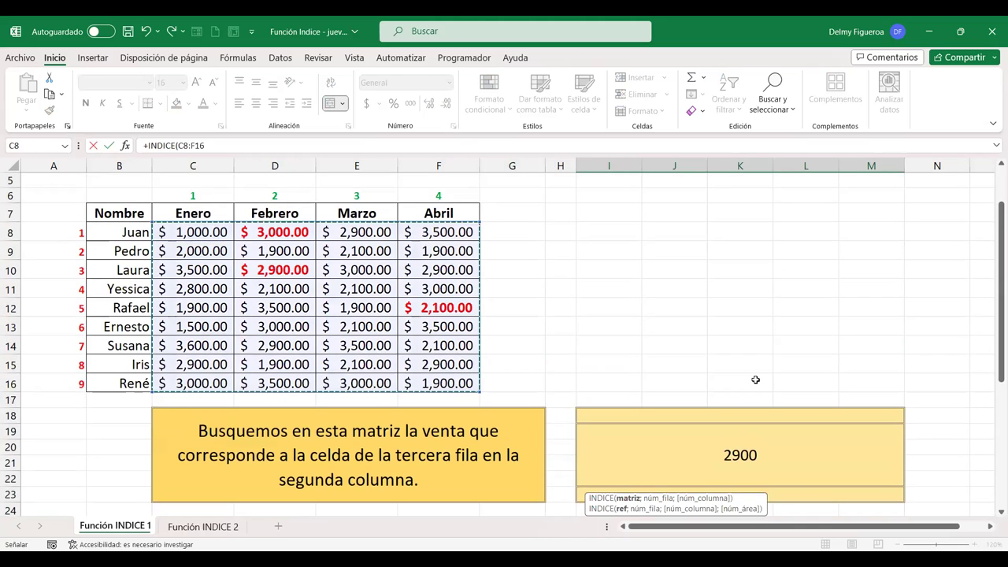
scroll(762, 370, "down", 3)
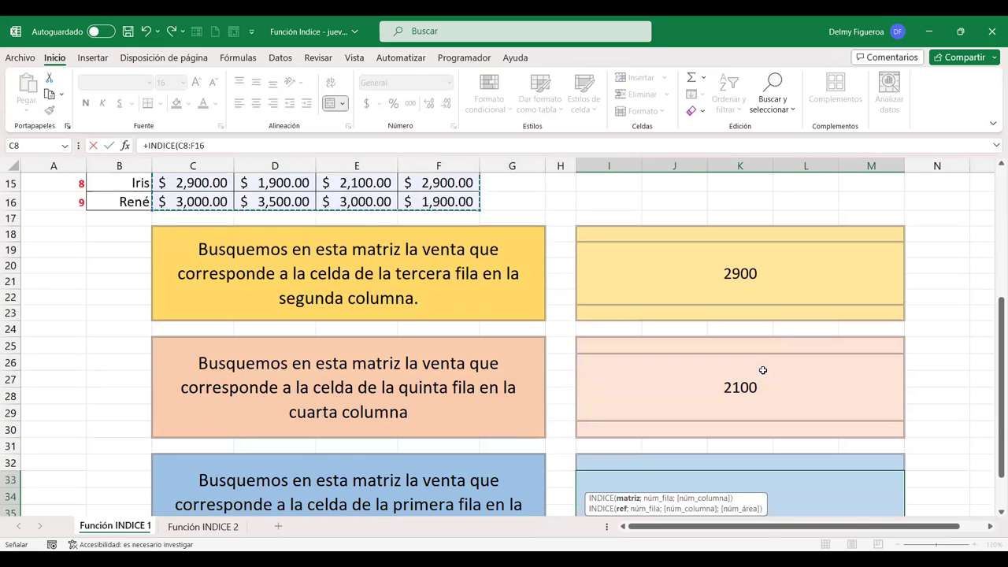
scroll(762, 370, "down", 2)
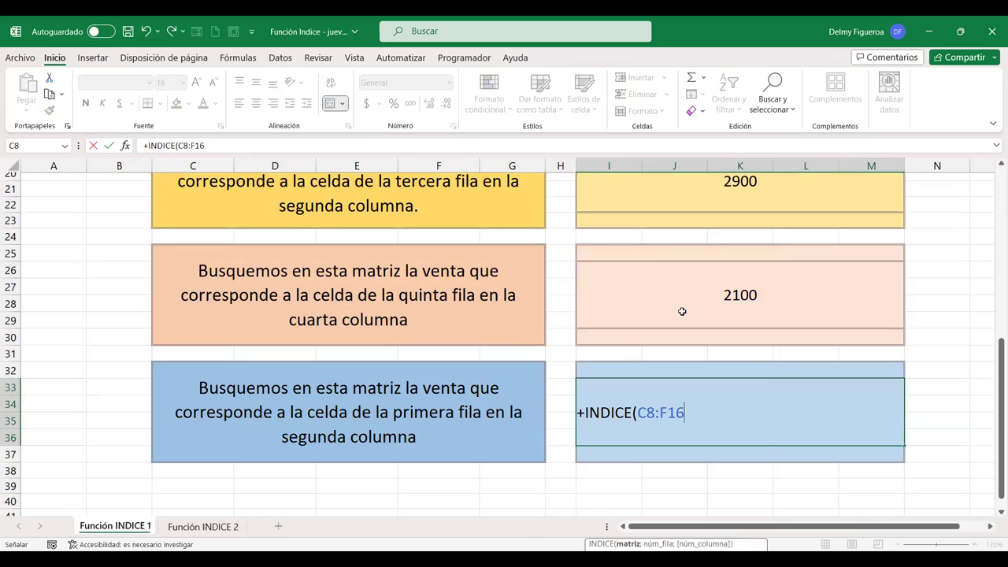
type(";1;2")
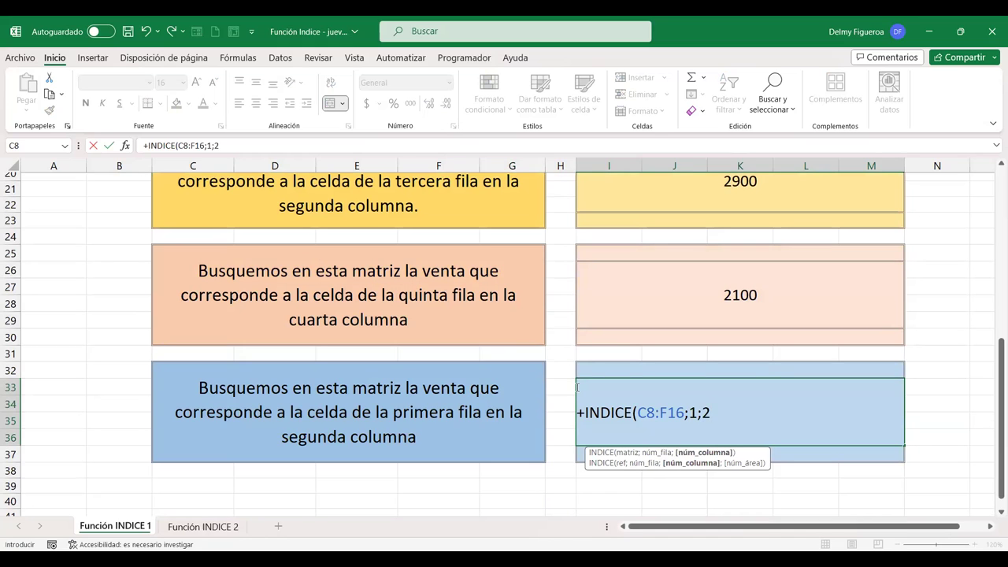
type(")")
key("Return")
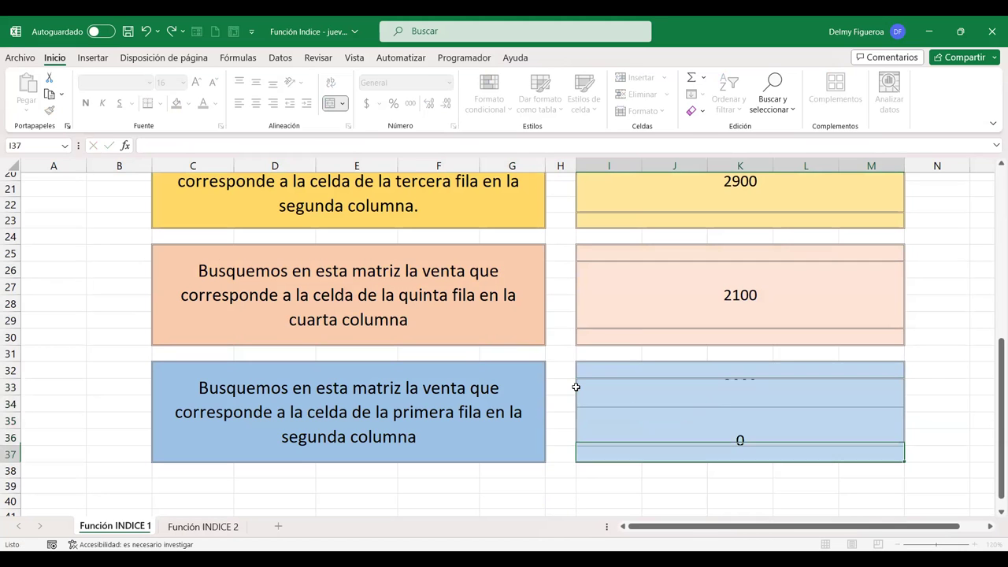
scroll(505, 446, "up", 5)
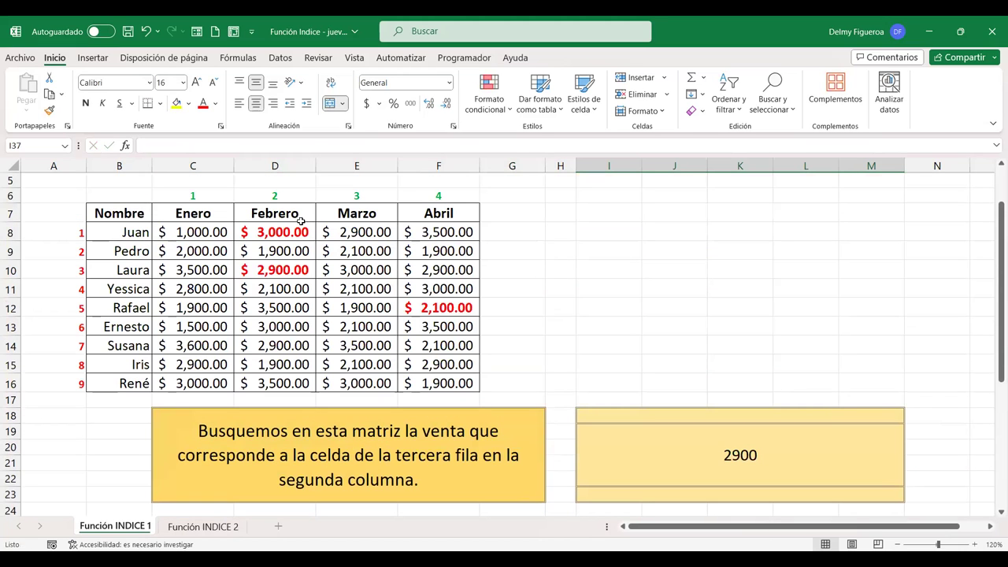
scroll(865, 372, "down", 4)
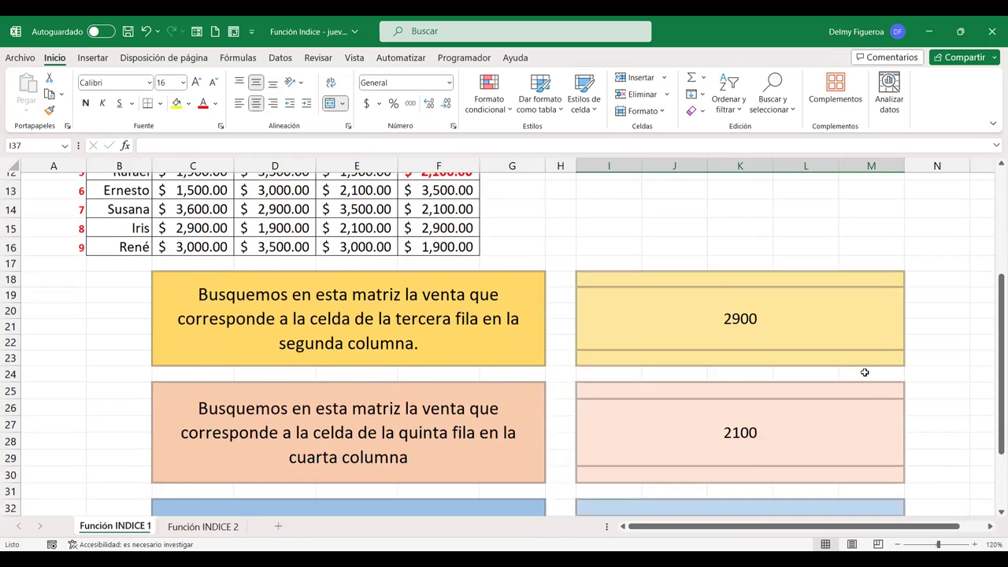
scroll(865, 372, "up", 2)
scroll(865, 372, "up", 3)
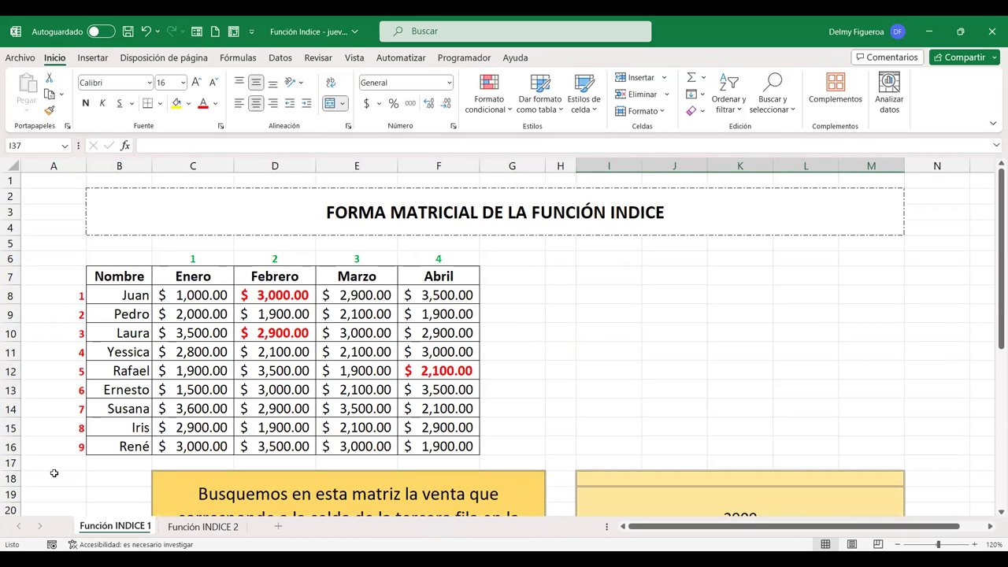
left_click(206, 527)
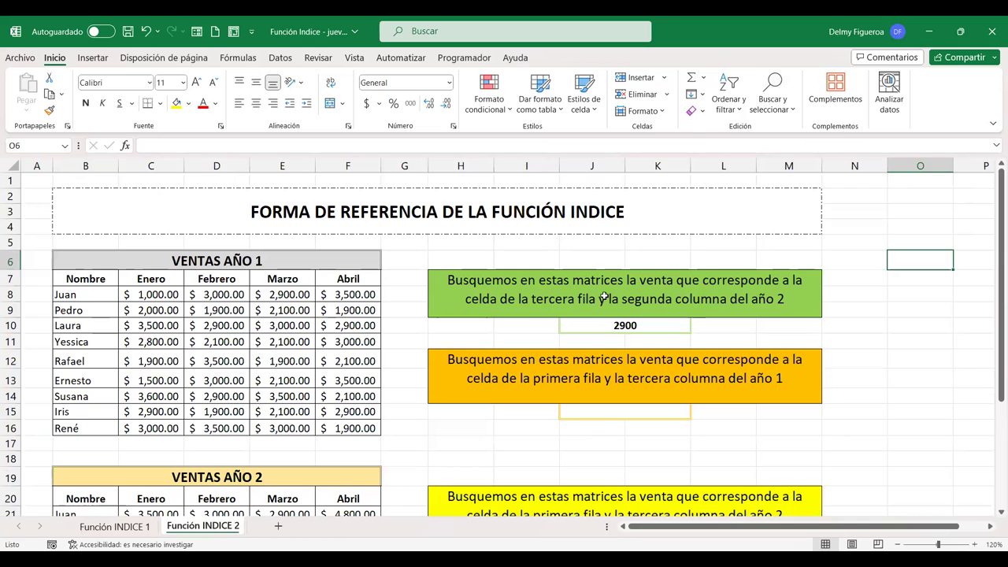
scroll(205, 320, "down", 1)
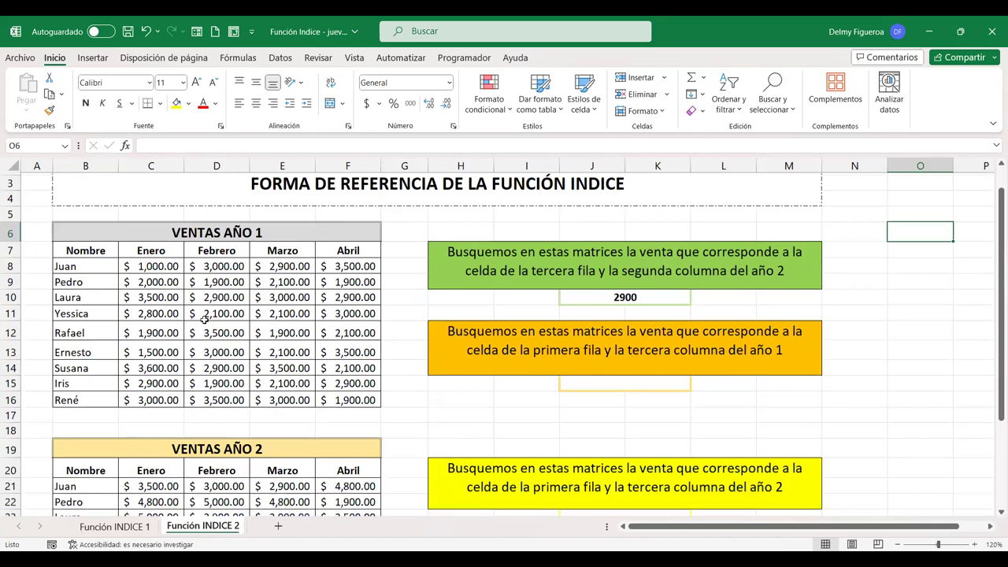
scroll(228, 335, "down", 2)
scroll(255, 349, "down", 2)
scroll(255, 350, "up", 1)
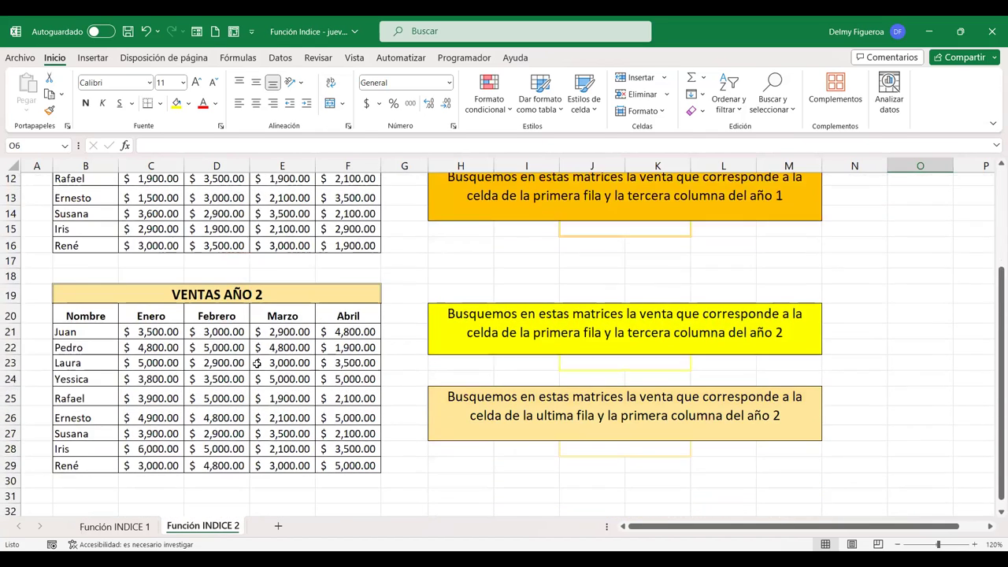
scroll(255, 355, "up", 2)
scroll(257, 363, "up", 2)
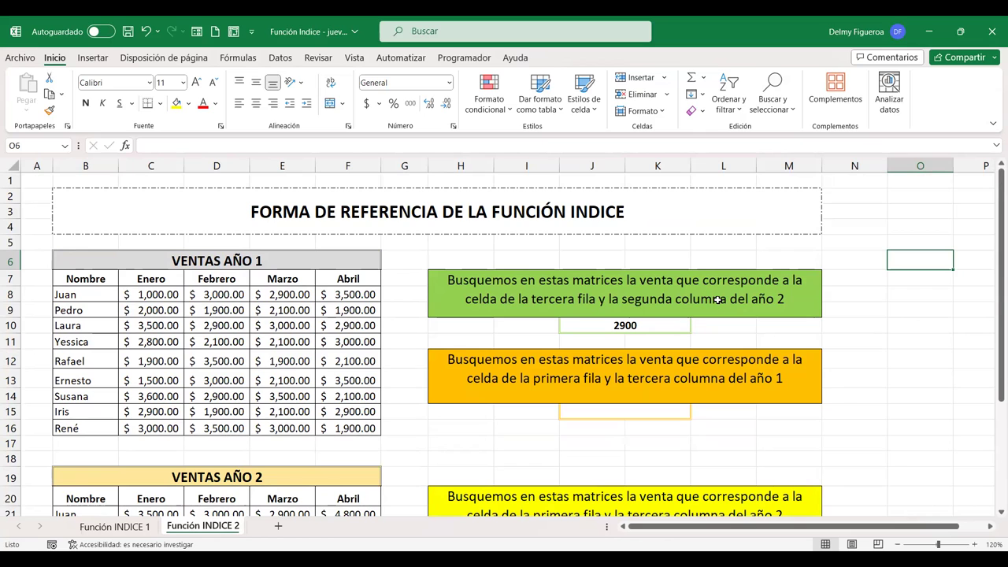
scroll(718, 299, "down", 1)
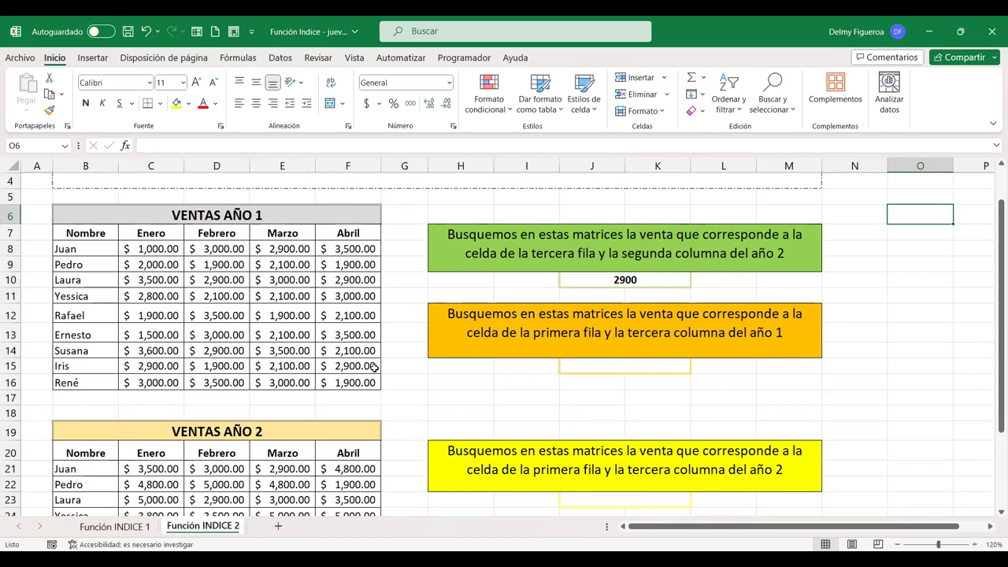
scroll(441, 355, "up", 1)
double_click(611, 324)
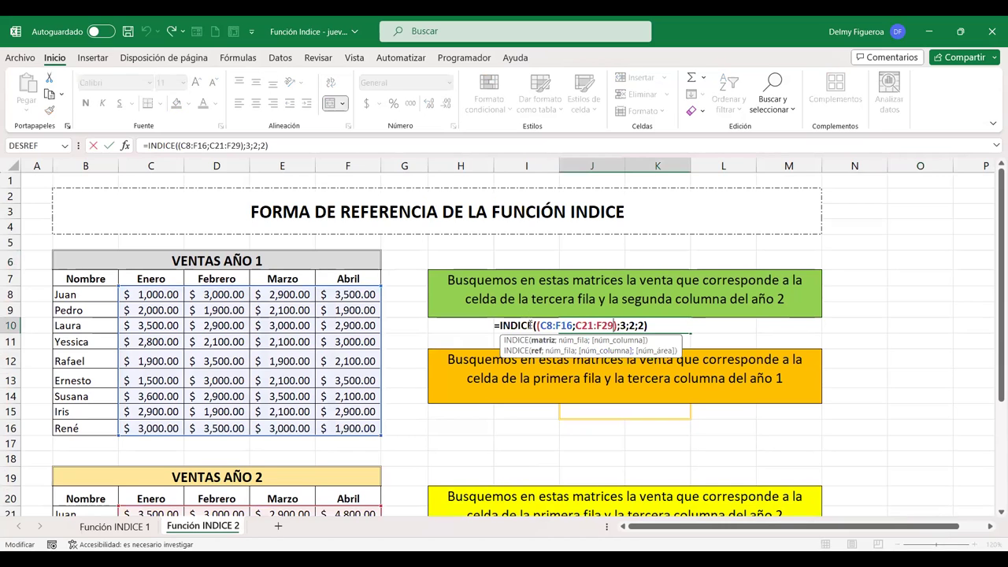
left_click(537, 325)
left_click(539, 325)
scroll(236, 390, "down", 3)
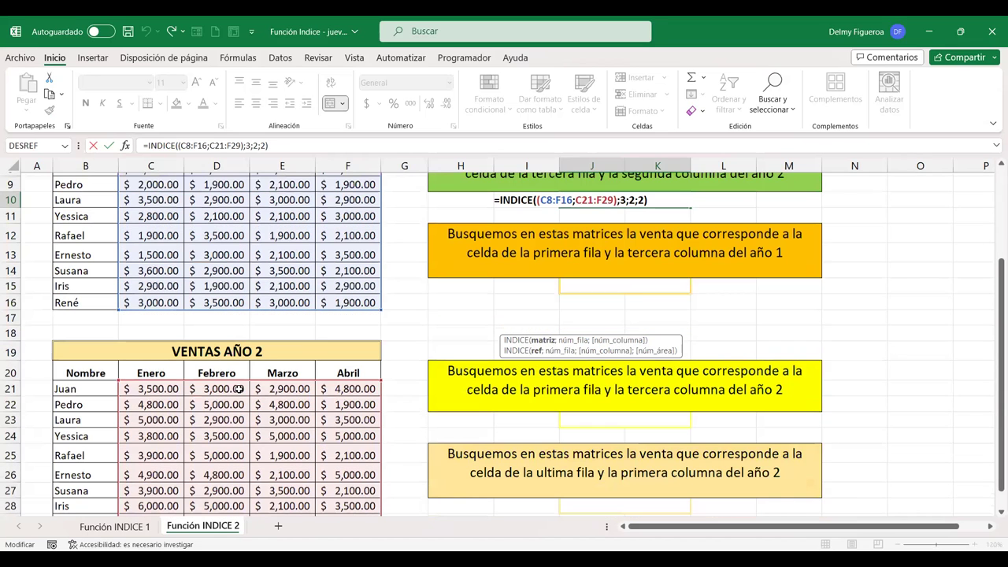
scroll(153, 374, "down", 1)
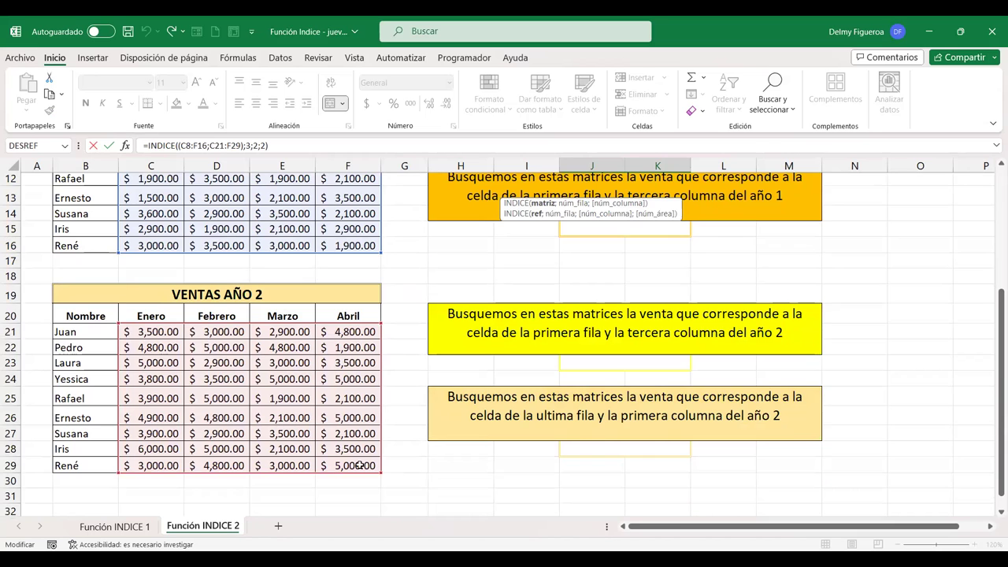
scroll(685, 349, "up", 2)
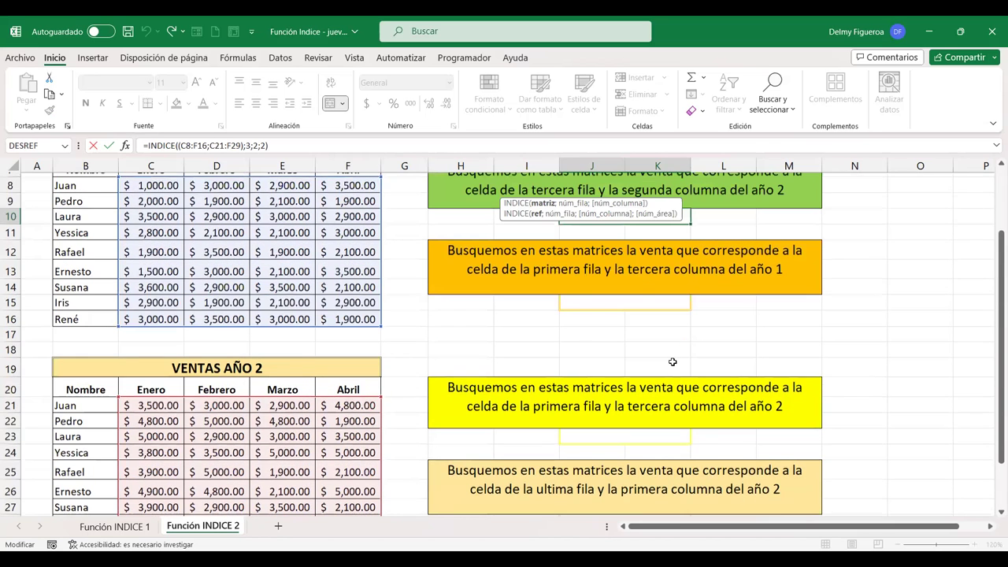
scroll(625, 280, "up", 2)
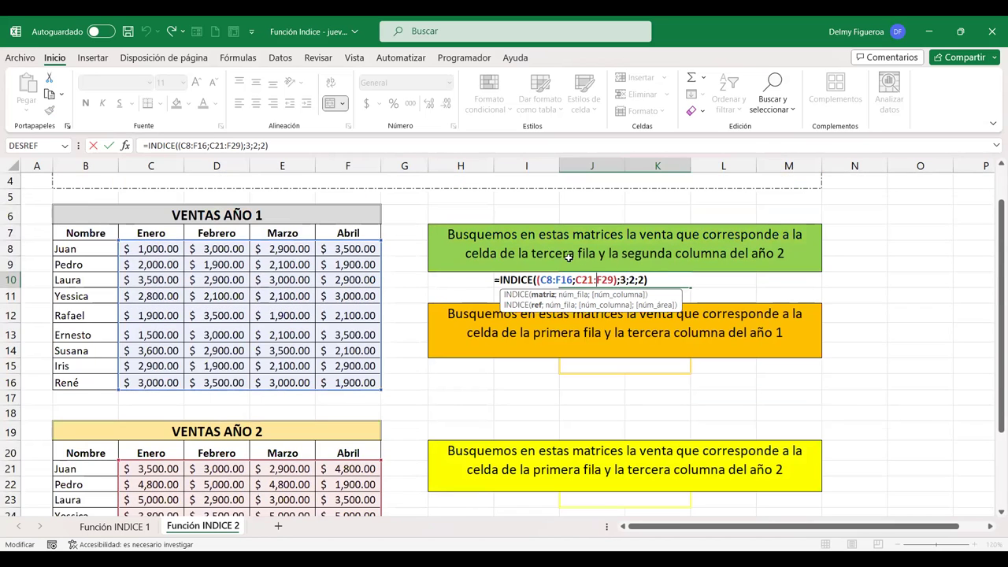
left_click(623, 279)
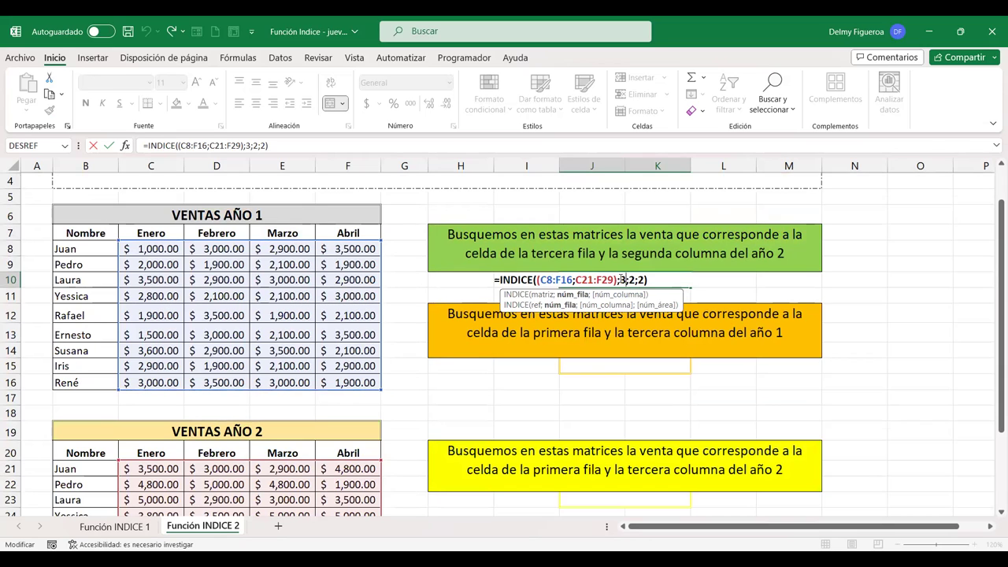
left_click(635, 281)
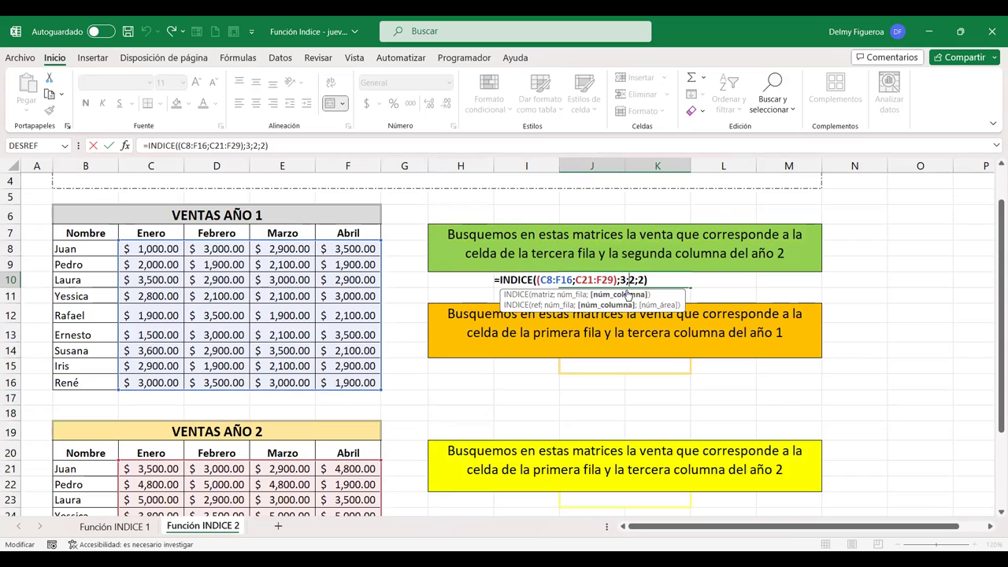
left_click(641, 280)
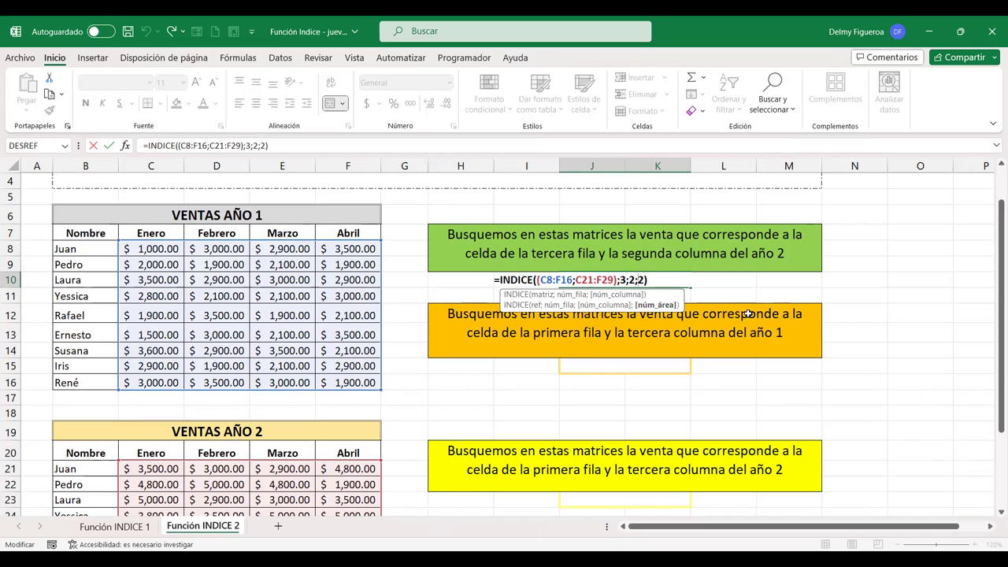
key("Return")
Step: Select J15, highlight row 8 with the Marzo column, and begin typing +in
left_click(616, 365)
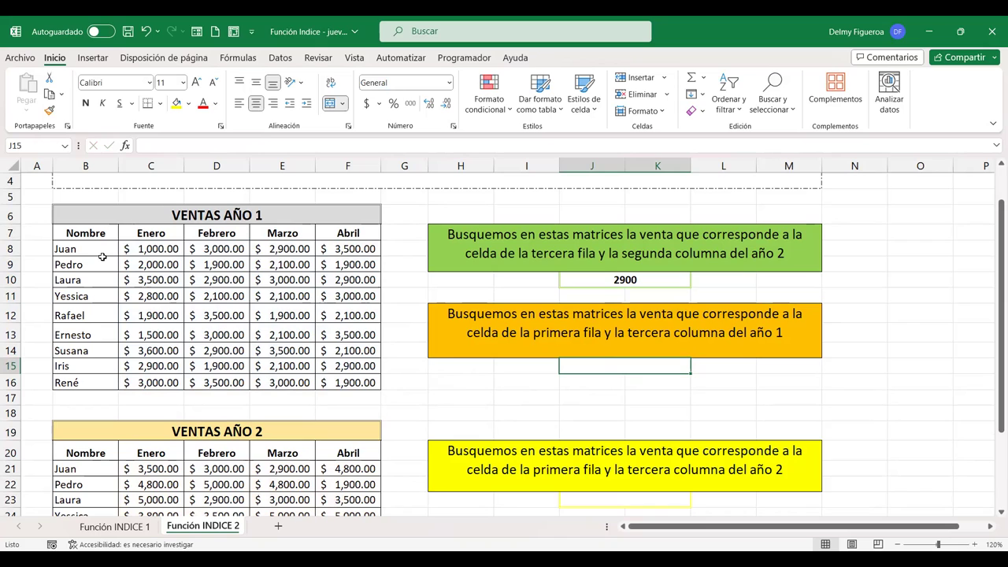
left_click(10, 249)
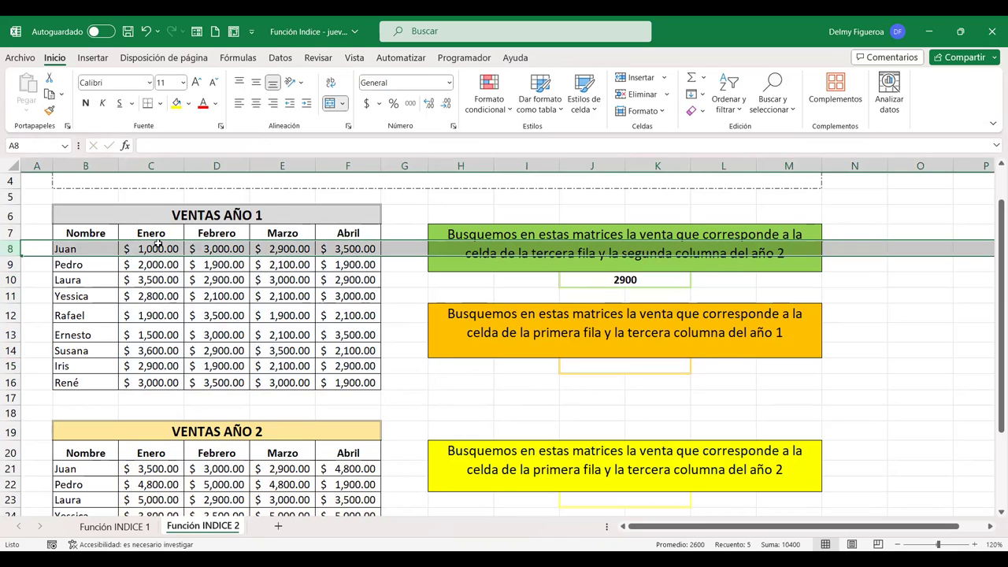
left_click(285, 165, "ctrl")
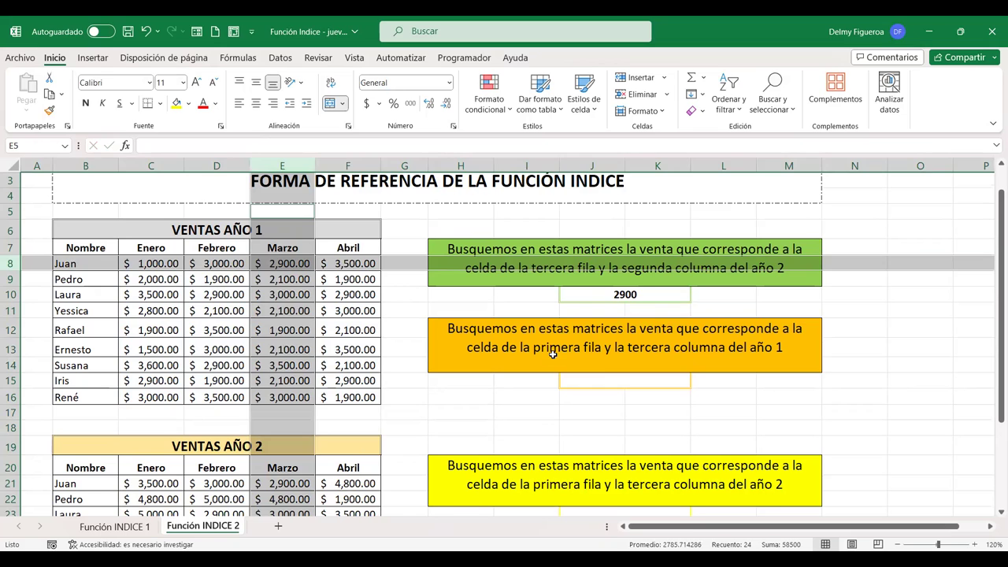
type("+in")
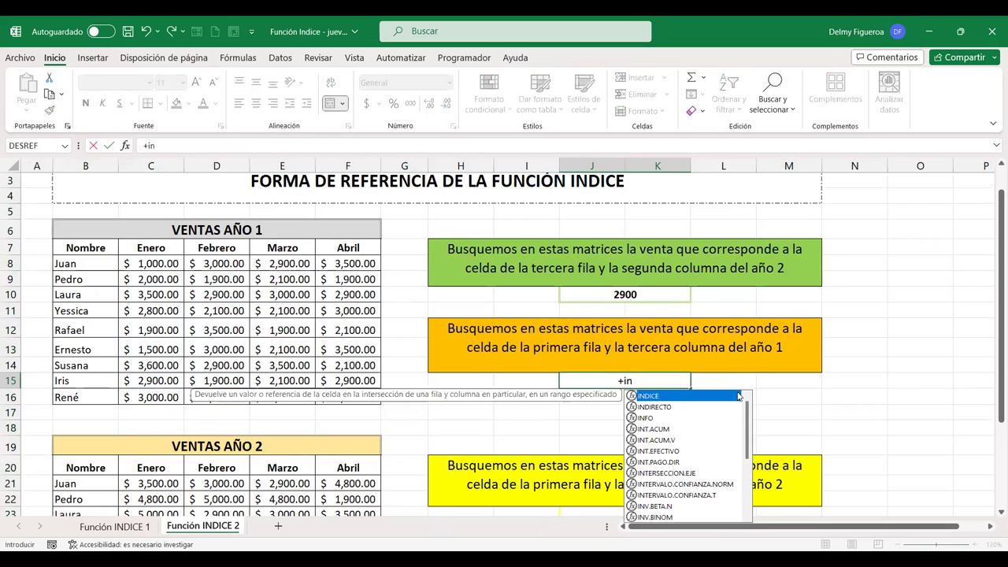
Step: Enter =+INDICE((C8:F16;C21:F29);1;3;1) in J15 so it returns 2900
double_click(678, 394)
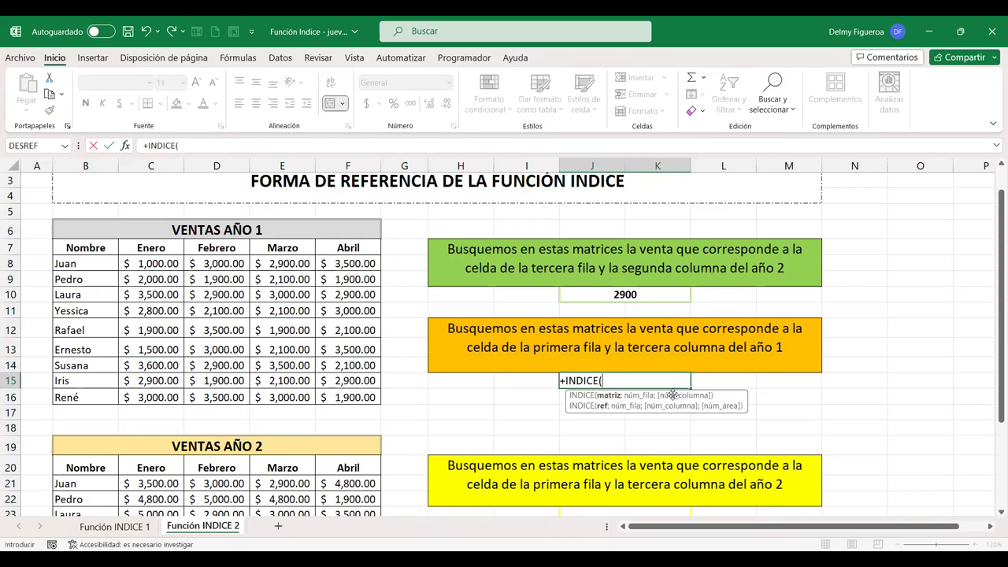
type("(")
left_click_drag(134, 263, 370, 398)
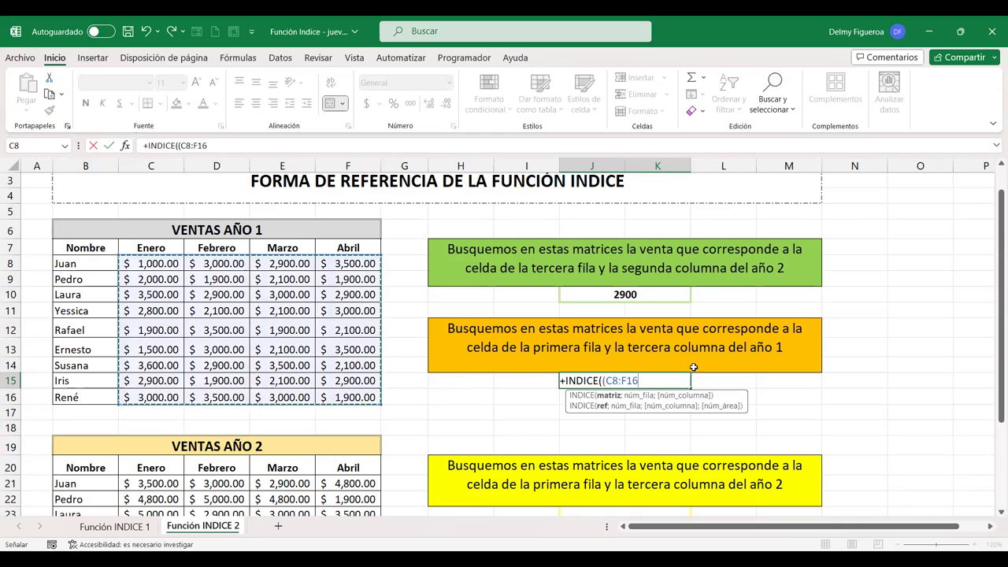
type(";")
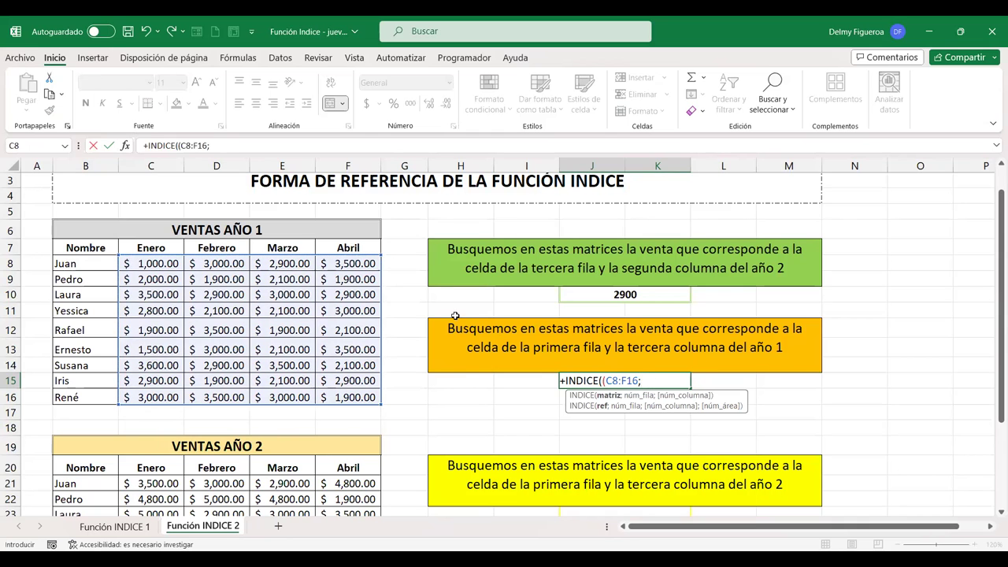
scroll(440, 317, "down", 3)
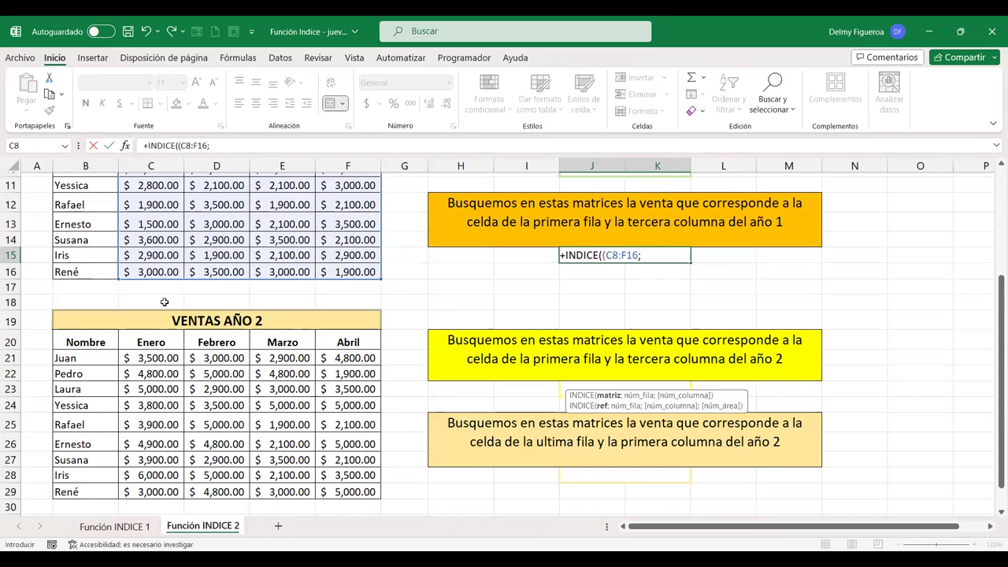
scroll(164, 303, "down", 1)
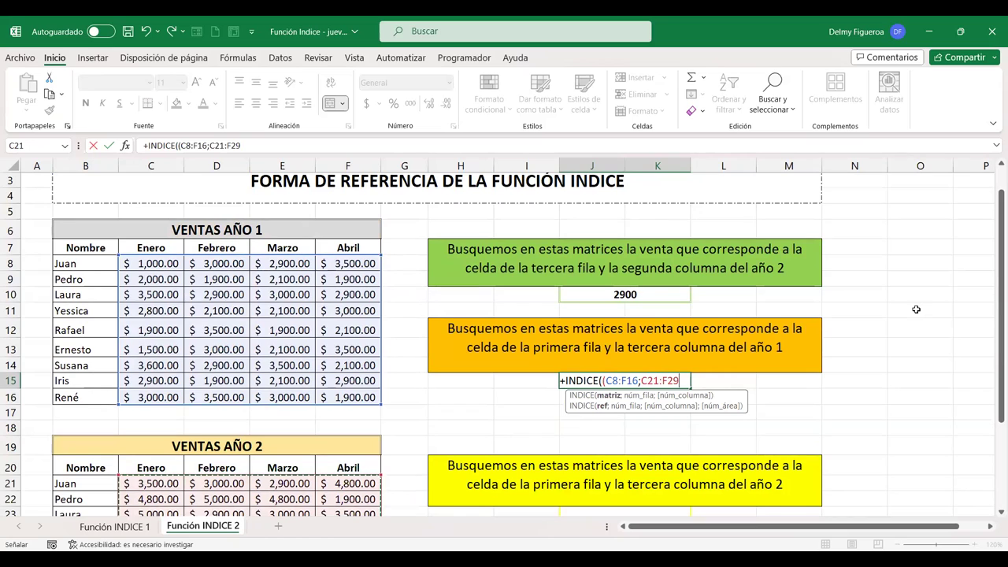
type(")")
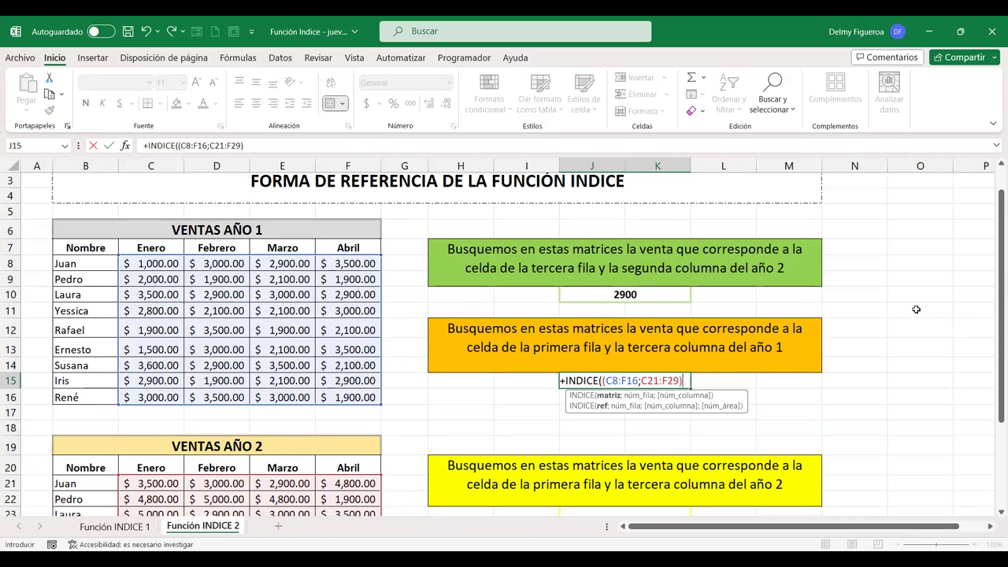
type(";")
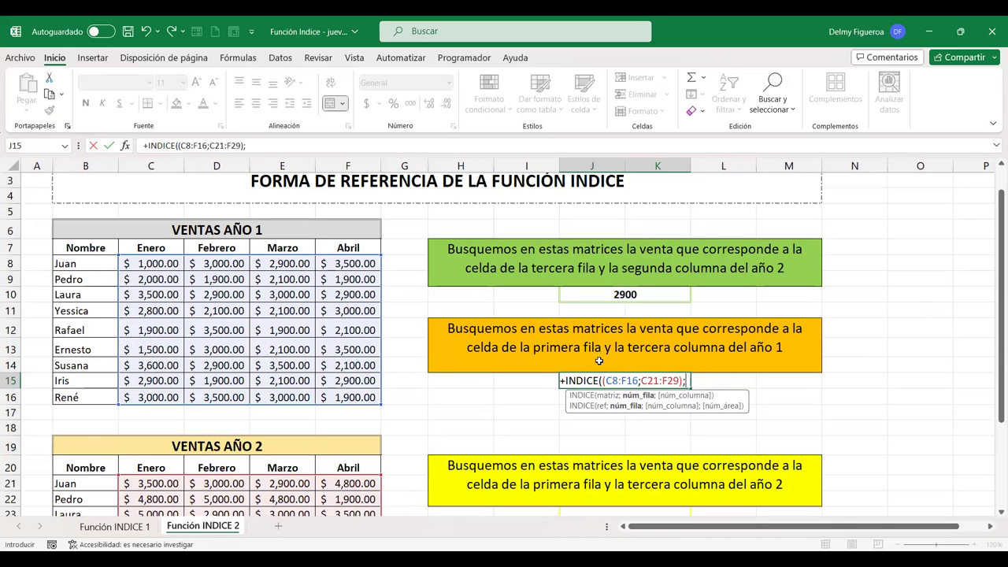
type("1")
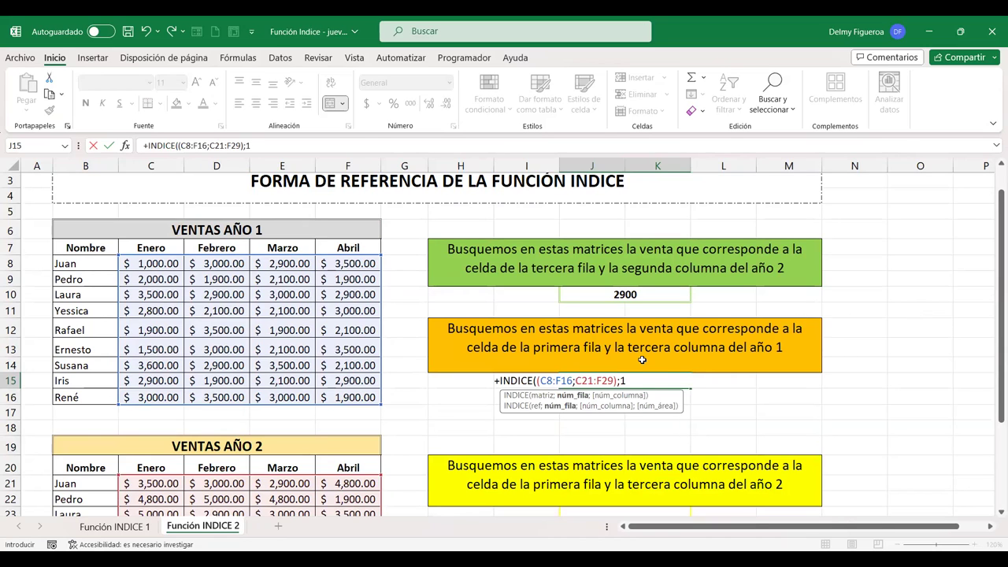
type(";3")
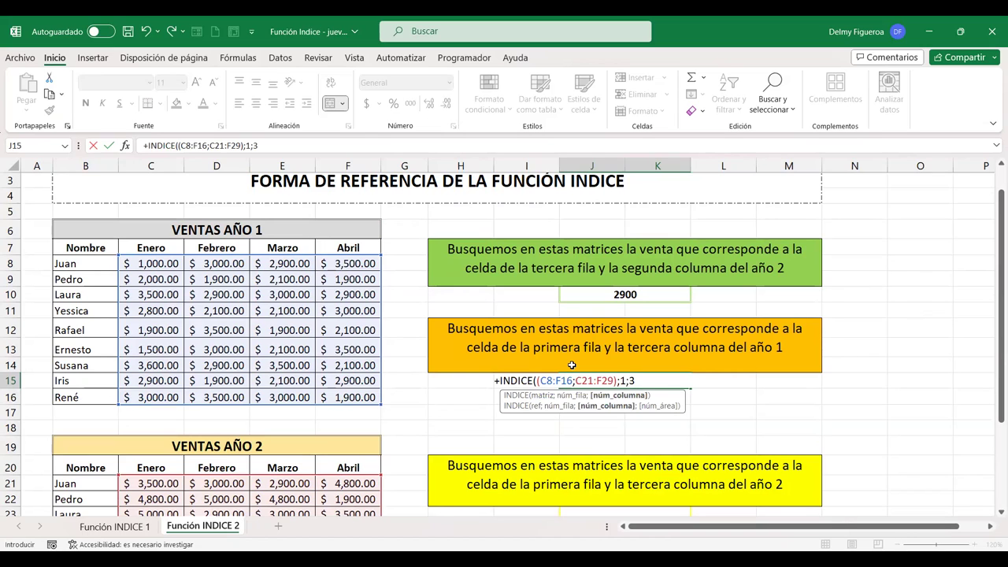
type(";1")
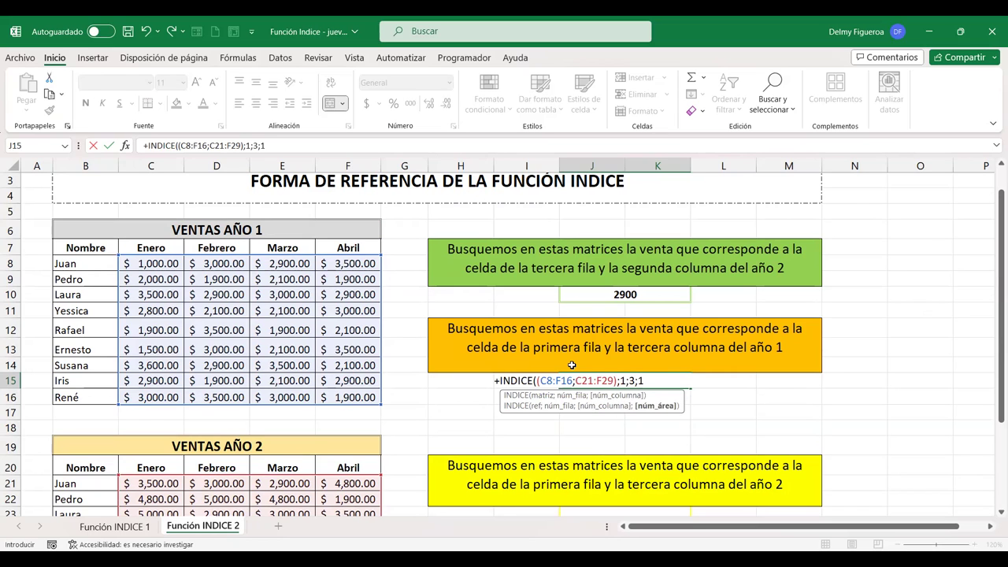
type(")")
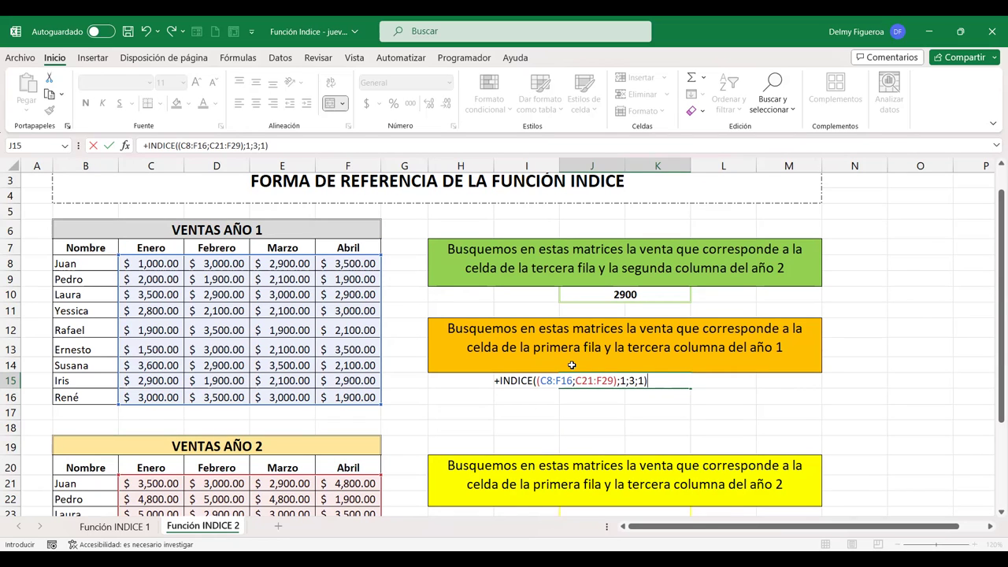
key("Return")
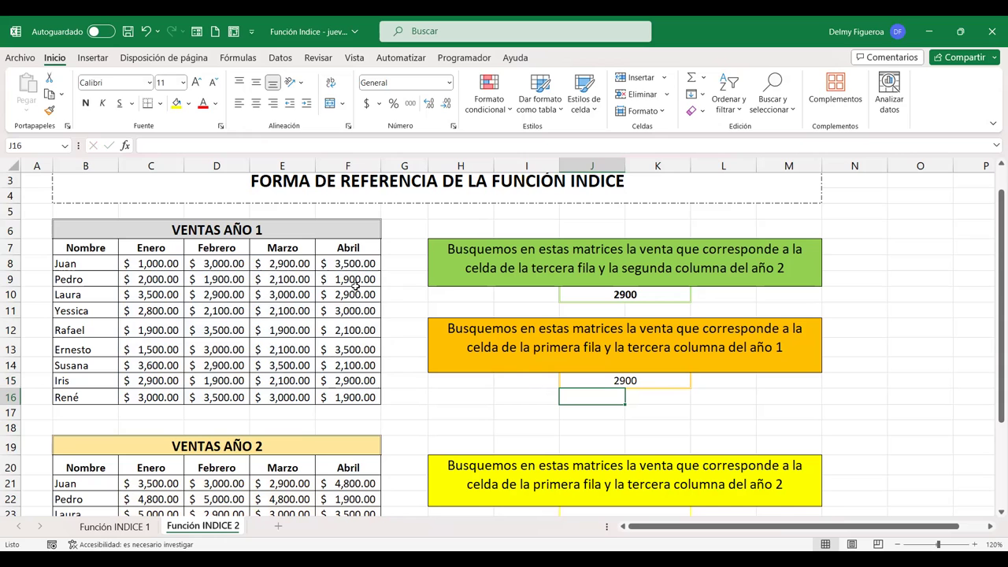
scroll(635, 382, "down", 2)
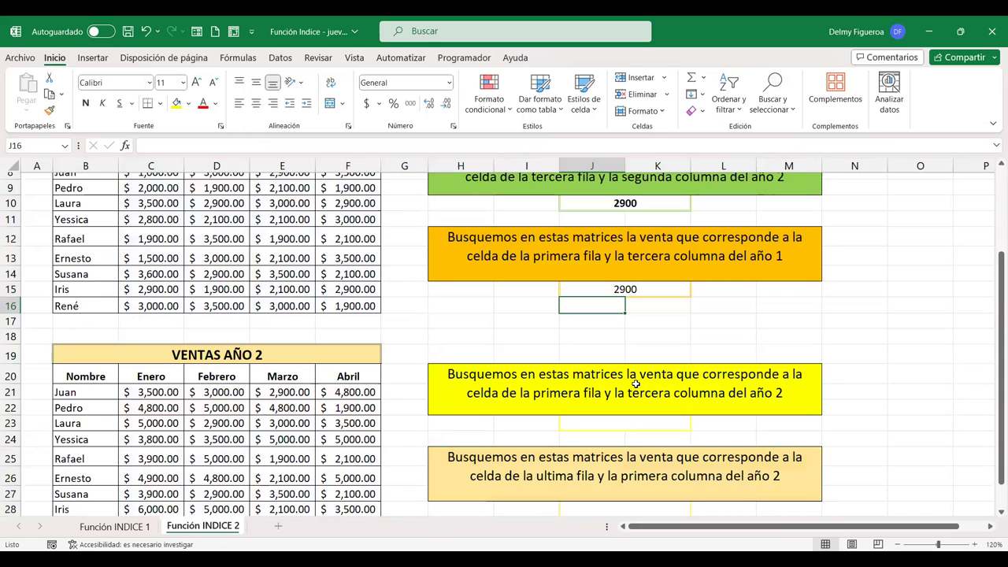
left_click(640, 424)
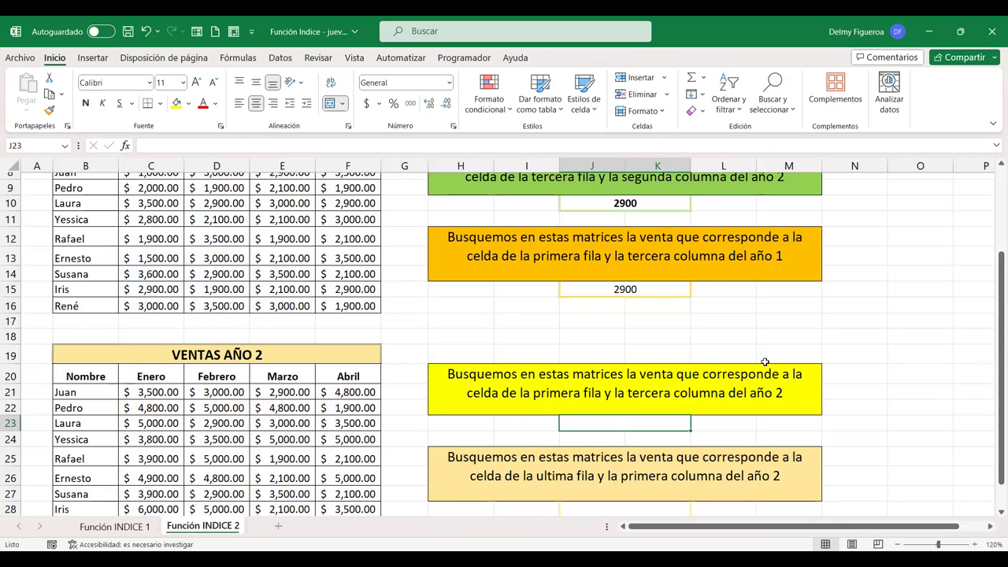
double_click(635, 289)
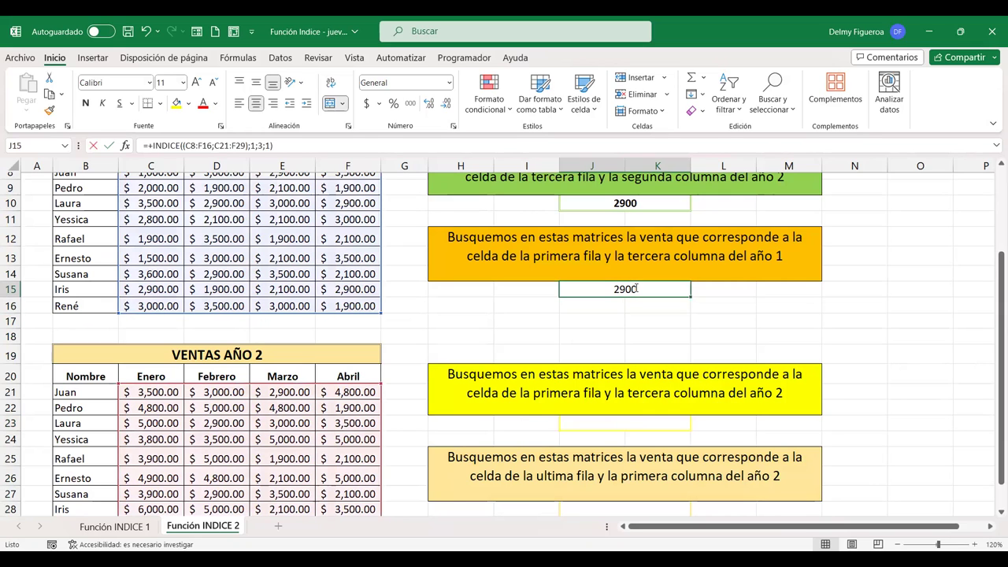
double_click(635, 289)
left_click_drag(652, 289, 392, 289)
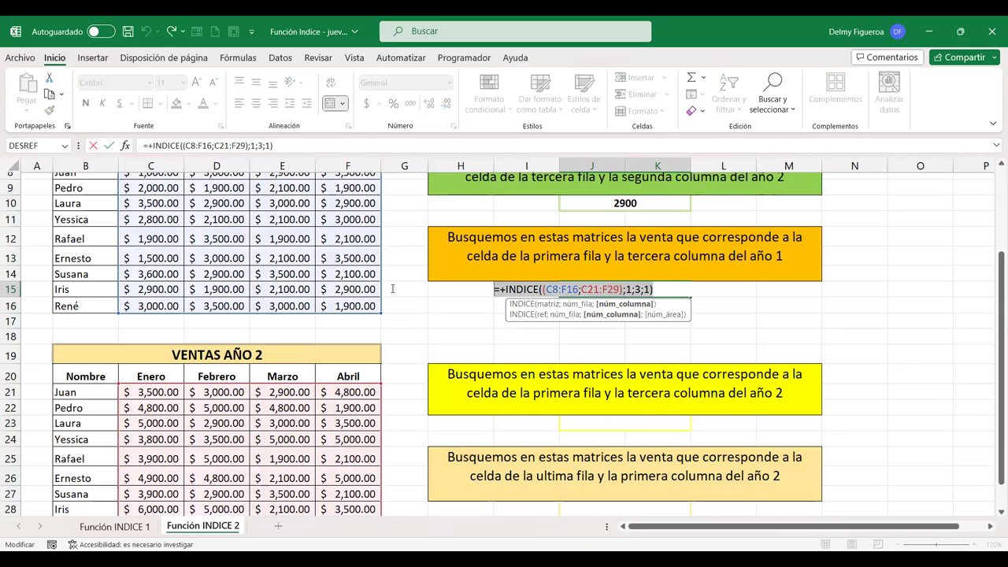
key("Return")
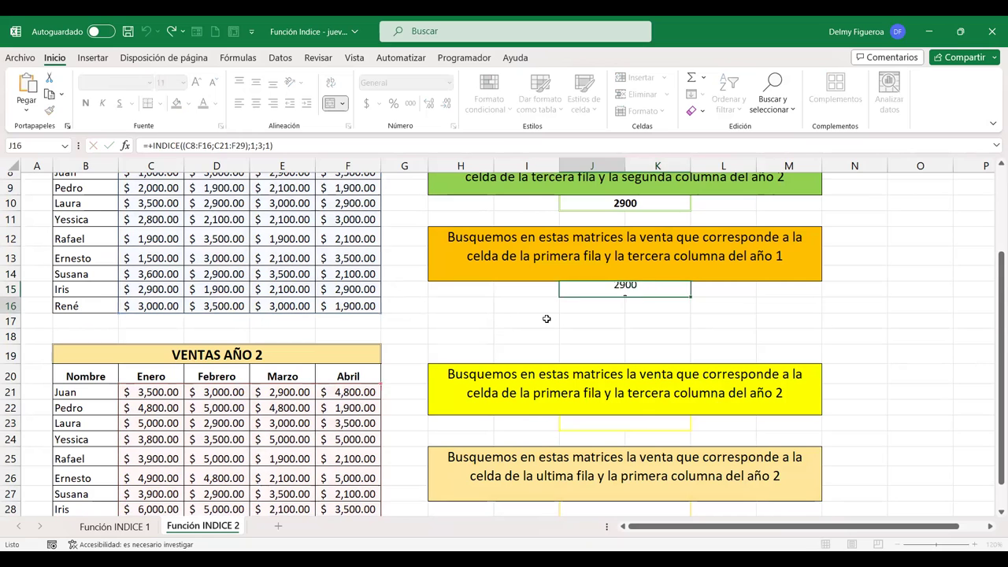
left_click(629, 423)
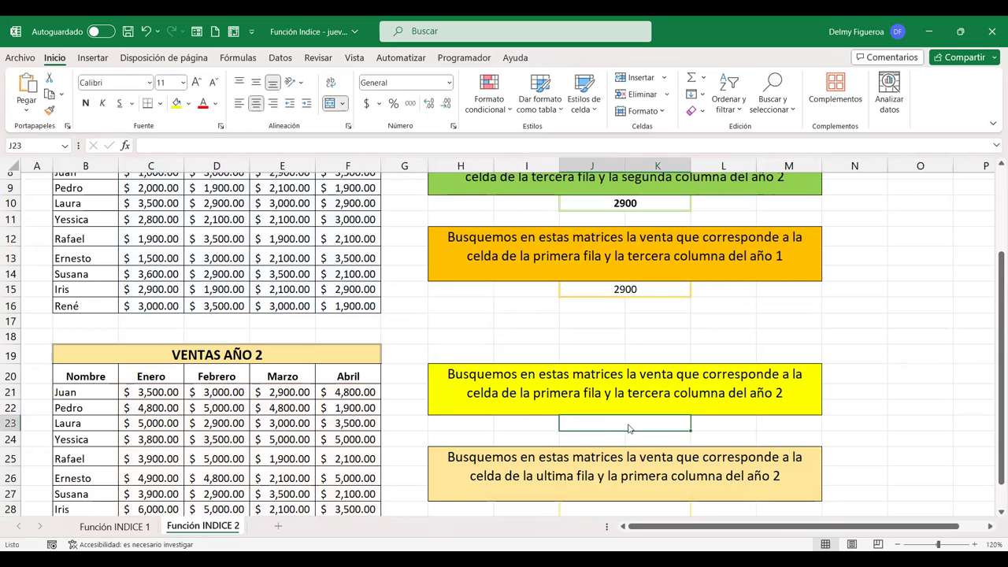
key("ctrl+v")
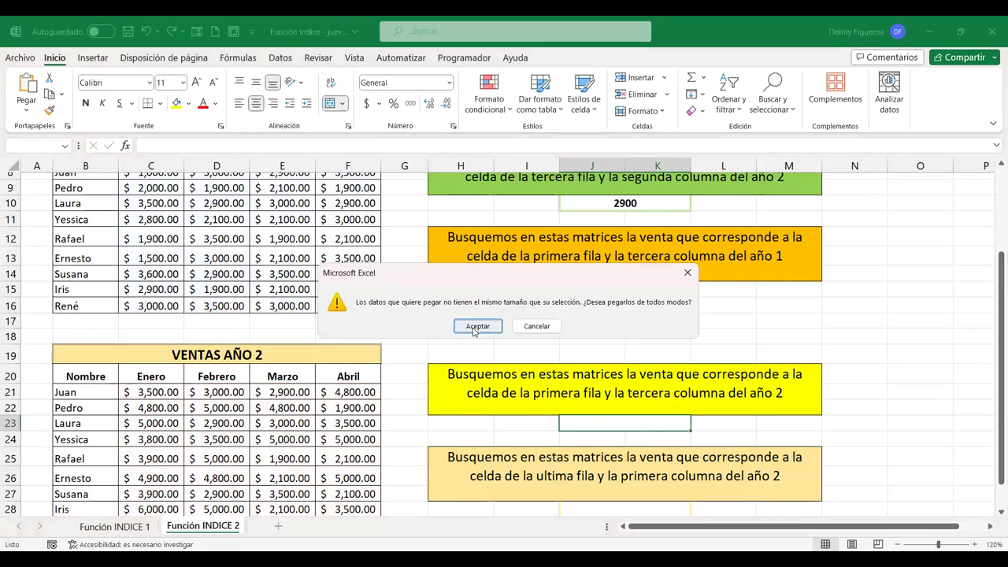
left_click(477, 326)
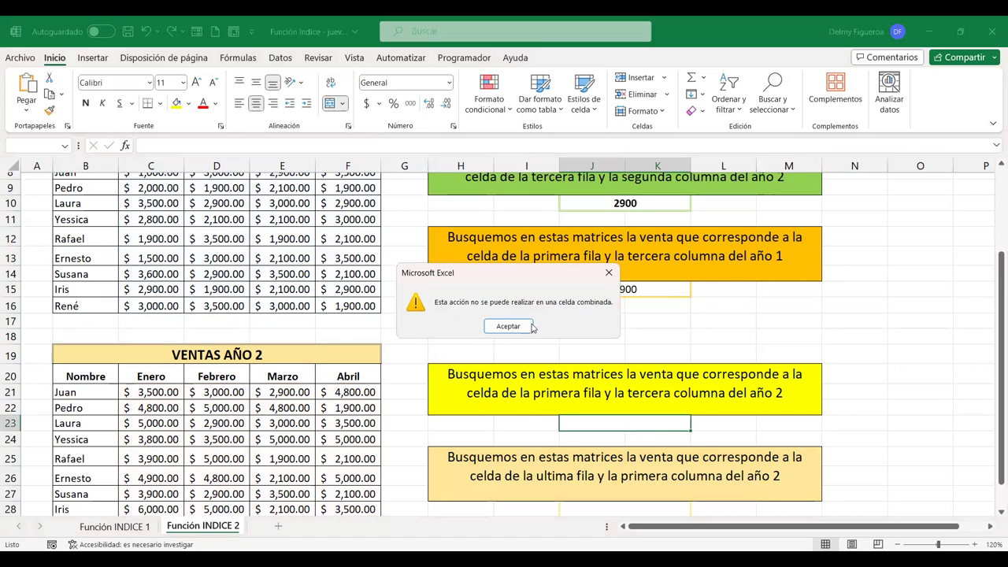
left_click(504, 324)
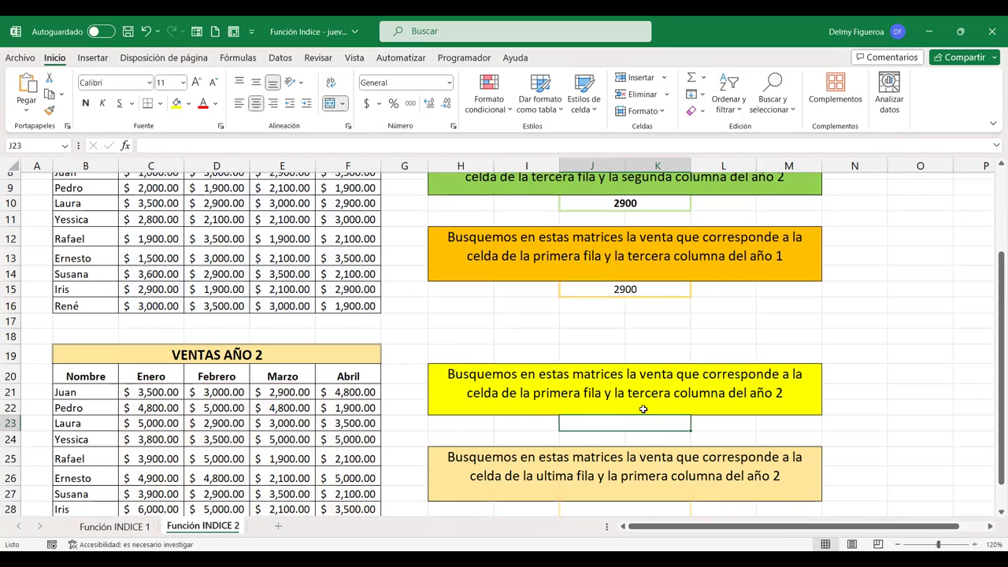
Step: Begin an INDICE formula in J23 whose first reference is the year-1 sales range C8:F16
type("+")
type("ini")
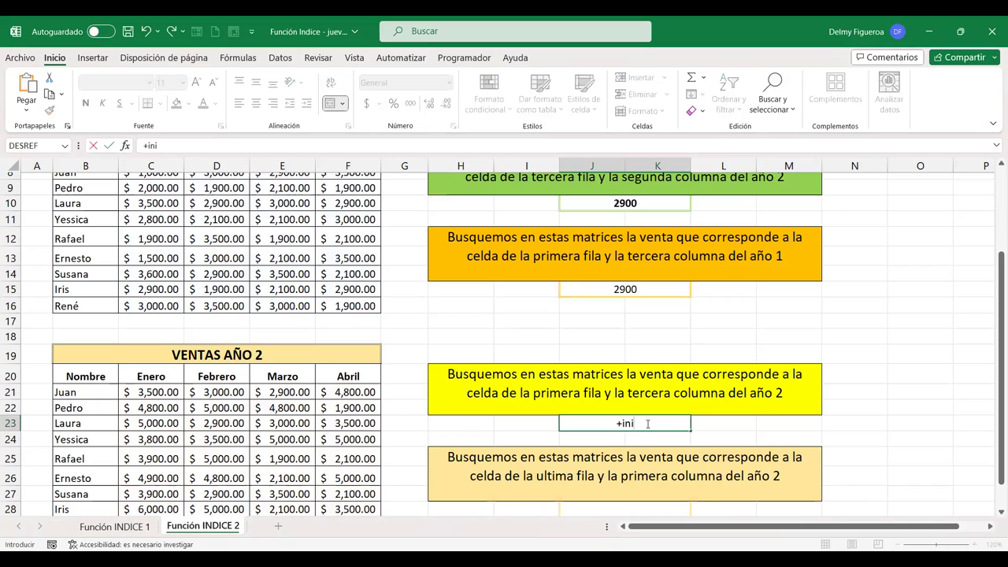
key("BackSpace")
type("di")
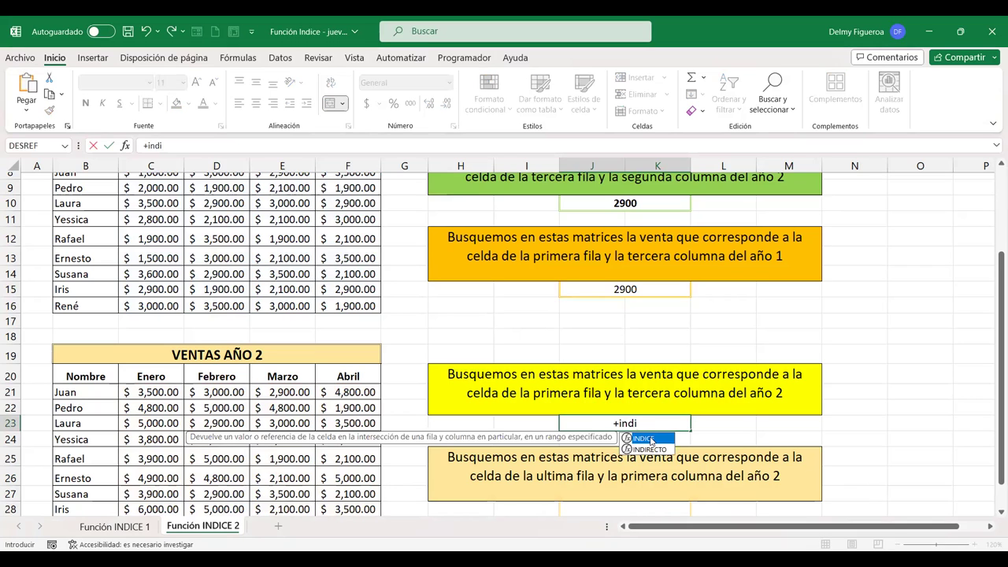
double_click(647, 439)
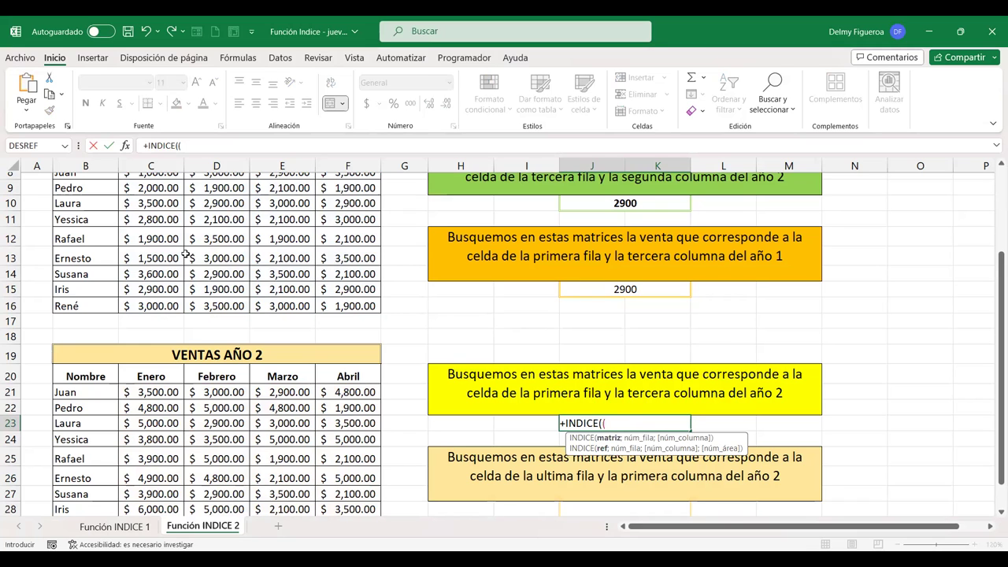
scroll(183, 252, "up", 1)
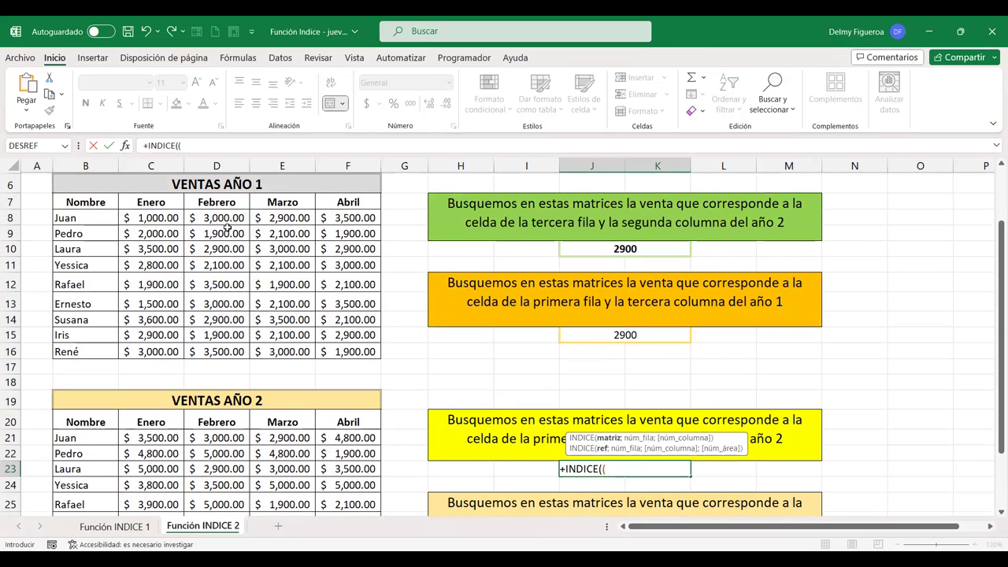
left_click_drag(151, 218, 360, 351)
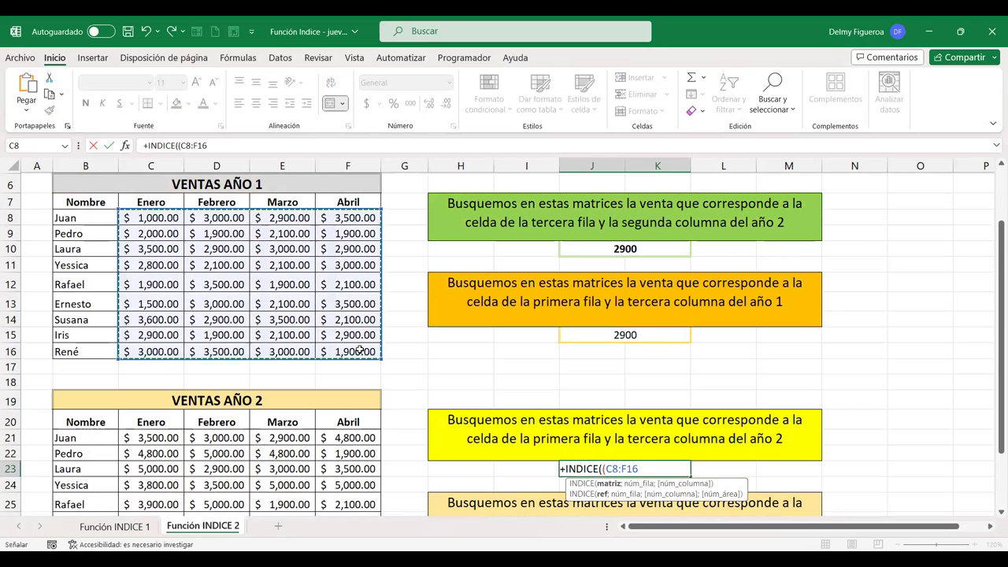
type(";")
Step: Add the year-2 range C21:F29 with row 1, column 3, area 2, returning 2900
scroll(272, 342, "down", 2)
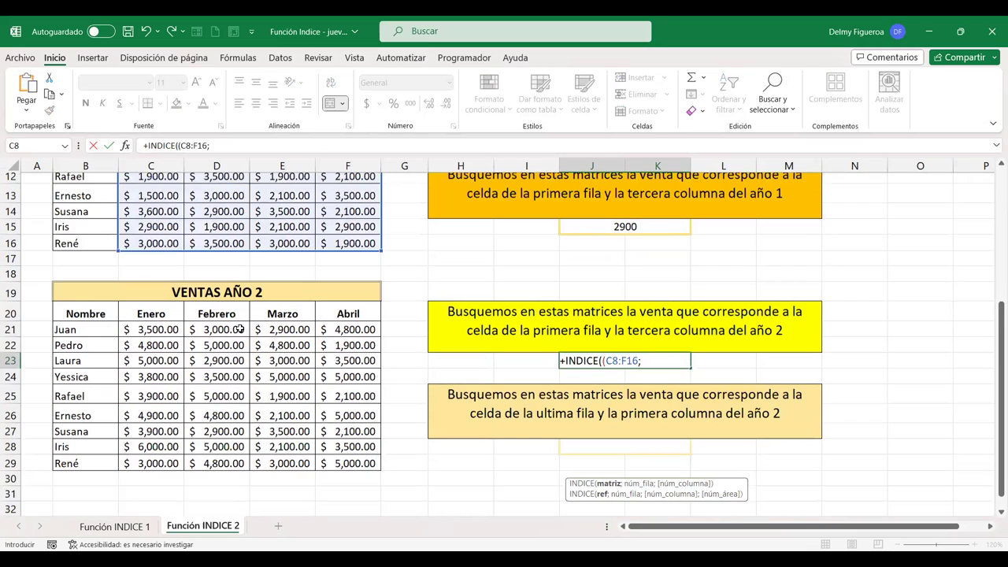
scroll(183, 343, "up", 1)
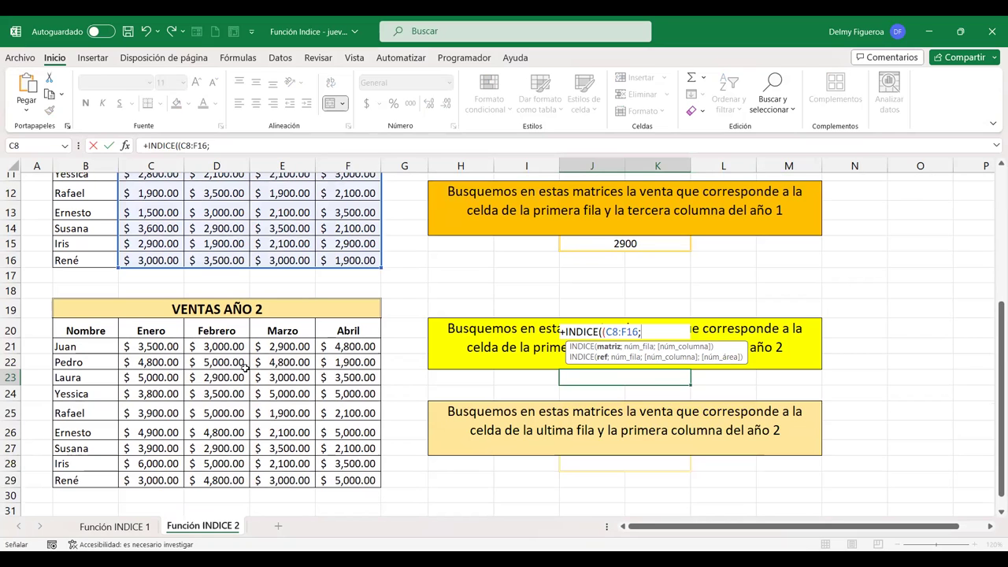
scroll(176, 288, "down", 2)
left_click_drag(157, 302, 216, 321)
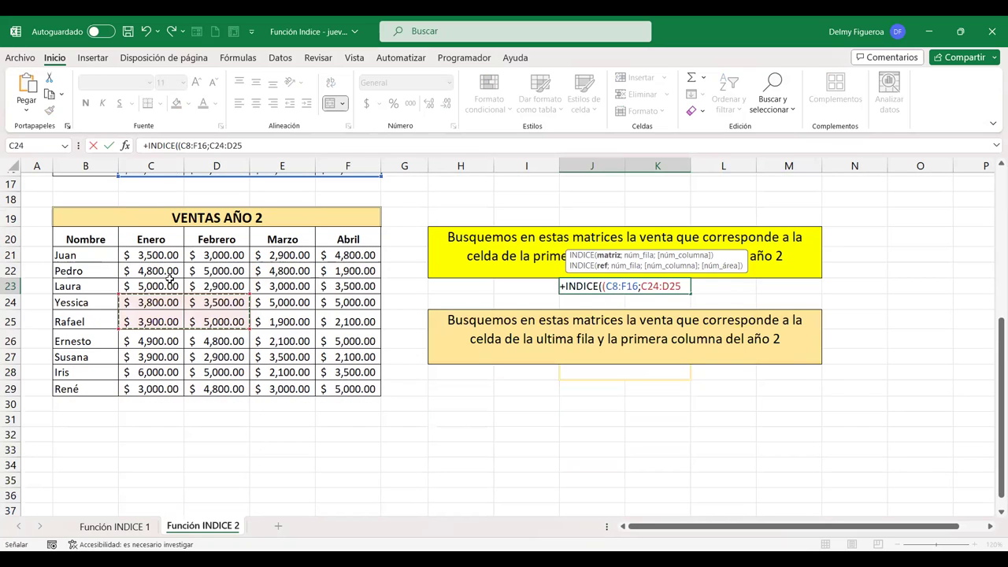
left_click(157, 255)
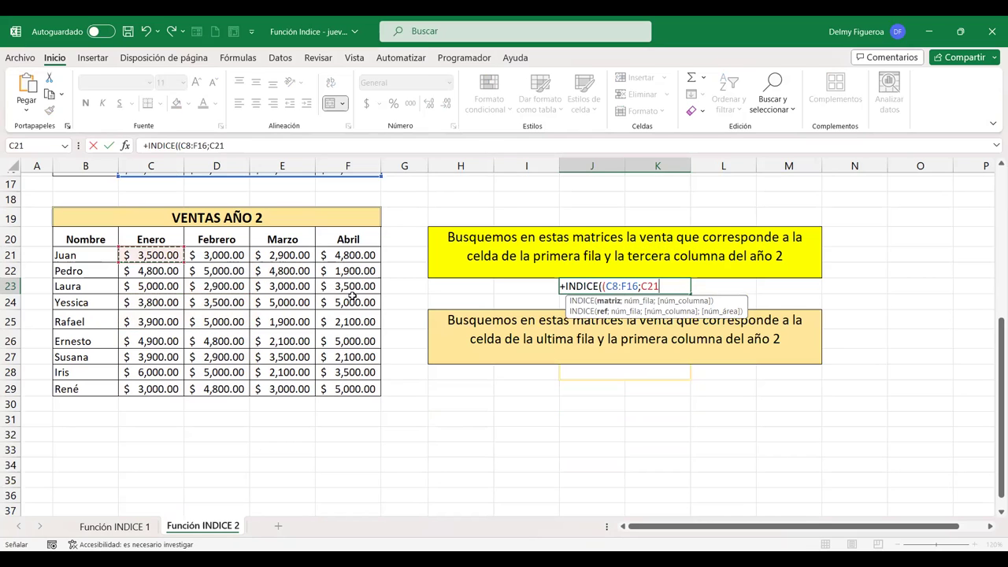
left_click(363, 389, "shift")
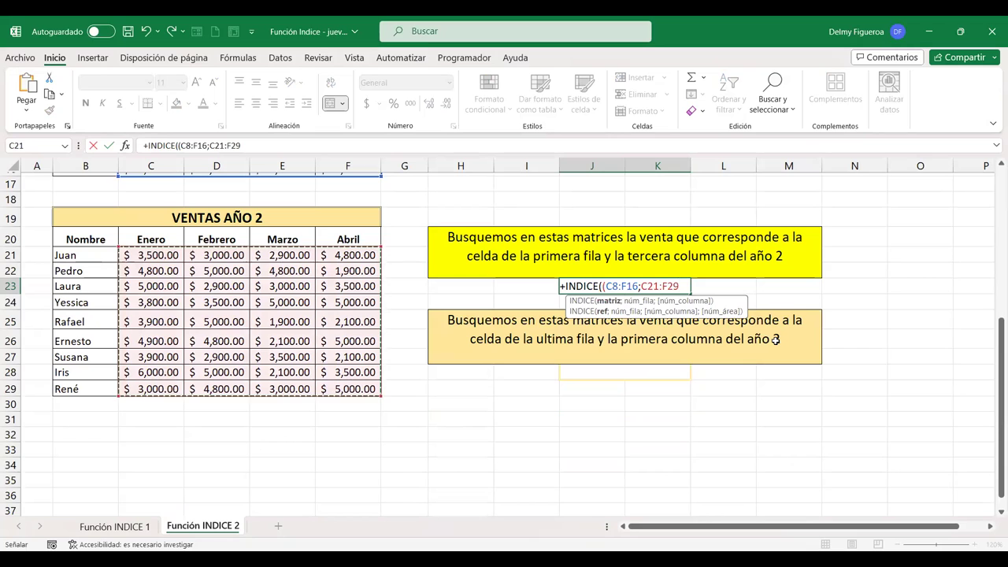
type(")")
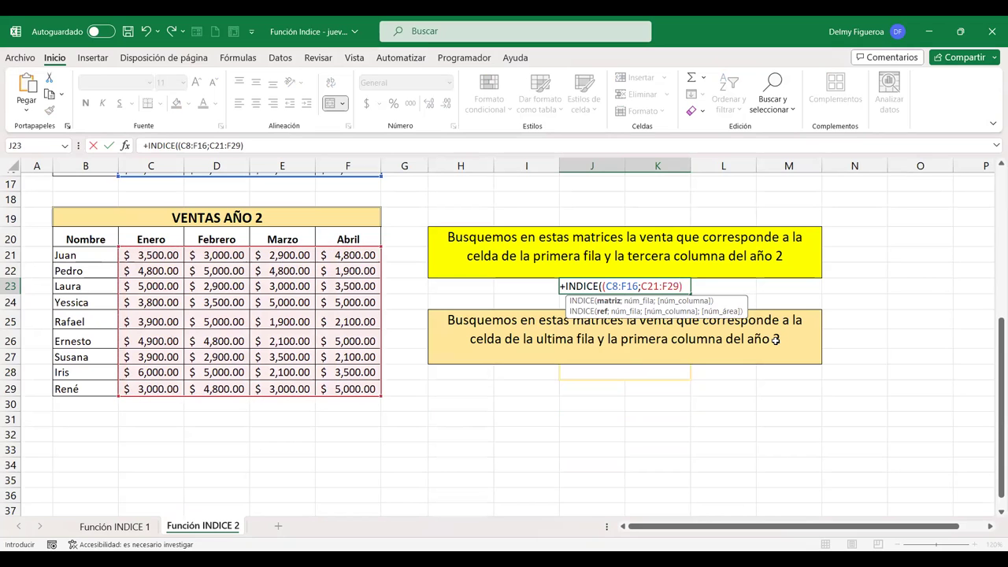
type(";")
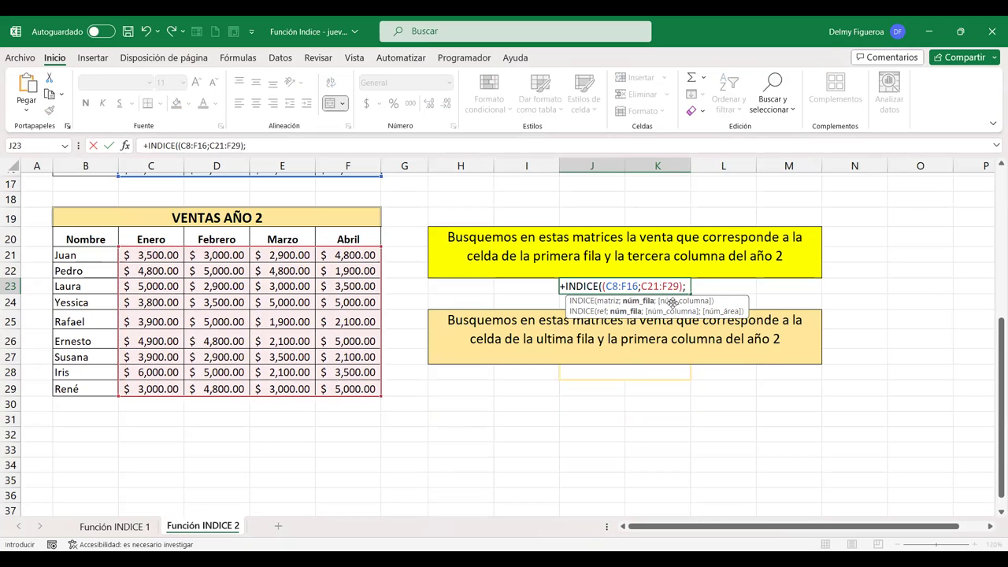
type("1")
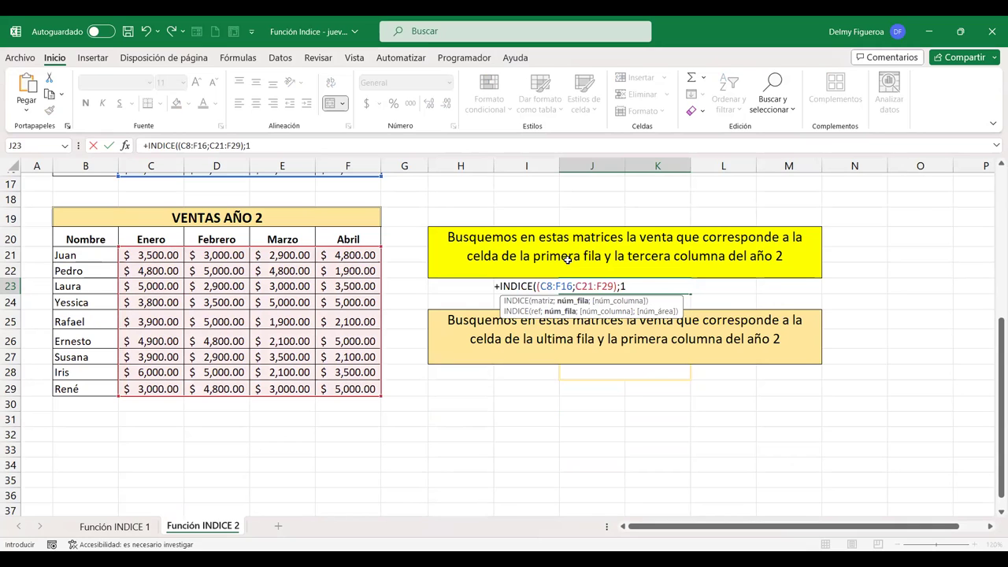
type(";3;2")
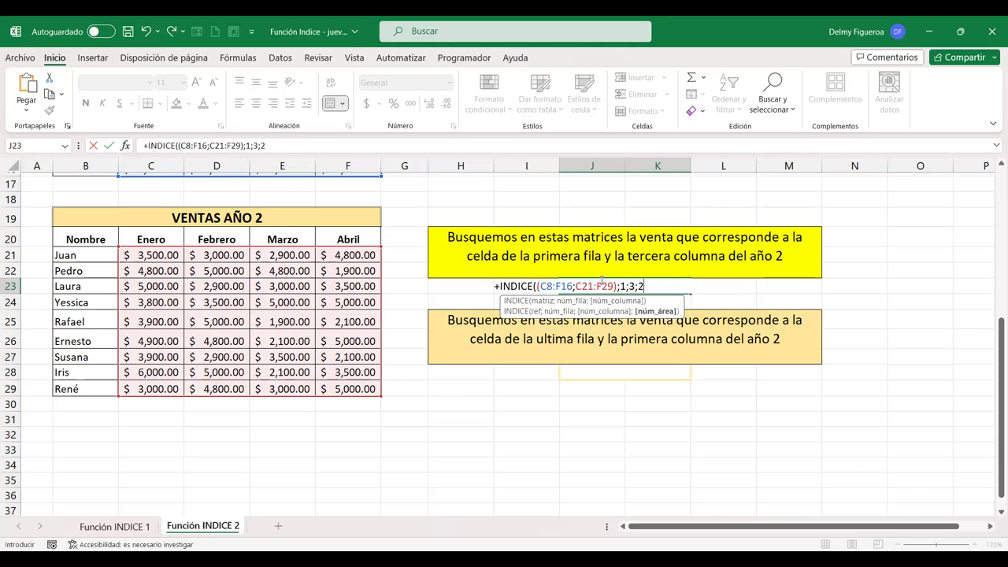
type(")")
key("Return")
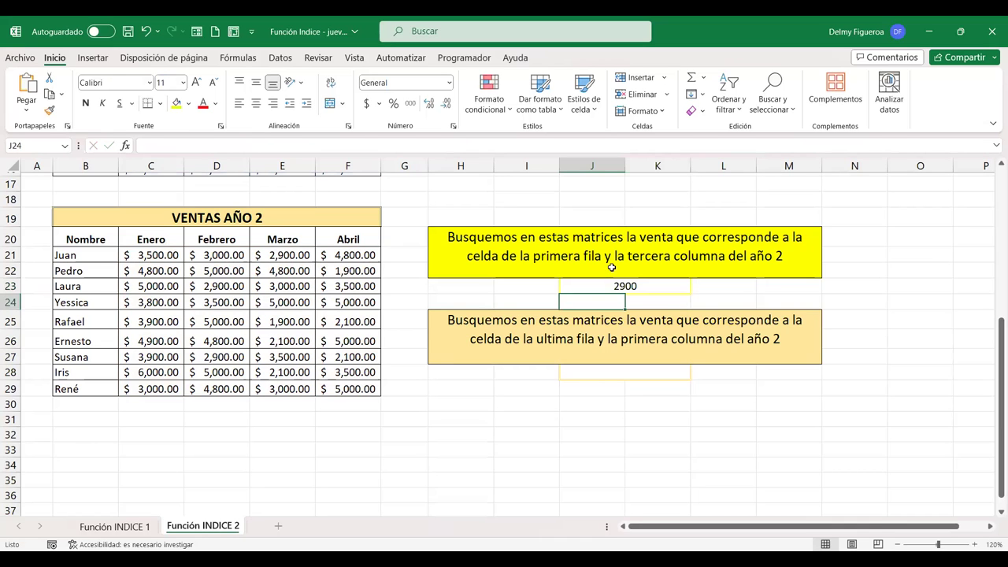
left_click(9, 255)
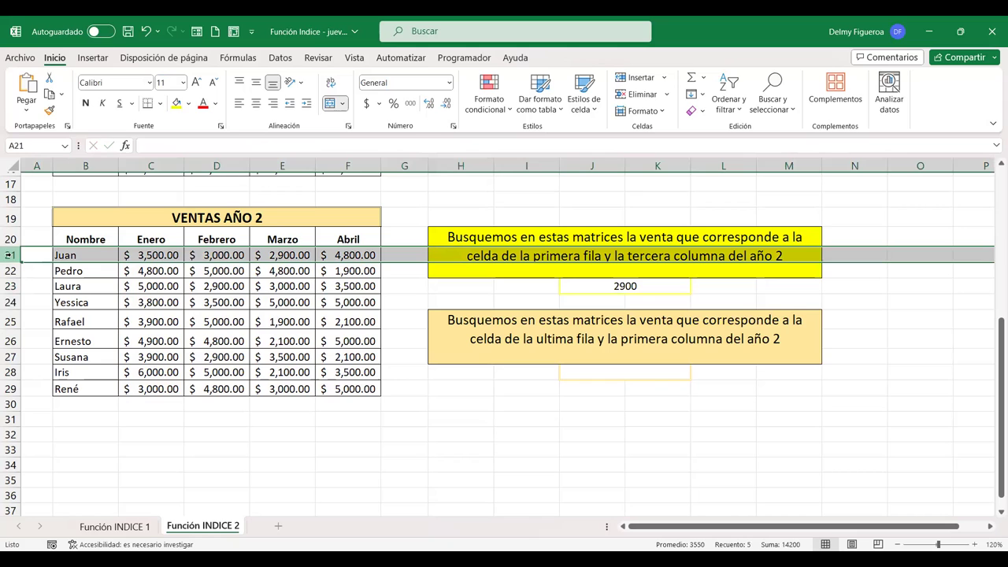
left_click(283, 166, "ctrl")
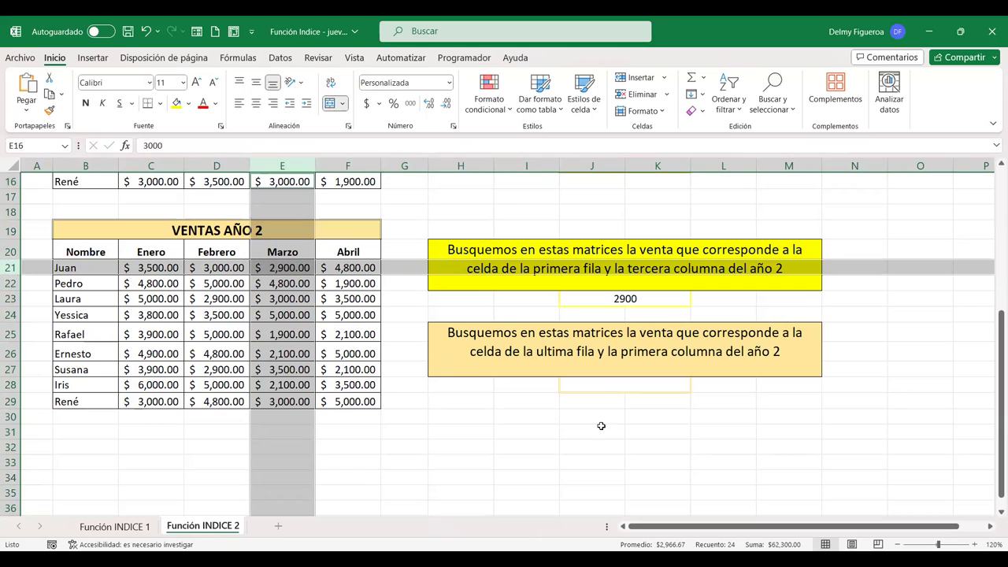
left_click(627, 384)
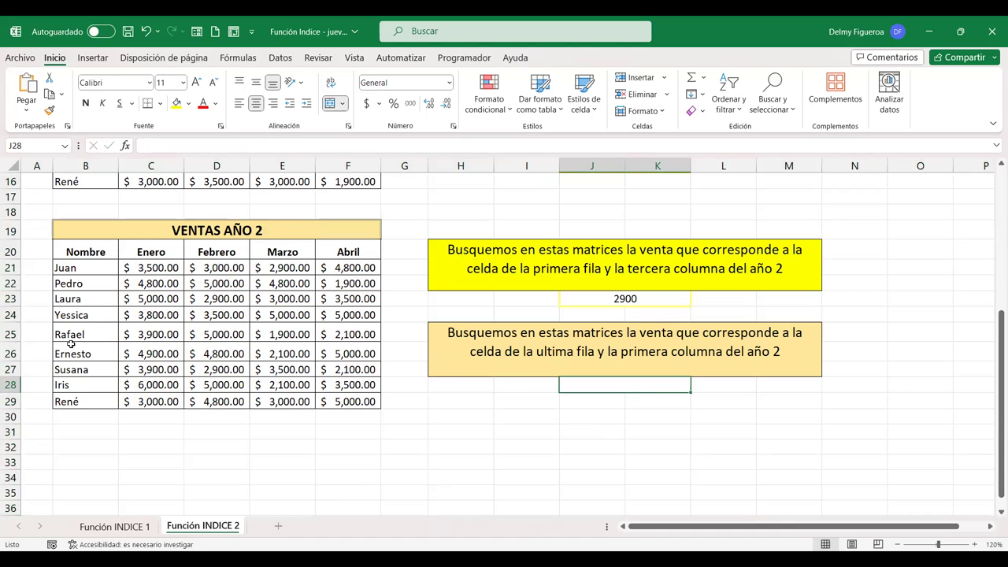
scroll(45, 268, "up", 5)
scroll(43, 276, "down", 3)
scroll(41, 285, "down", 1)
Step: Enter 1 in A21 and fill it down to A29 as a 1–9 series
left_click(42, 287)
type("1")
key("Return")
left_click(41, 285)
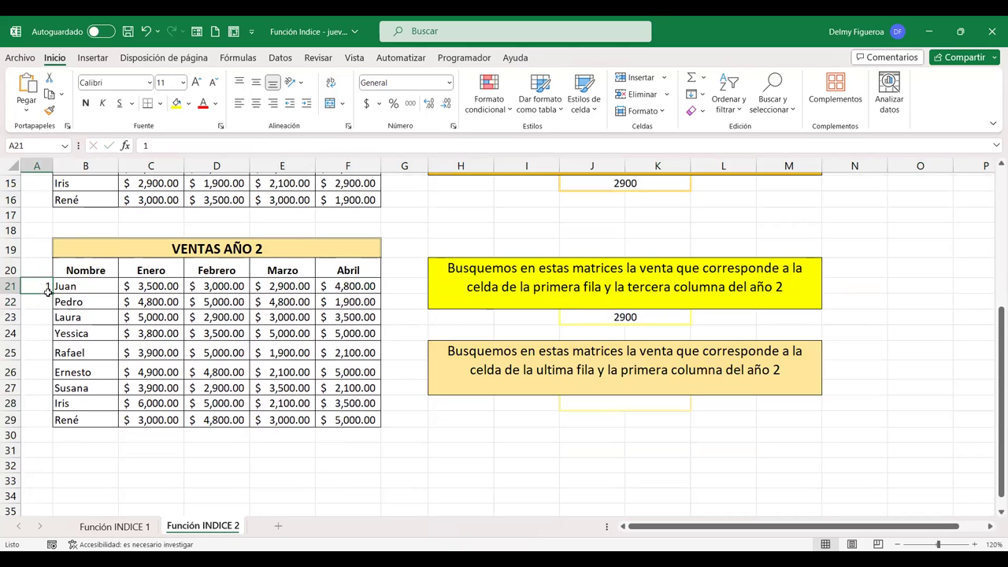
left_click_drag(46, 429, 46, 421)
left_click(65, 436)
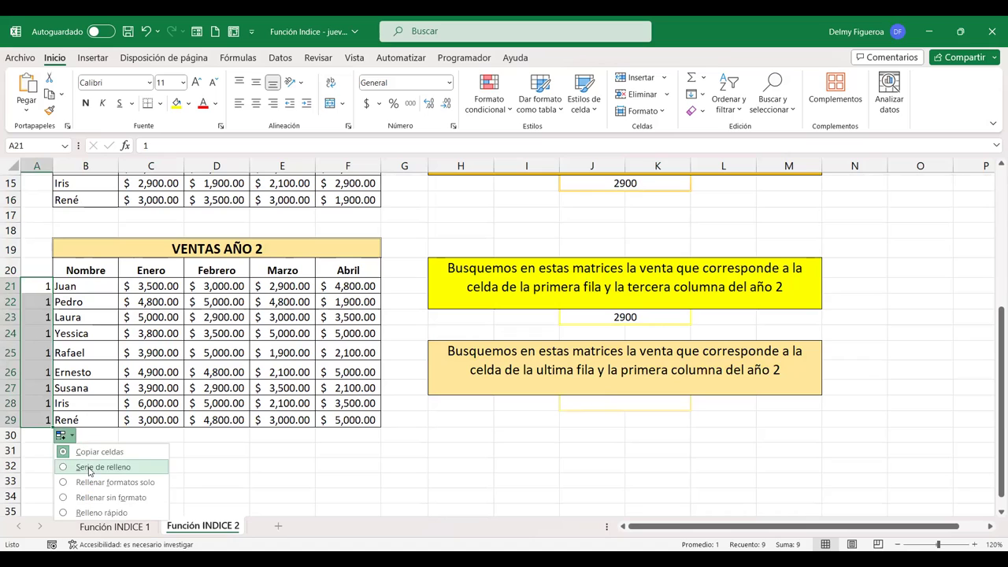
left_click(89, 468)
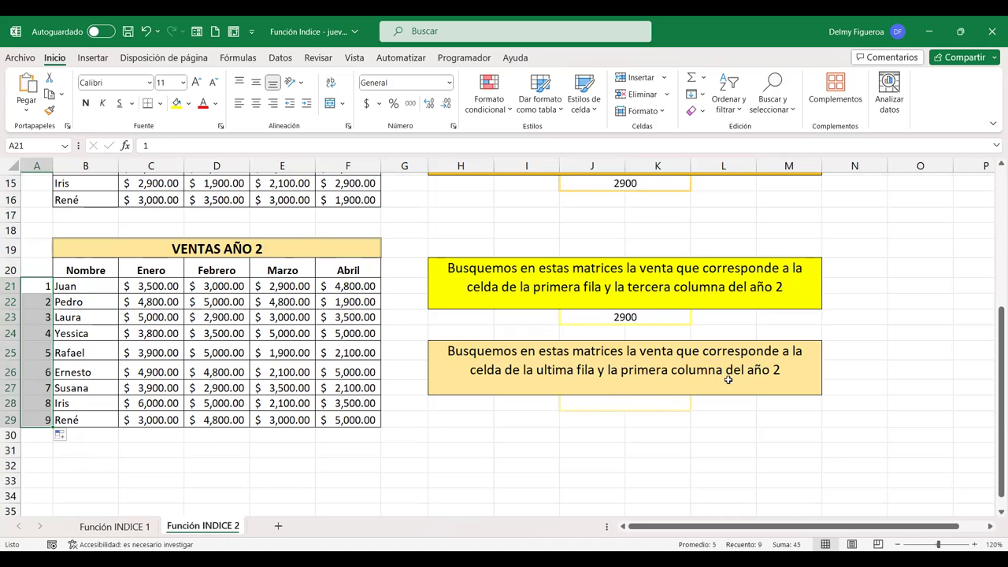
Step: Highlight René's last row and the Enero column, then begin an INDICE formula in J28
left_click(652, 404)
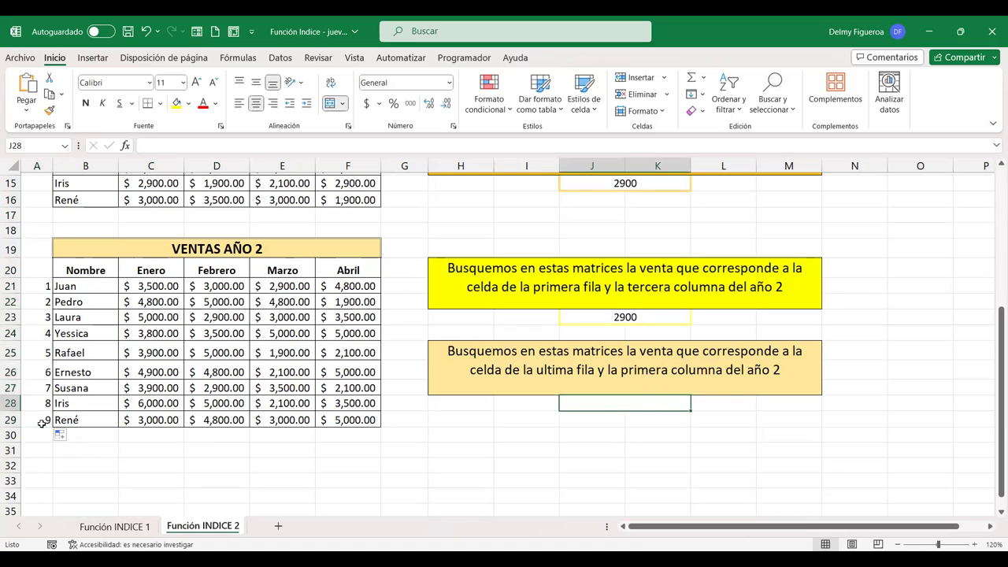
left_click(11, 419)
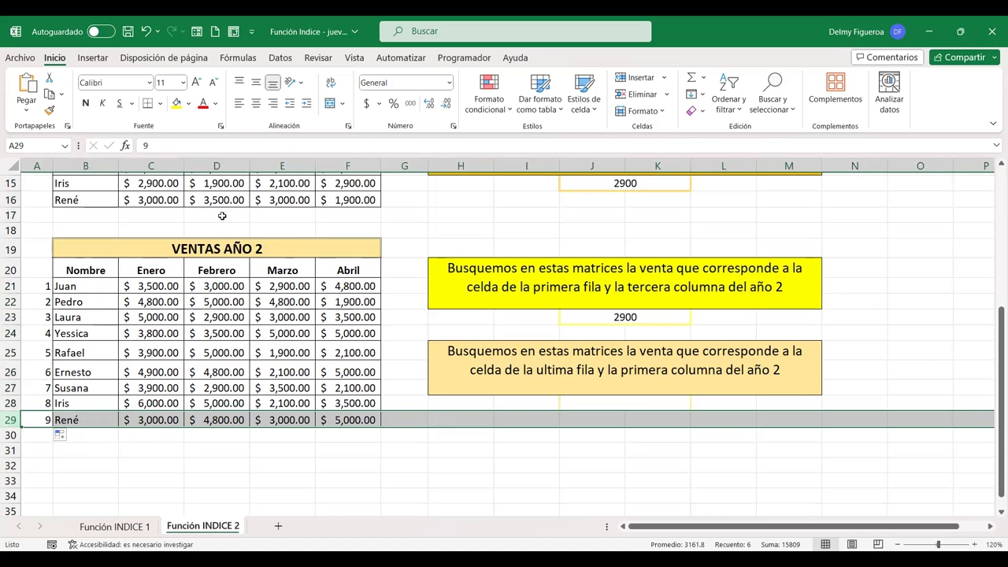
left_click(151, 166, "ctrl")
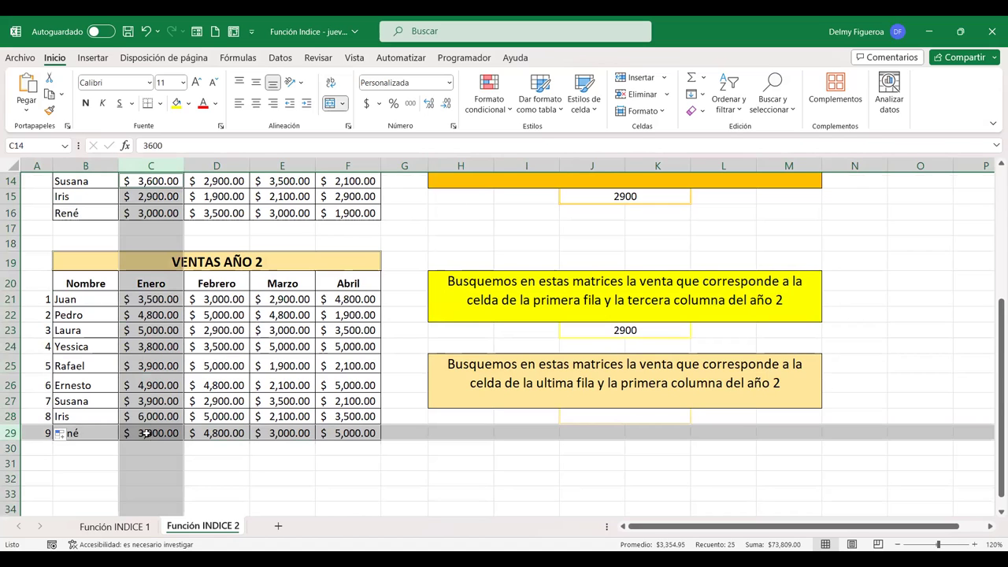
left_click(604, 413)
type("+")
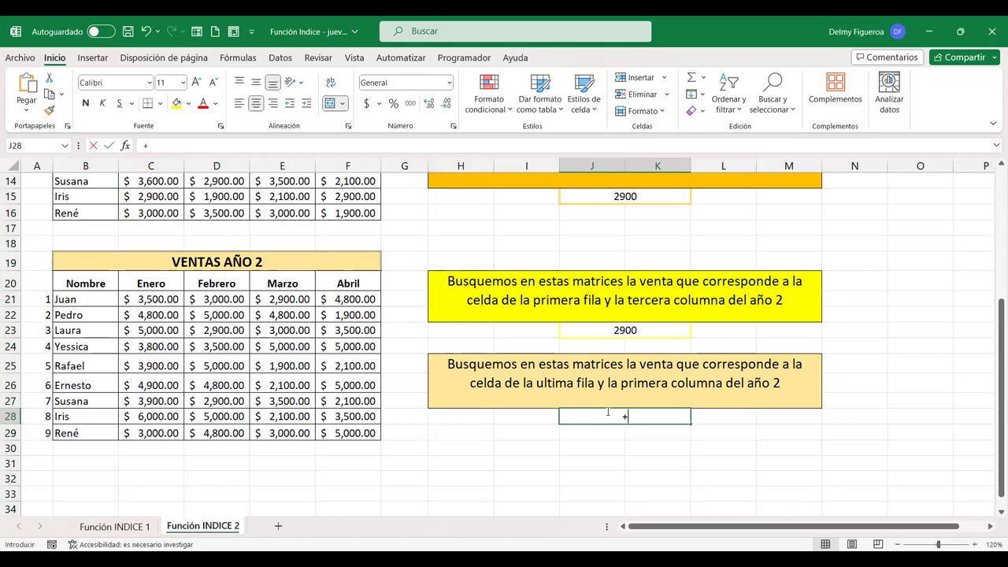
type("indi")
Step: Insert INDICE in J28 with the year-1 sales range C8:F16 as its first reference
double_click(645, 430)
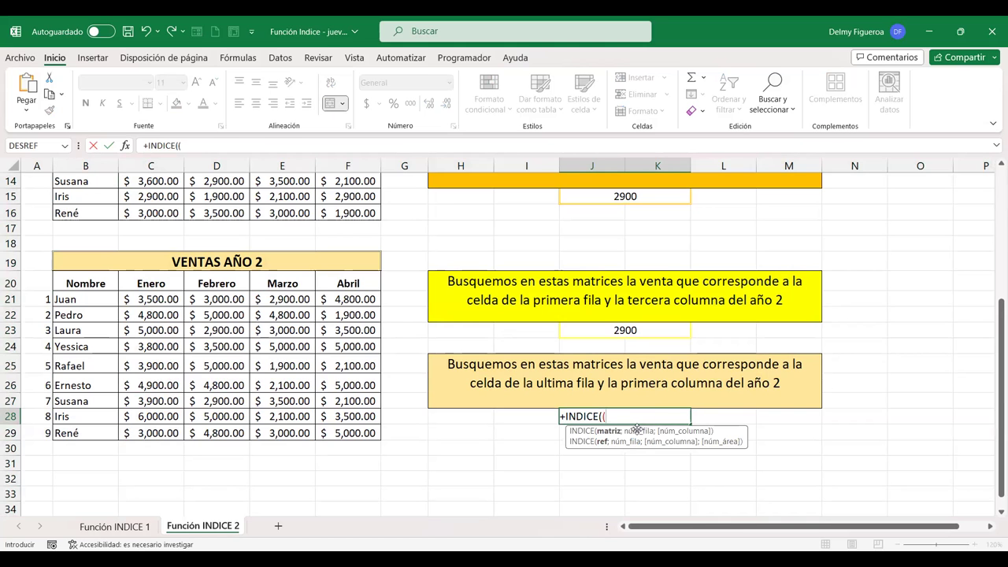
scroll(183, 243, "up", 2)
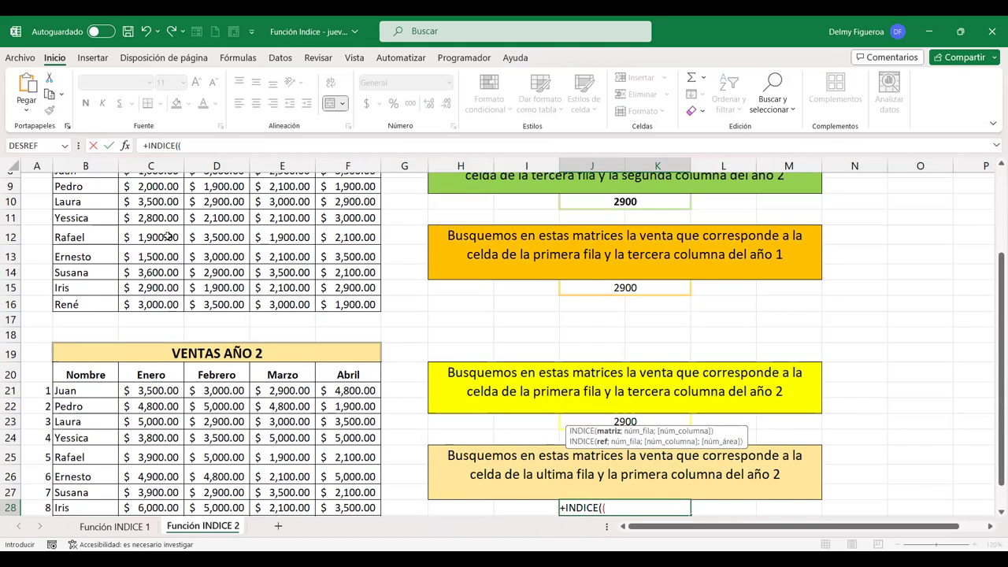
scroll(166, 224, "up", 1)
left_click(160, 216)
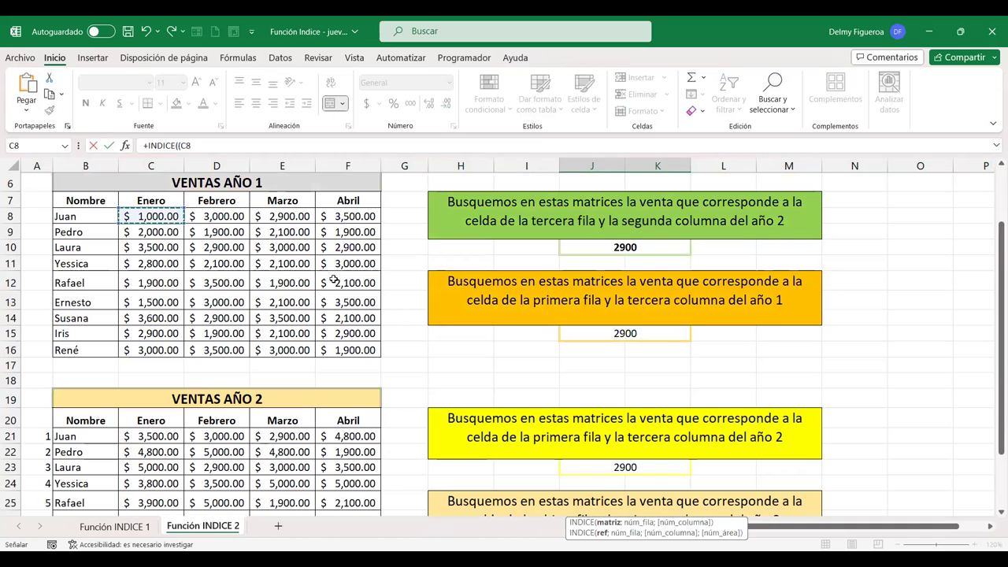
left_click(340, 349, "shift")
scroll(573, 356, "down", 2)
scroll(573, 356, "up", 1)
scroll(572, 356, "down", 2)
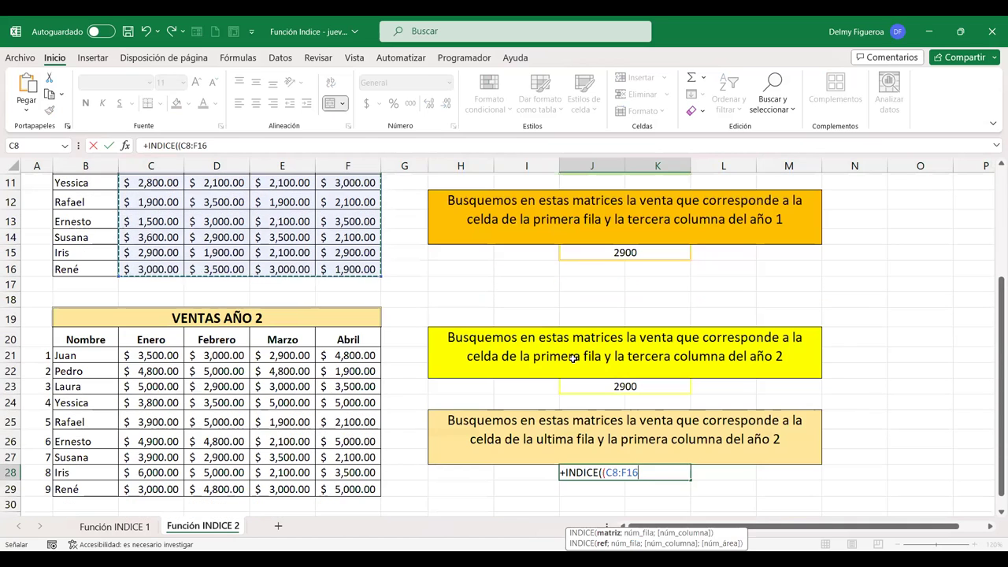
type(";")
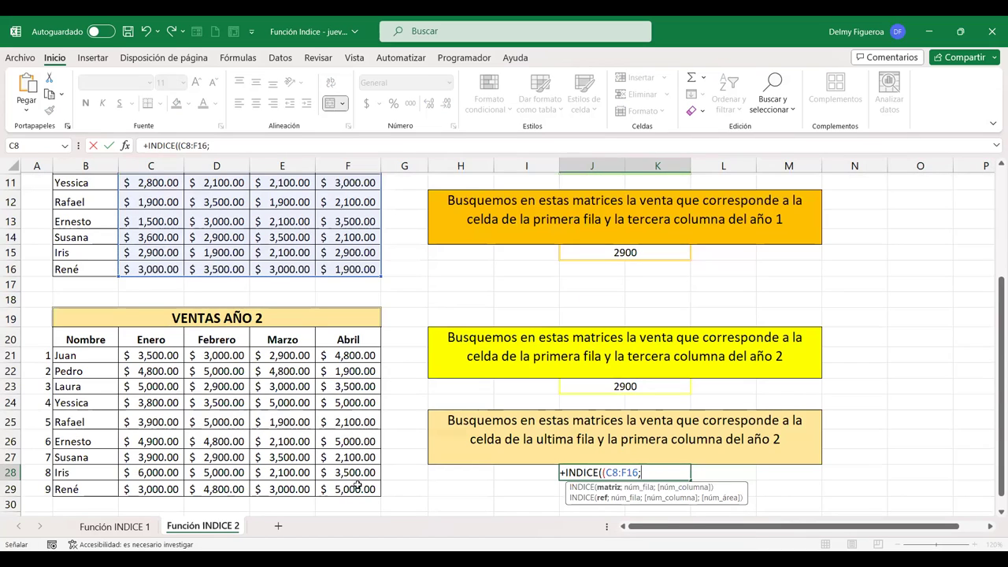
Step: Add the year-2 range C21:F29 with row 9, column 1, area 2, returning 3000
left_click_drag(151, 356, 357, 486)
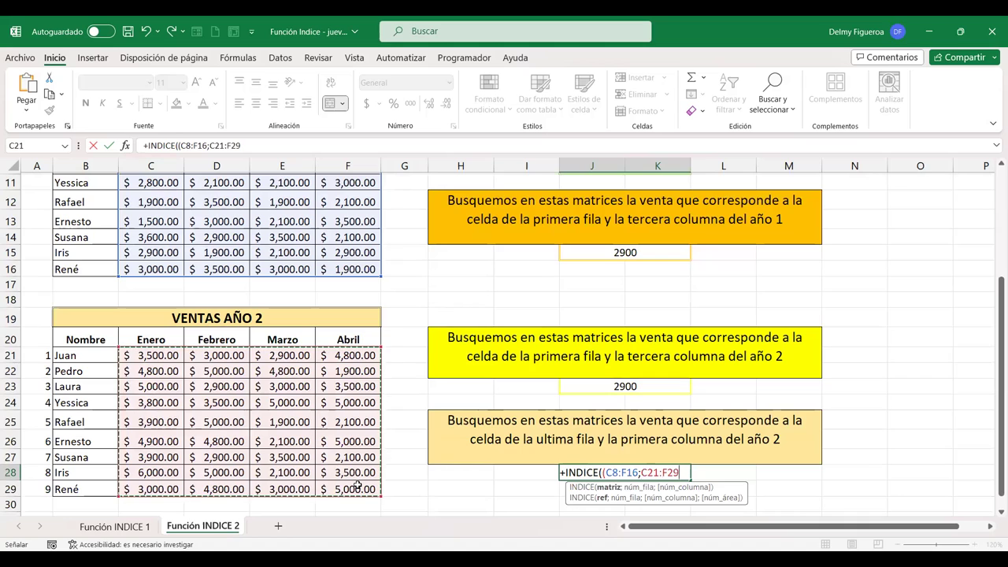
type(")")
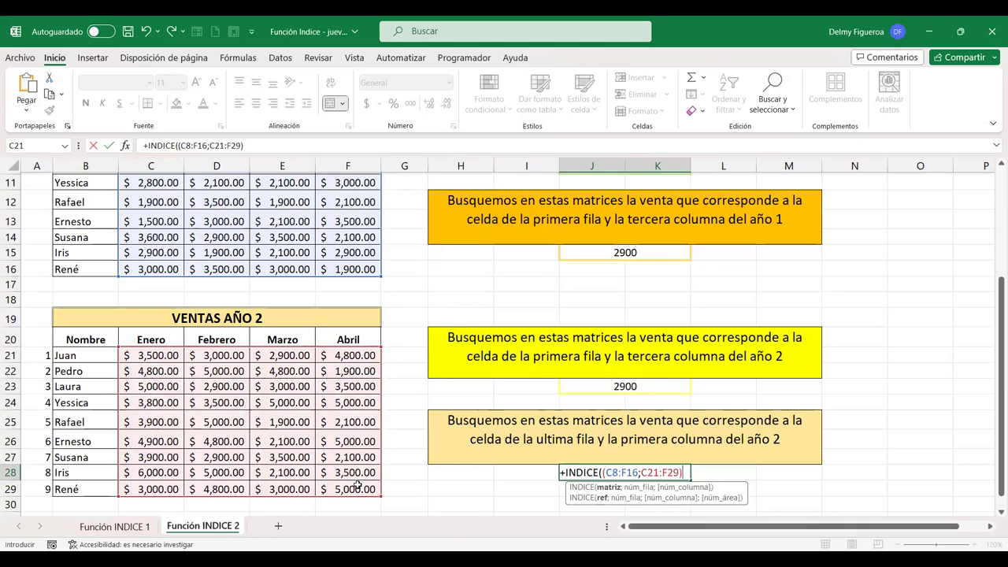
type(";")
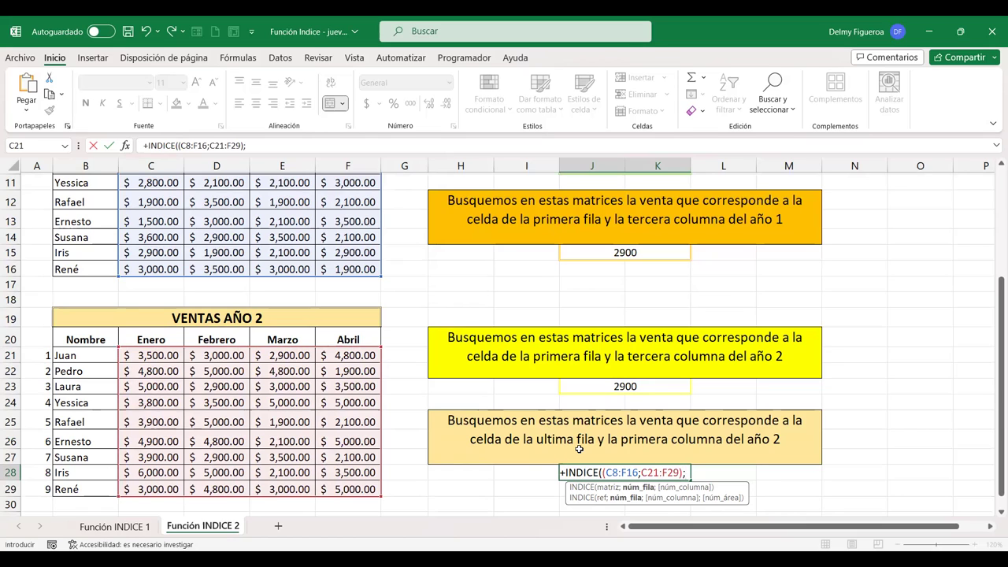
type("9")
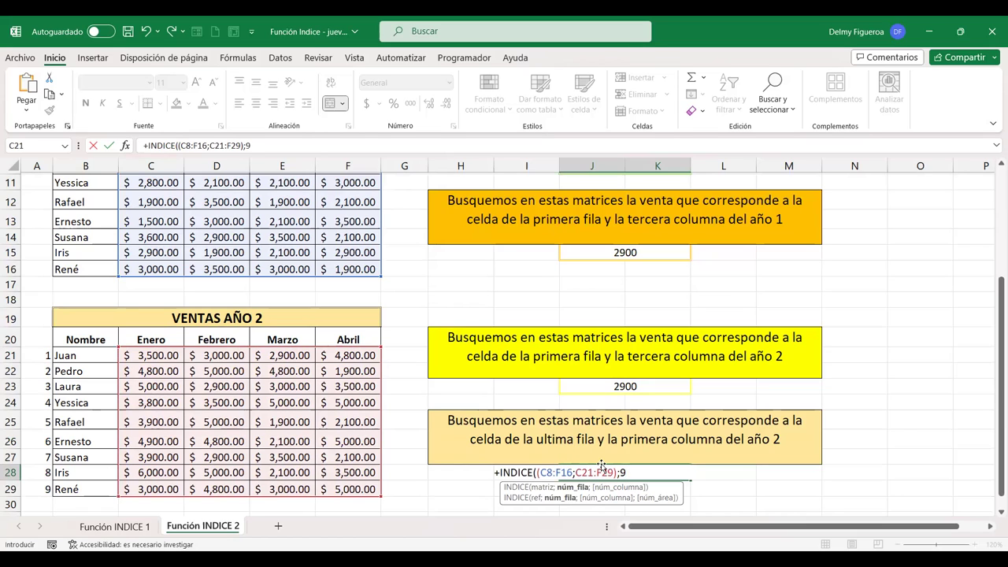
type(";1")
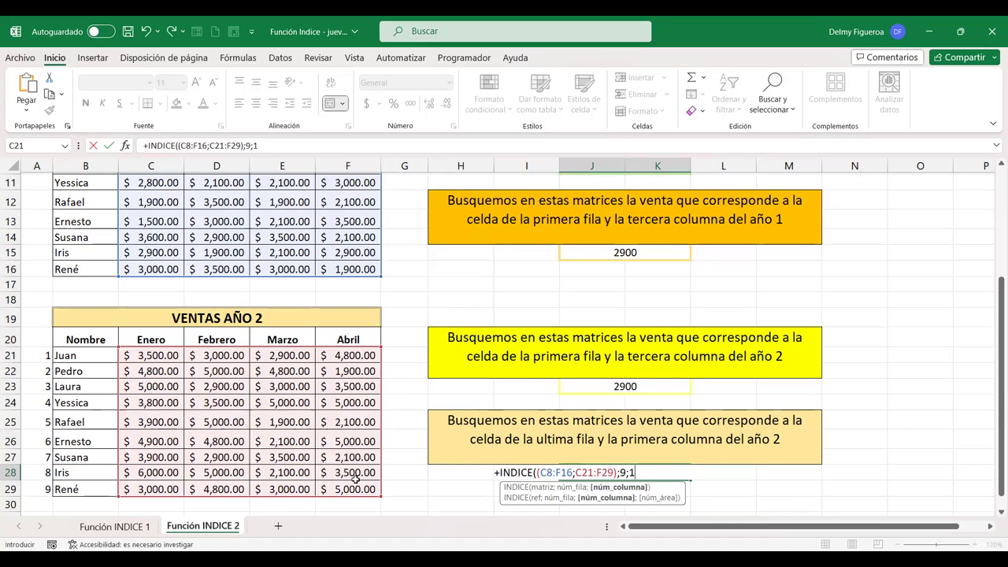
type(";")
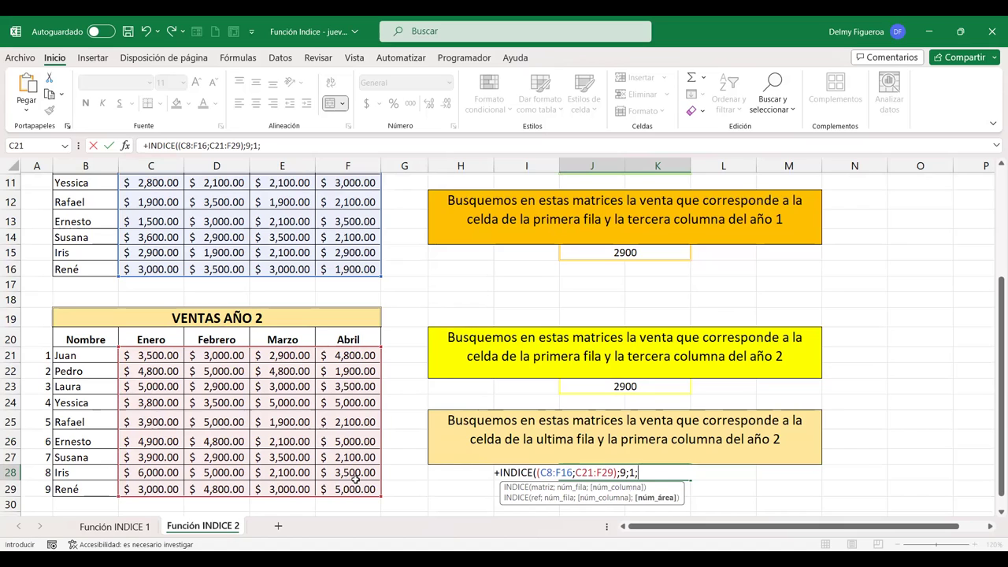
type("2)")
key("Return")
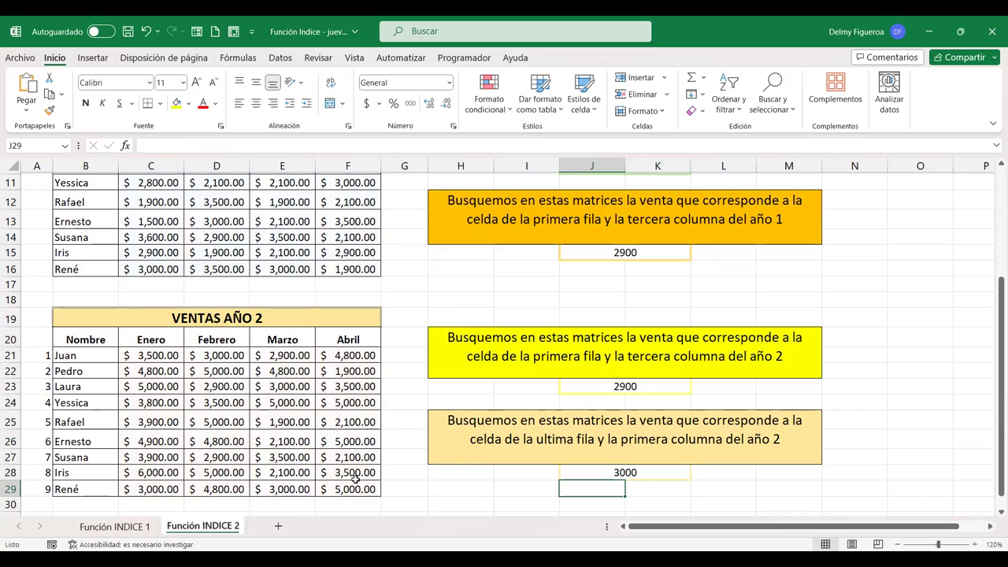
left_click(160, 489)
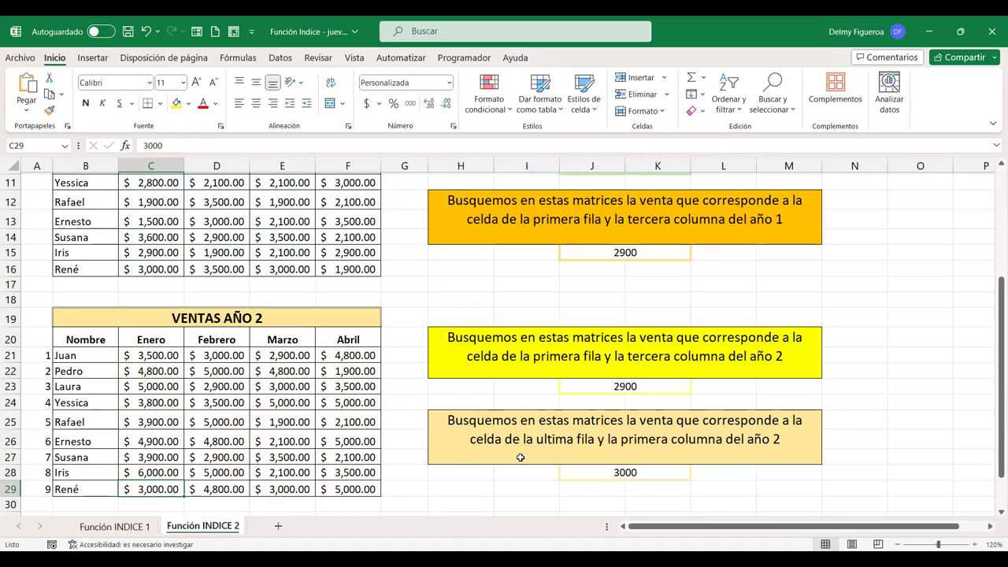
scroll(524, 460, "down", 1)
scroll(527, 463, "up", 2)
scroll(524, 461, "up", 2)
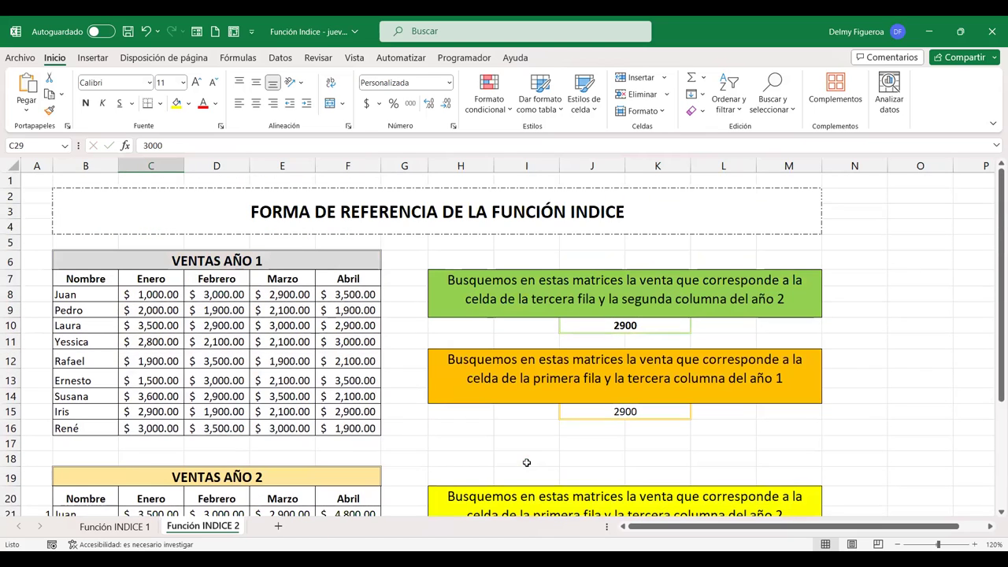
Step: Duplicate the Función INDICE 2 sheet with Mover o copiar, placing the copy at the end
left_click(854, 259)
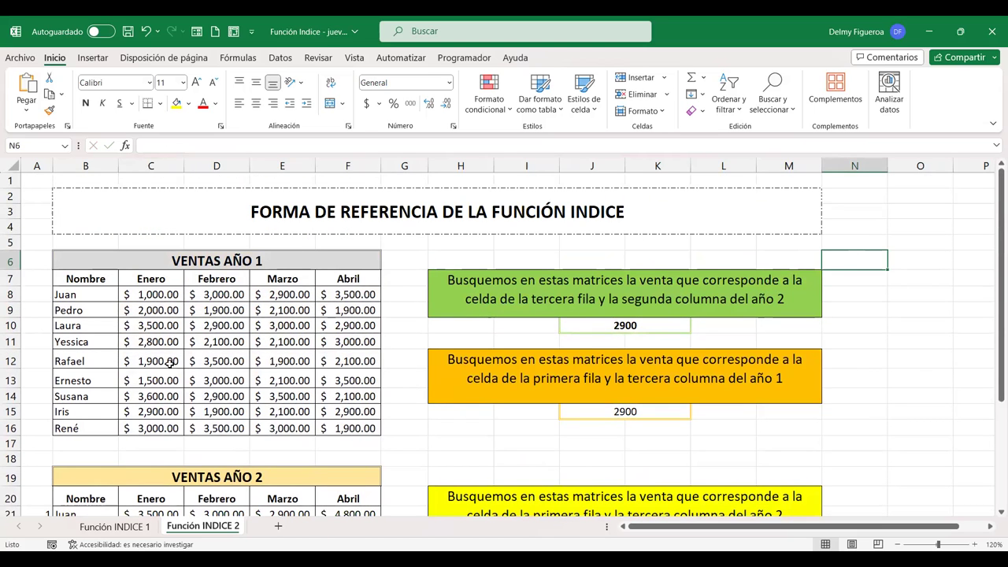
scroll(170, 363, "down", 2)
scroll(170, 363, "down", 1)
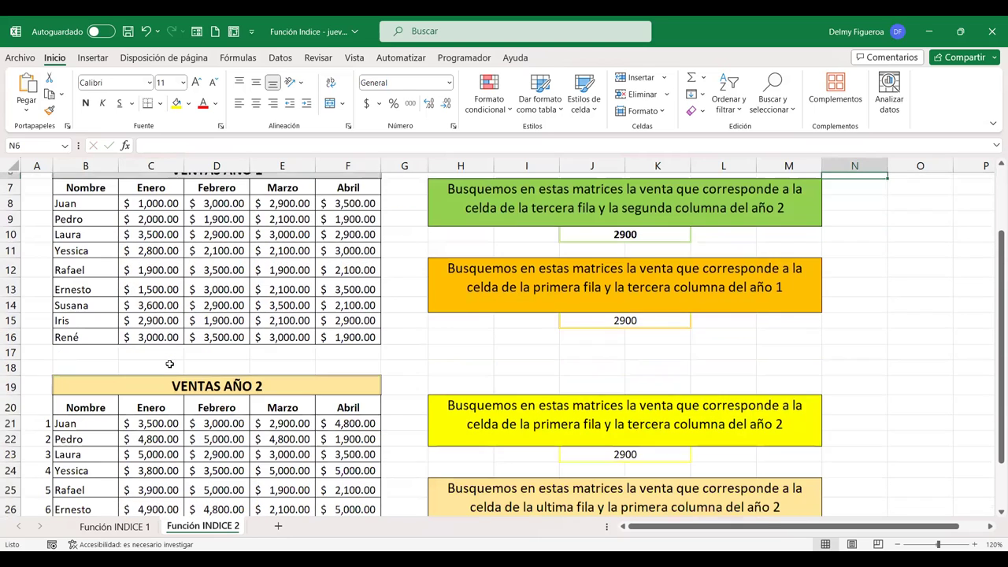
scroll(170, 363, "up", 3)
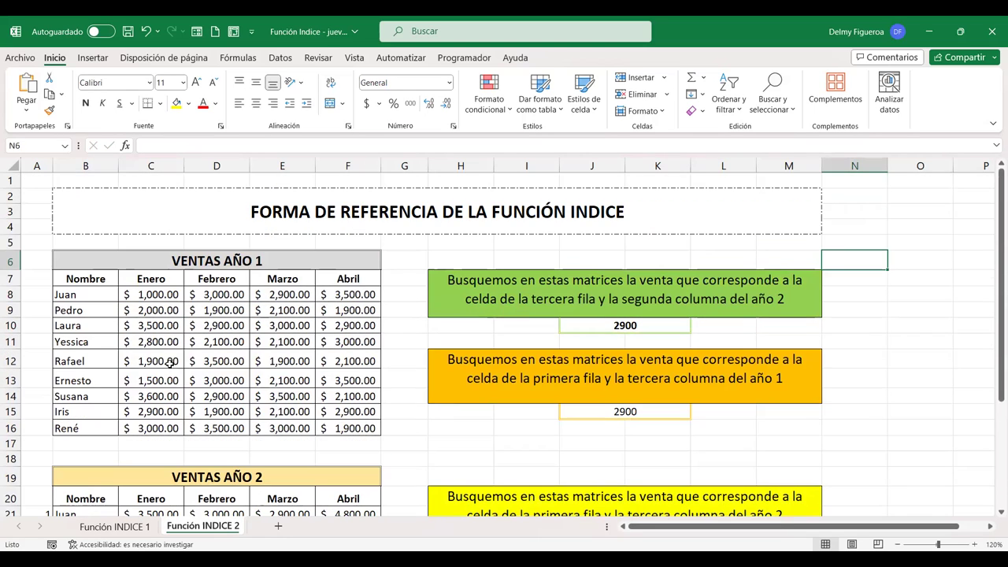
right_click(216, 530)
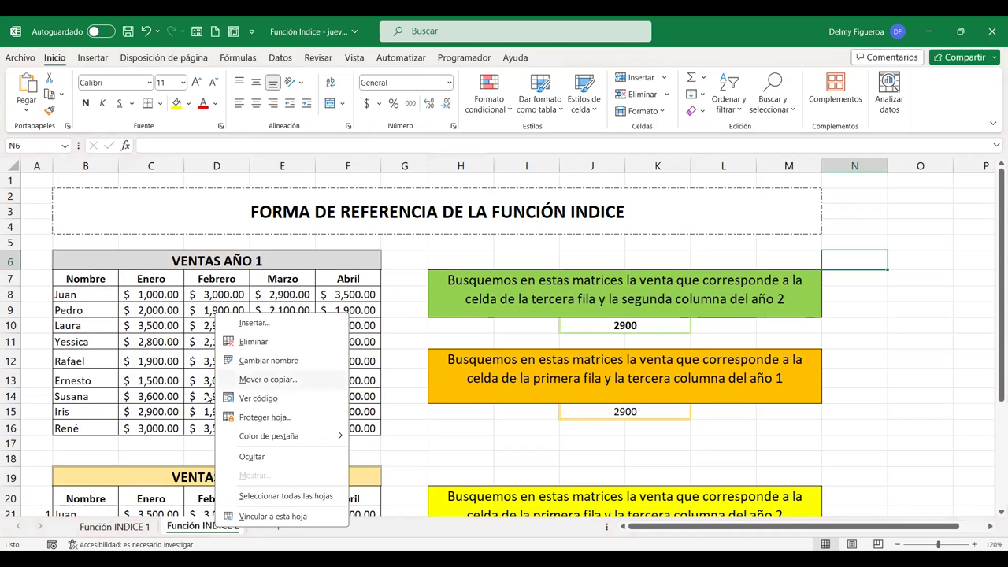
left_click(272, 381)
left_click(216, 387)
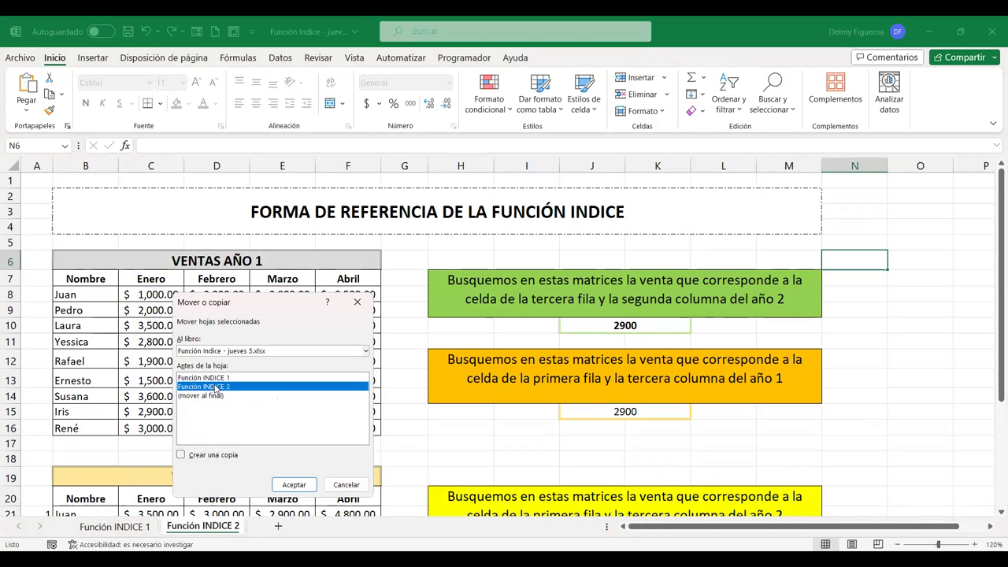
left_click(182, 457)
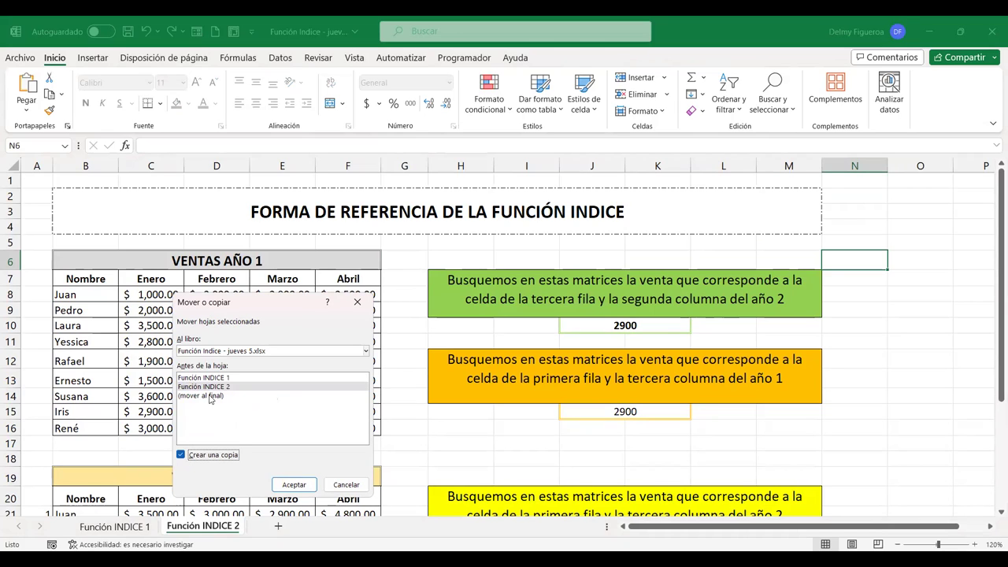
left_click(211, 396)
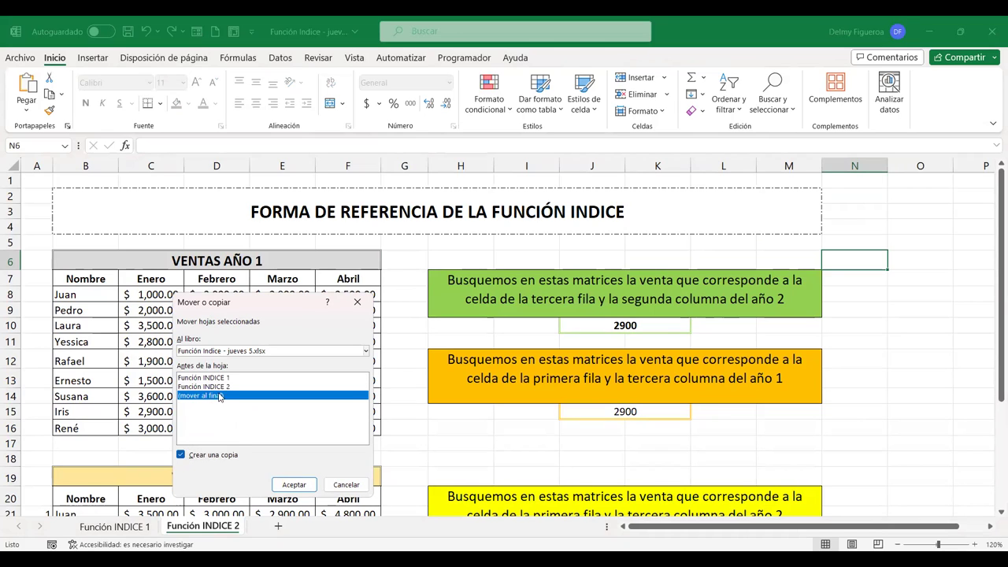
left_click(294, 484)
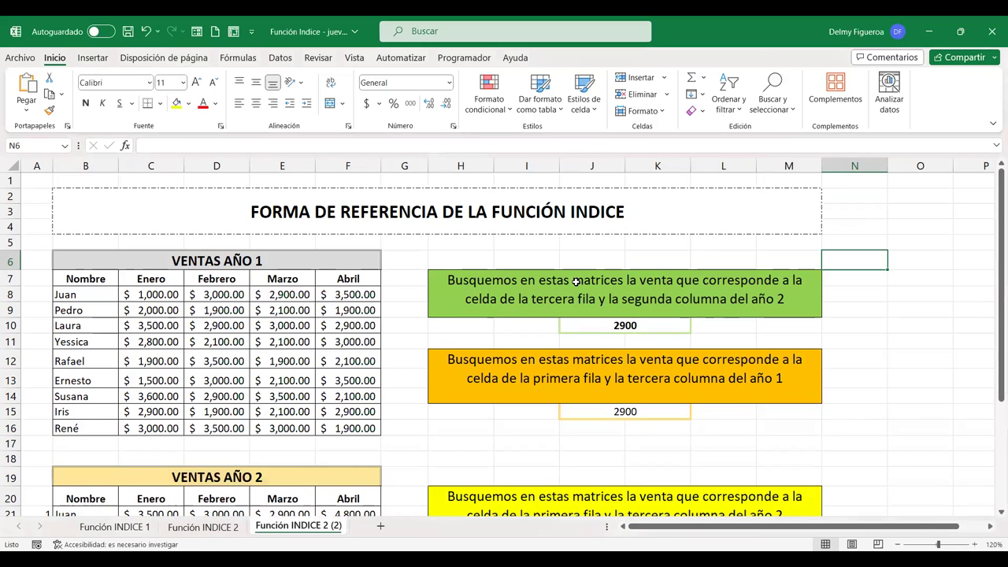
Step: Delete columns H through N from the copied sheet
left_click(452, 235)
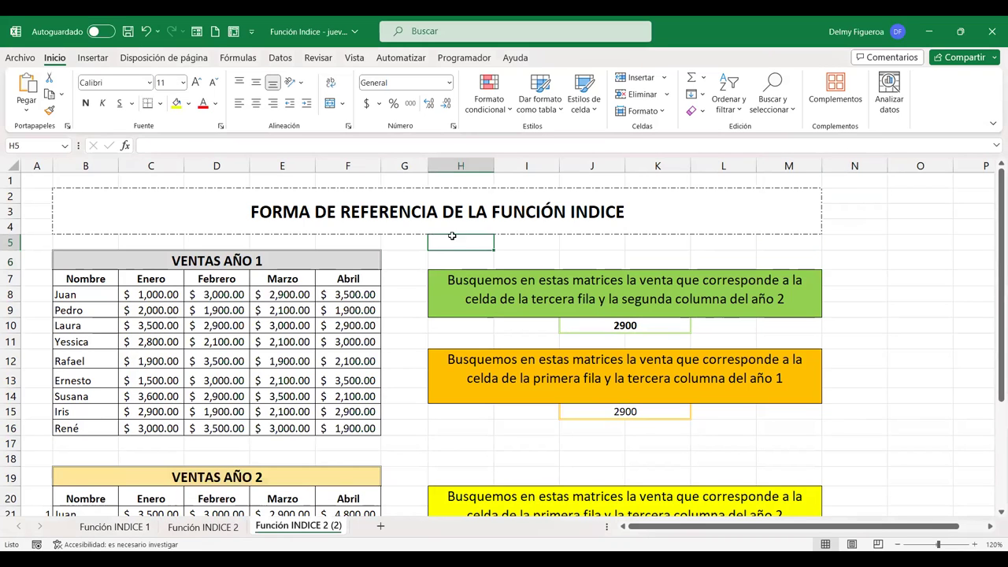
left_click(460, 163)
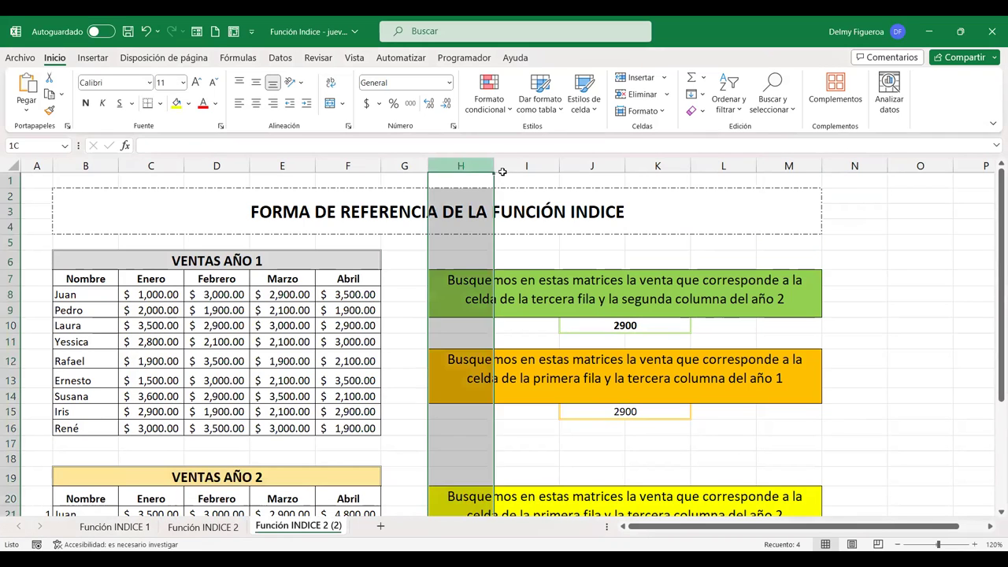
left_click(845, 166, "shift")
right_click(844, 165)
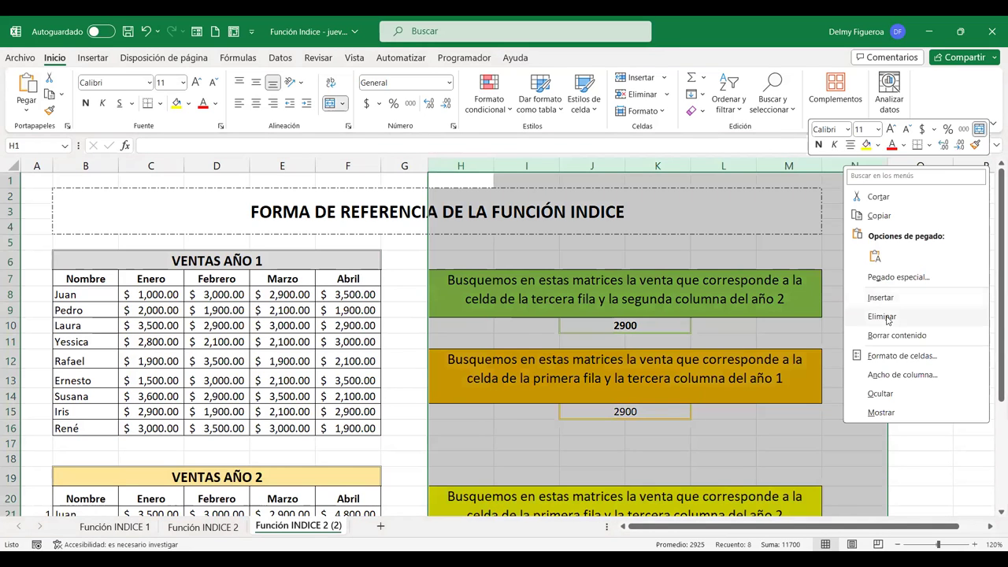
left_click(882, 317)
Step: Review the trimmed sheet and select cell I3 for the new heading
left_click(519, 281)
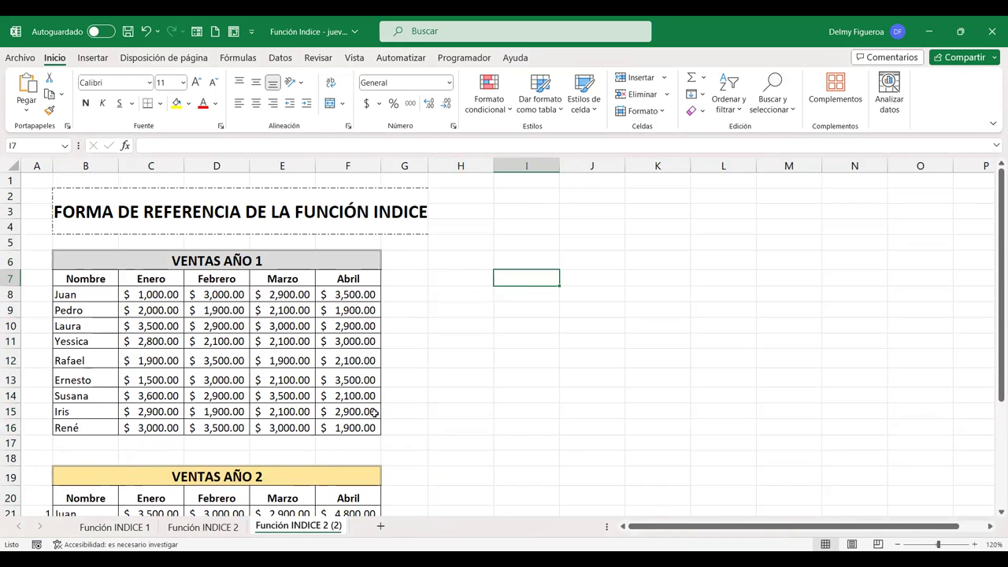
scroll(371, 403, "down", 1)
scroll(371, 403, "down", 1)
scroll(371, 403, "down", 1)
scroll(371, 403, "down", 2)
scroll(371, 402, "up", 3)
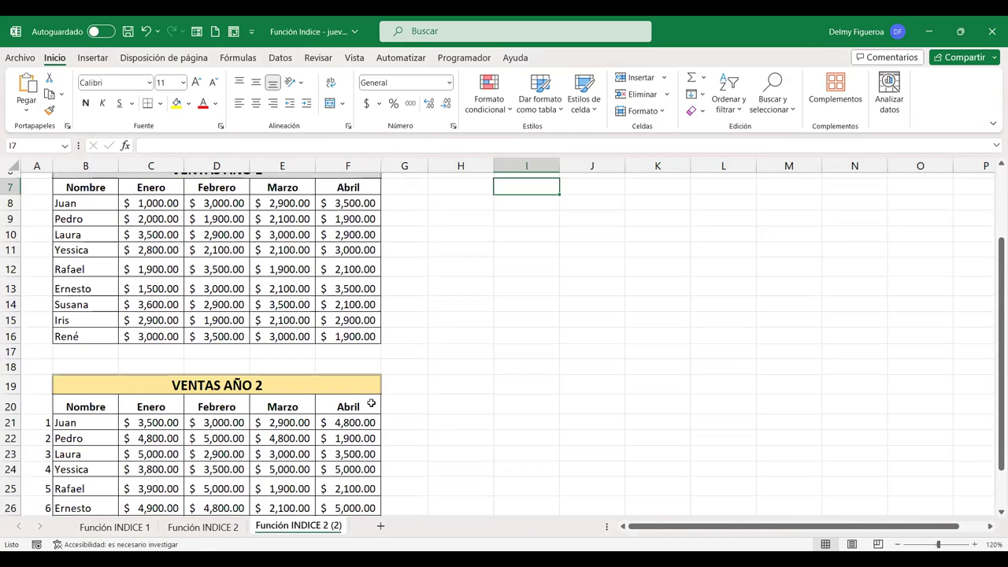
scroll(371, 402, "up", 2)
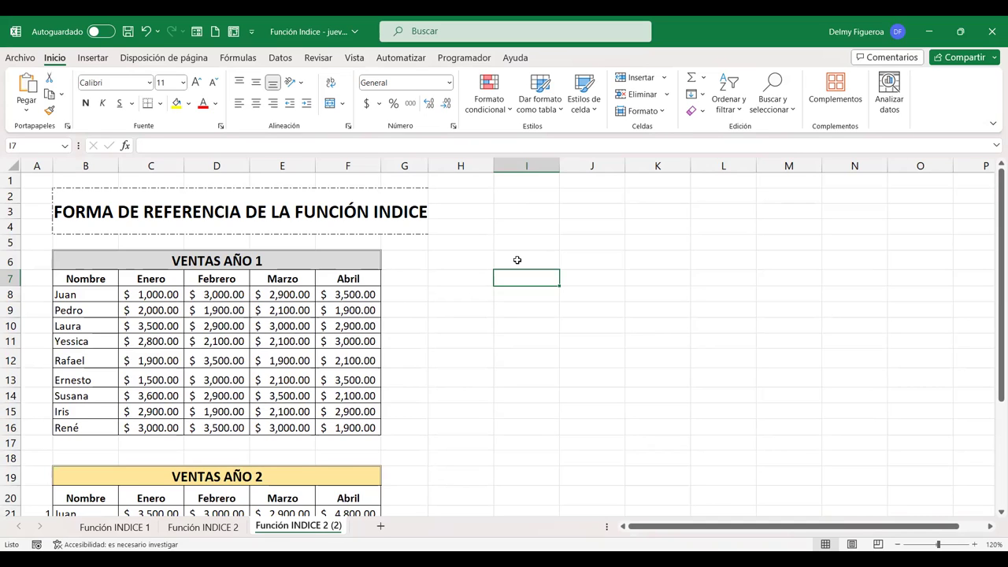
left_click(526, 254)
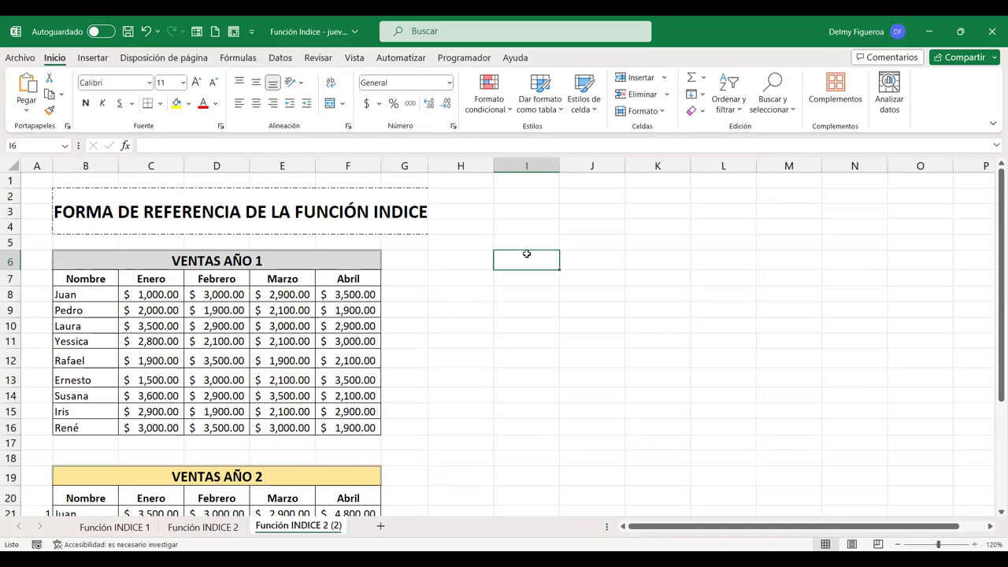
left_click(539, 210)
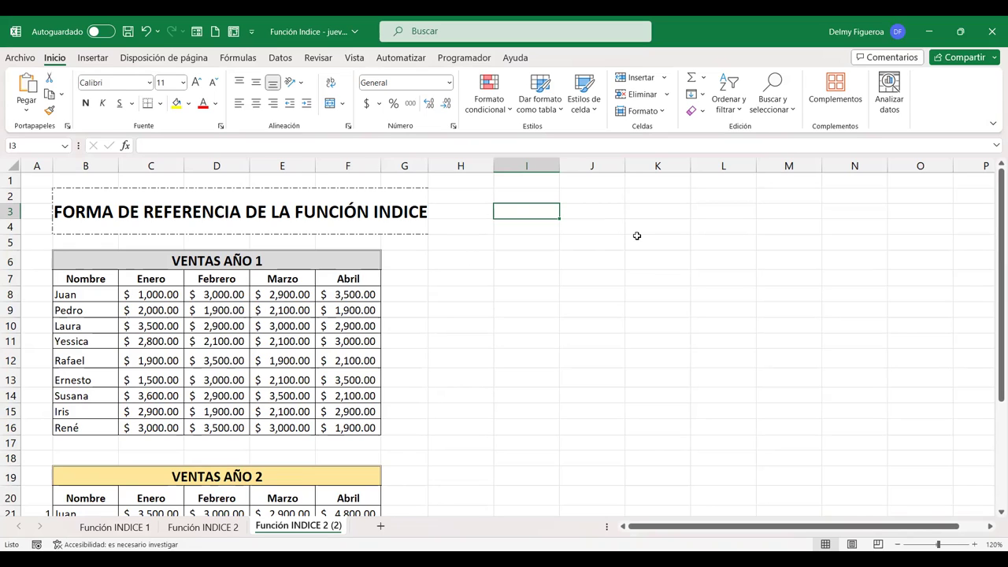
Step: Type the heading 'Función Coincidir' into I3
type("Función")
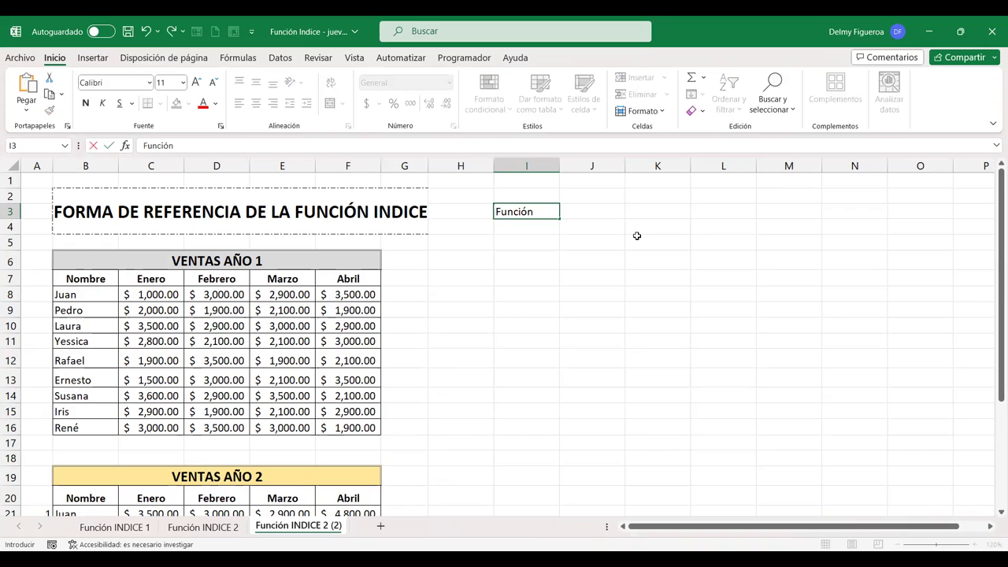
type("Coind")
key("BackSpace")
type("ir")
key("Return")
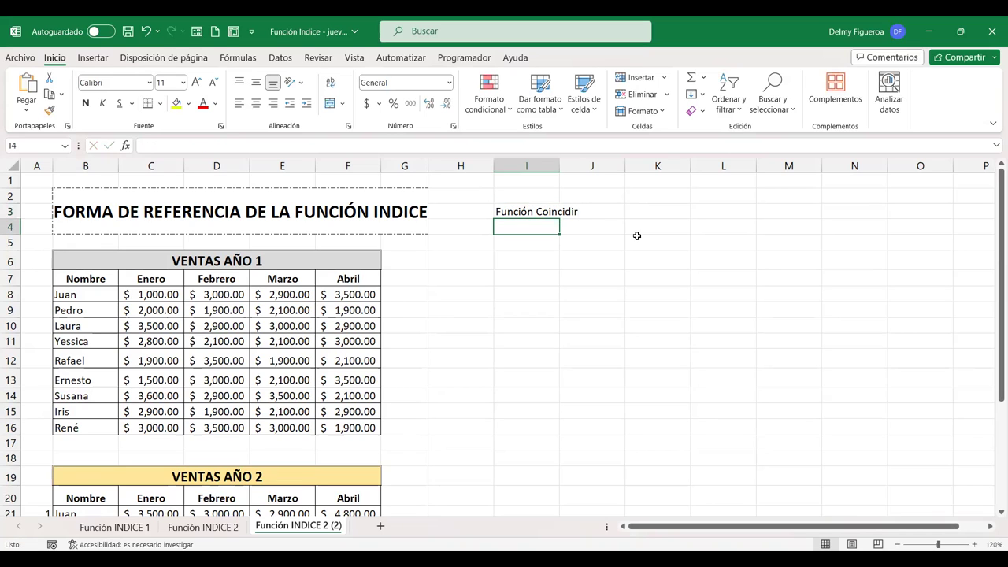
Step: Start a COINCIDIR formula in K3, then cancel it, leaving K3 empty
left_click(651, 210)
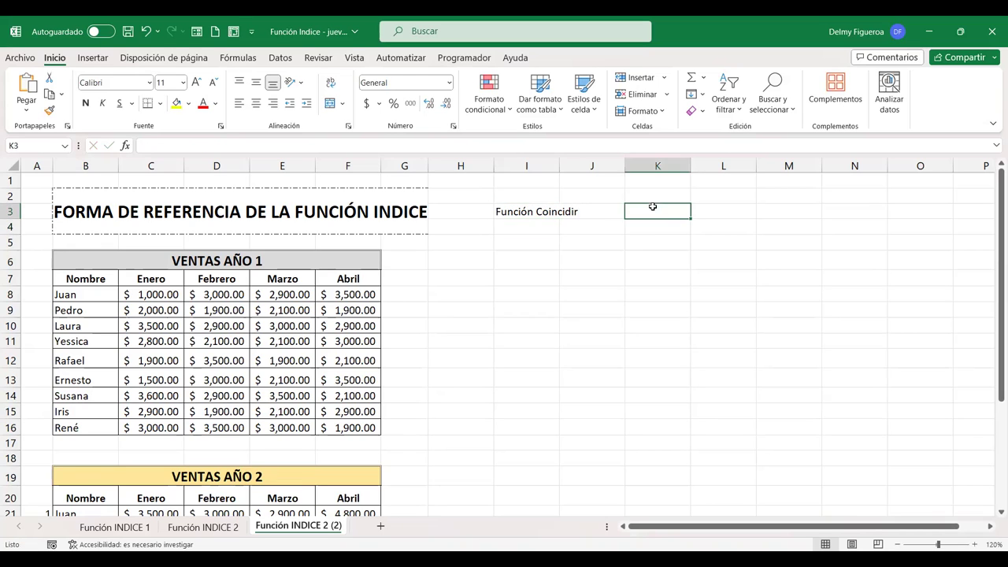
type("+coin")
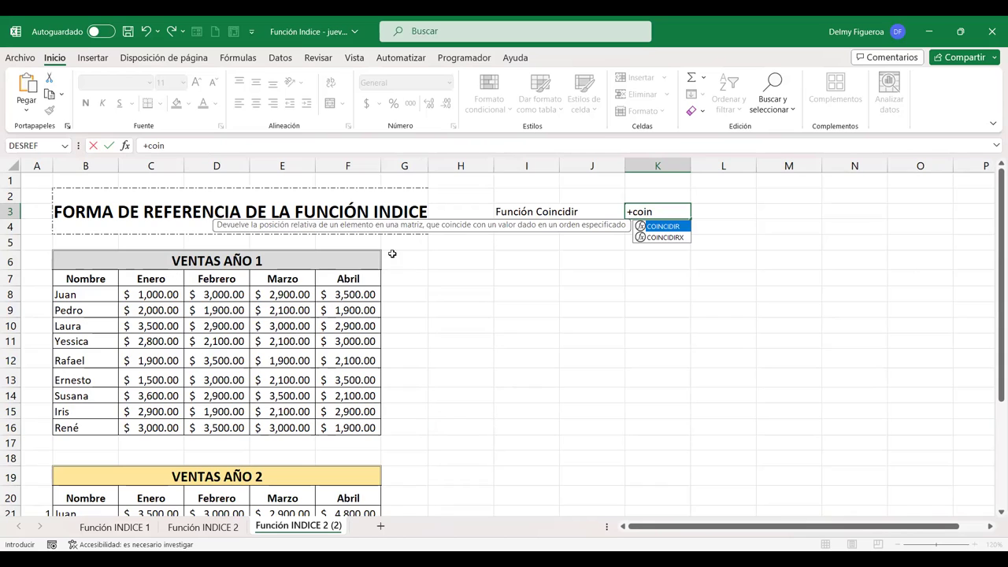
double_click(653, 227)
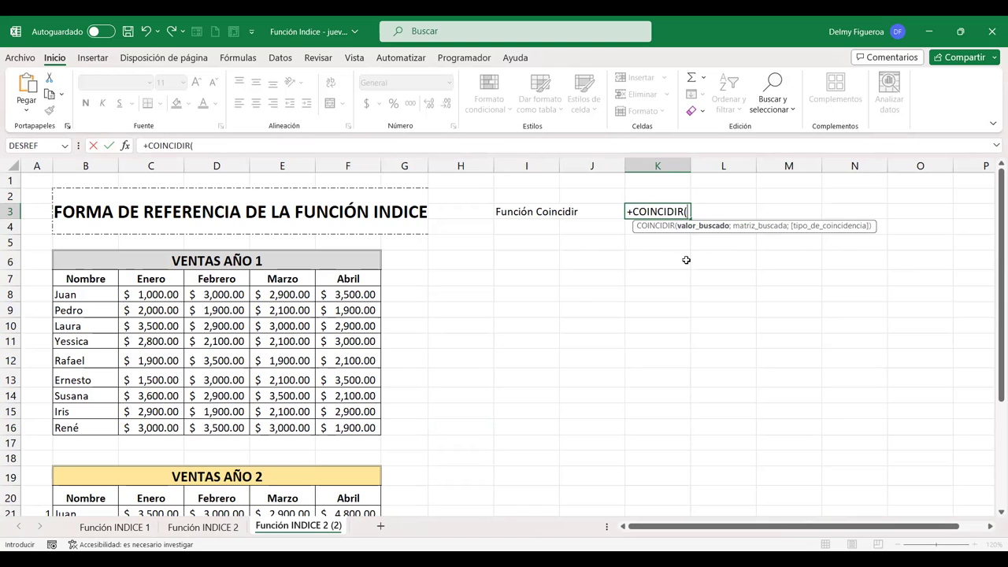
key("Escape")
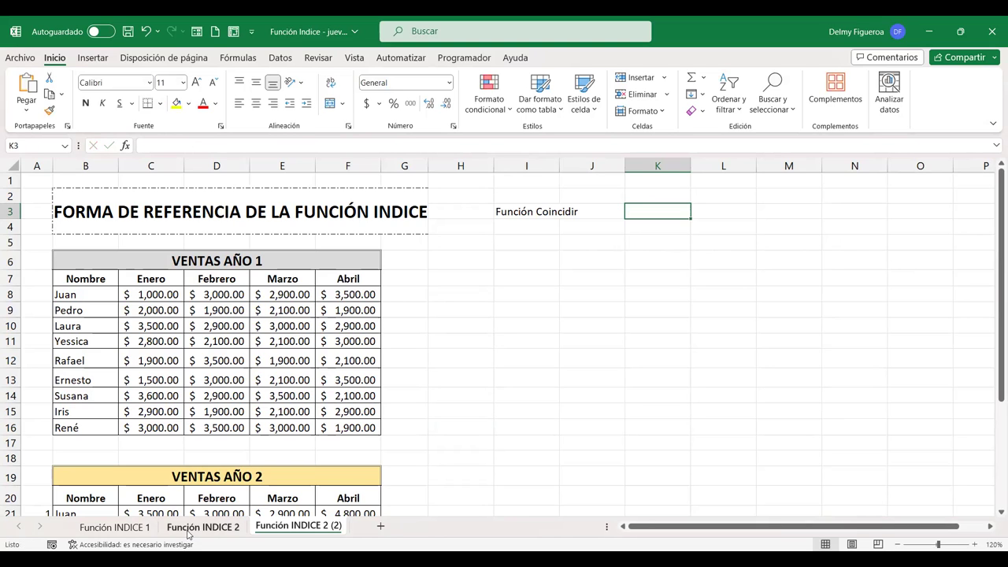
left_click(189, 534)
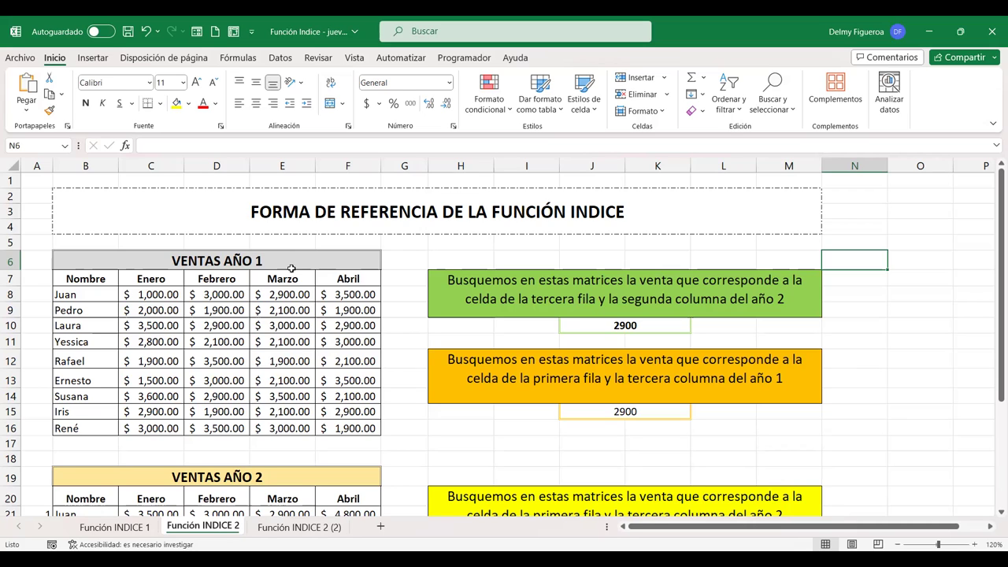
left_click(304, 530)
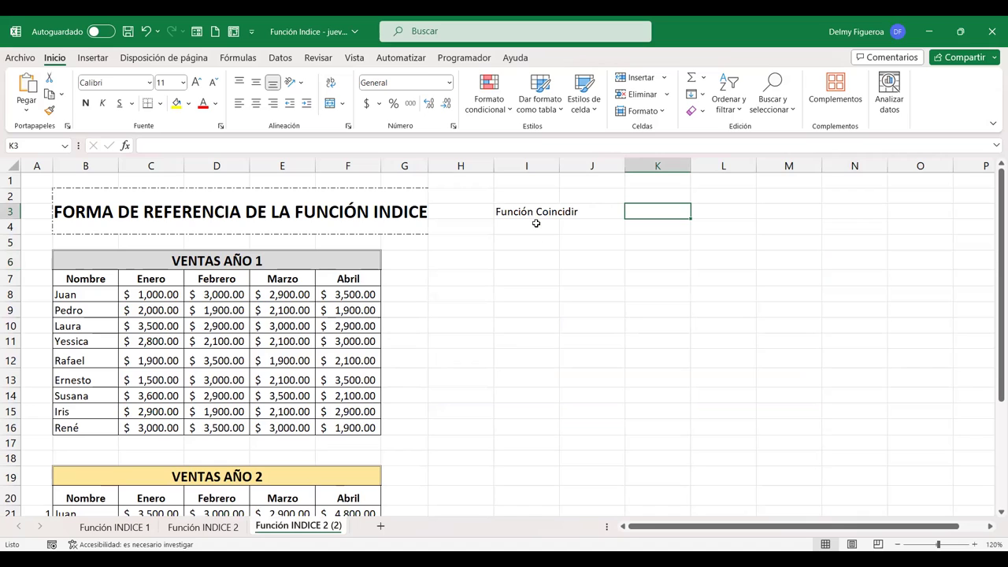
Step: Enter the labels Año, Vendedor and Mes in cells K1 to K3
left_click(667, 179)
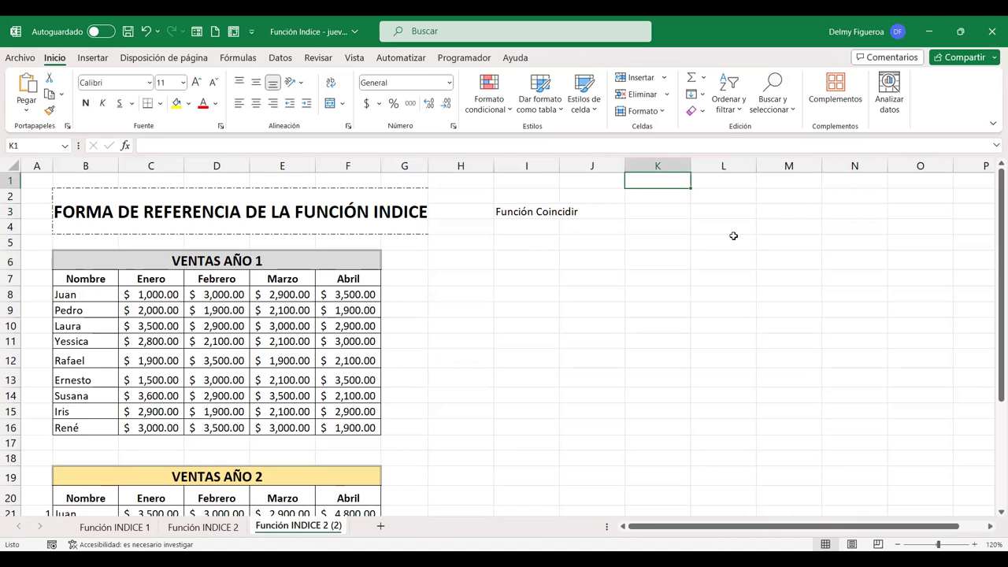
type("Año")
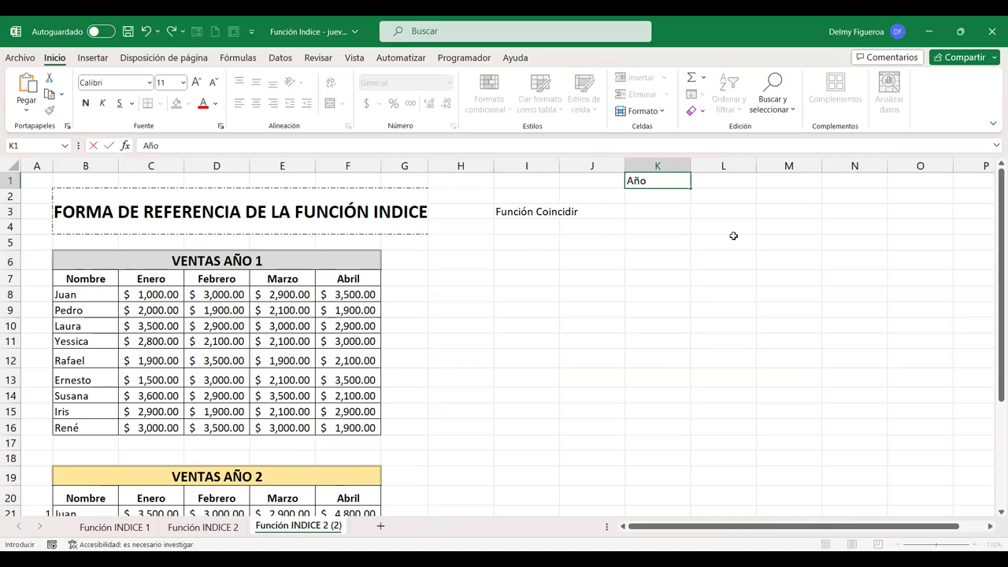
key("Tab")
key("Return")
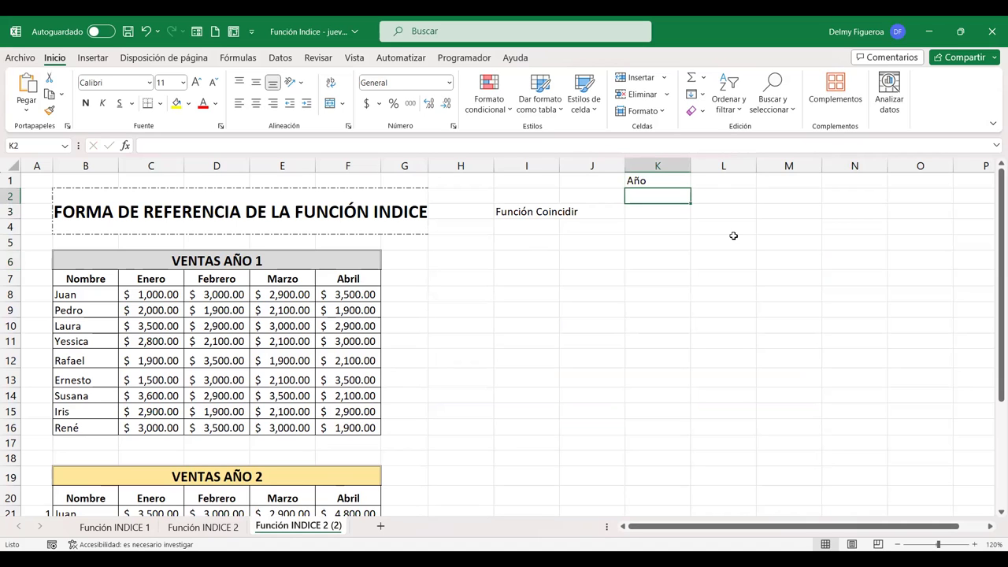
type("Vendedor")
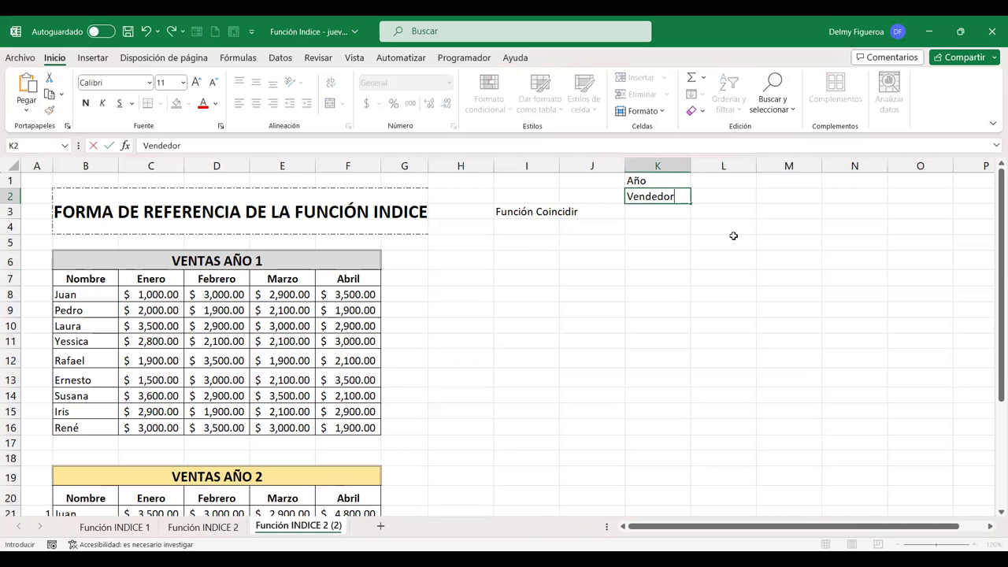
key("Tab")
key("Left")
key("Return")
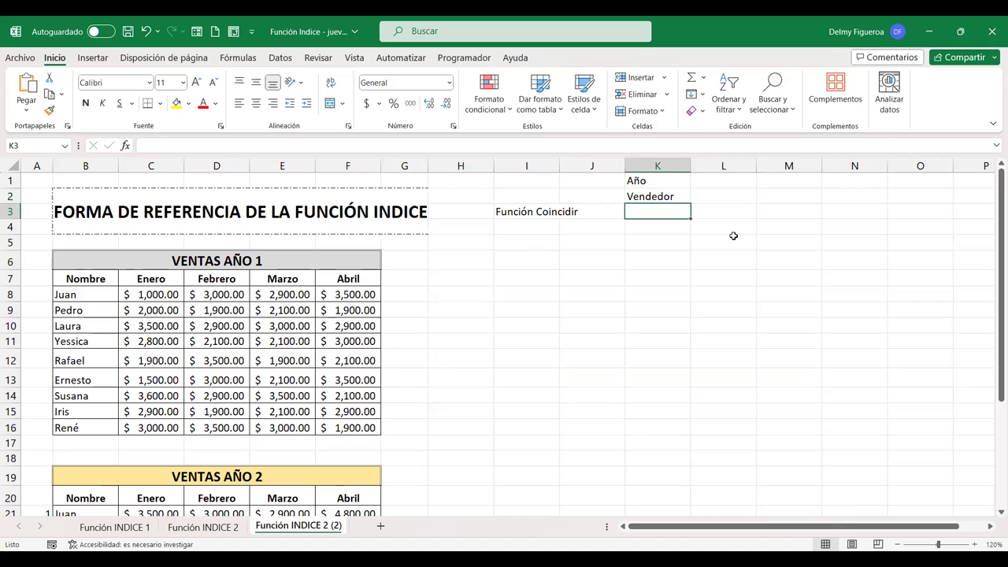
type("Mes")
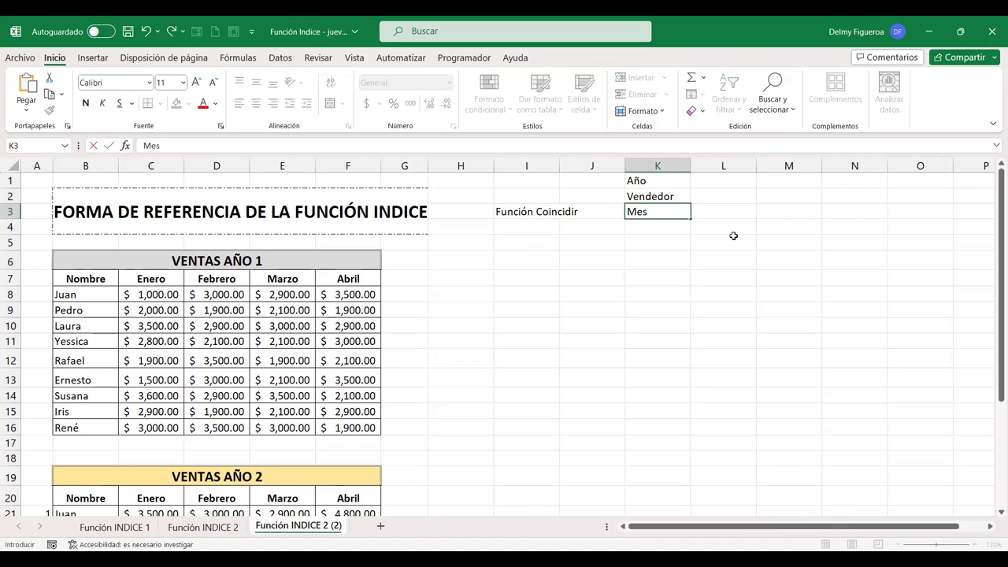
key("Tab")
key("Up")
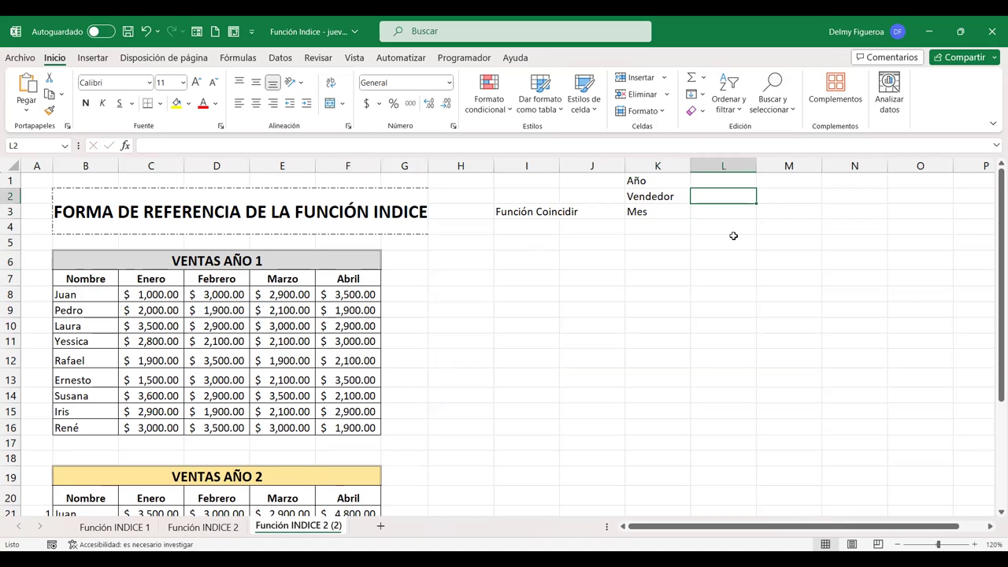
key("Up")
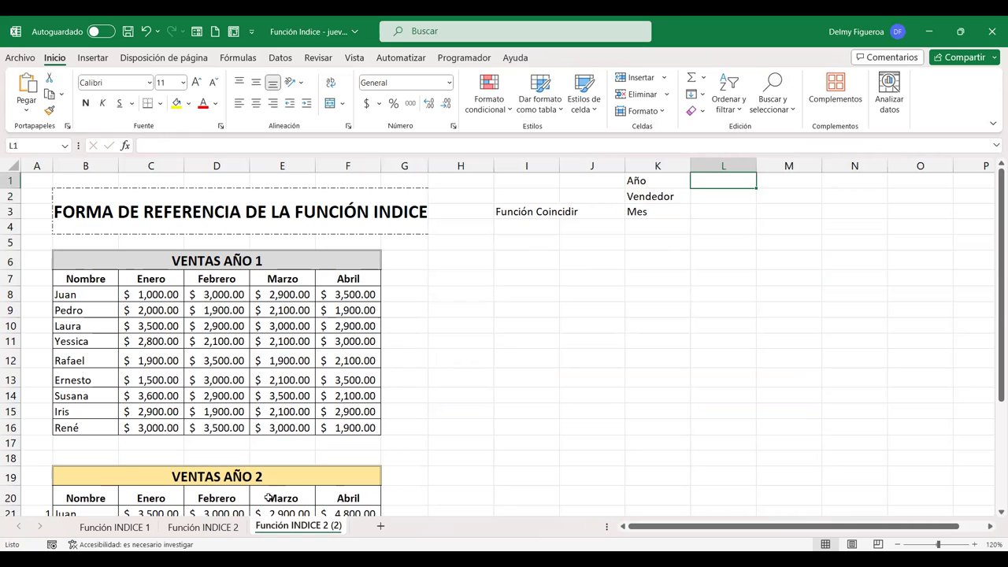
Step: Enter 1 in L1, then replace it with 2 as the Año value
left_click(225, 533)
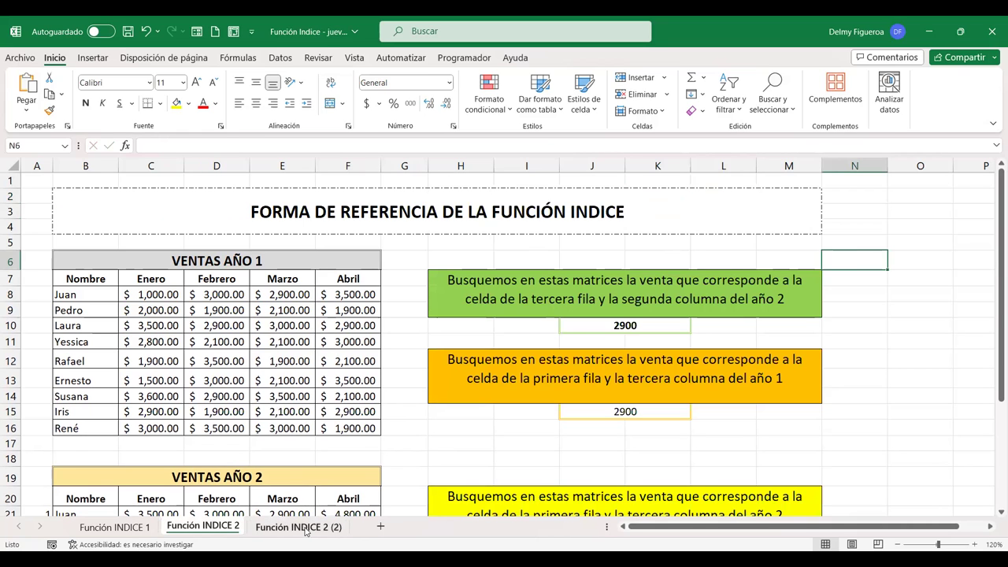
left_click(306, 527)
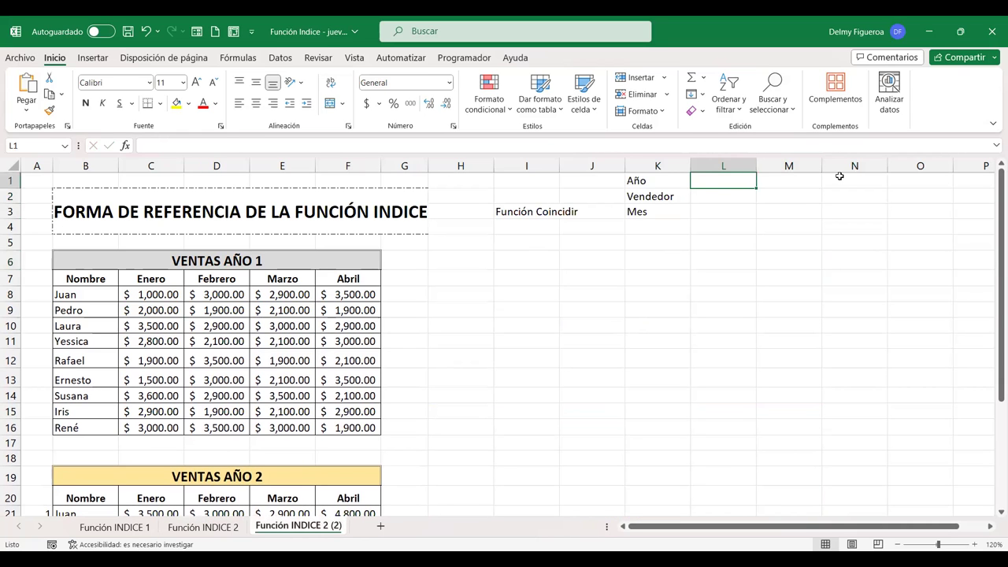
type("1")
key("Return")
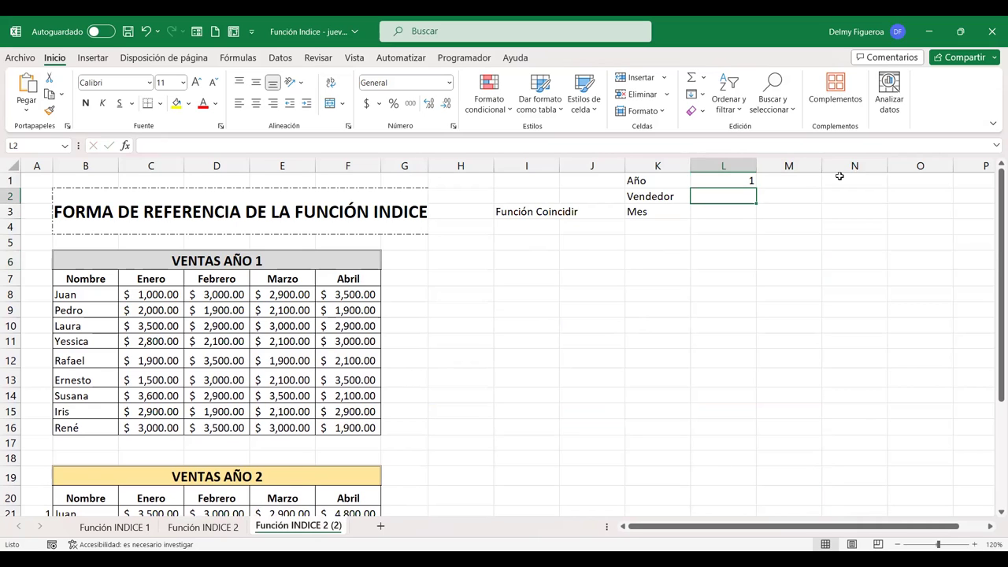
key("Up")
type("2")
key("Return")
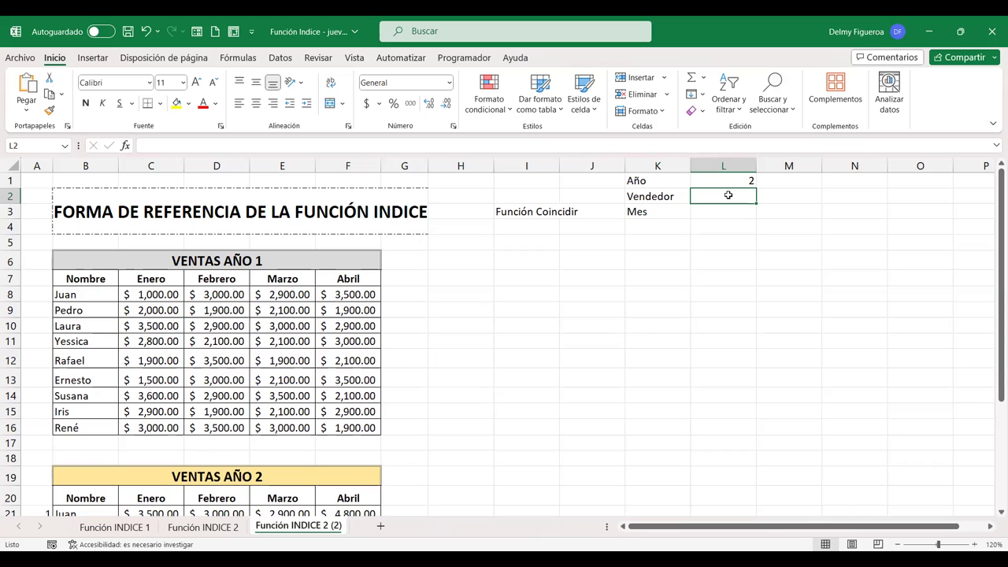
Step: Add list data validation to L2 sourced from the seller names in B8:B16
left_click(281, 59)
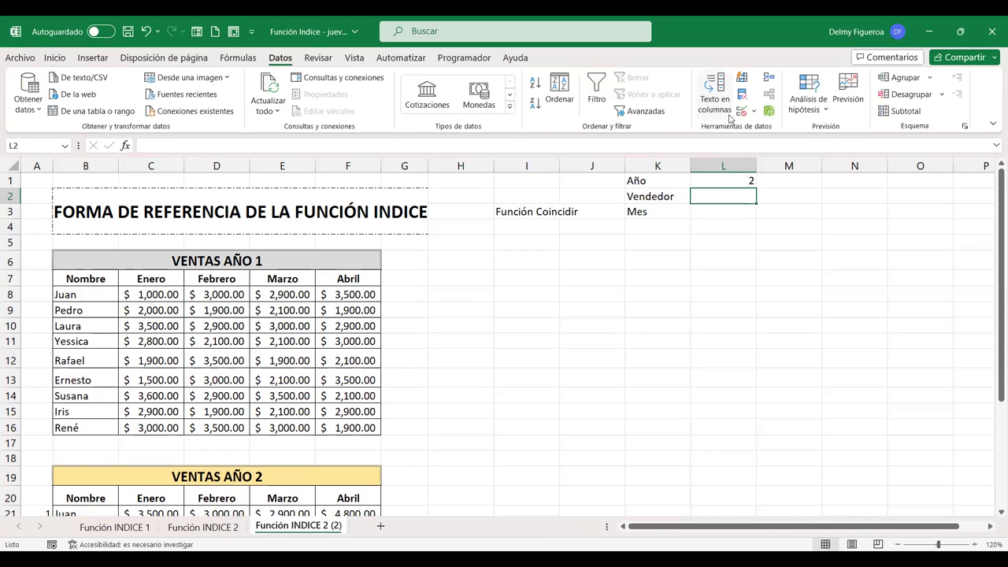
left_click(741, 115)
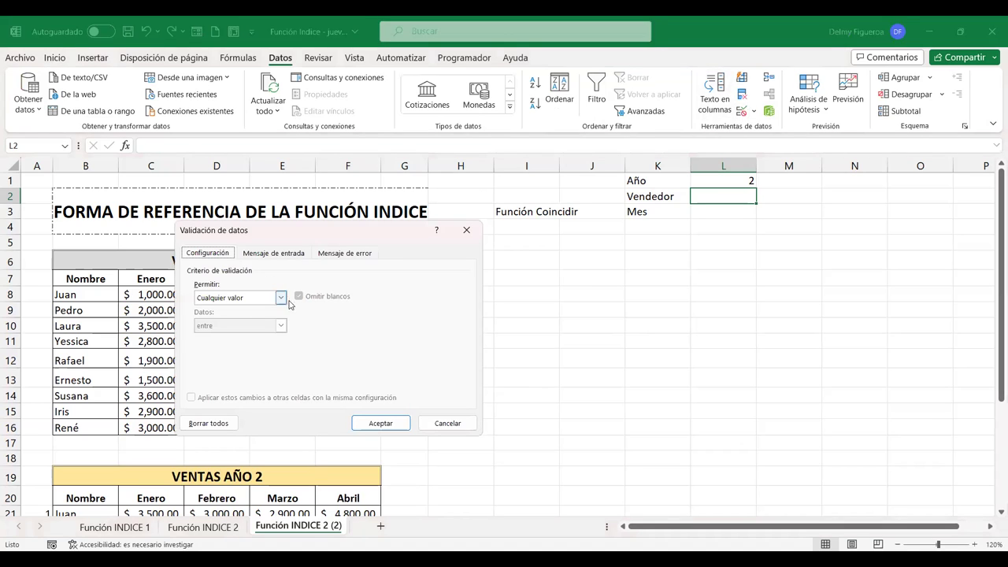
left_click(279, 298)
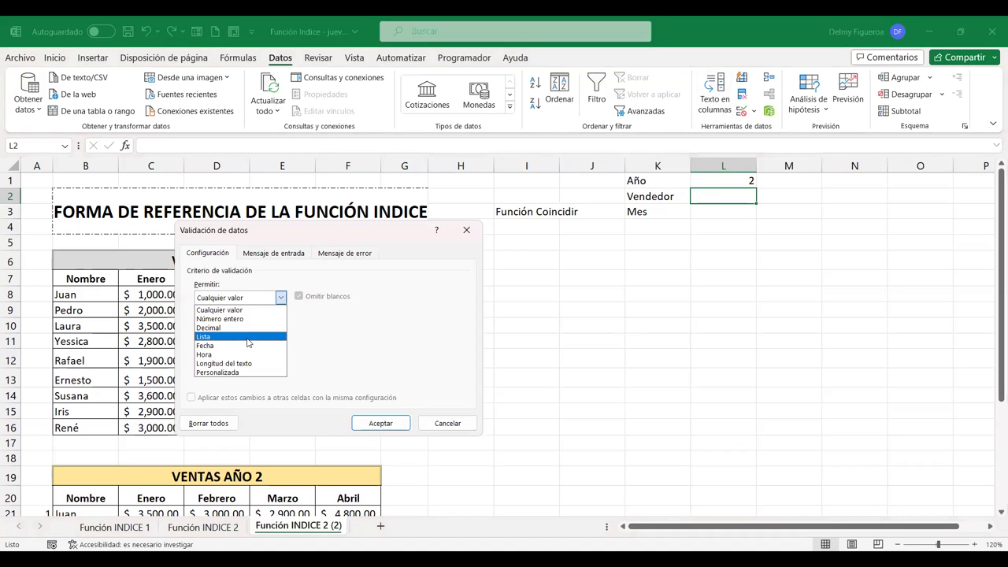
left_click(246, 343)
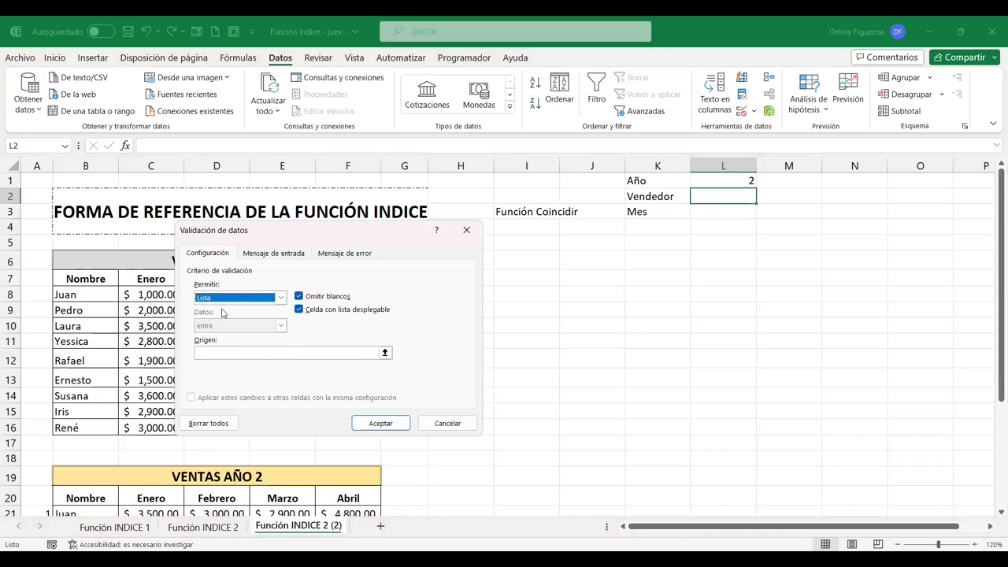
left_click(217, 353)
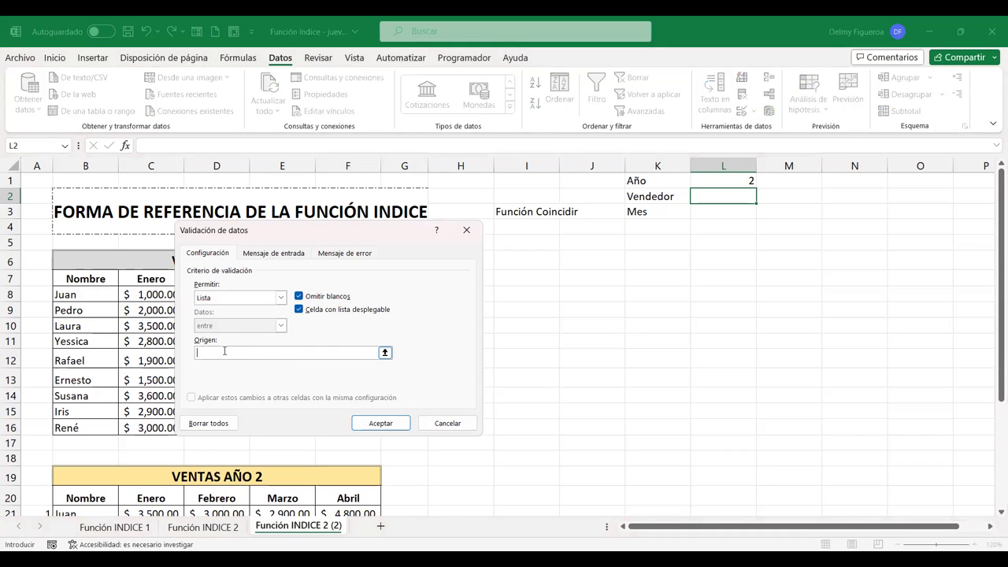
left_click(80, 293)
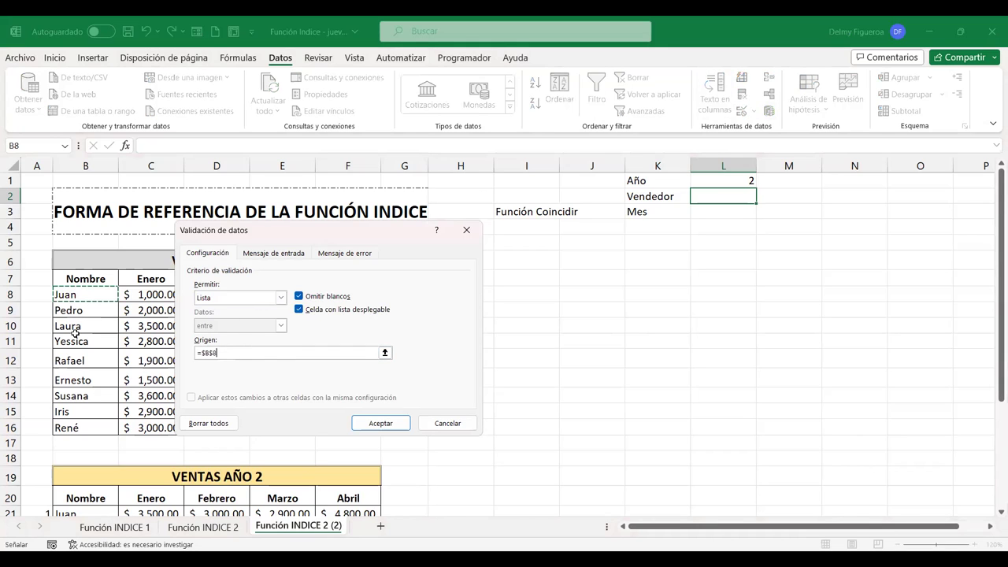
left_click(69, 426, "shift")
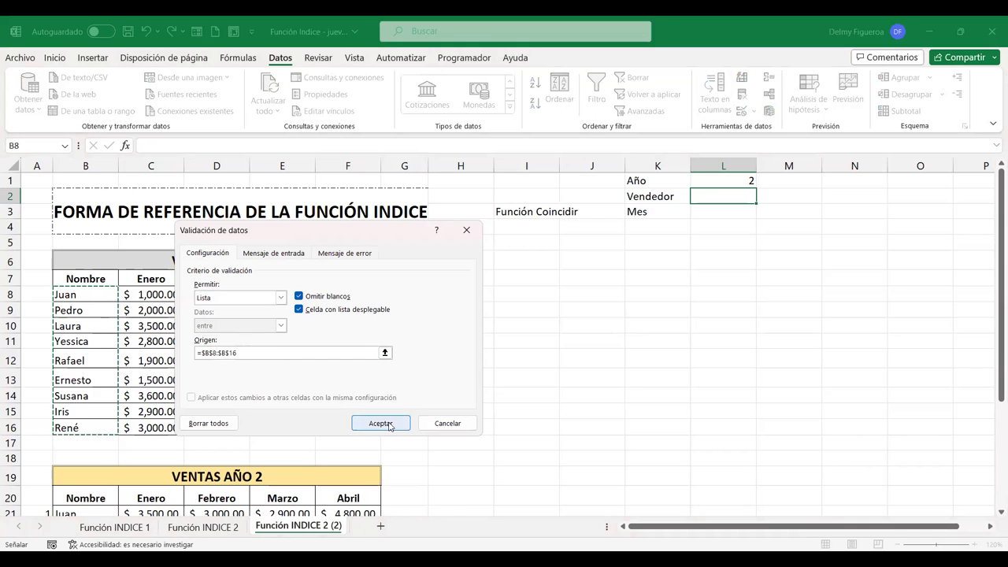
left_click(389, 427)
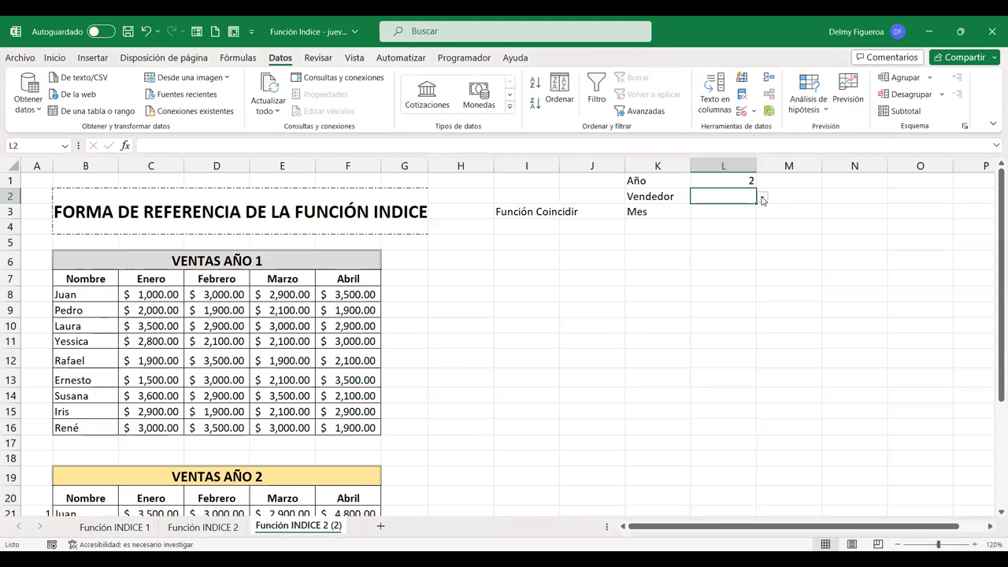
Step: Choose Rafael from the L2 Vendedor dropdown
left_click(762, 197)
left_click(714, 254)
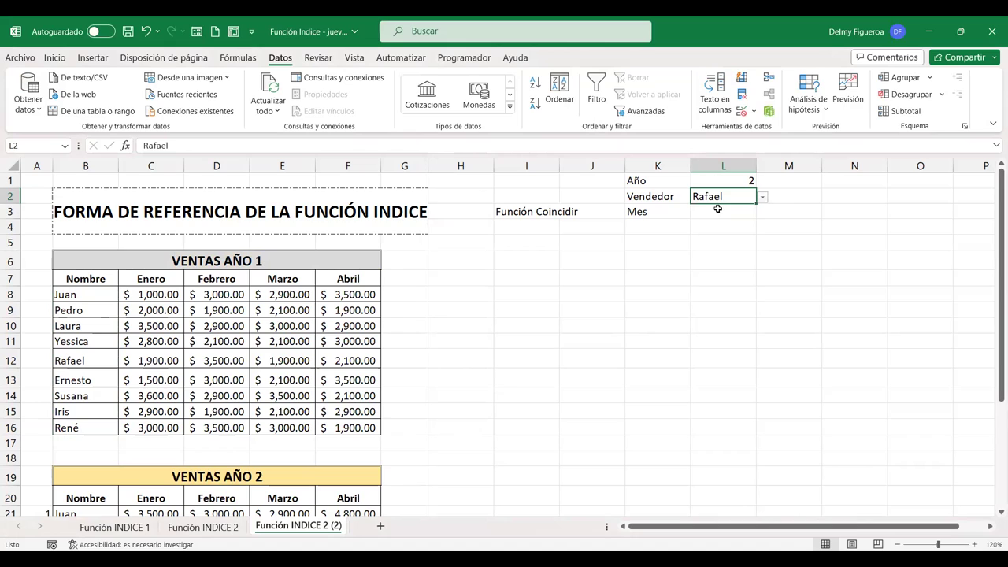
left_click(718, 212)
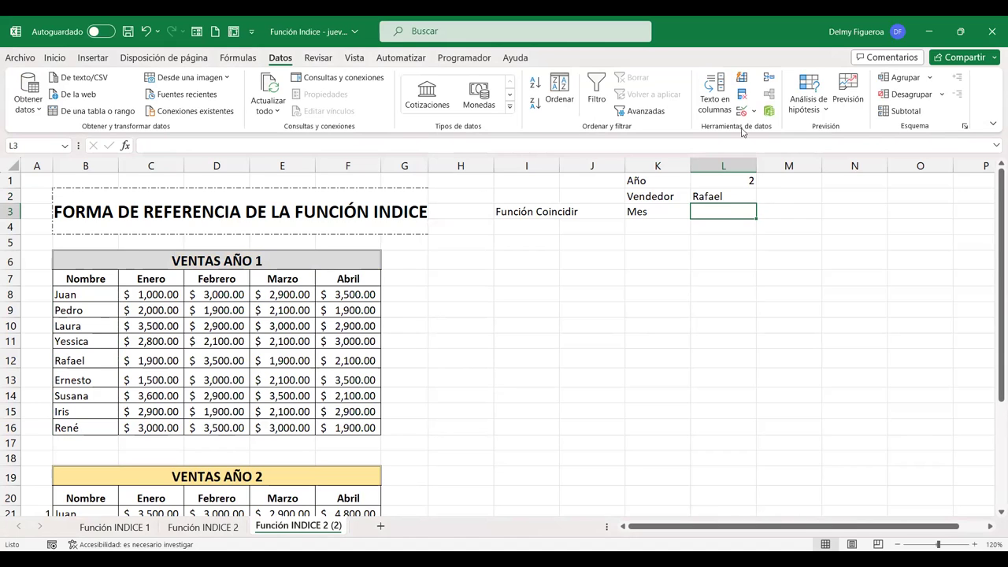
left_click(742, 113)
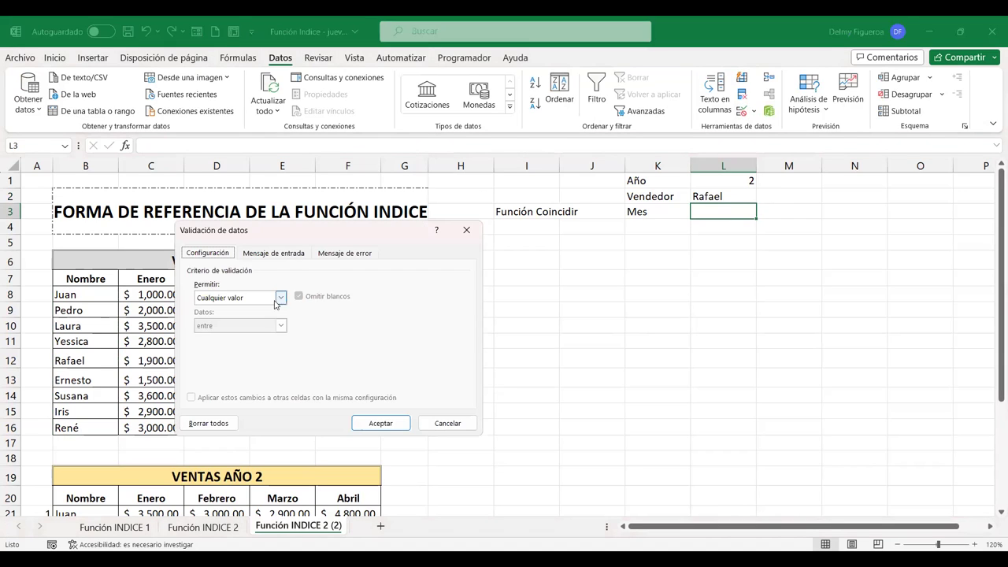
Step: Limit L3 to a list from the month headers C7:F7 and pick Marzo
left_click(617, 330)
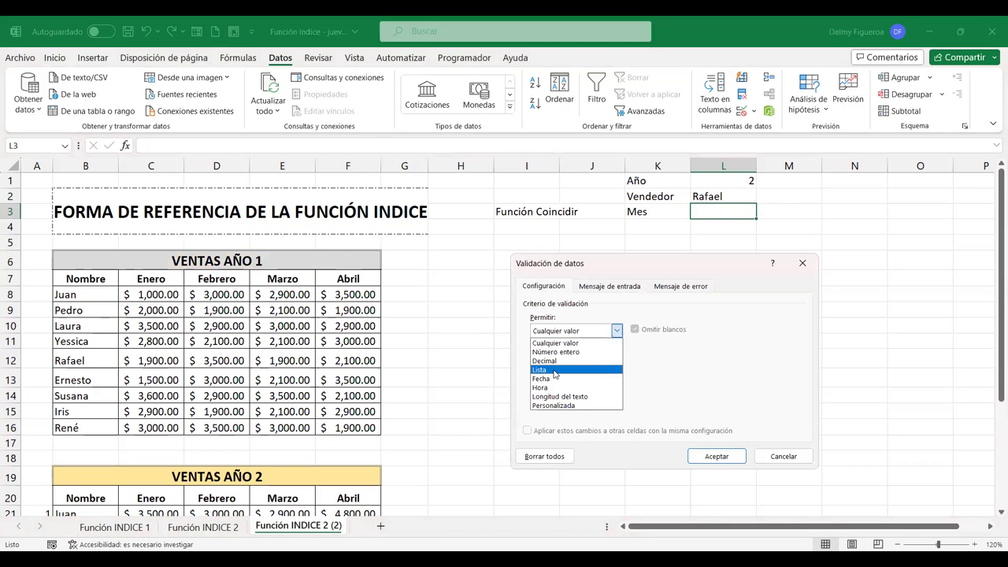
left_click(555, 370)
left_click_drag(163, 279, 345, 280)
left_click(741, 457)
left_click(762, 212)
left_click(721, 250)
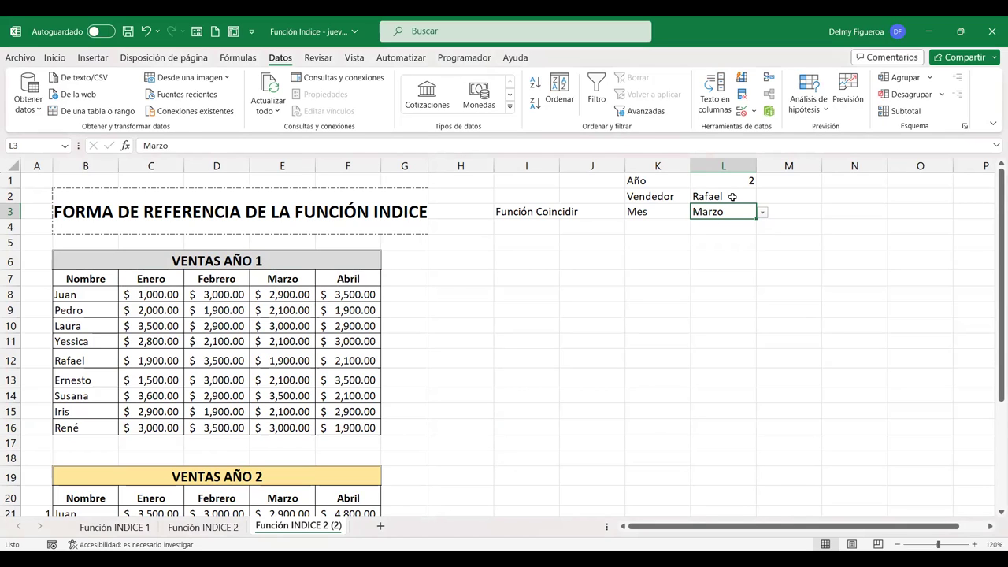
left_click(733, 196)
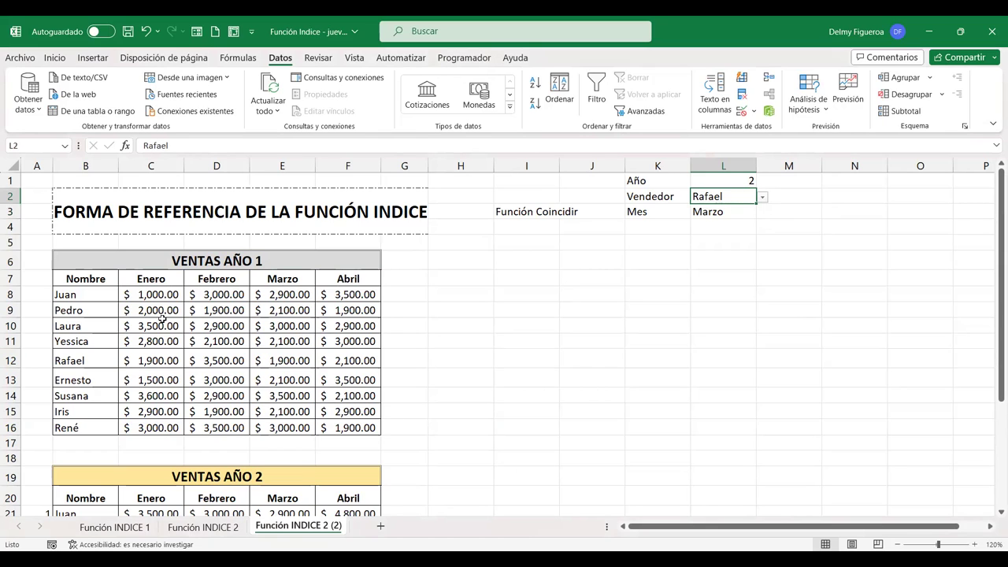
left_click(11, 360)
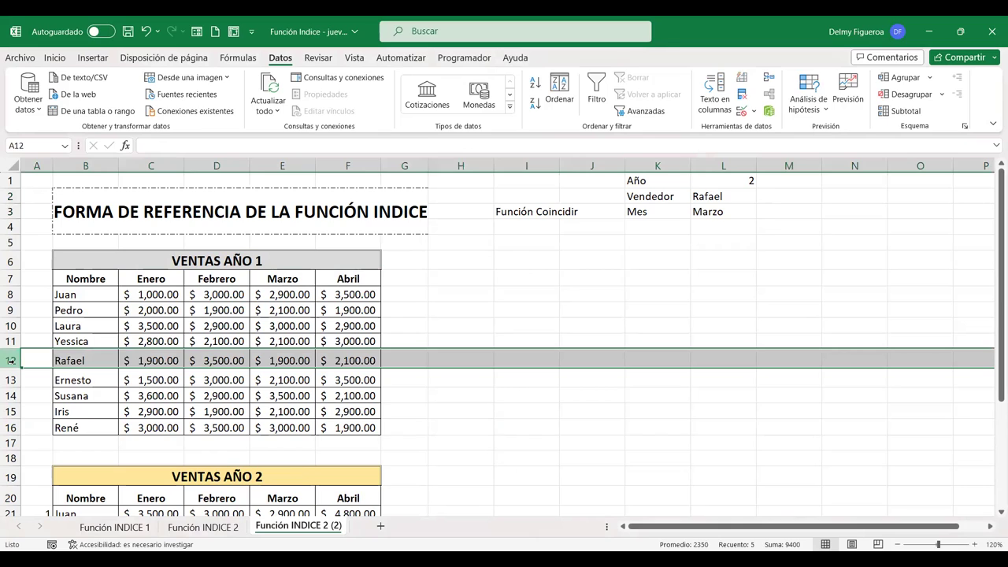
left_click(293, 165, "ctrl")
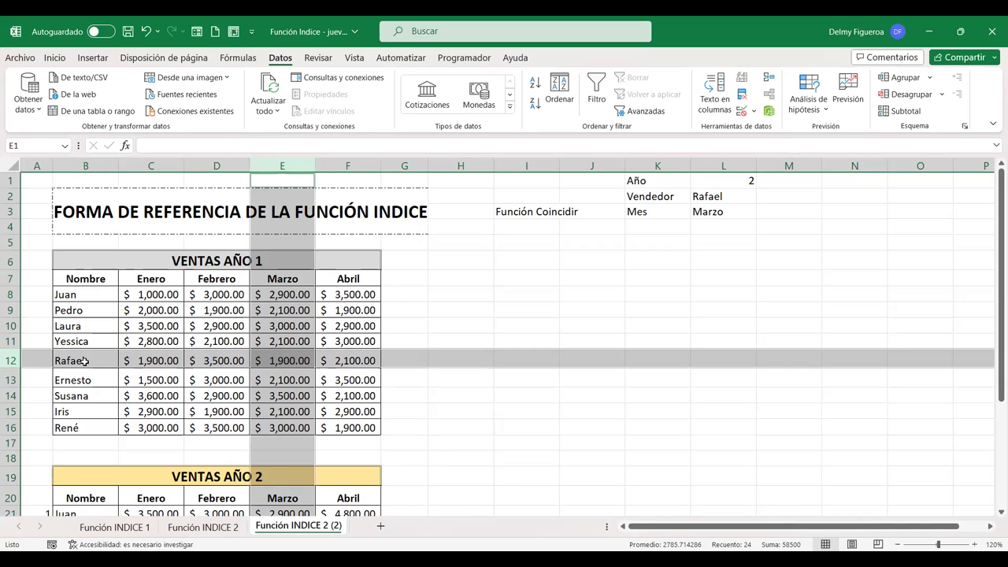
left_click(44, 295)
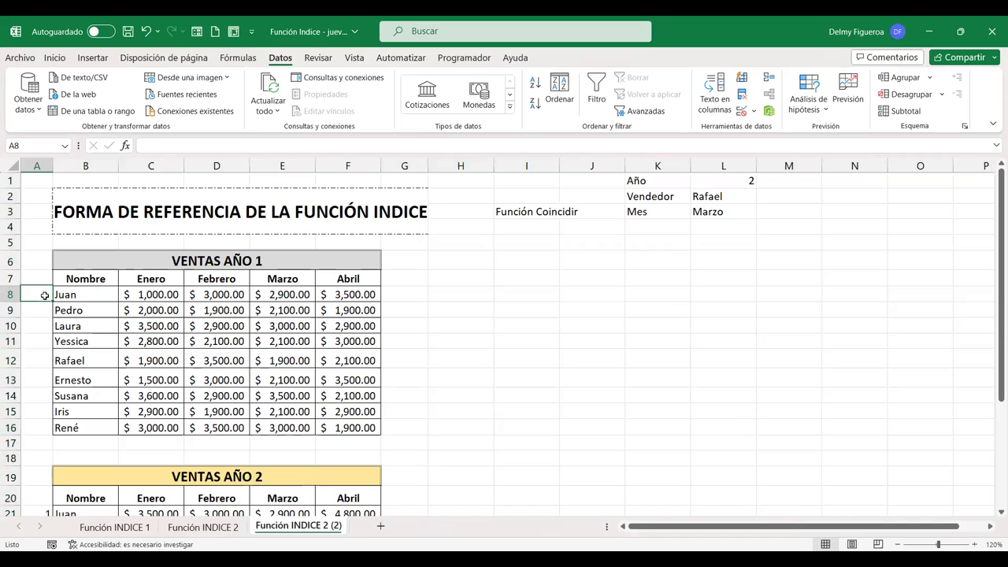
Step: Number the seller rows A8:A16 as a 1–9 series
type("1")
key("Return")
left_click(45, 295)
left_click_drag(52, 302, 49, 428)
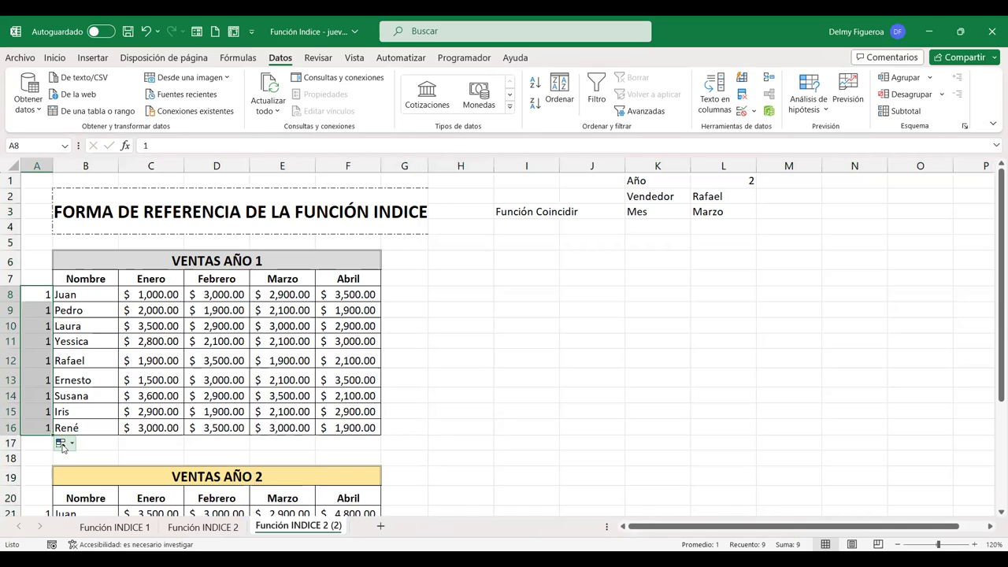
left_click(72, 446)
left_click(79, 475)
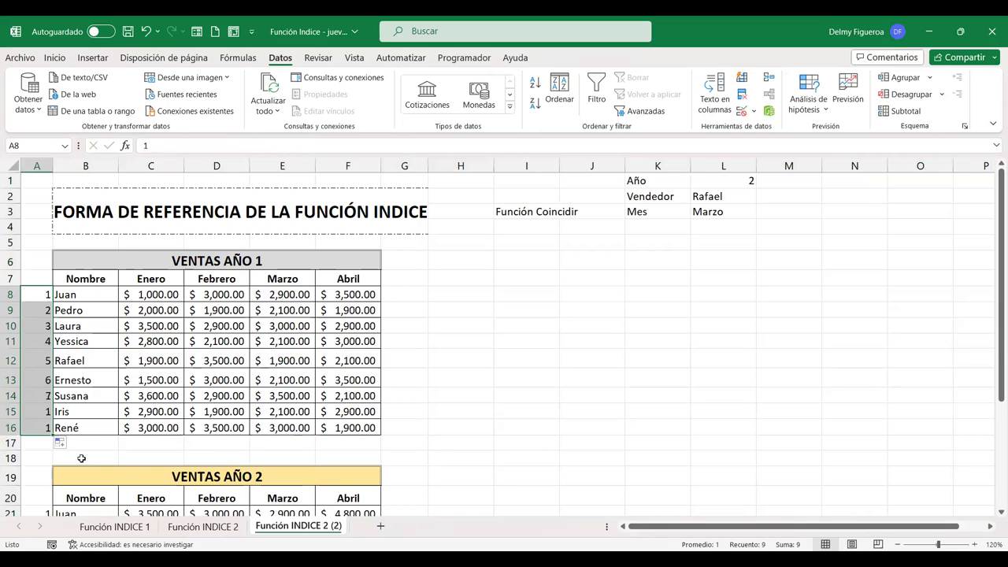
Step: Enter month numbers 1, 2, 3, 4 in C5:F5 above the table
left_click(155, 243)
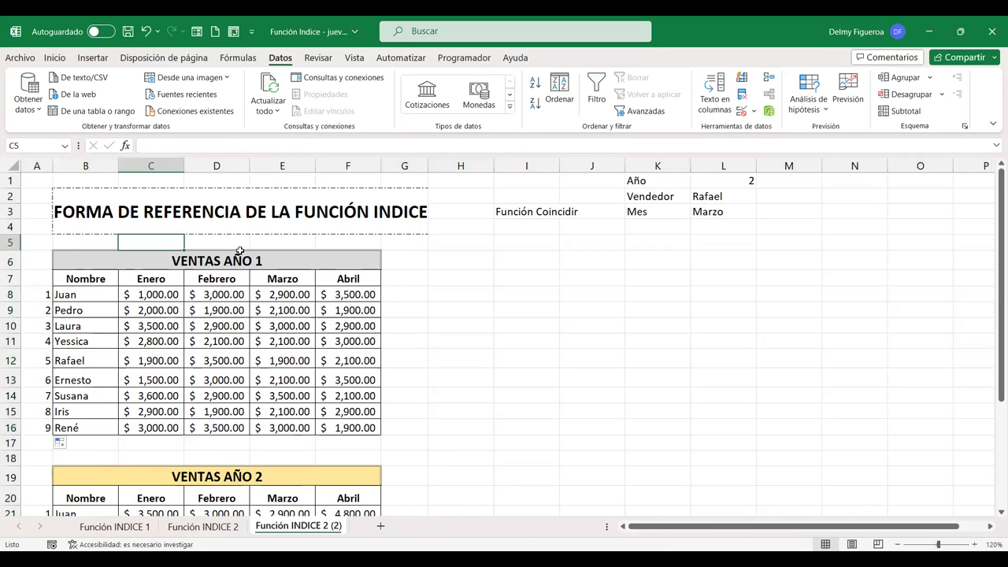
type("1")
key("Tab")
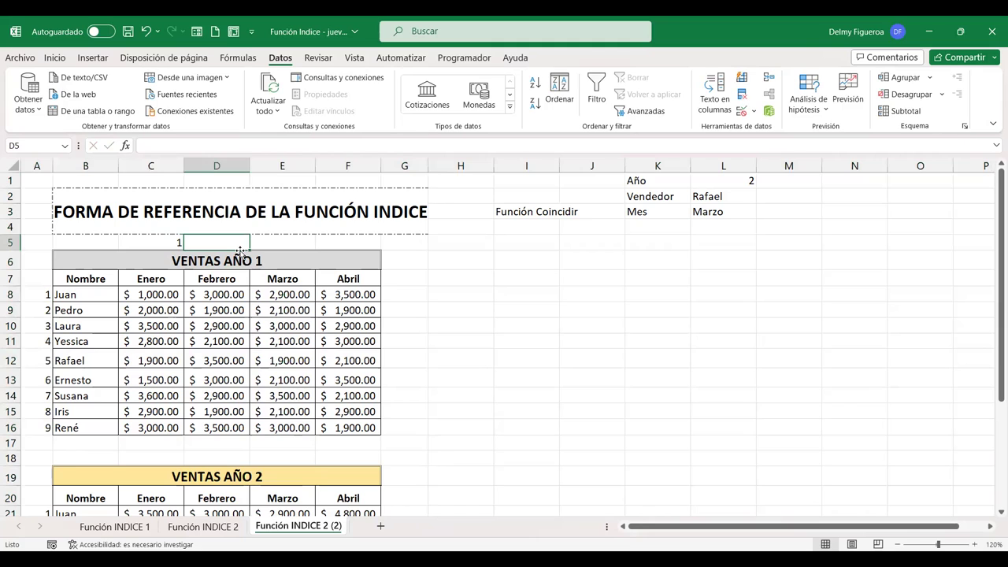
type("2")
key("Tab")
type("3")
key("Tab")
type("4")
key("Tab")
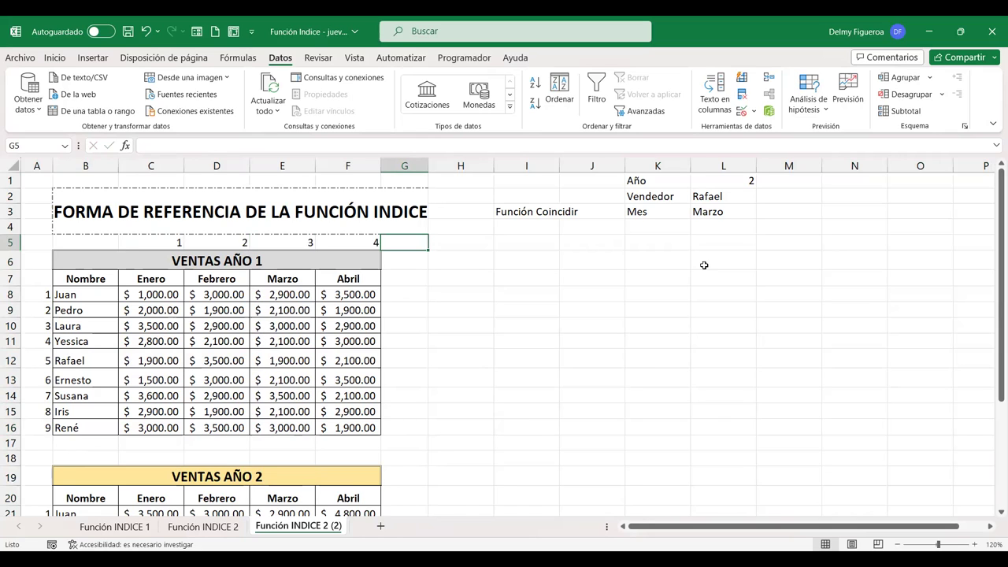
Step: Highlight Rafael's row 12 and the Marzo column E, then clear the highlight
left_click(9, 360)
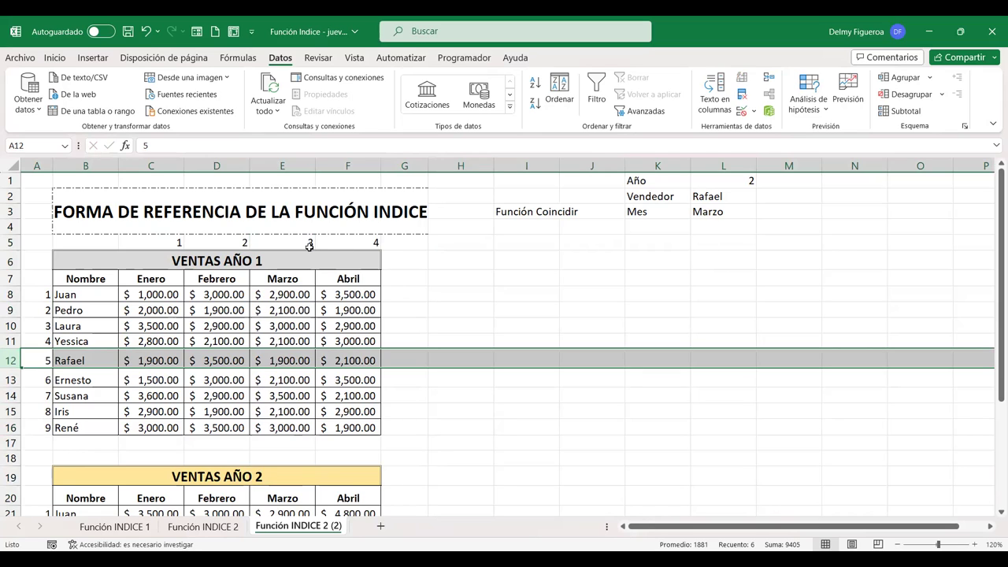
left_click(284, 166, "ctrl")
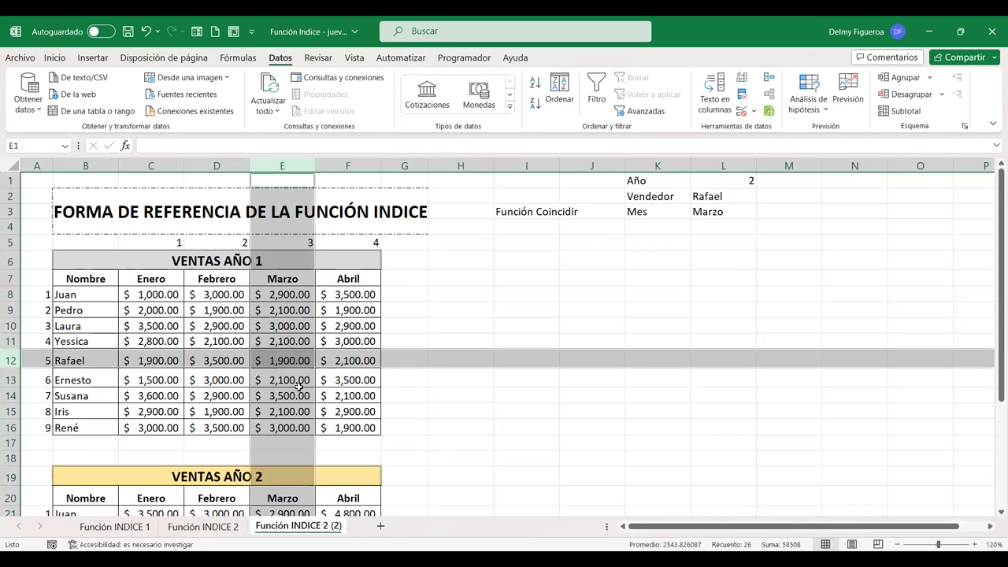
left_click(653, 242)
Step: Enter +COINCIDIR(L2;B8:B16;0) in K5 to find the vendedor's exact position among the names
type("+c")
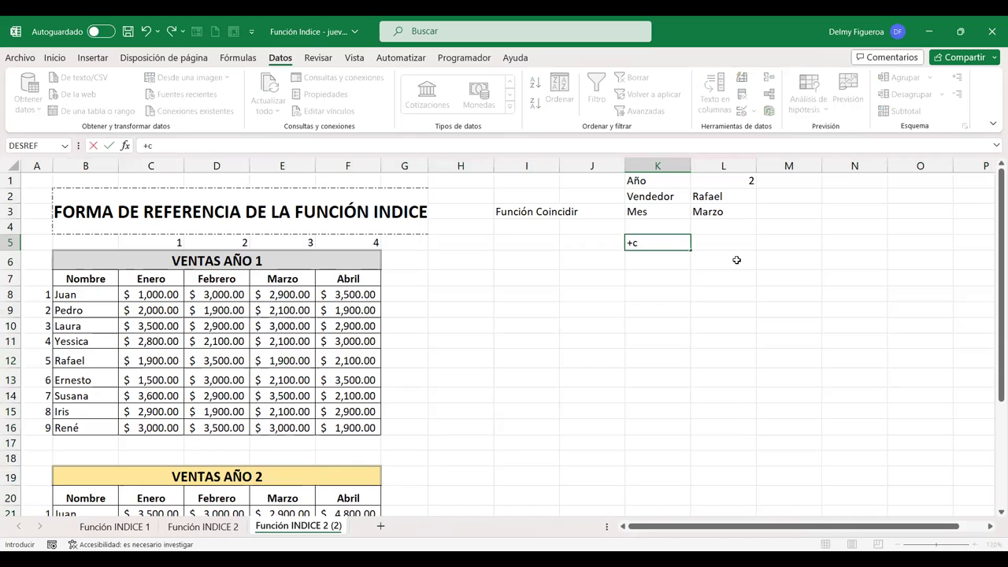
type("oin")
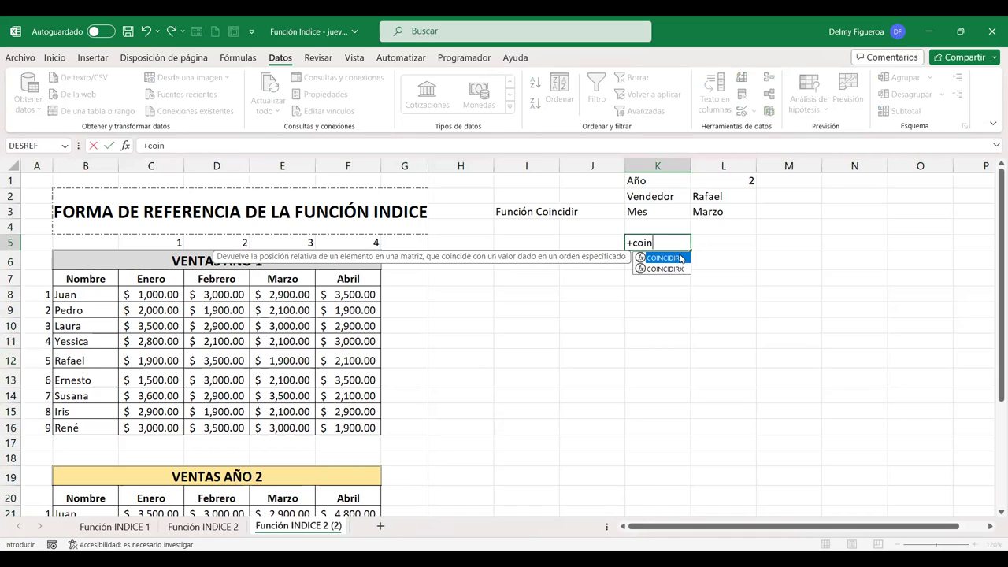
double_click(680, 258)
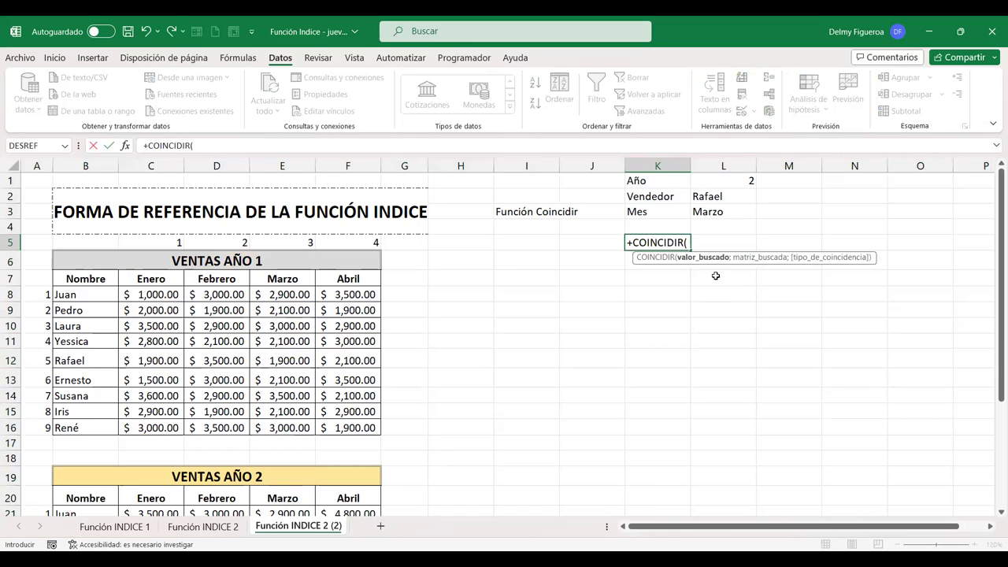
left_click(731, 195)
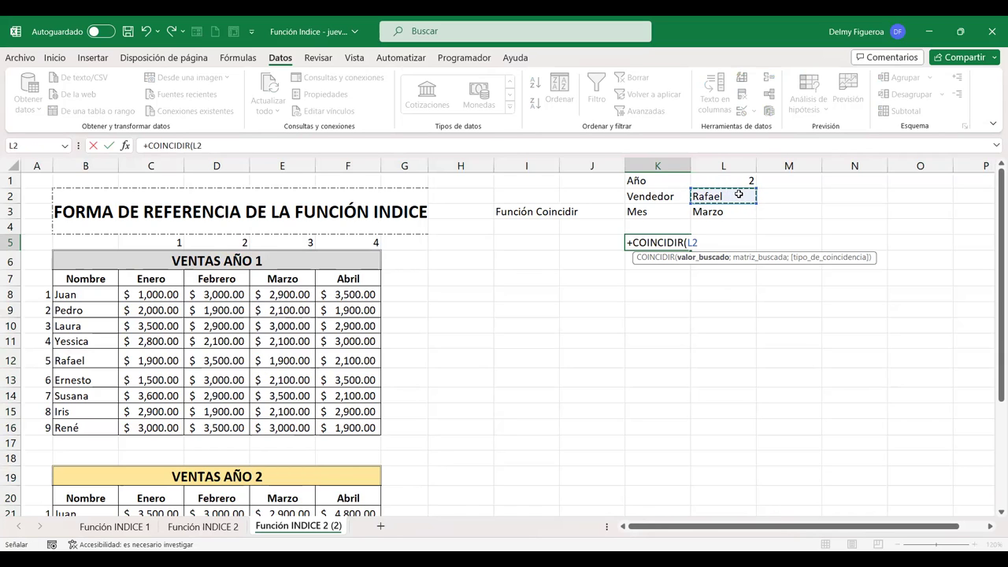
type(";")
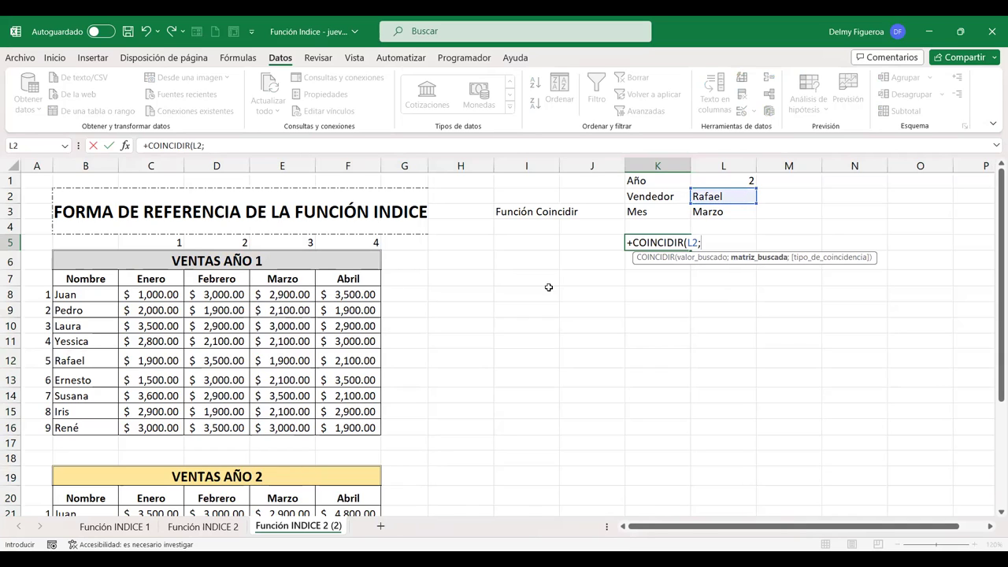
left_click(93, 294)
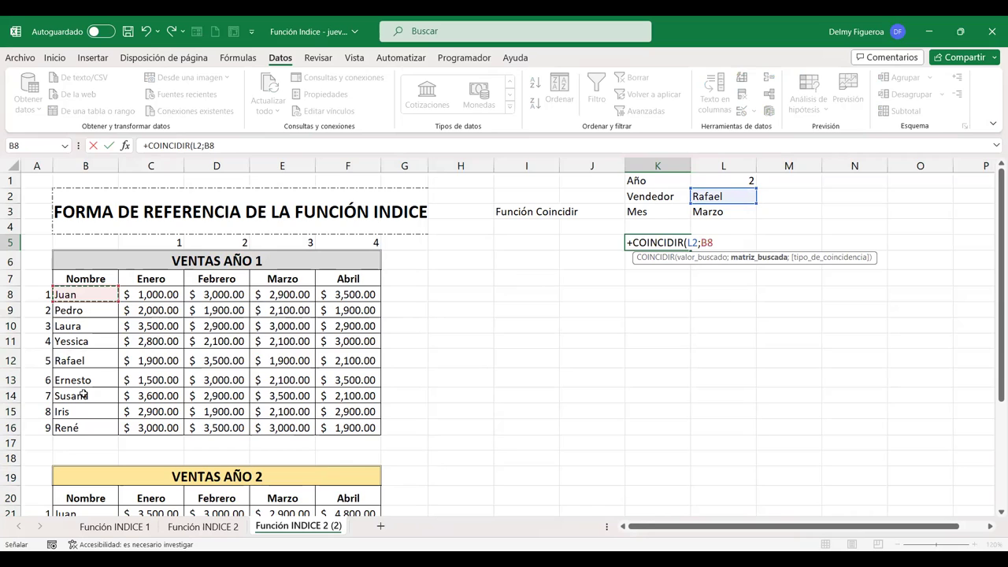
left_click(87, 427, "shift")
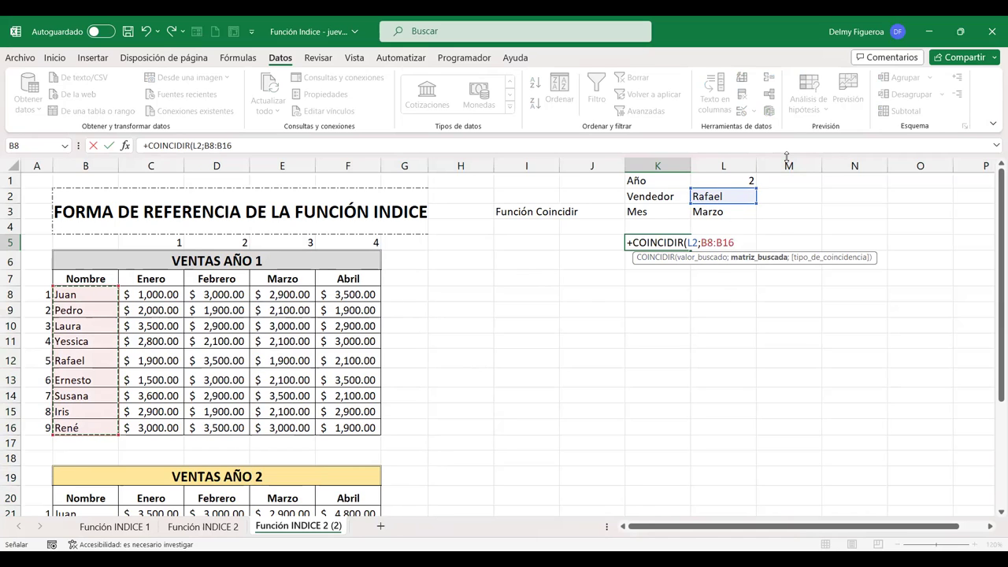
type(";")
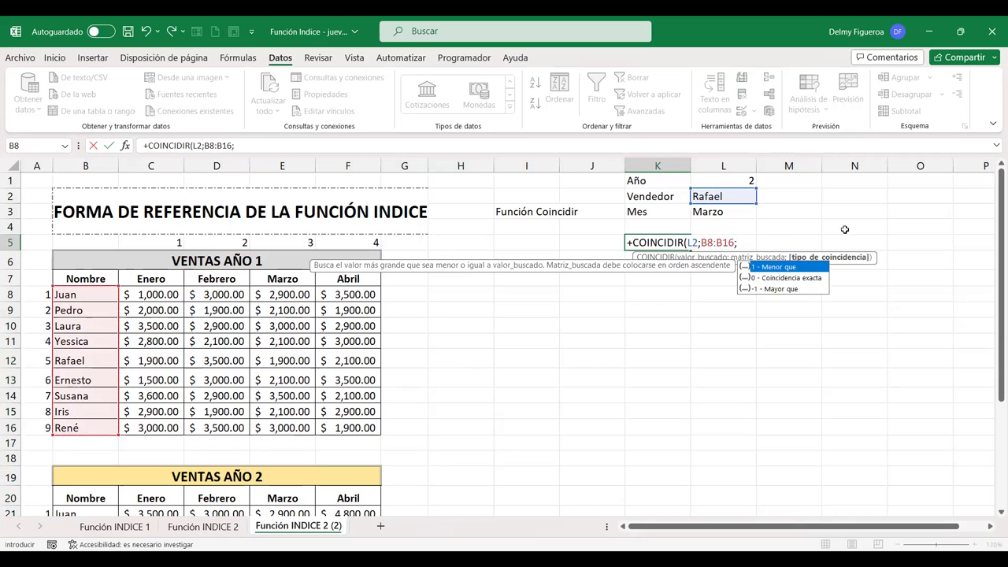
double_click(790, 279)
type(")")
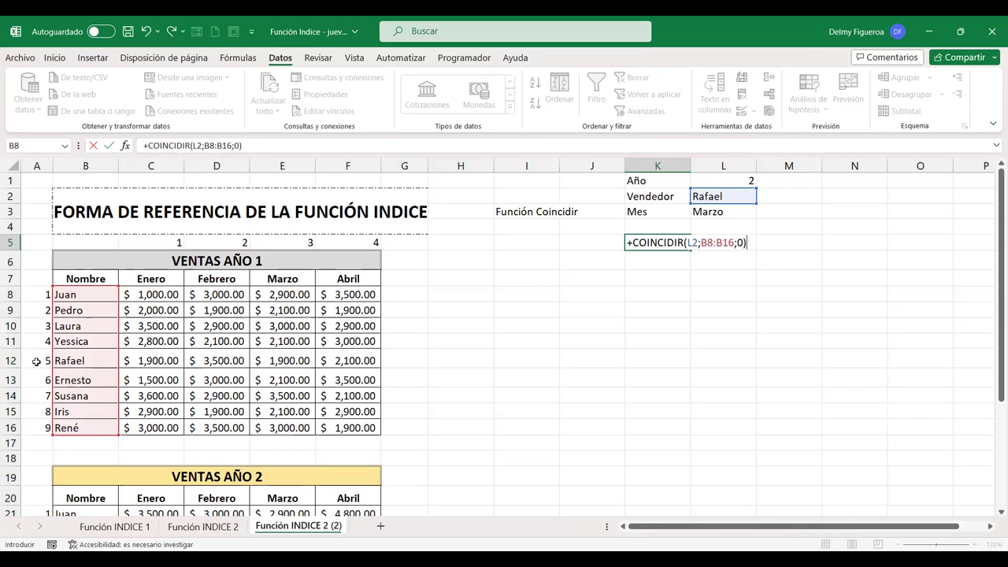
key("Return")
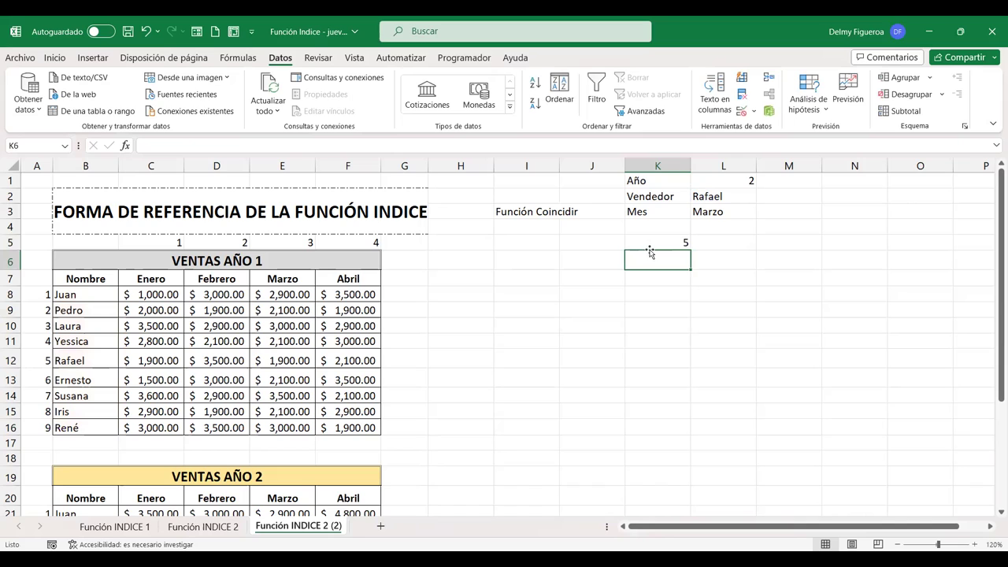
Step: Switch the Vendedor in L2 to Iris, then Juan, checking that K5 updates to 1
left_click(674, 243)
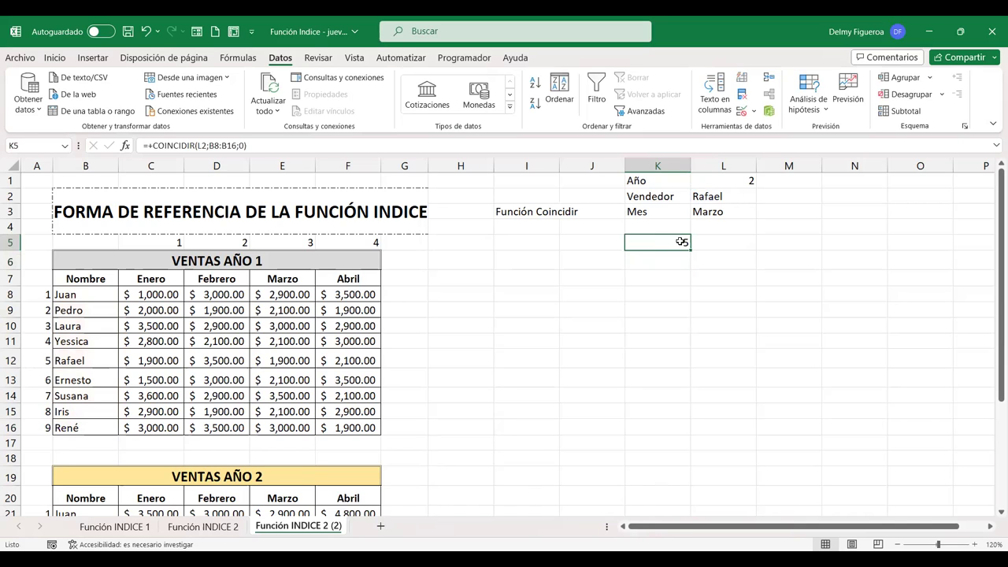
left_click(729, 197)
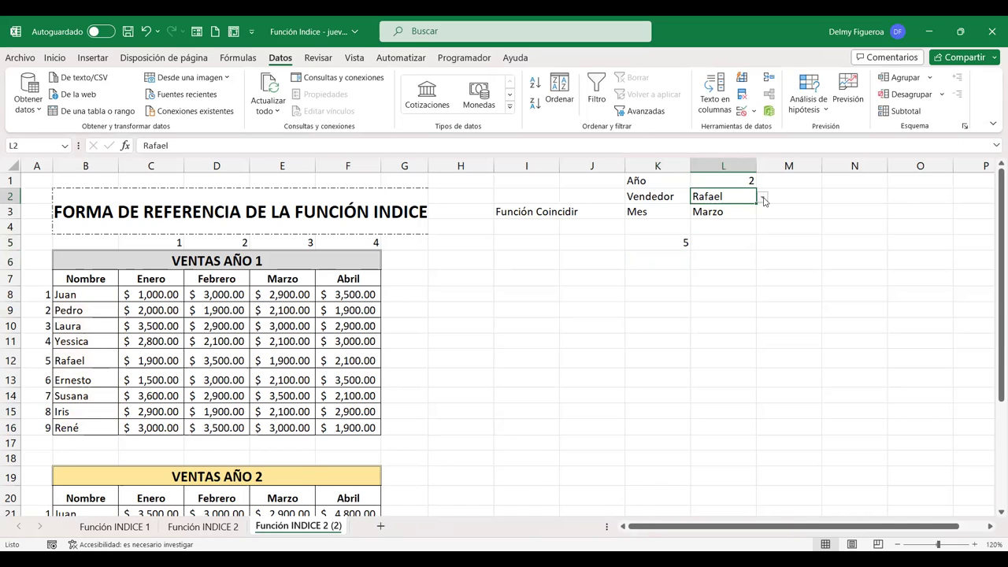
left_click(762, 197)
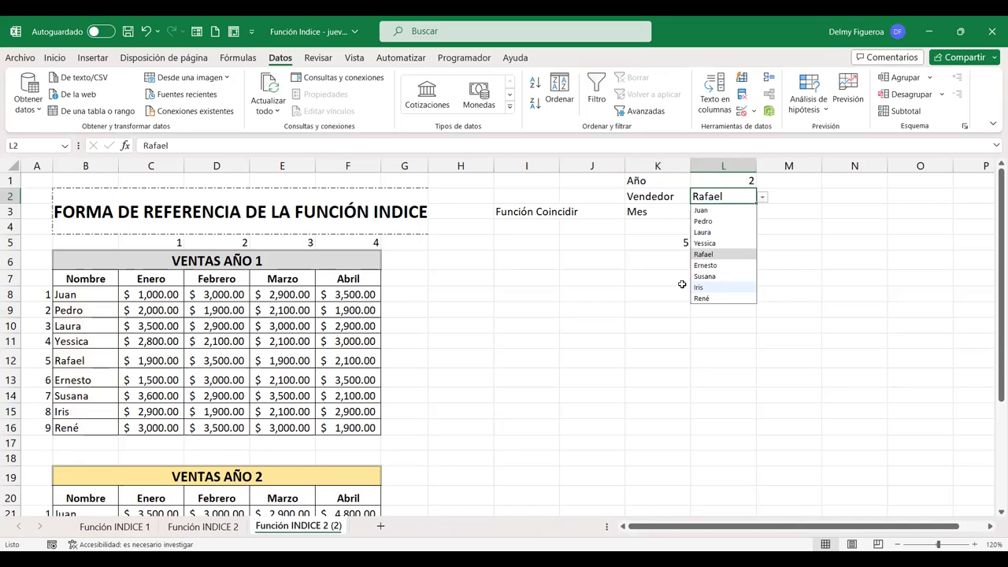
key("Return")
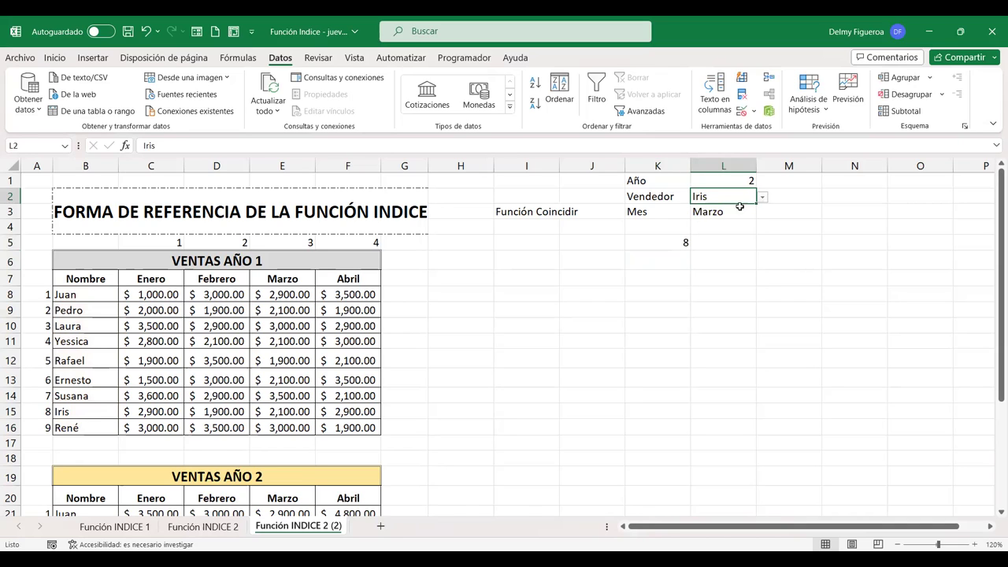
left_click(762, 197)
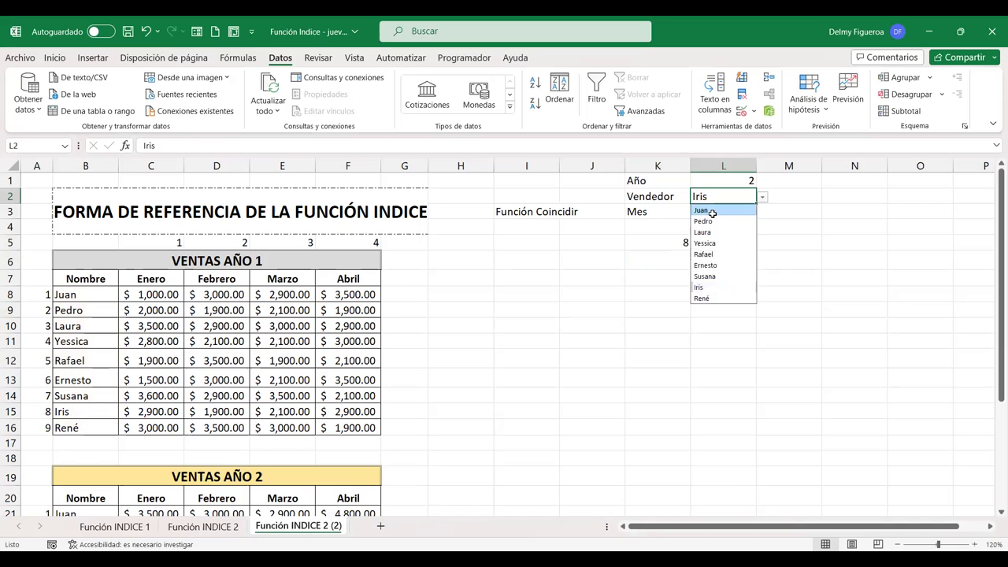
left_click(712, 213)
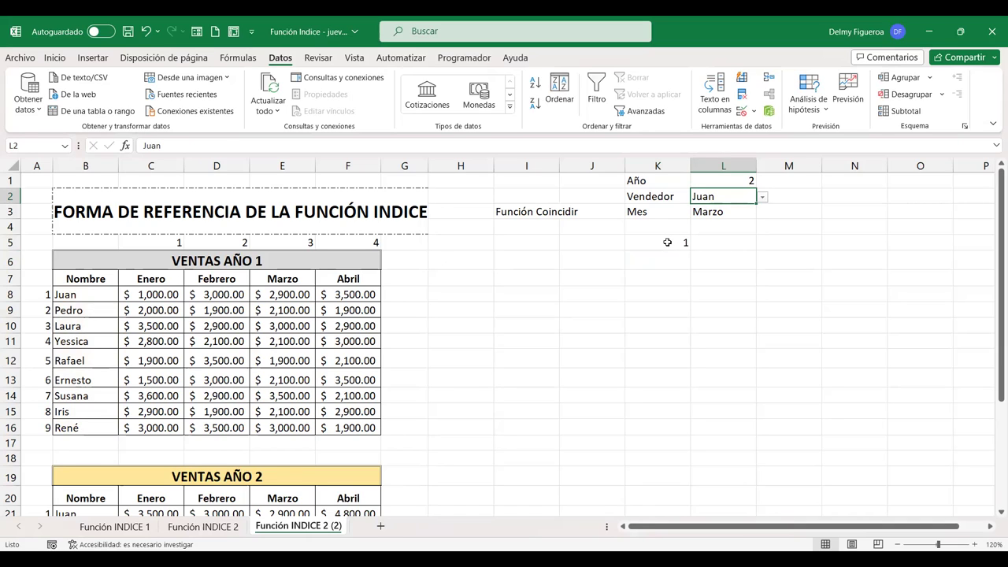
left_click(668, 243)
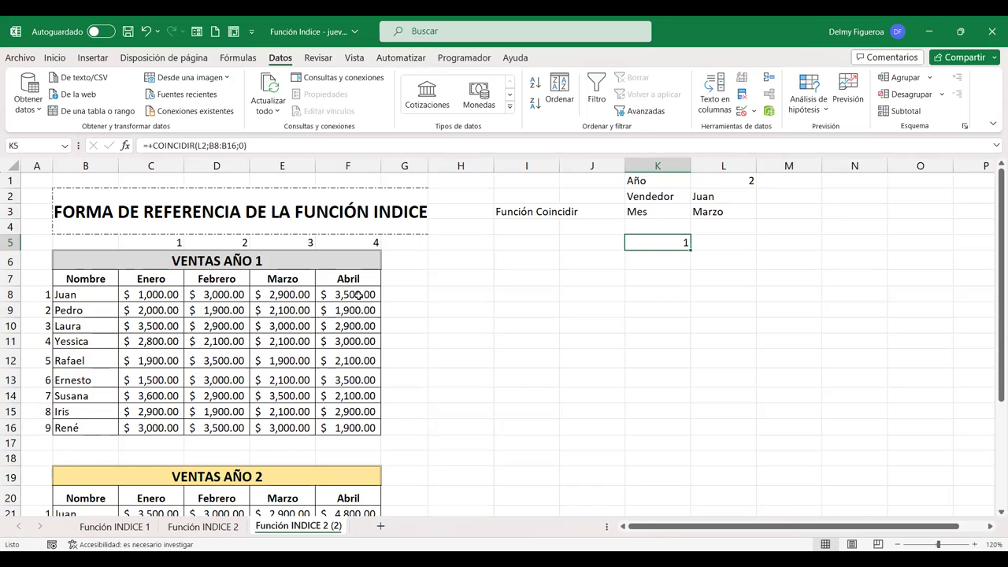
Step: Highlight Juan's sales row C8:F8 to verify it, then return to the K5 result area
left_click_drag(153, 293, 356, 296)
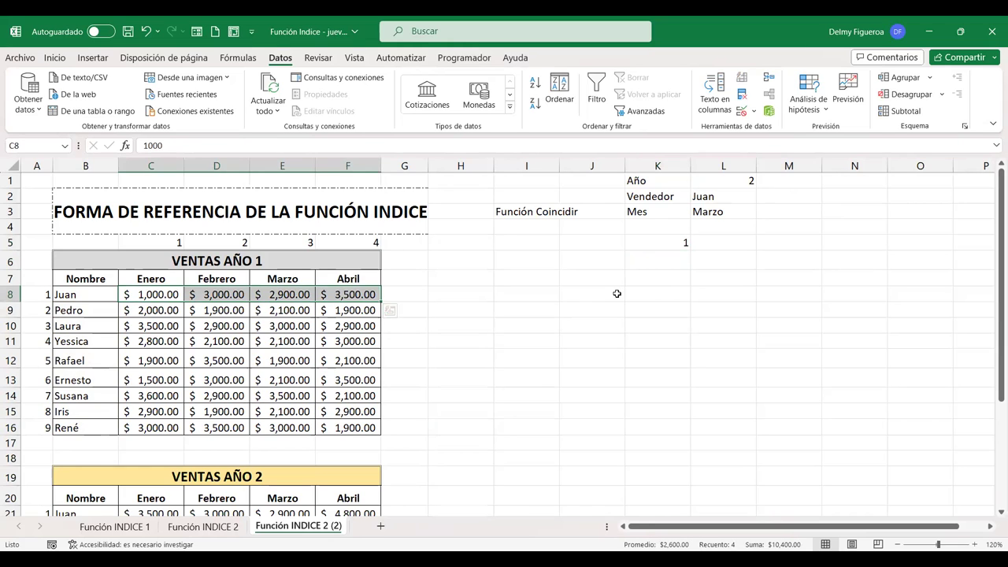
left_click(675, 242)
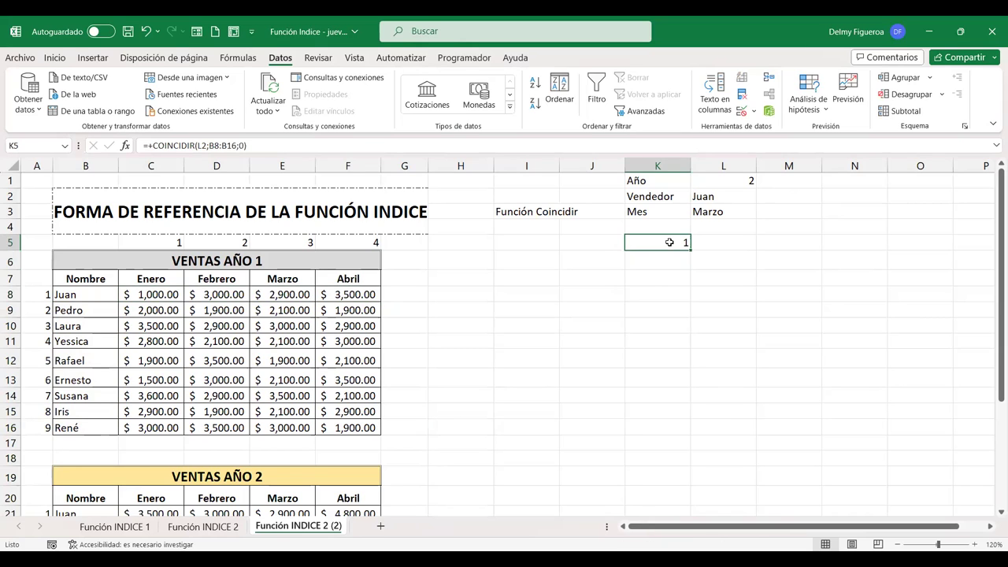
key("Left")
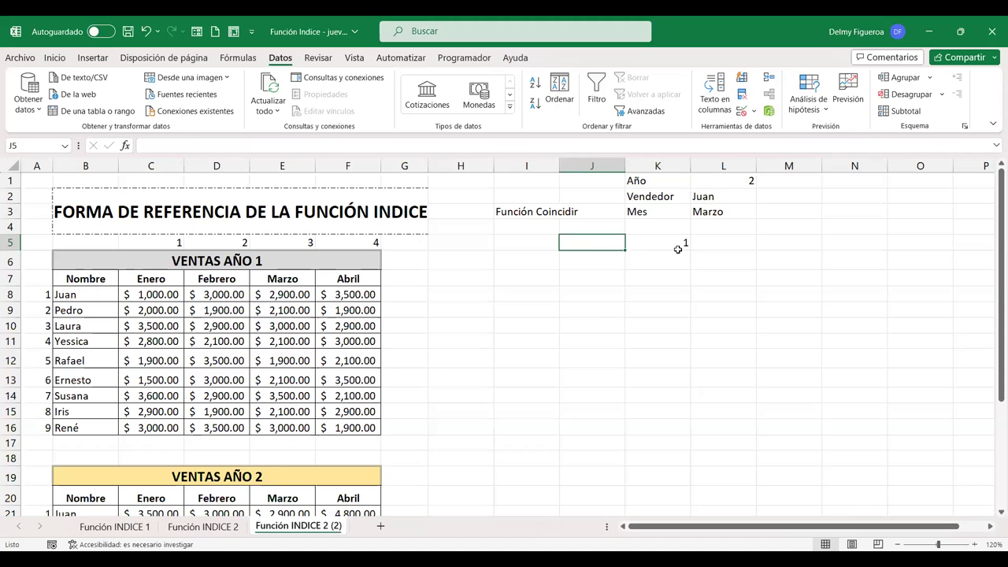
Step: Label J5 'Posición vendedor' and M5 'Posición mes'
type("Coinc")
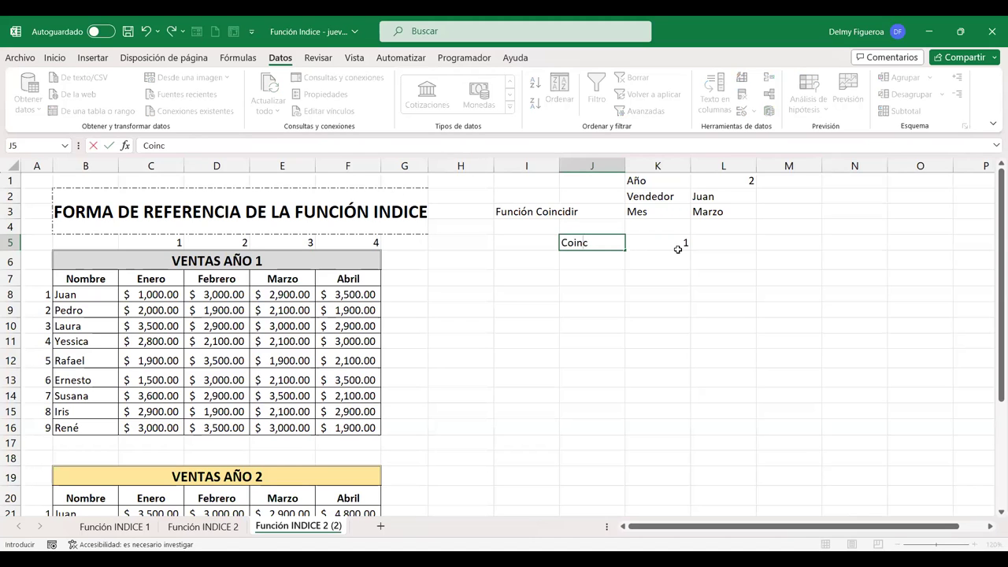
key("BackSpace")
key("BackSpace")
key("BackSpace")
type("Posición ")
type("vendedo")
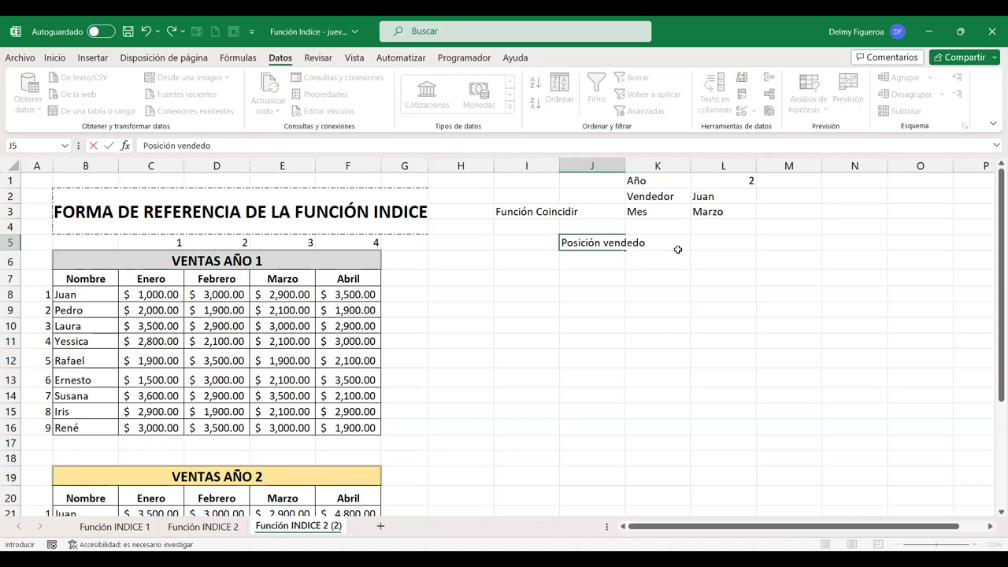
key("Tab")
key("Tab")
key("Tab")
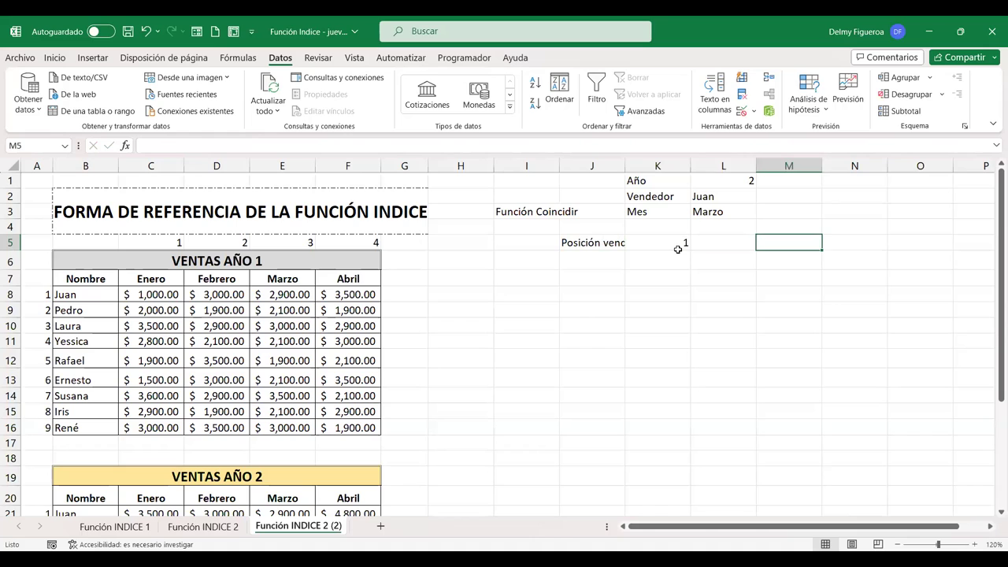
type("Posic")
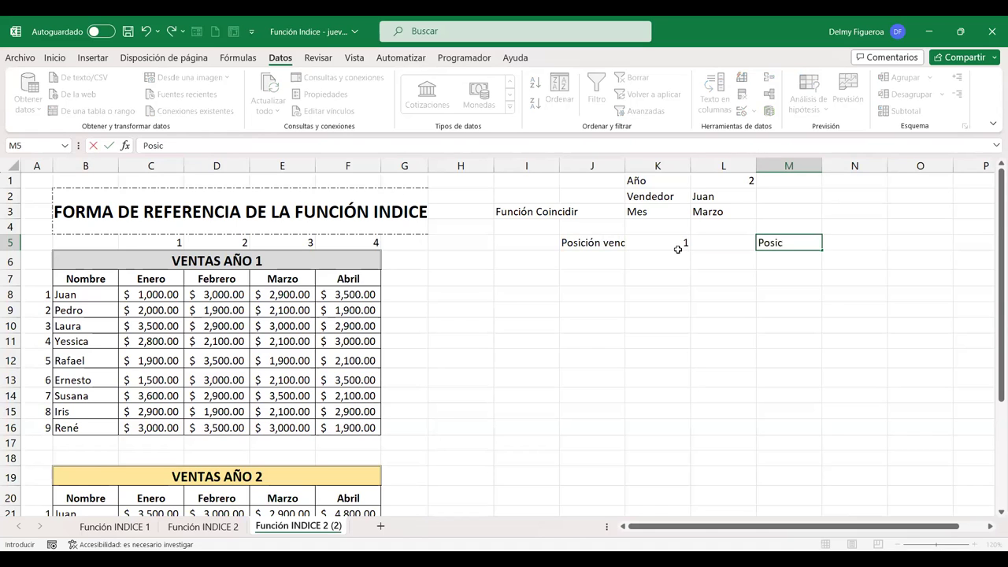
type("ión mes")
key("Tab")
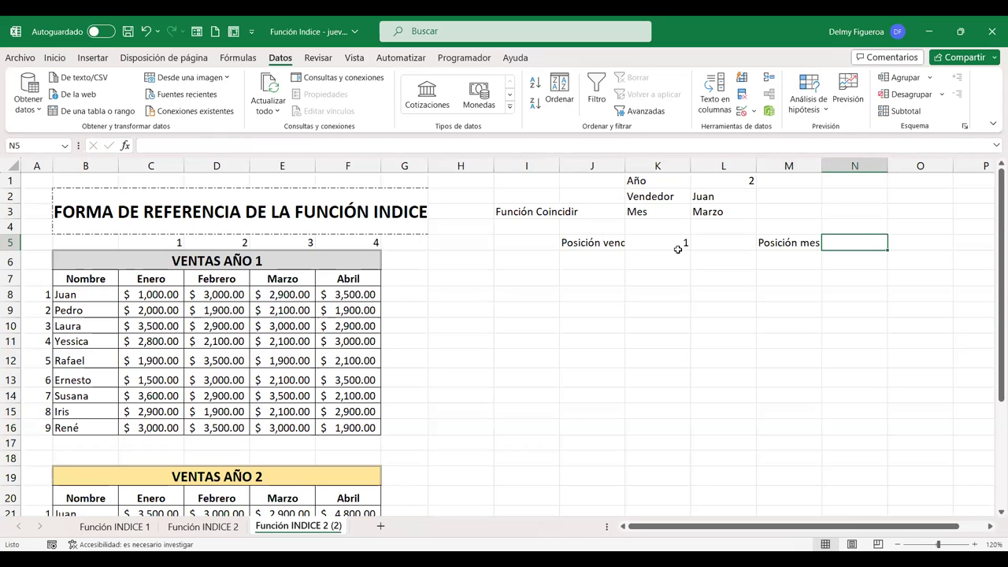
left_click(592, 245)
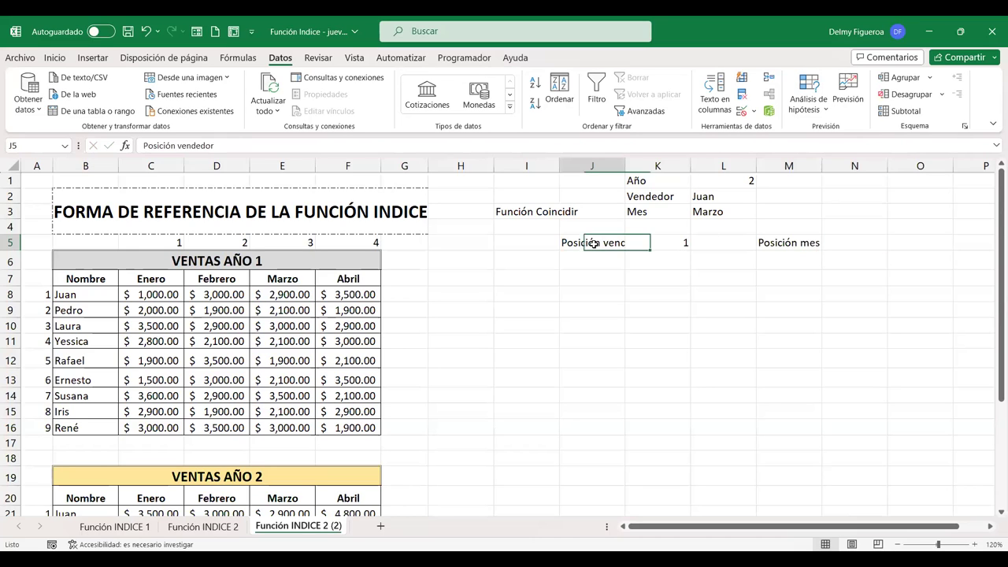
left_click(54, 59)
Step: Center and wrap the Posición vendedor label and give J5:K5 a thick outside border
left_click(330, 104)
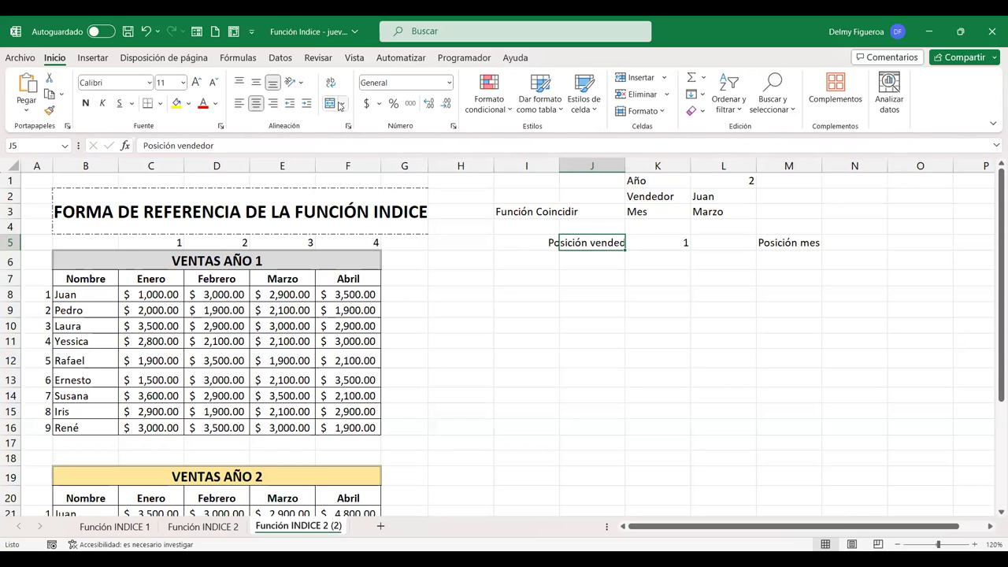
left_click(331, 85)
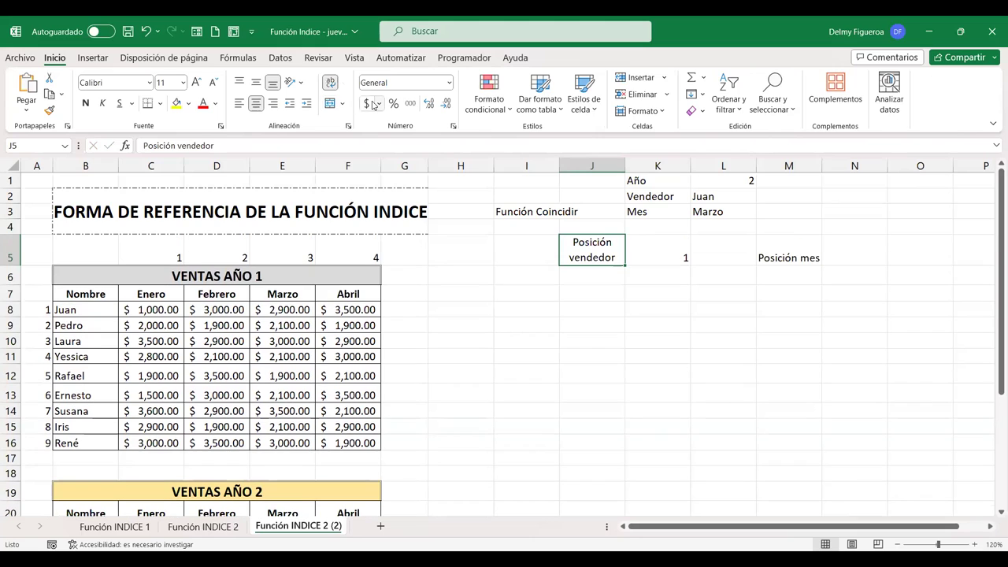
left_click_drag(607, 249, 668, 250)
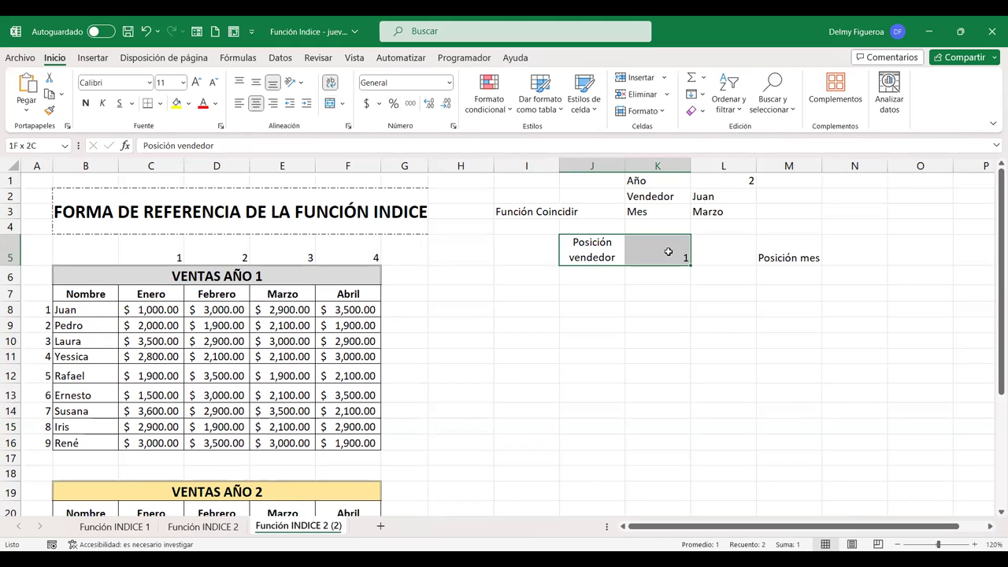
left_click(160, 104)
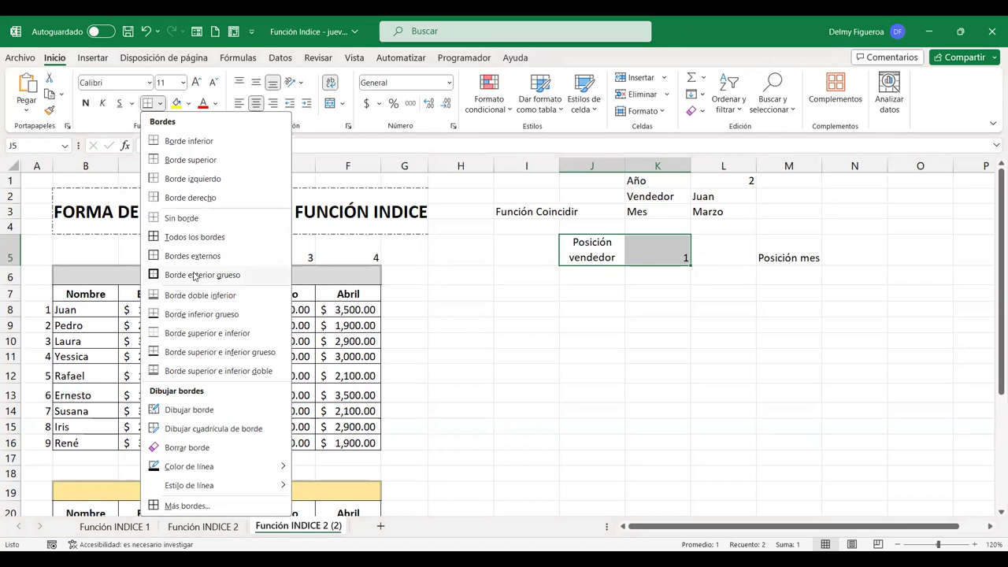
left_click(679, 287)
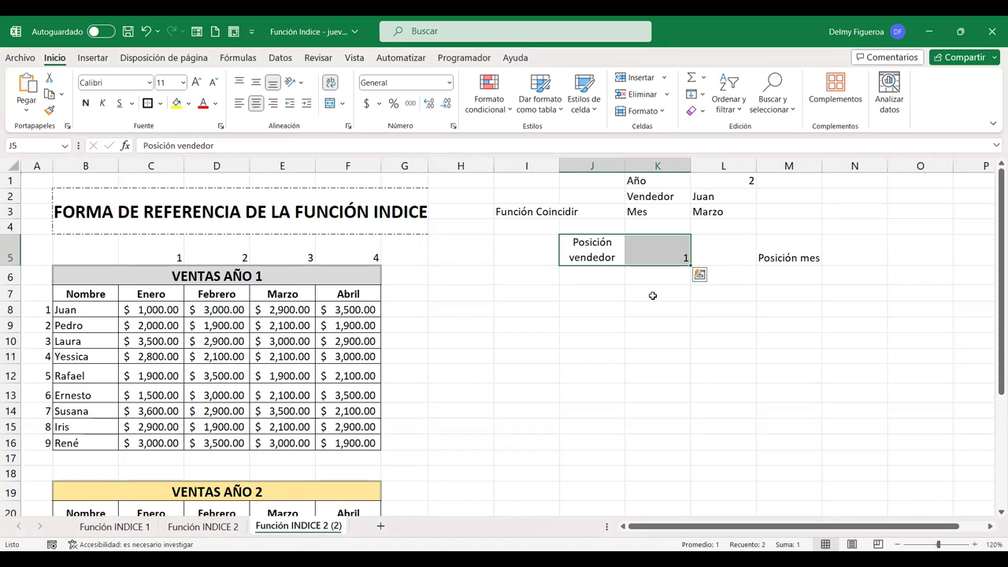
left_click(670, 256)
left_click(668, 306)
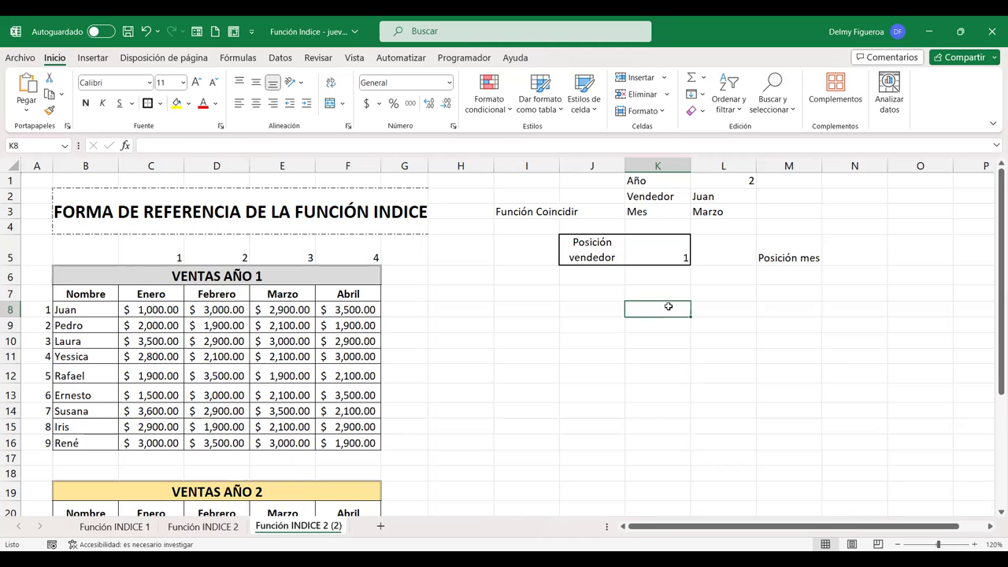
Step: Select the Posición mes cells M5:N5, ending on N5
left_click(673, 249)
left_click_drag(787, 258, 844, 251)
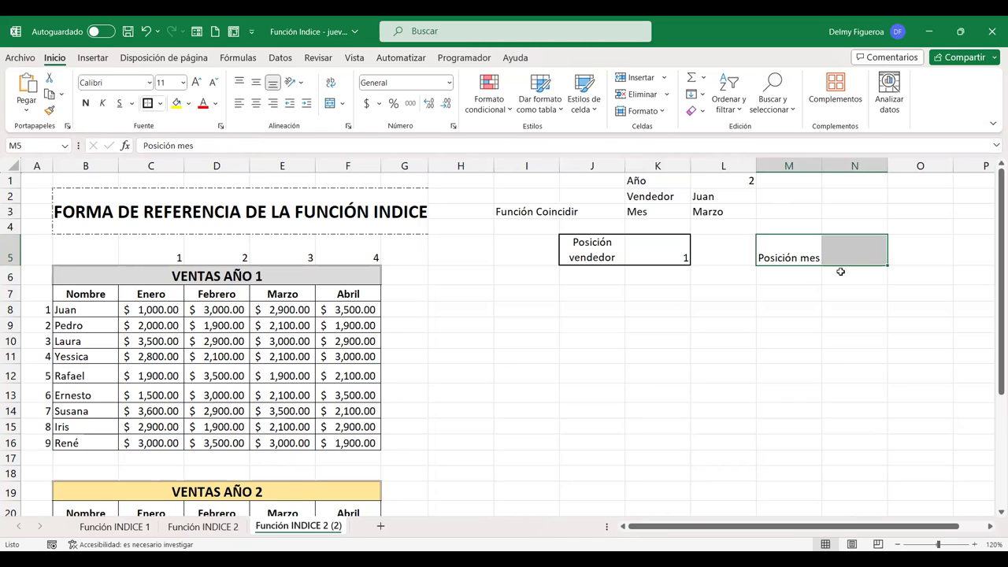
left_click(855, 247)
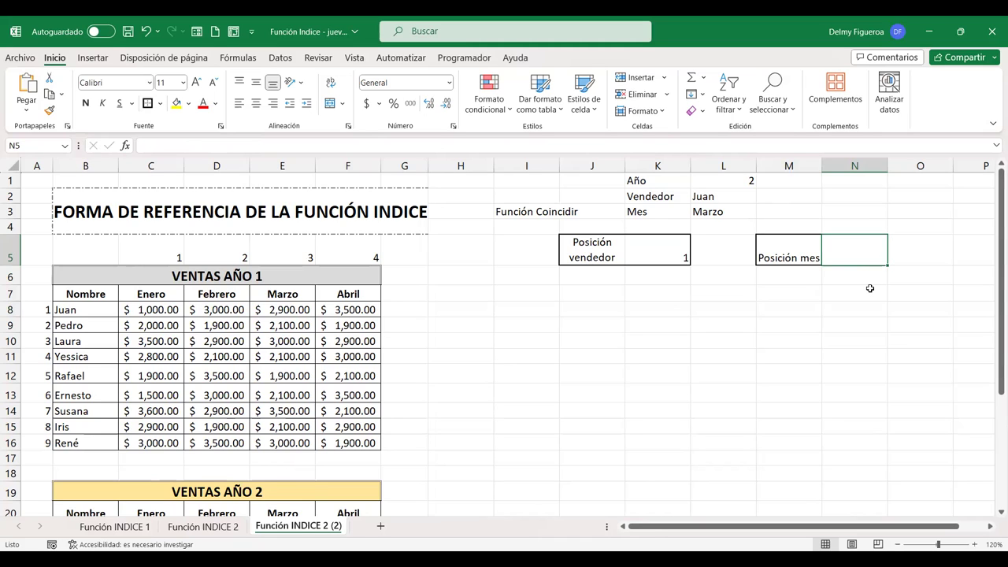
Step: Enter +COINCIDIR(L3;C7:F7;0) in N5 to locate the month exactly among the headers
type("+c")
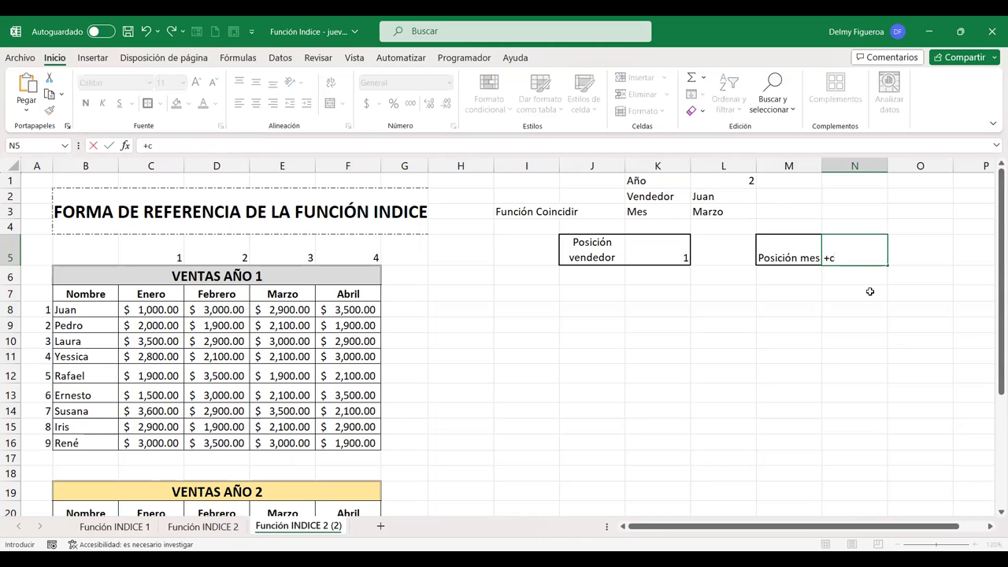
type("oin")
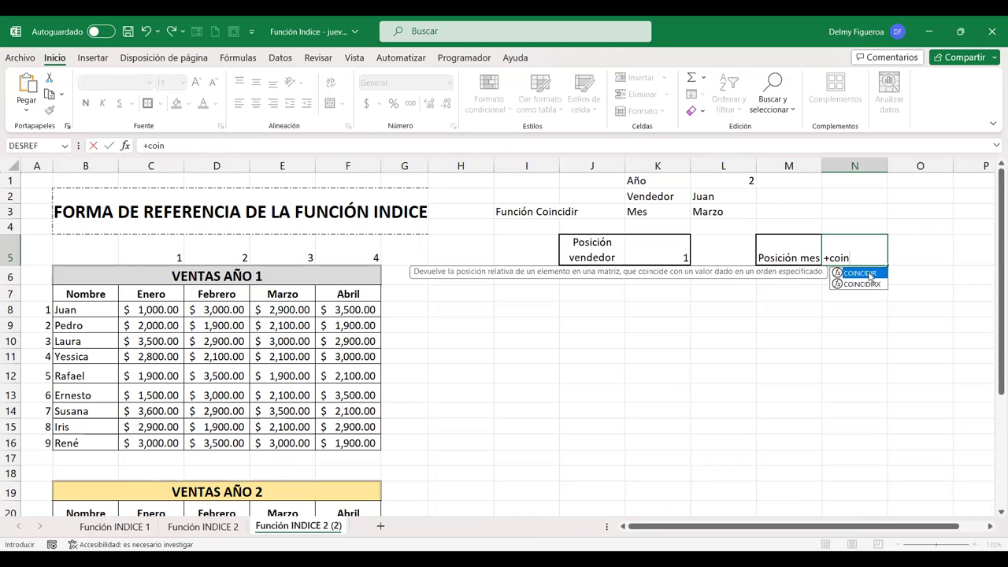
double_click(870, 272)
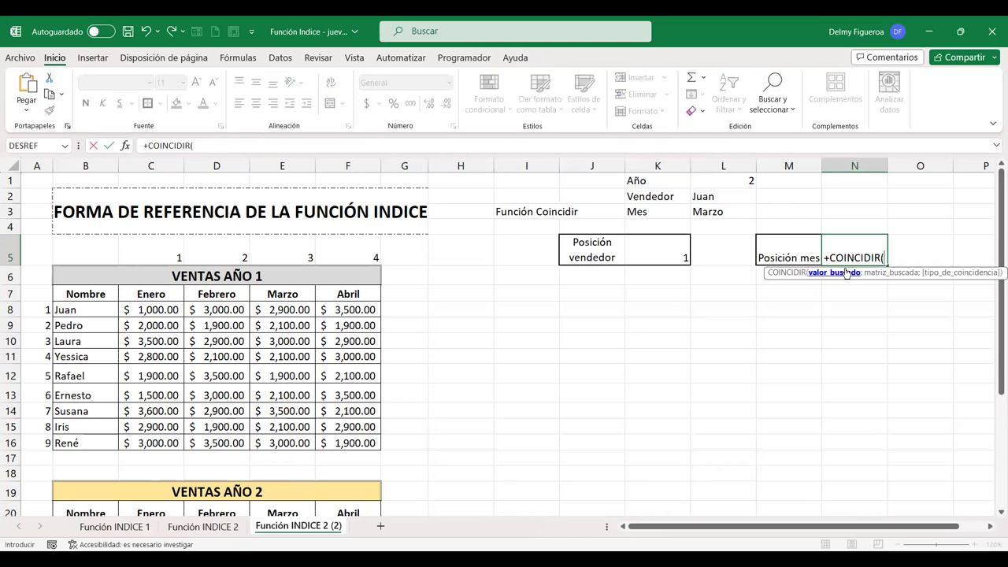
left_click(725, 211)
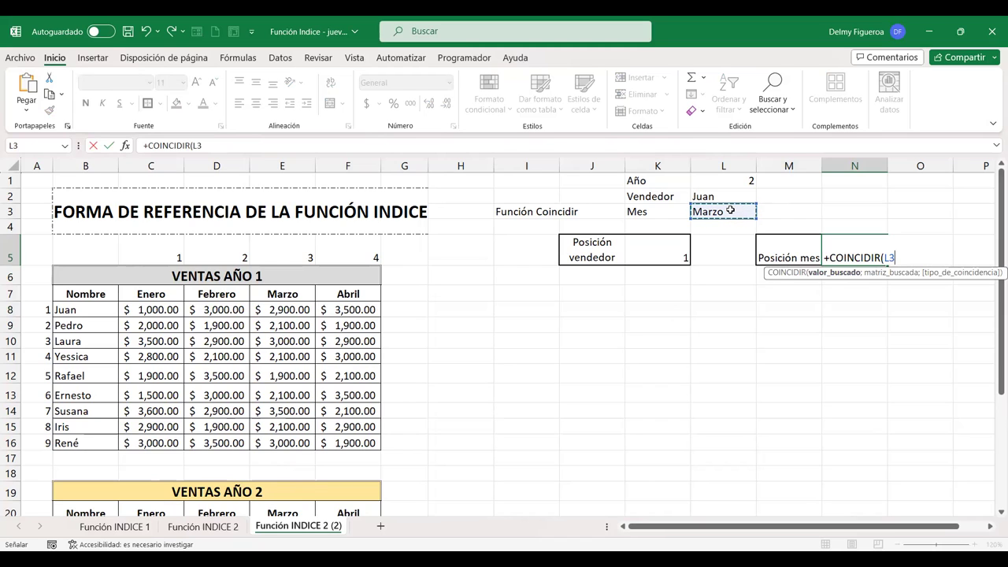
type(";")
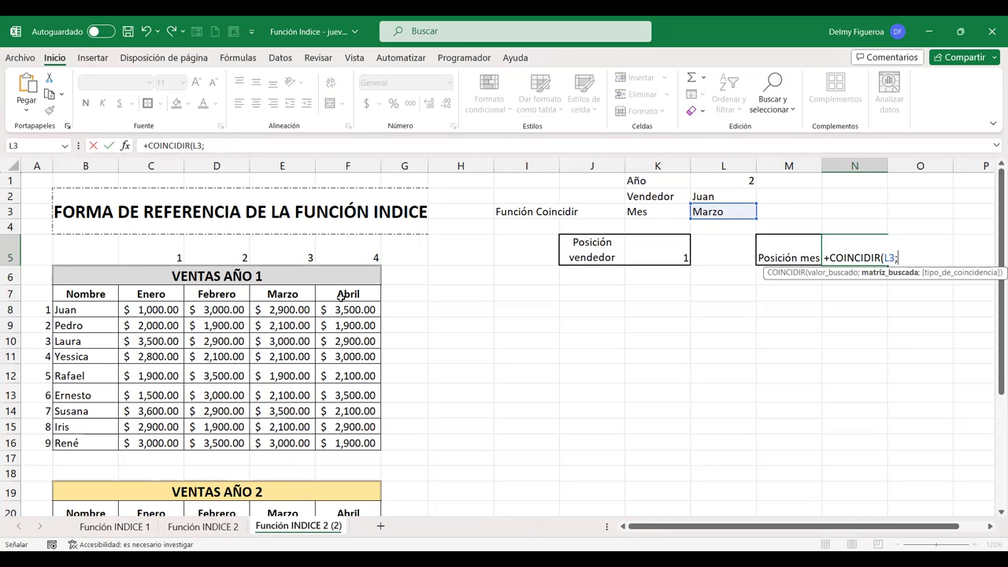
left_click_drag(151, 294, 341, 294)
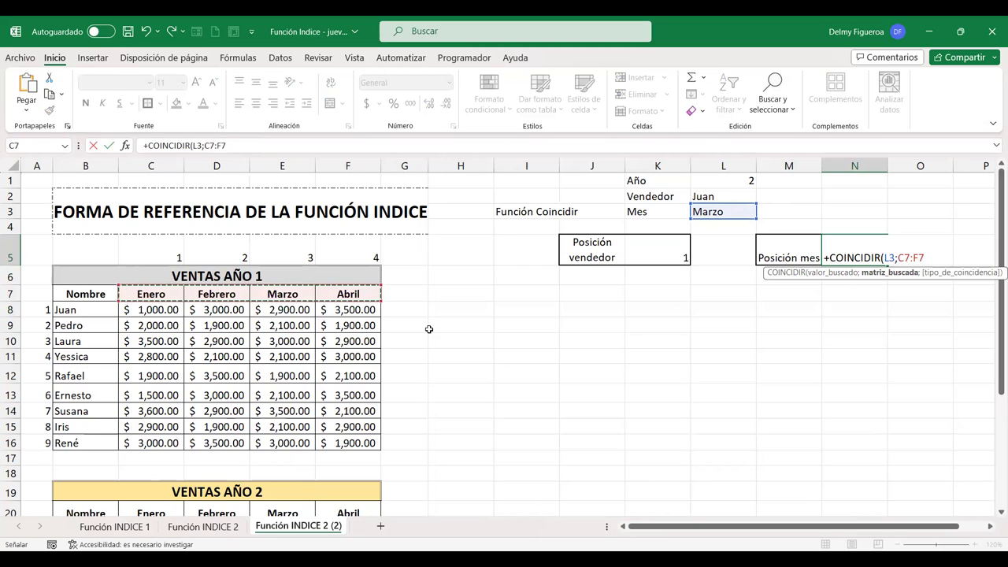
type(";")
double_click(989, 293)
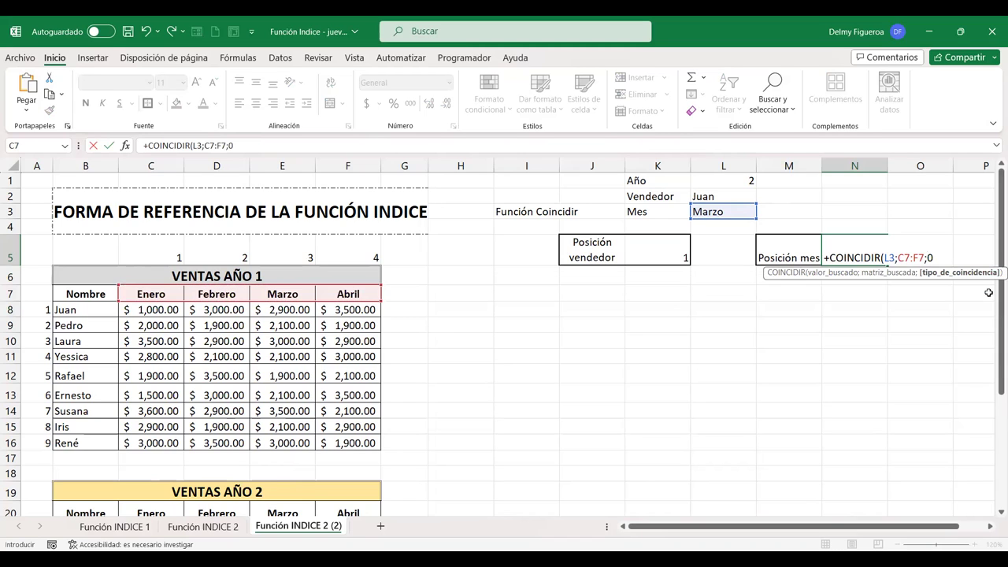
key("Return")
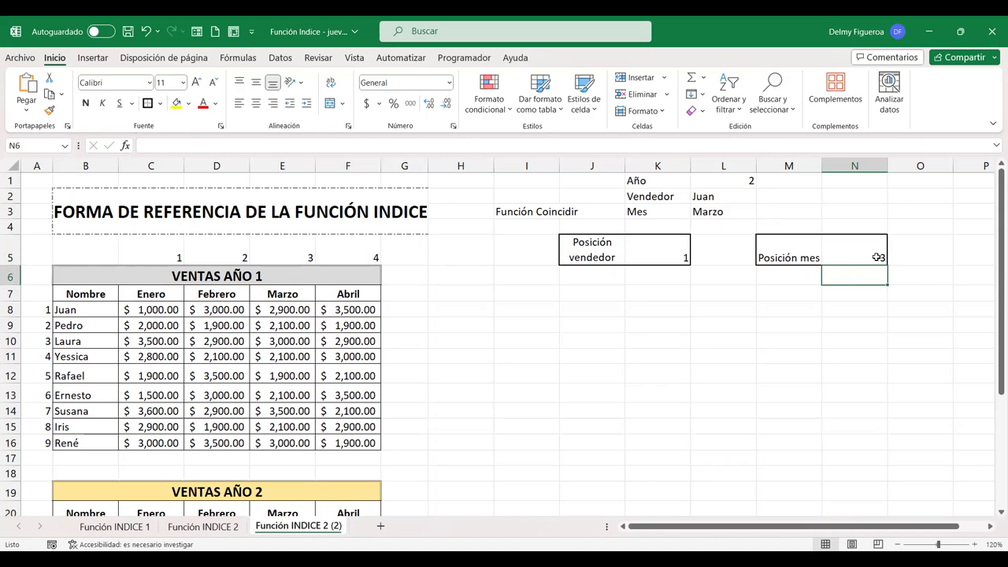
Step: Set Mes in L3 to Enero, then highlight row 8 and column C to show their intersection
left_click(718, 212)
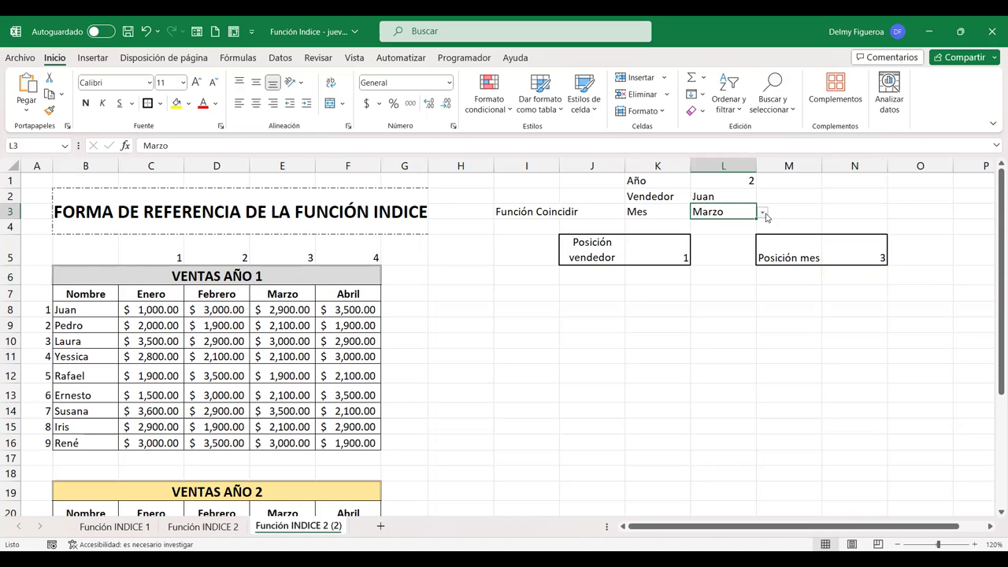
left_click(763, 213)
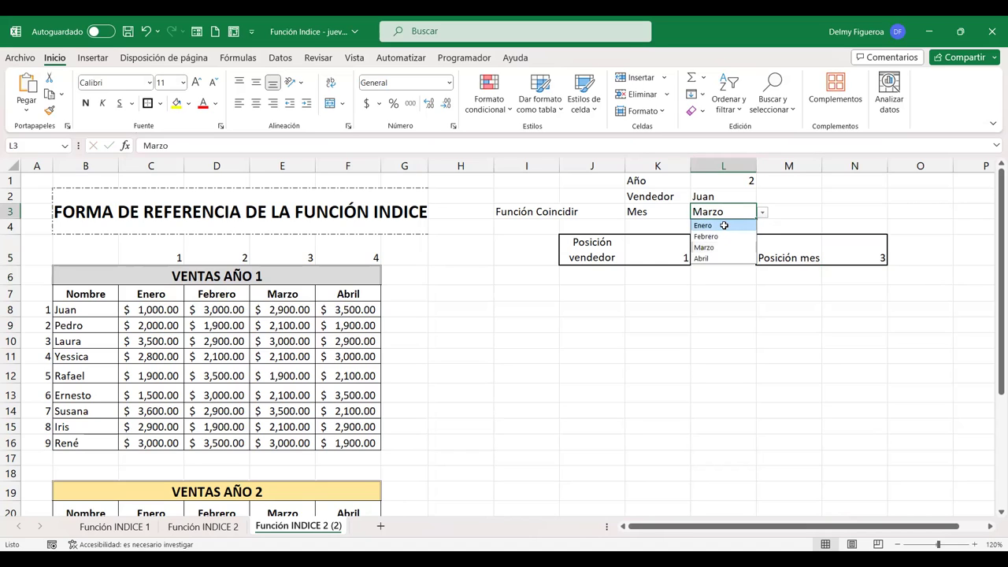
left_click(724, 226)
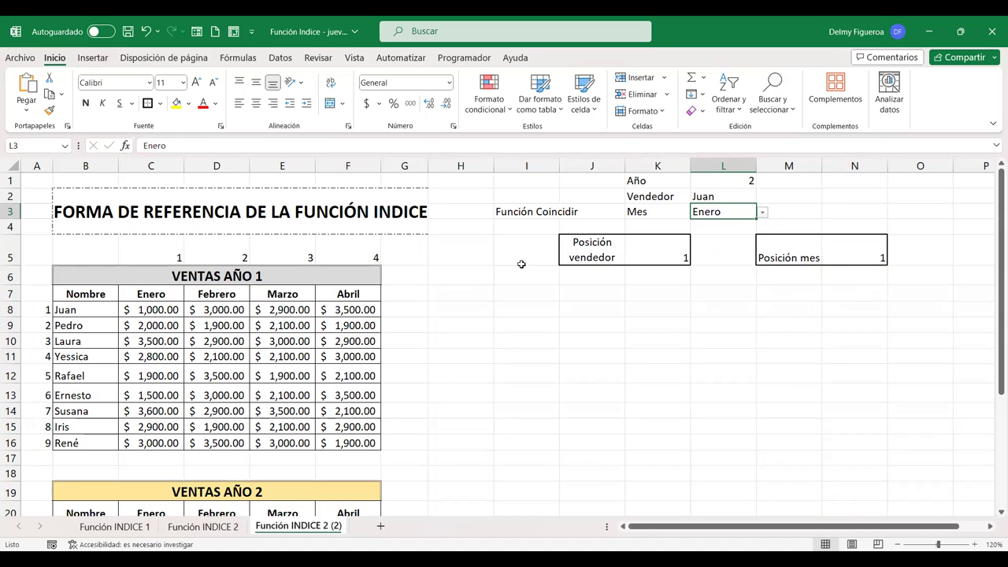
left_click(11, 309)
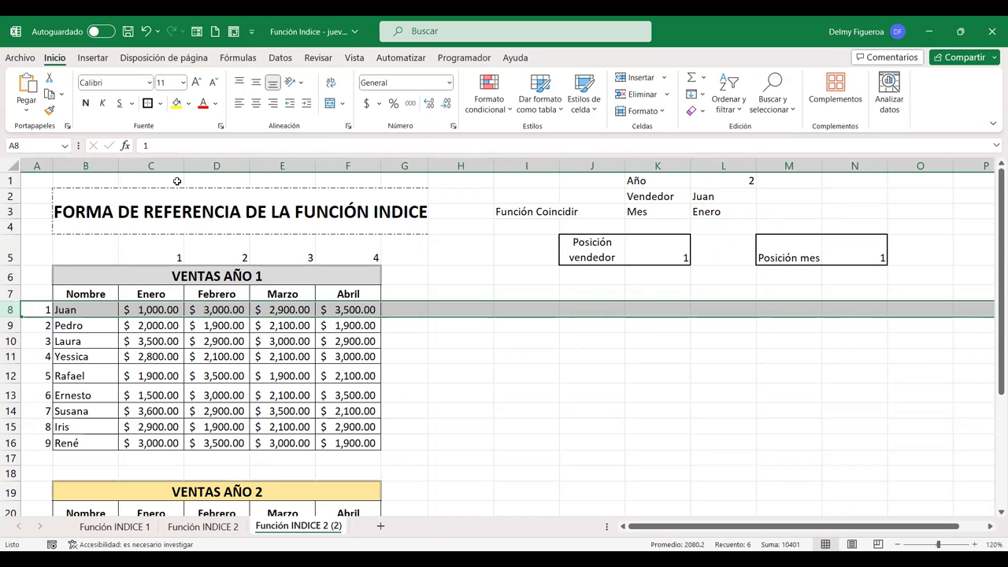
left_click_drag(164, 166, 147, 311)
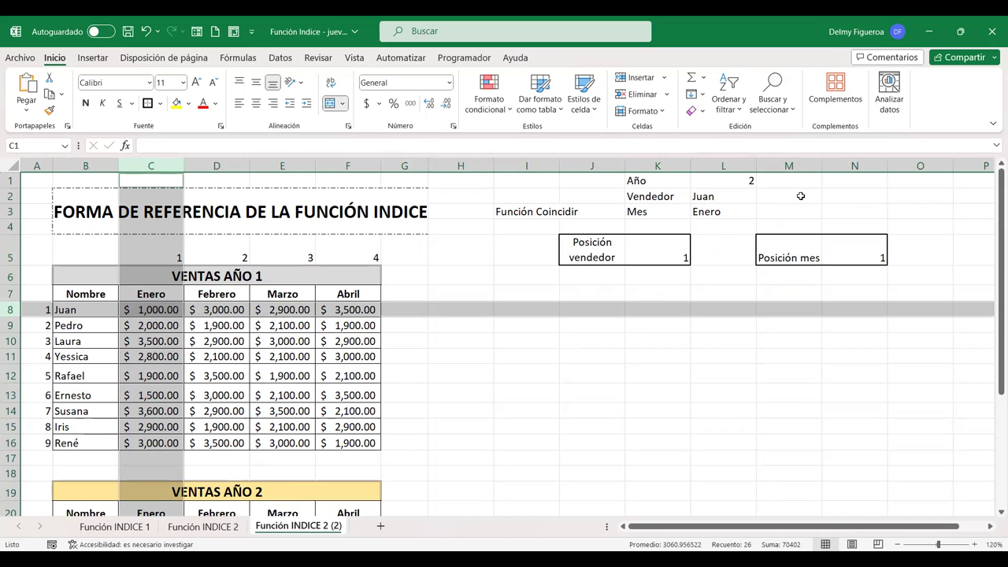
Step: Type the label 'Venta' in M2
left_click(800, 195)
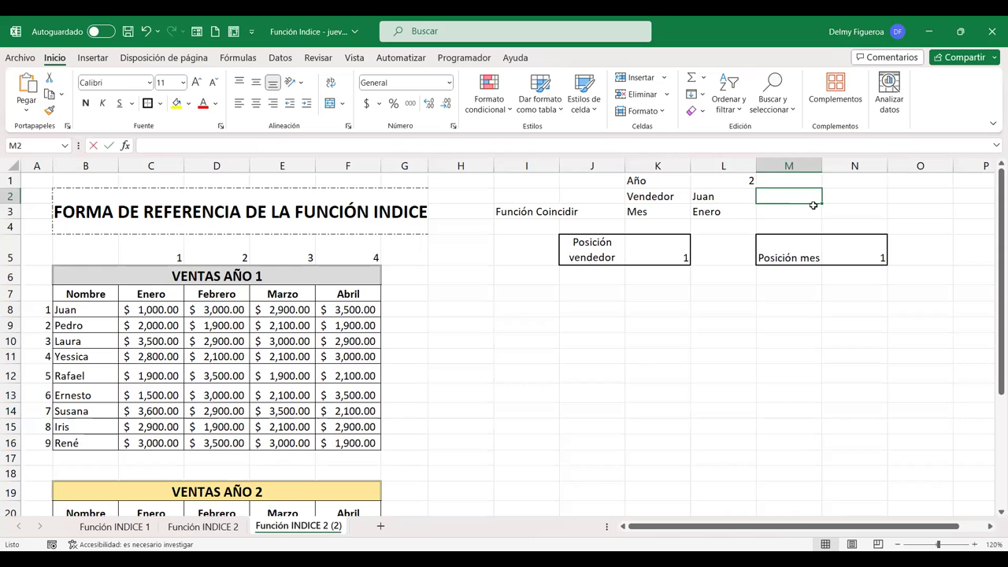
type("Venta")
key("Tab")
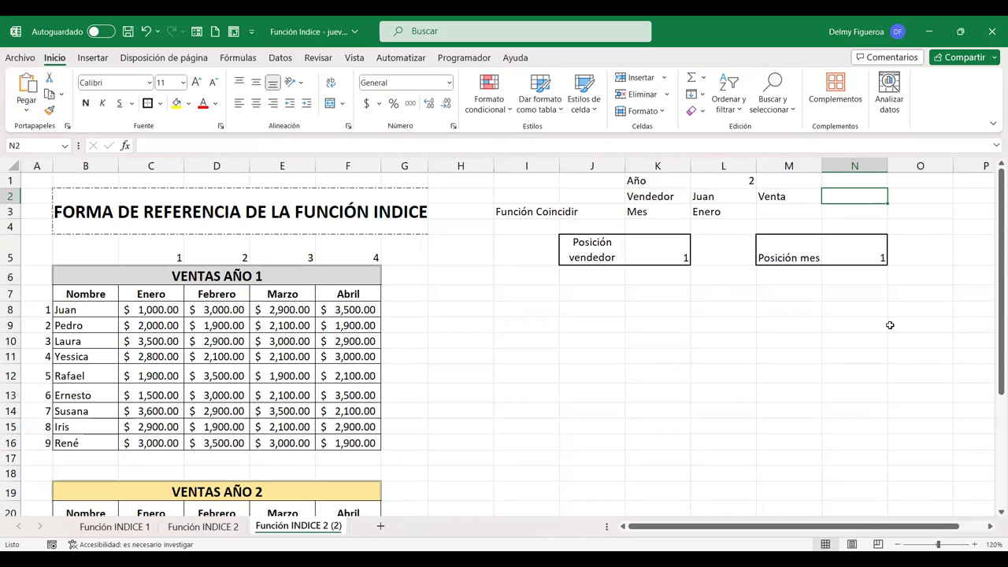
Step: Enter +INDICE(C8:F16;K5;N5) in N2, returning Juan's Enero sale of 1000
type("+i")
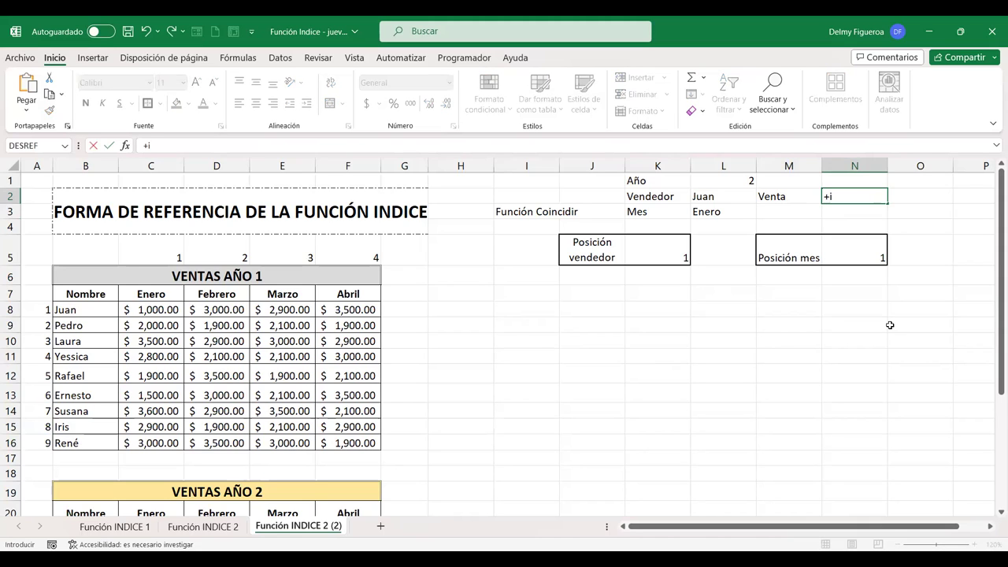
type("ndi")
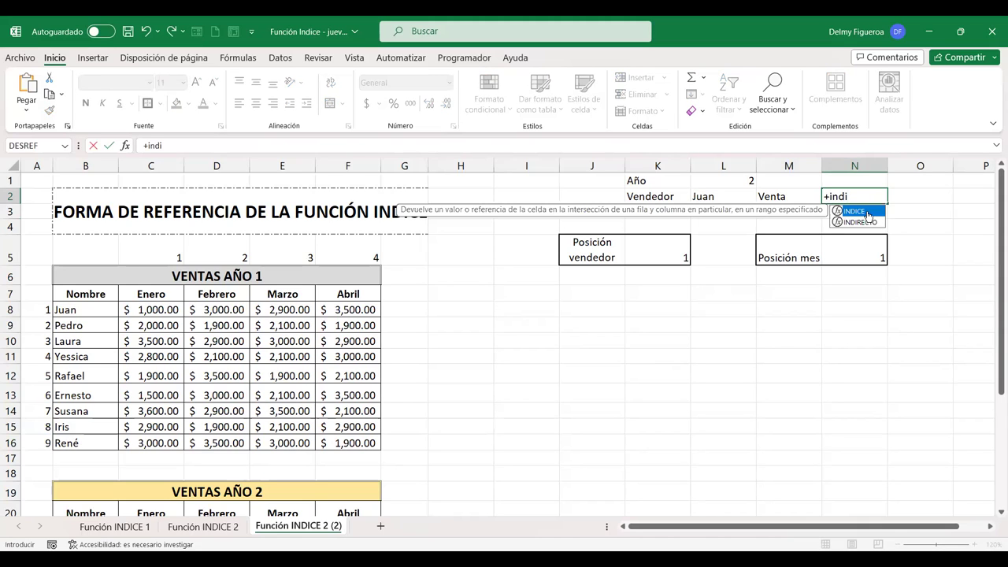
double_click(866, 212)
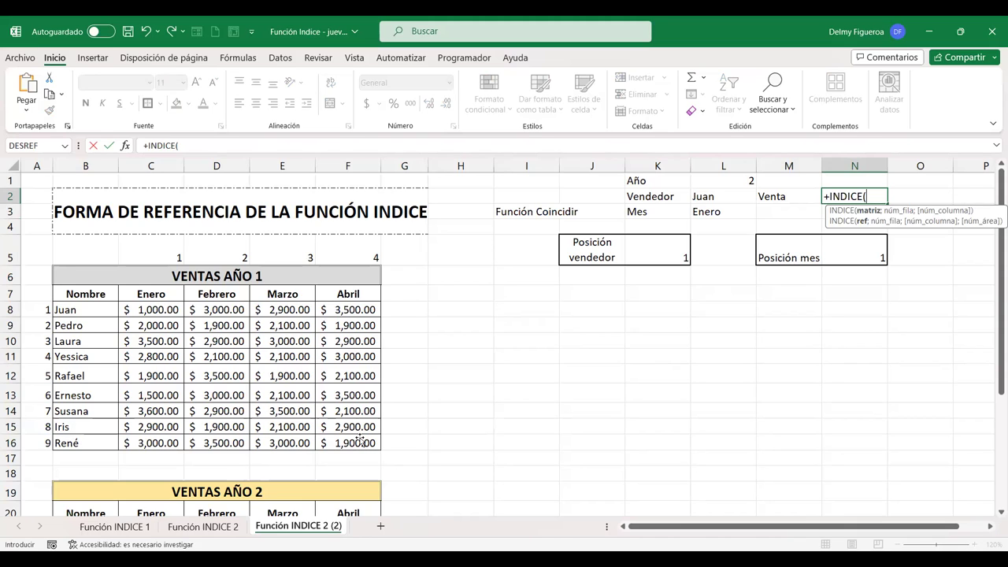
left_click_drag(151, 310, 359, 439)
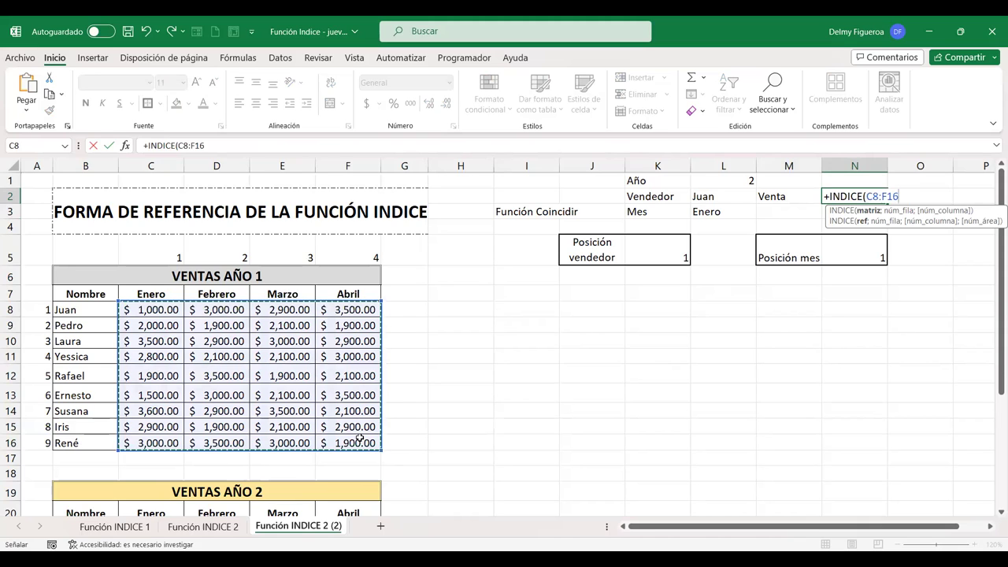
type(";K5")
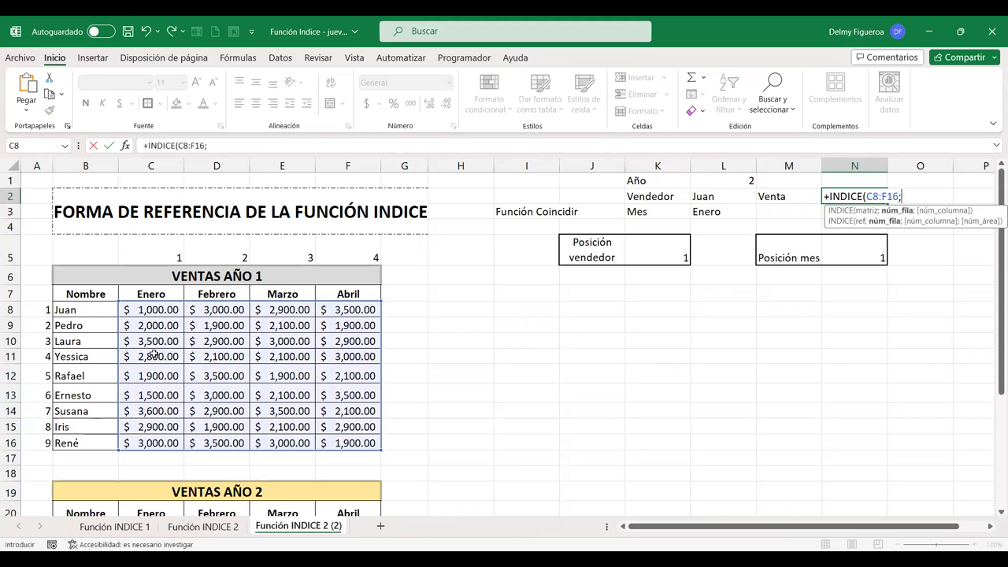
left_click(676, 248)
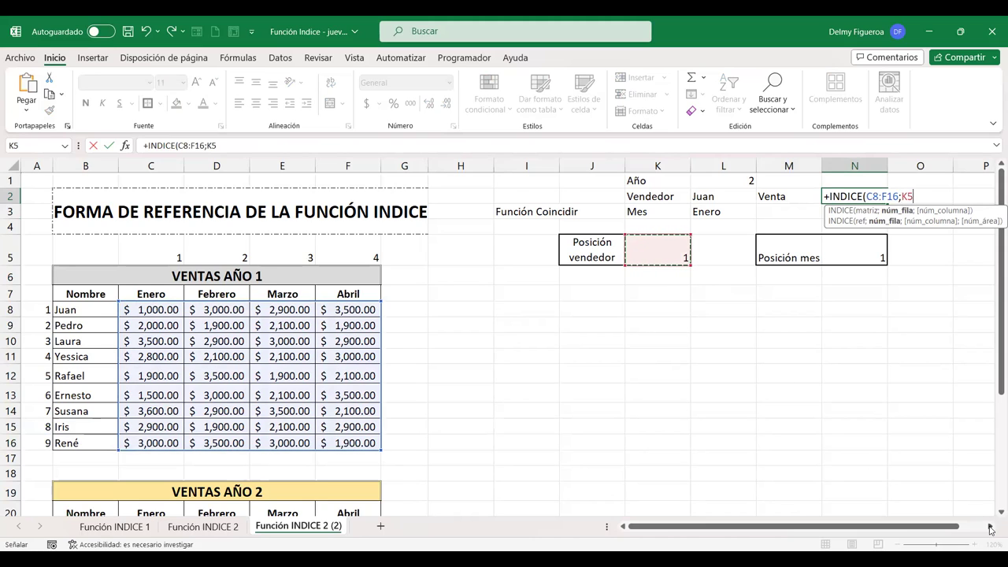
left_click(990, 527)
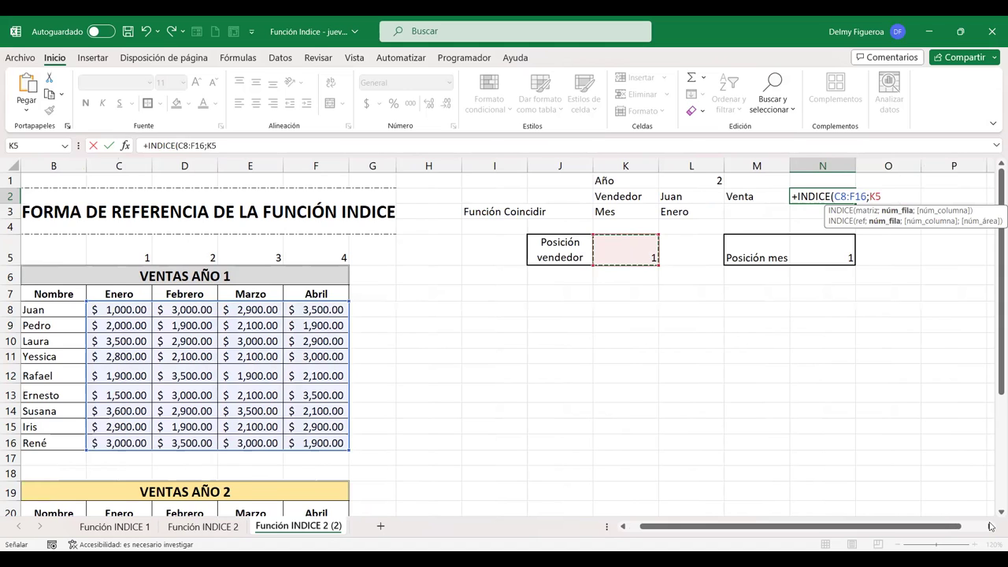
left_click(990, 527)
type(";")
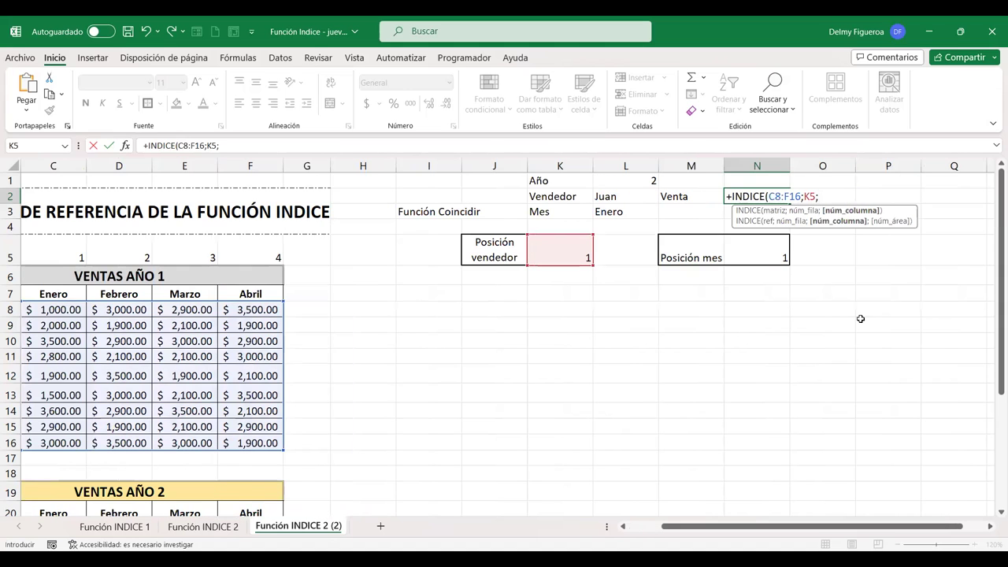
left_click(767, 250)
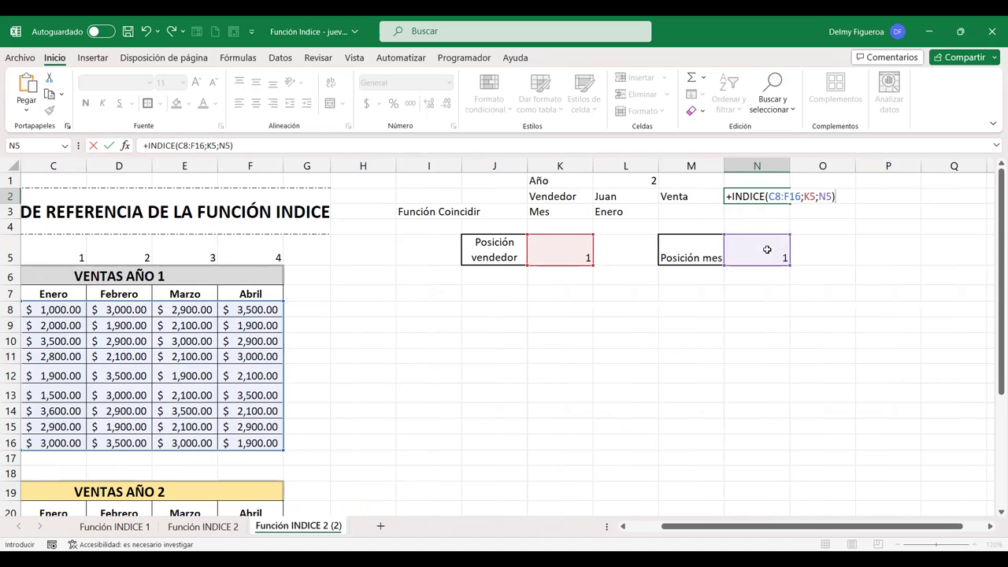
key("Return")
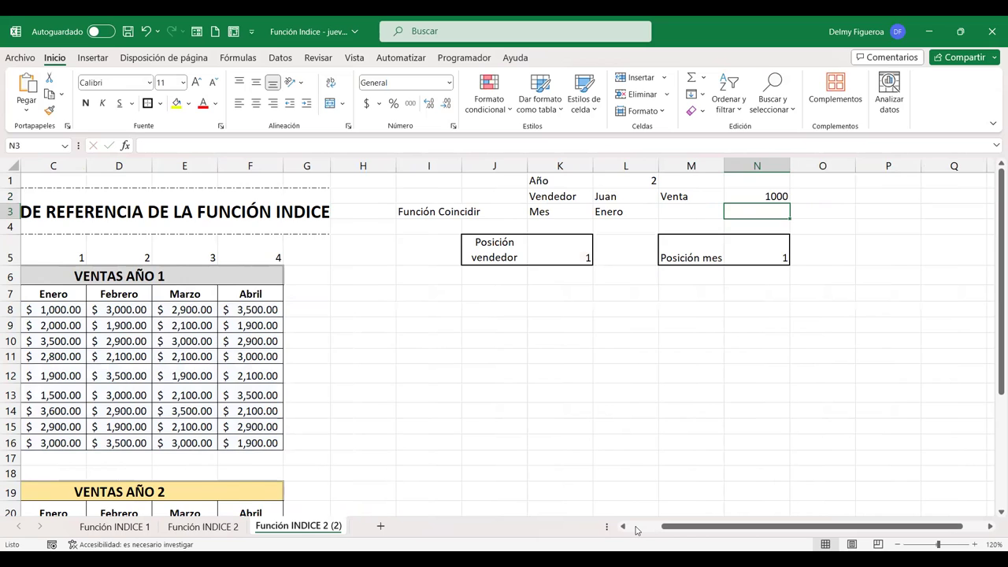
left_click(637, 530)
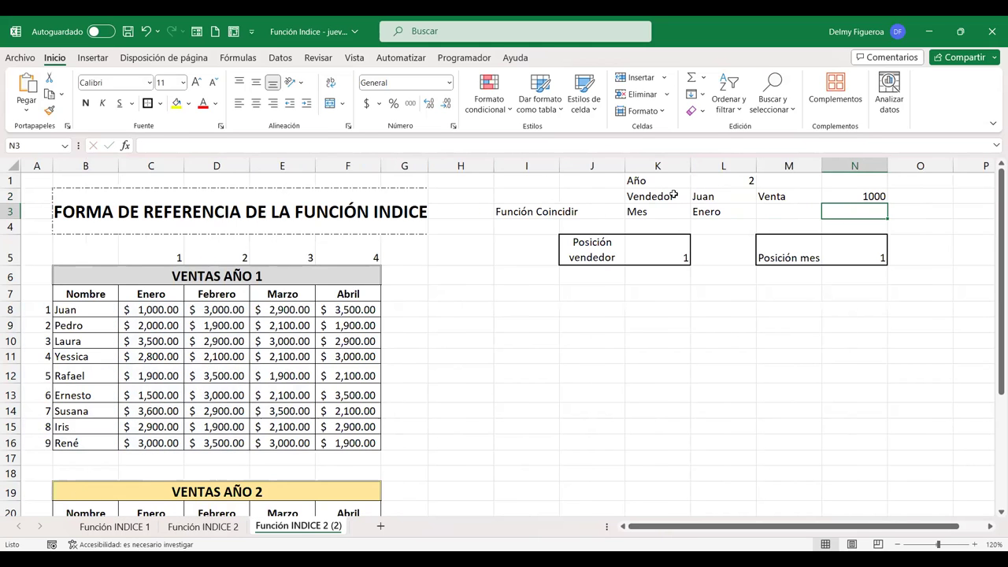
Step: Fill the Vendedor/Mes input block and the Venta label and result light grey
left_click_drag(674, 194, 704, 210)
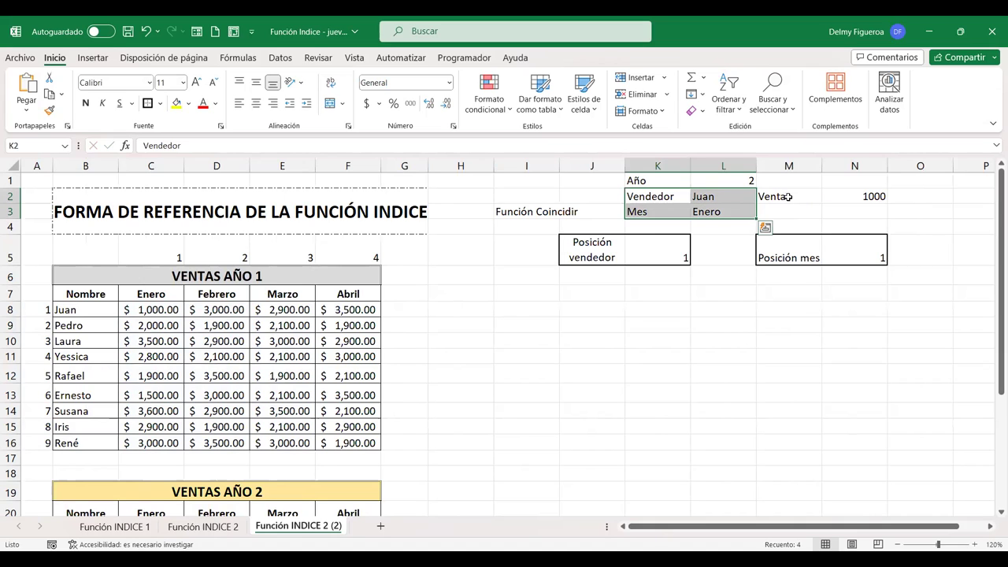
left_click_drag(796, 196, 845, 197, "ctrl")
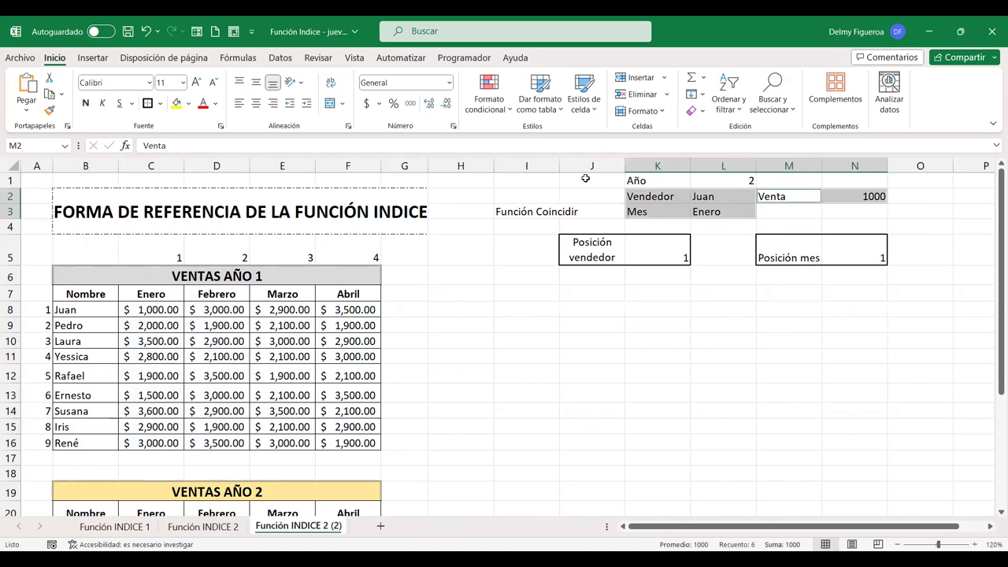
left_click(190, 106)
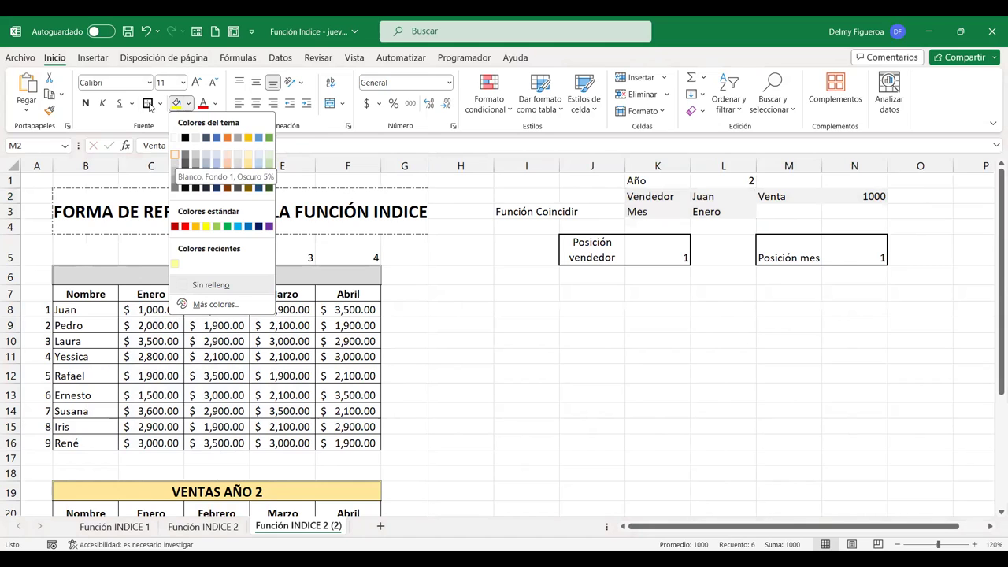
left_click(175, 158)
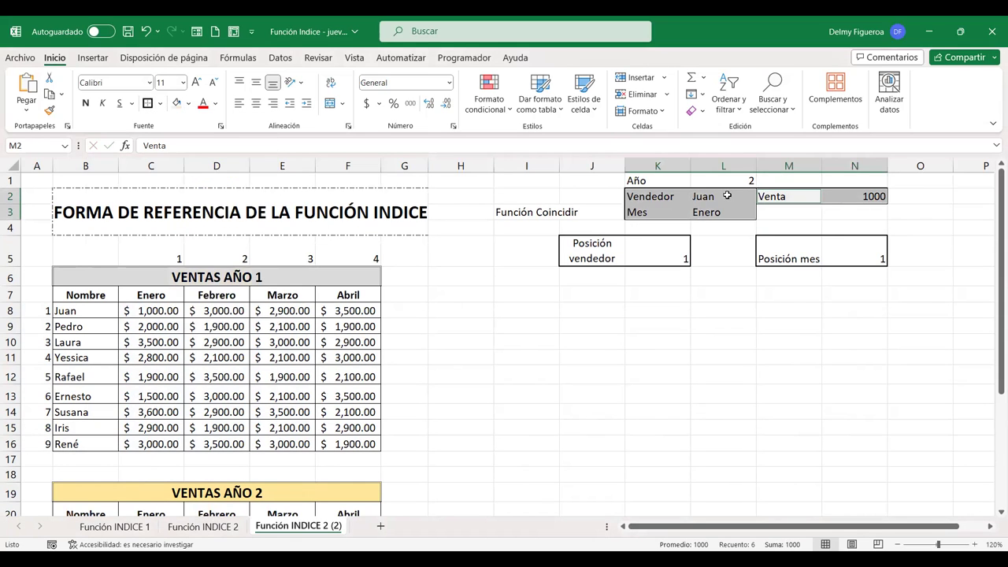
Step: Shade L2:L3, N2, K5 and N5 light orange
left_click_drag(727, 195, 732, 213)
left_click(871, 195, "ctrl")
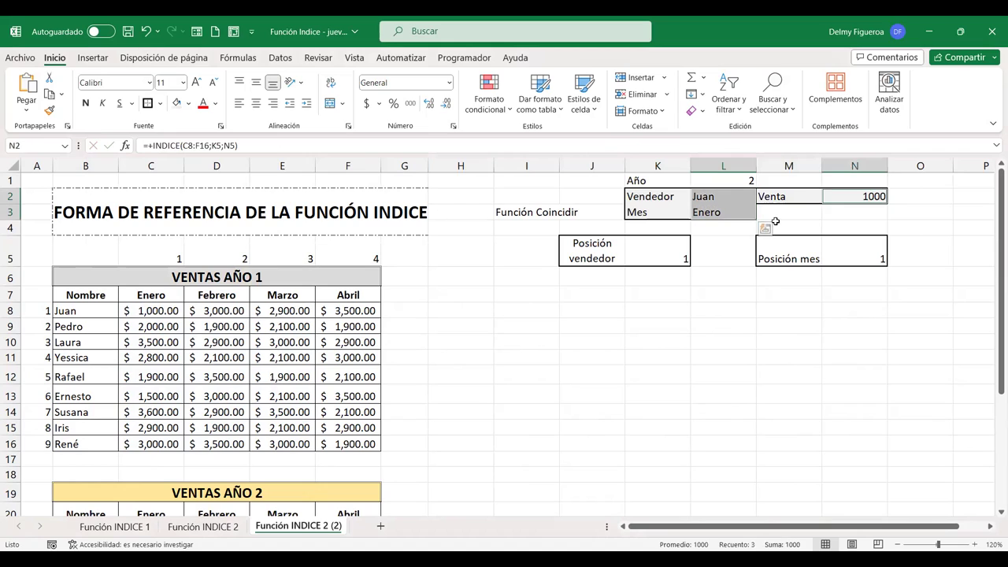
left_click(678, 259, "ctrl")
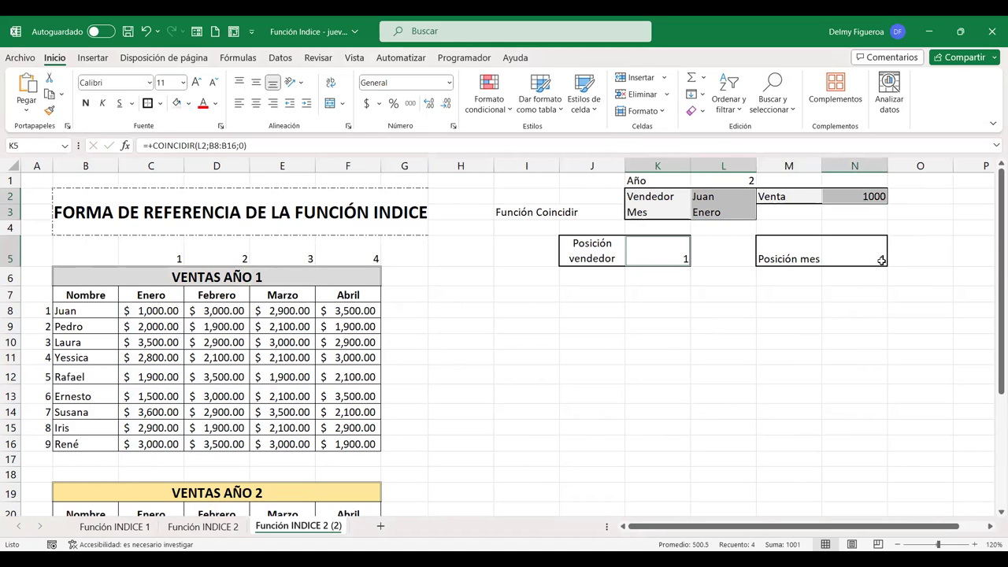
left_click(881, 260, "ctrl")
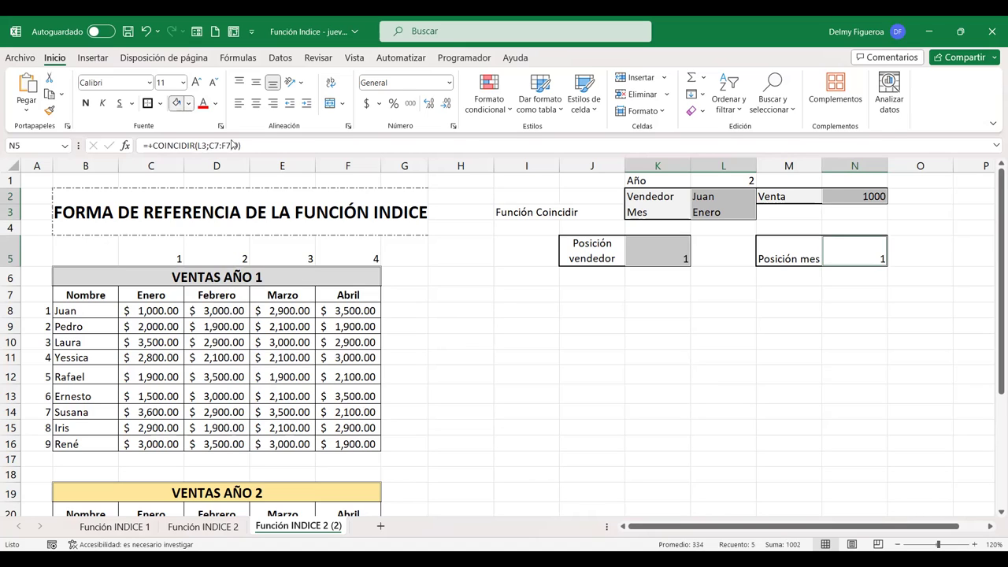
left_click(189, 103)
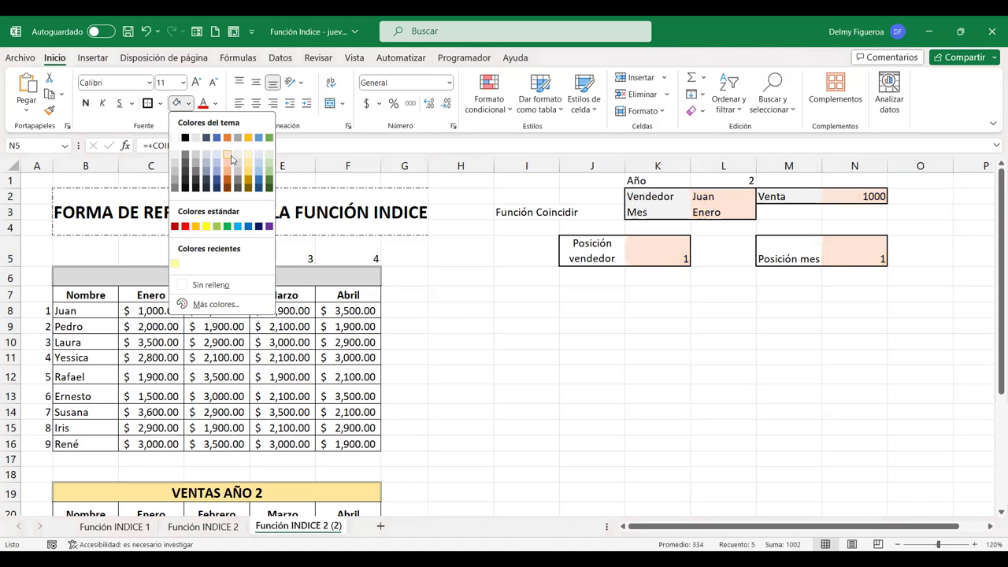
left_click(227, 155)
left_click(844, 312)
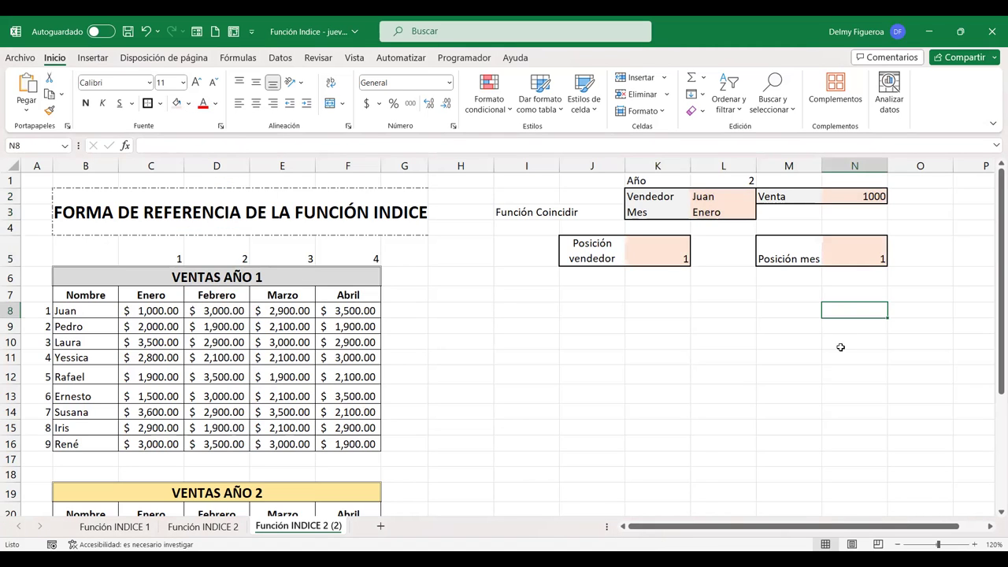
left_click(741, 196)
Step: Choose Susana as Vendedor and give the Venta result in N2 Accounting format
left_click(762, 198)
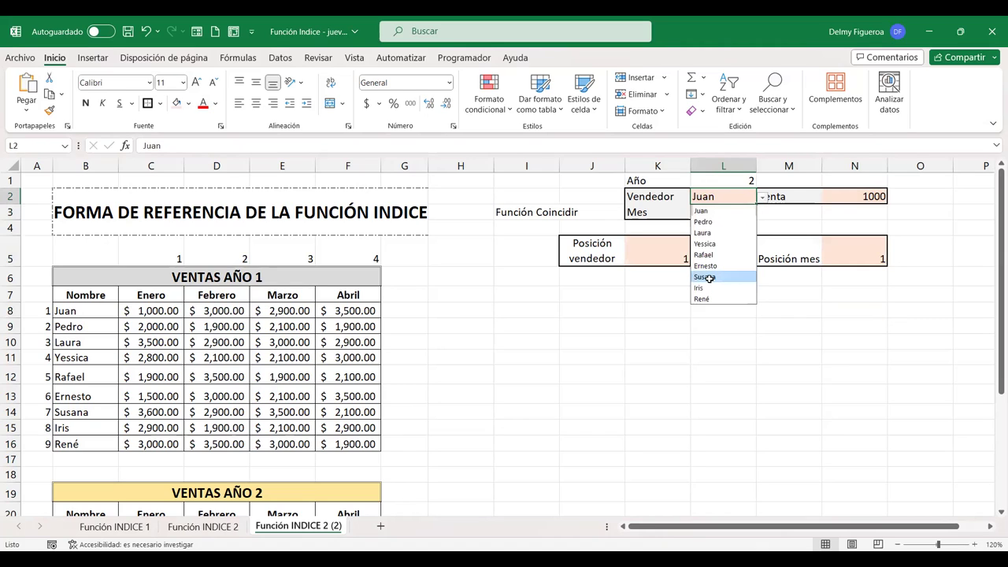
left_click(709, 278)
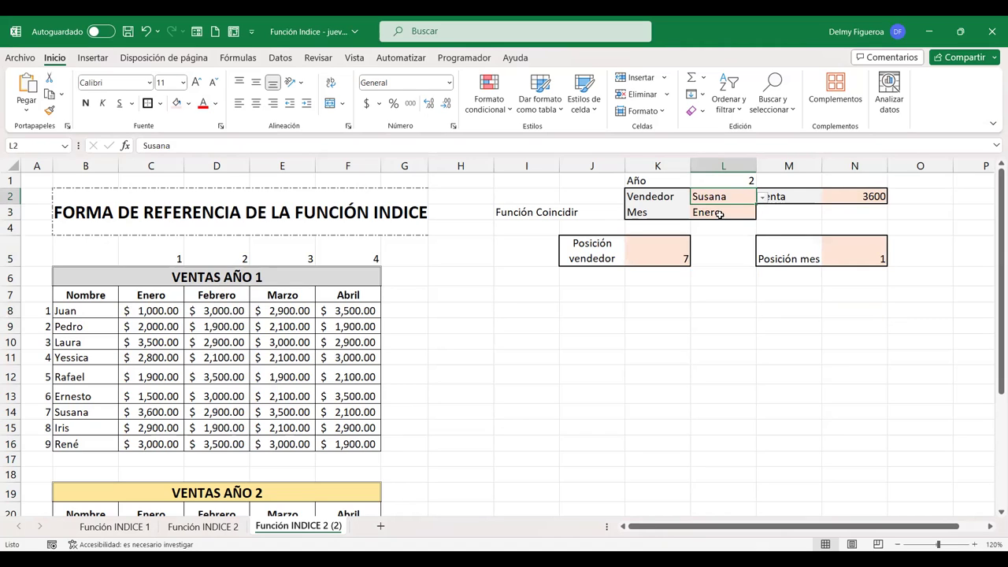
left_click(163, 413)
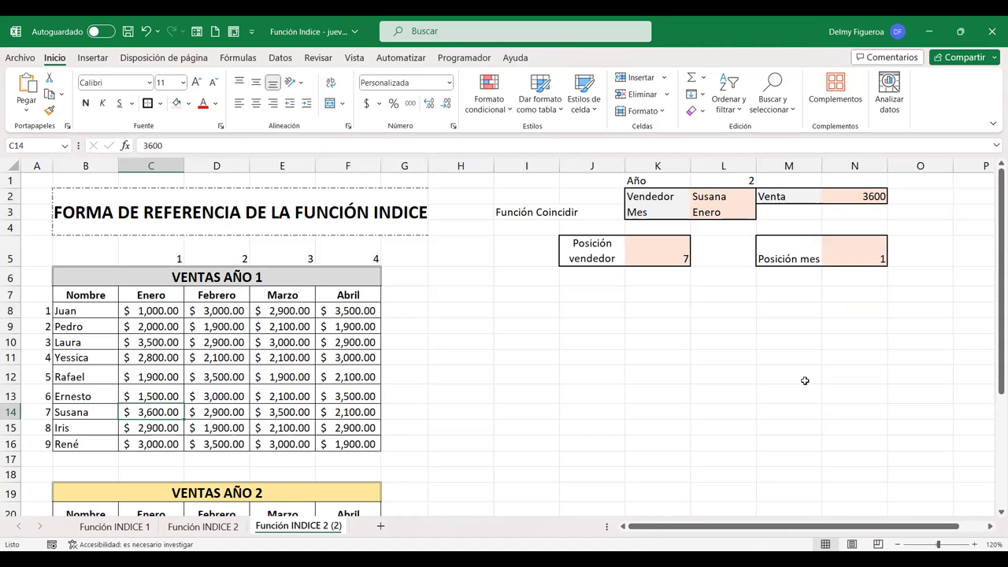
left_click(853, 199)
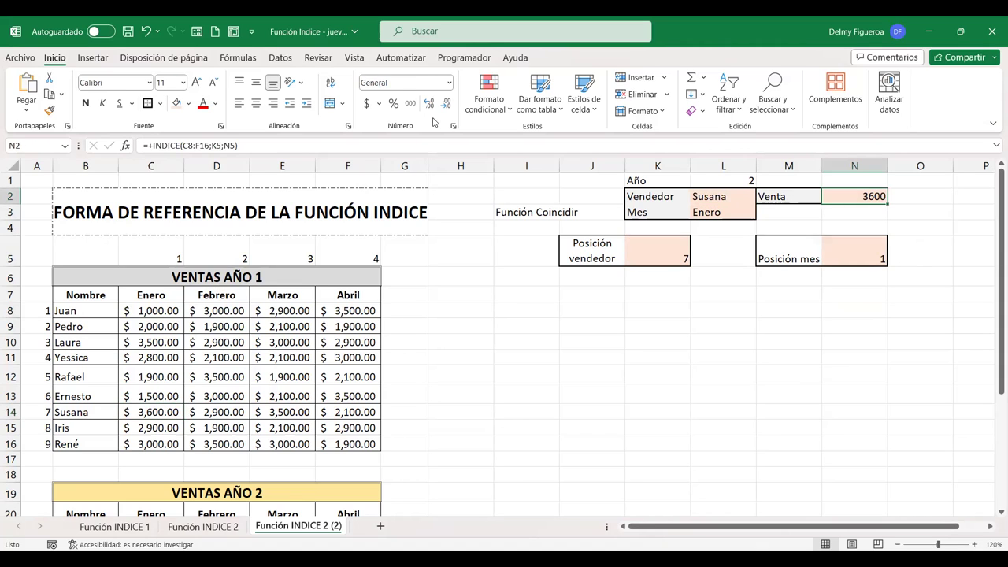
left_click(368, 105)
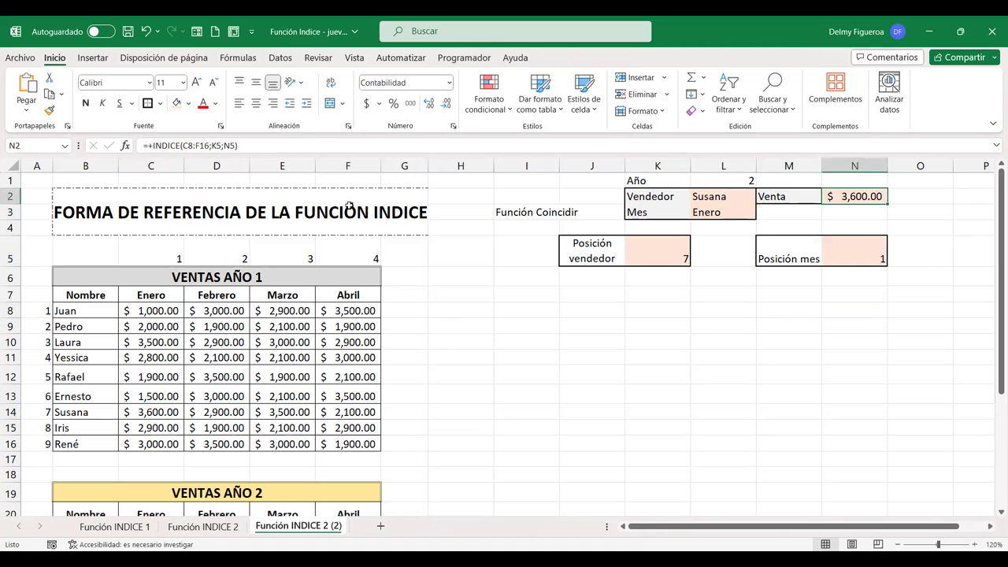
Step: Change the Mes to Abril and display N2's formula references
left_click(723, 212)
left_click(764, 217)
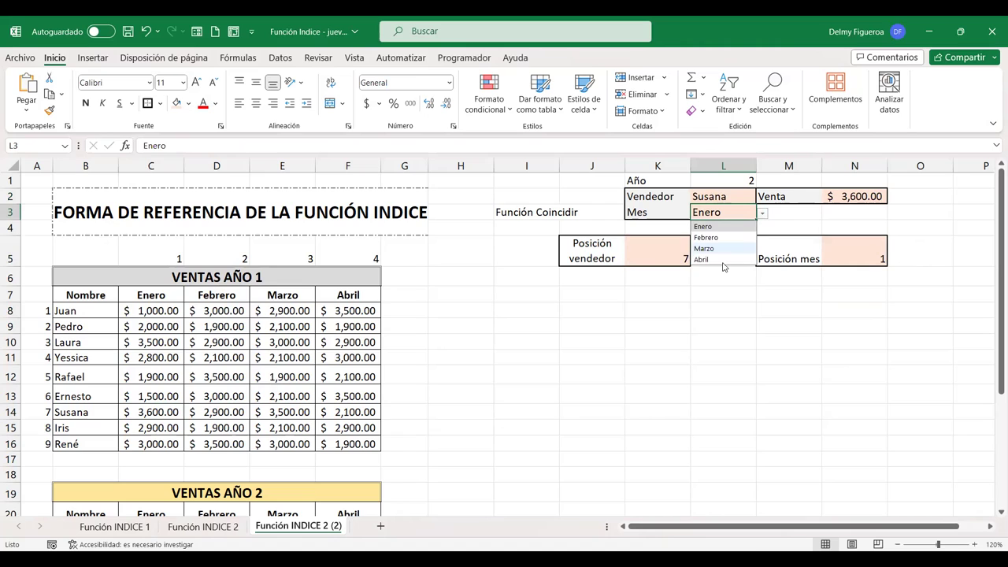
left_click(723, 260)
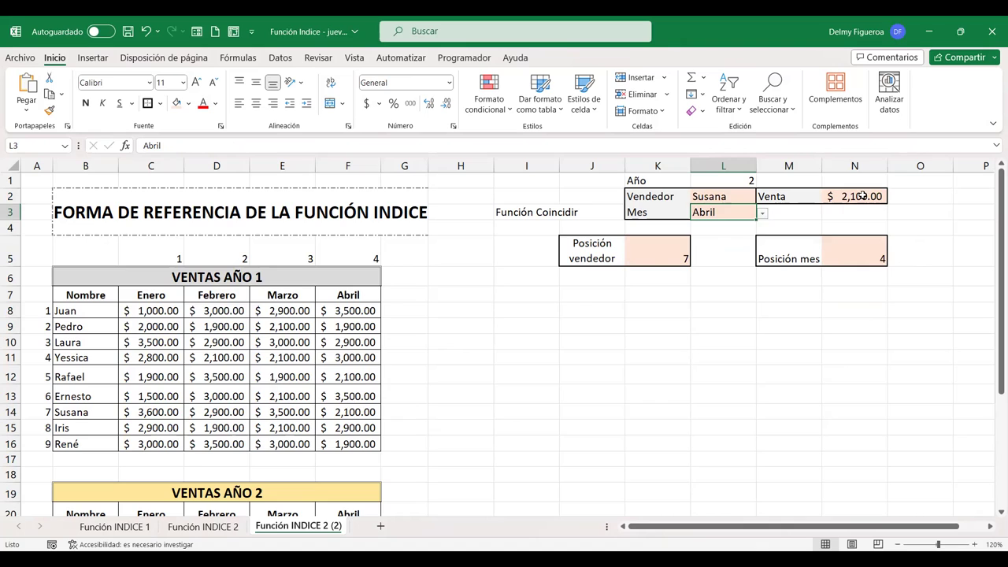
double_click(863, 195)
double_click(863, 195)
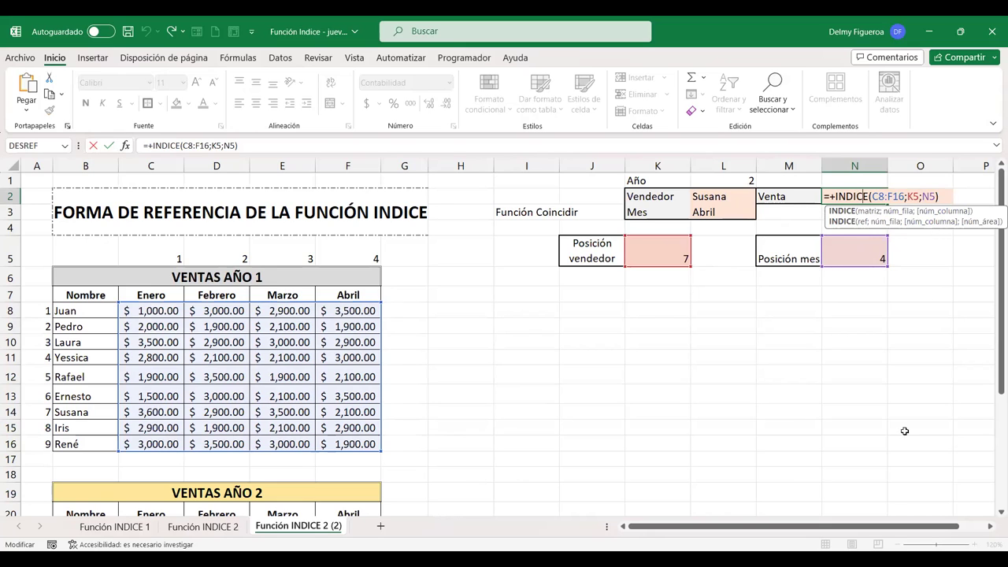
Step: Commit N2's Venta formula and copy the COINCIDIR(L2;B8:B16;0) text from K5
key("Return")
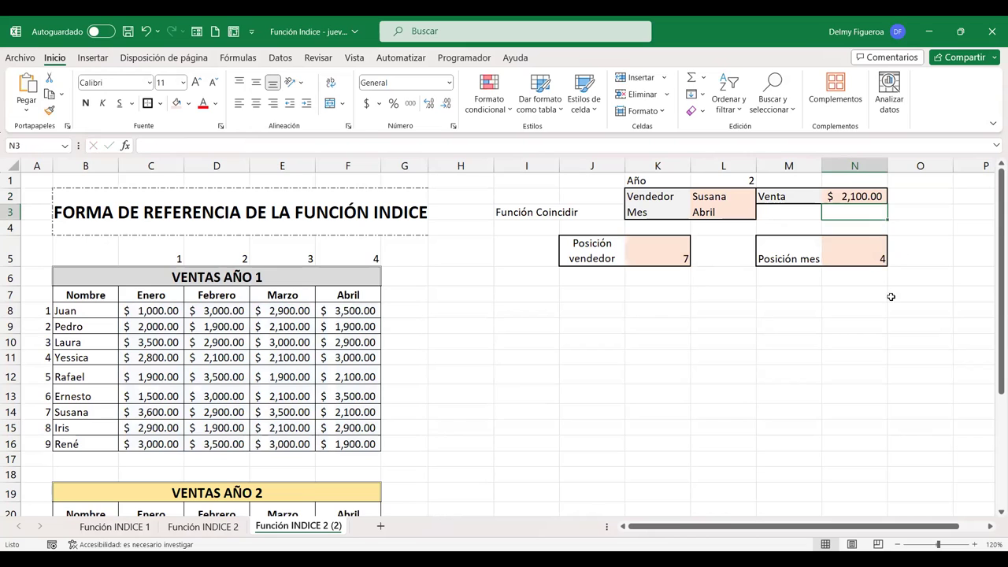
left_click(992, 533)
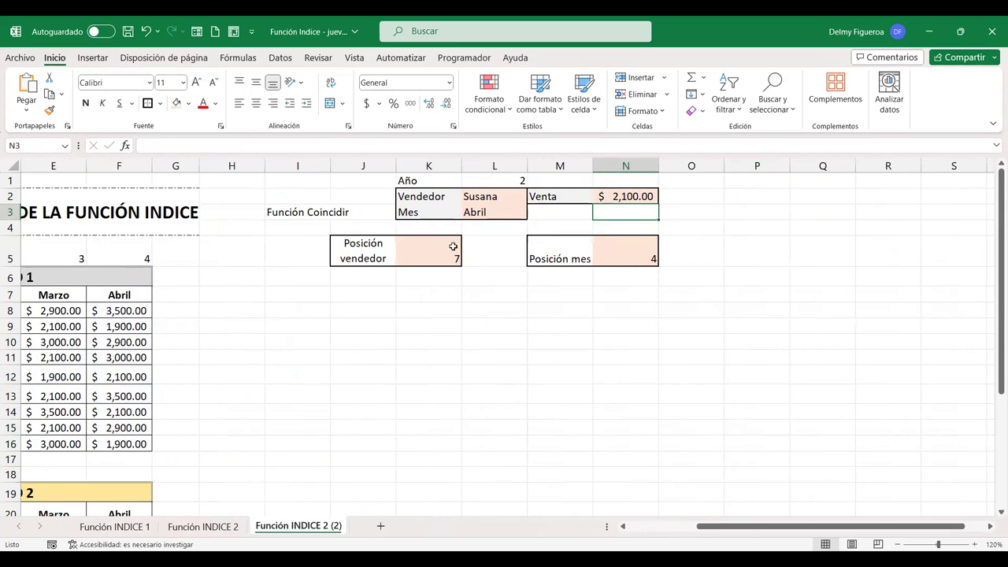
left_click(438, 248)
double_click(428, 259)
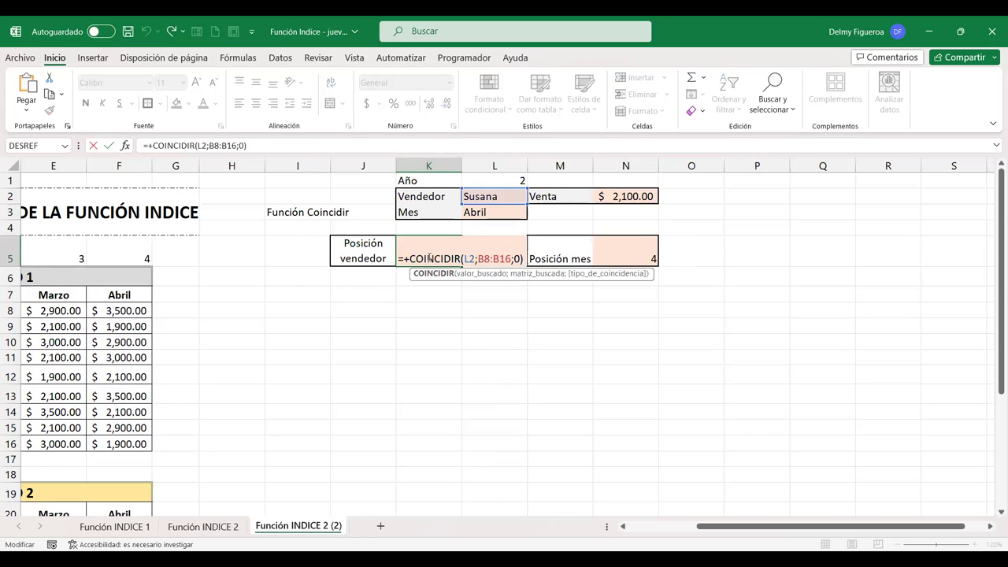
left_click_drag(409, 258, 526, 258)
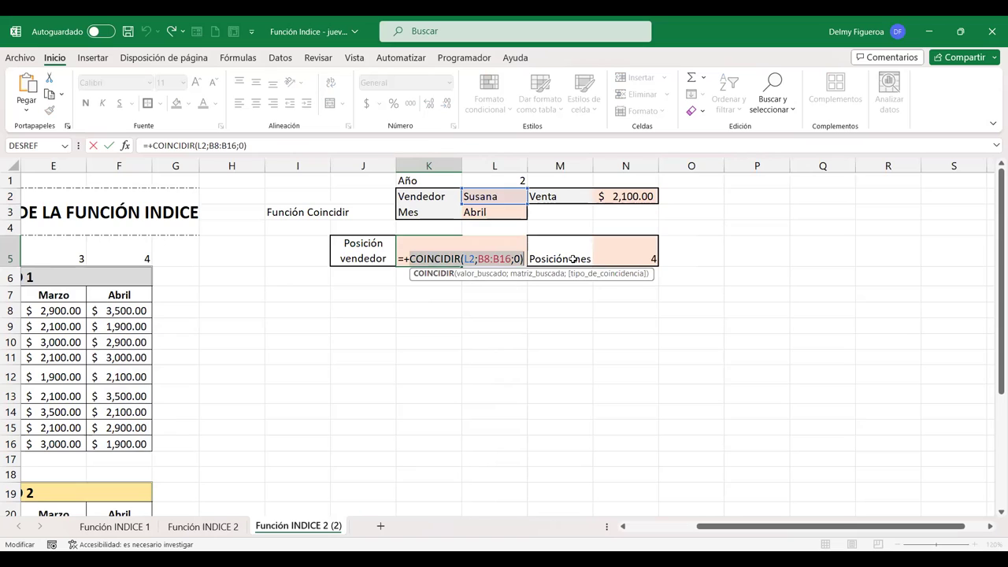
key("ctrl+c")
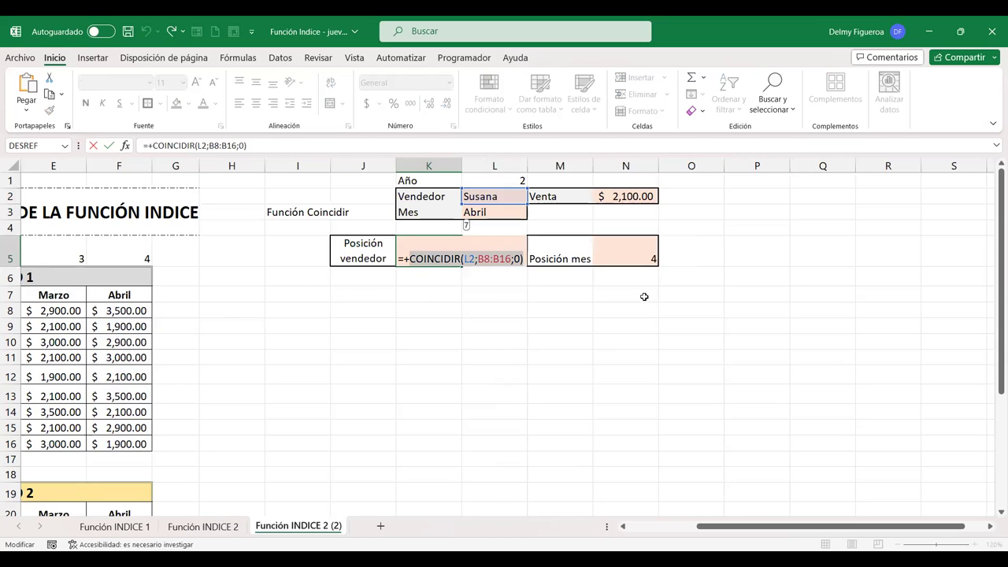
key("Return")
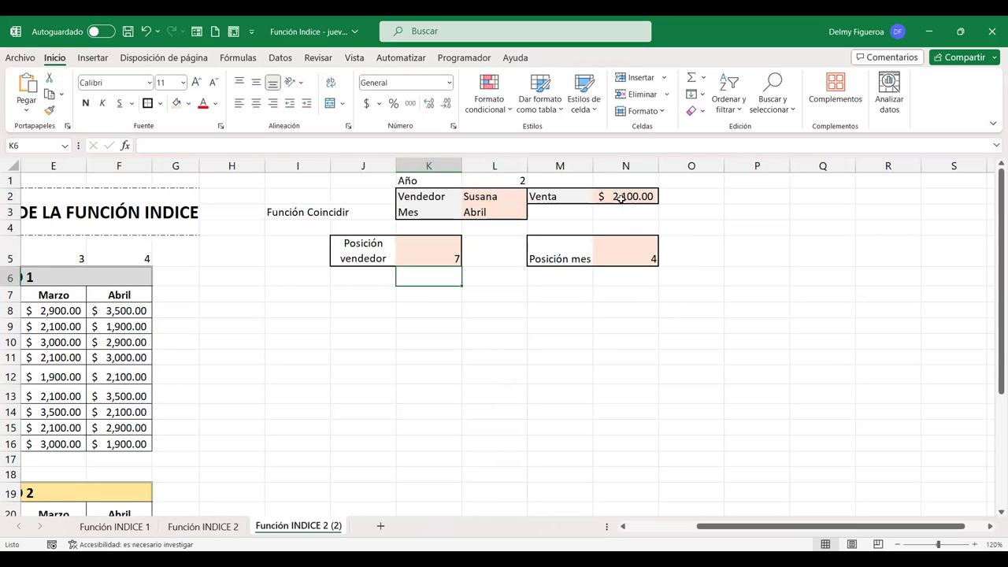
Step: Replace the K5 reference in N2's INDICE formula with the seller COINCIDIR formula
double_click(623, 197)
left_click(679, 197)
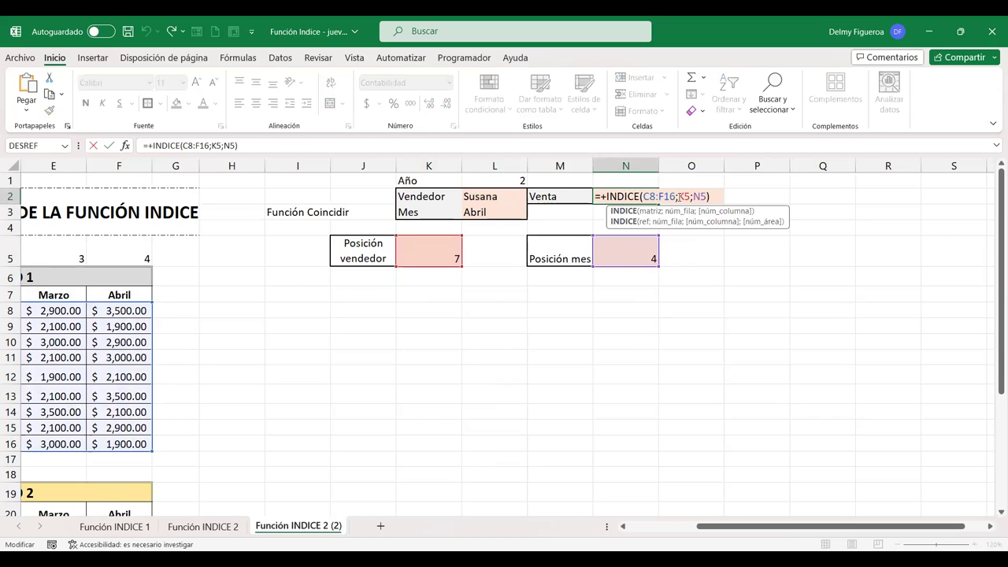
double_click(685, 197)
key("ctrl+v")
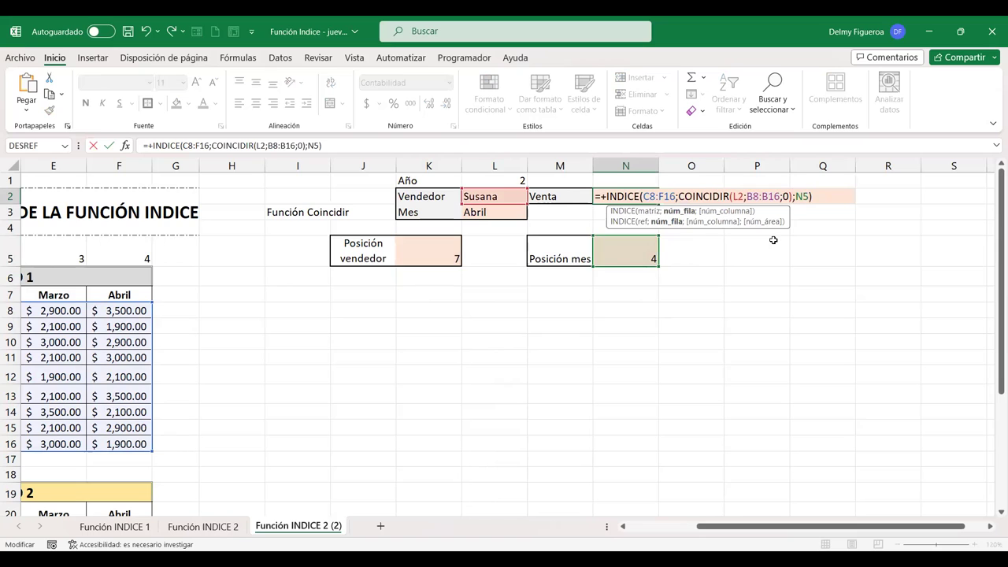
key("Return")
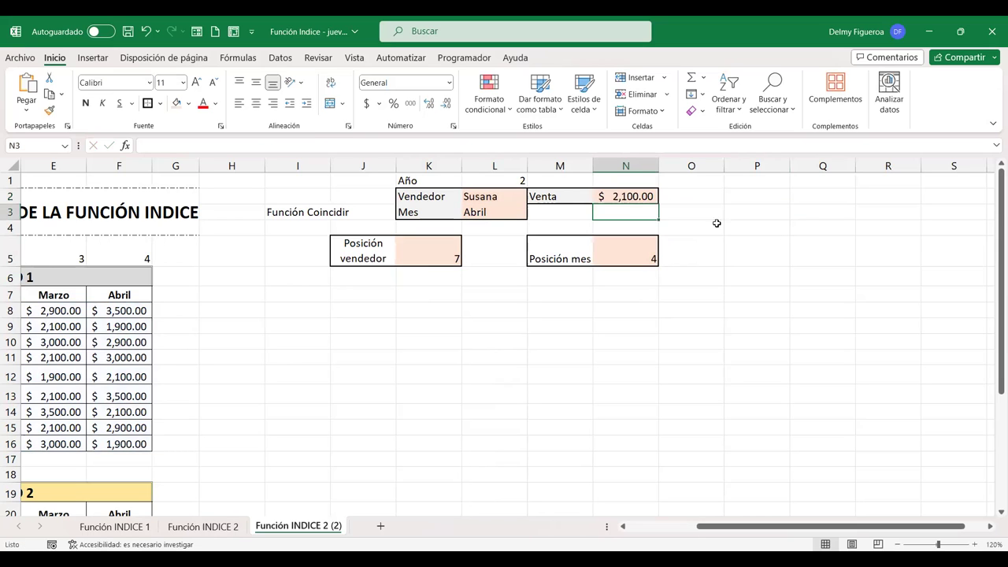
Step: Copy N5's COINCIDIR(L3;C7:F7;0) and paste it over the N5 reference in N2
left_click(646, 254)
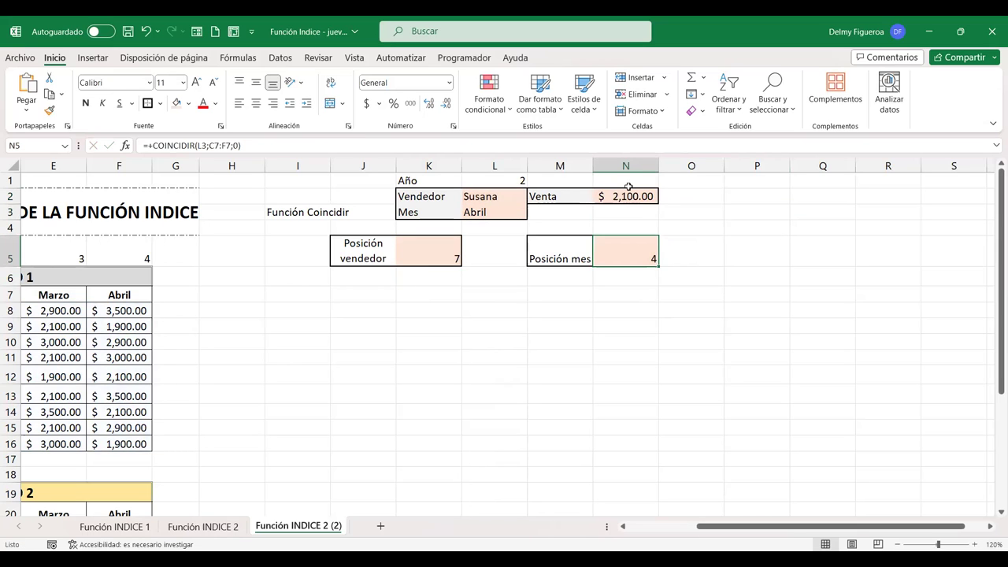
double_click(640, 253)
double_click(640, 254)
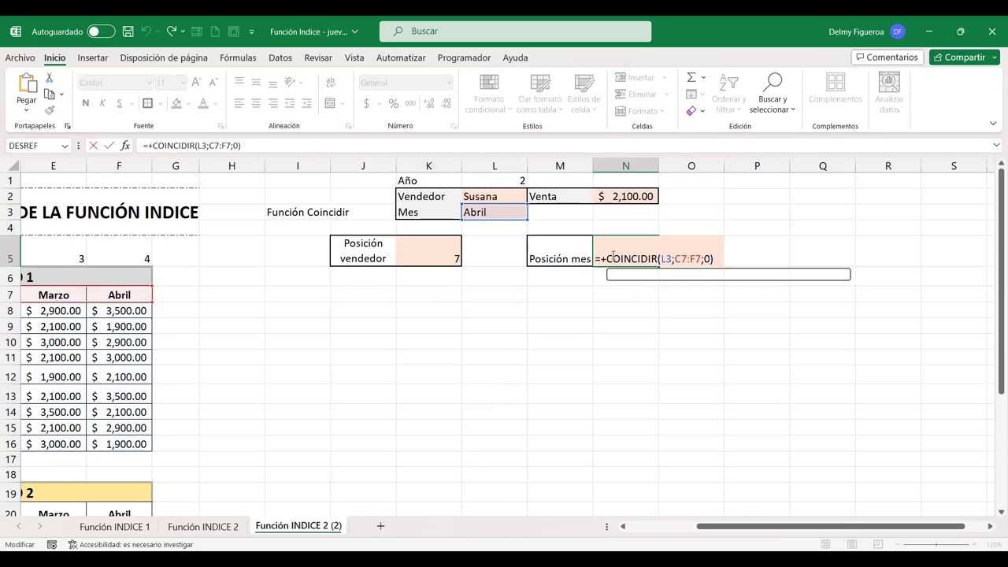
left_click_drag(607, 259, 714, 263)
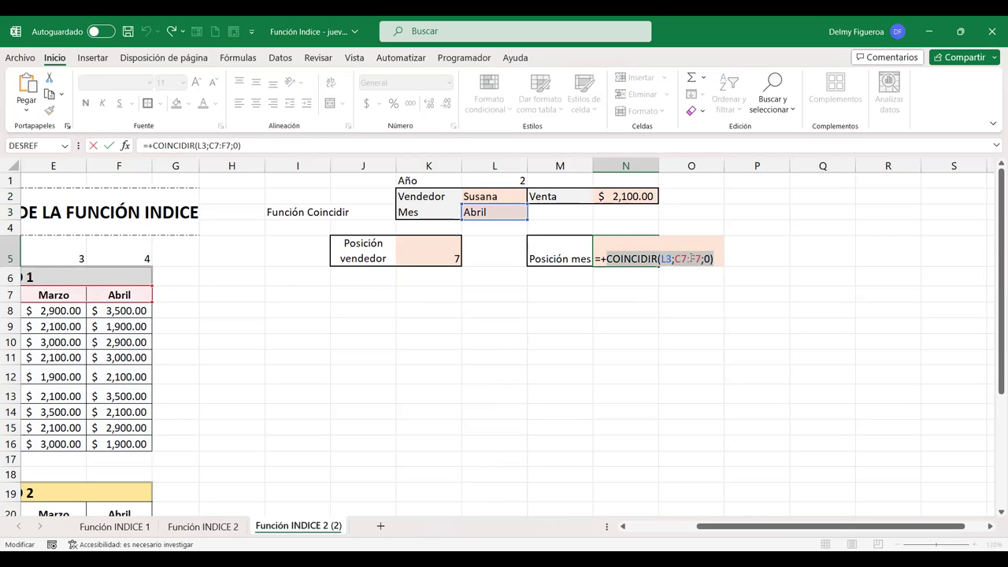
key("Escape")
left_click(637, 192)
double_click(637, 192)
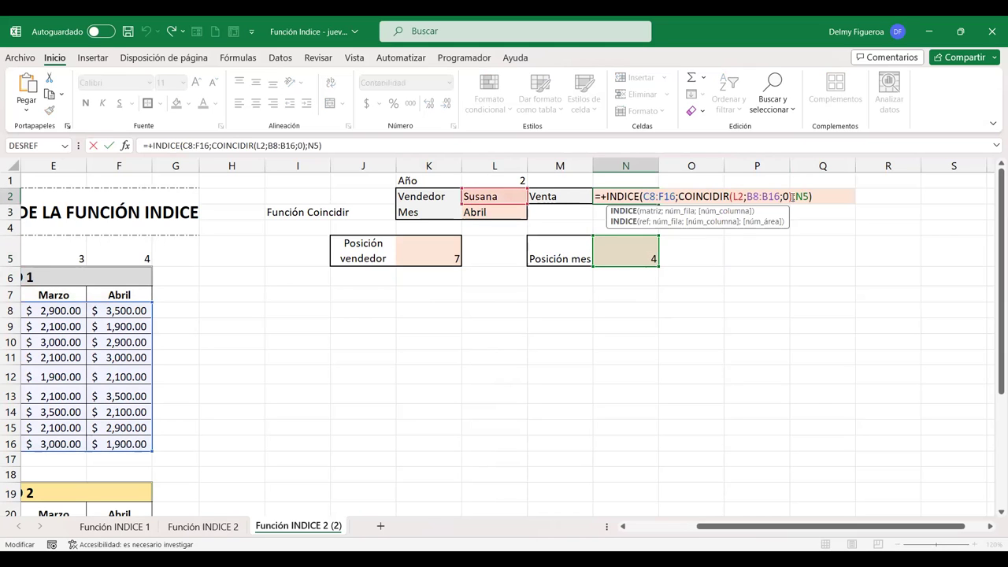
left_click_drag(797, 196, 809, 196)
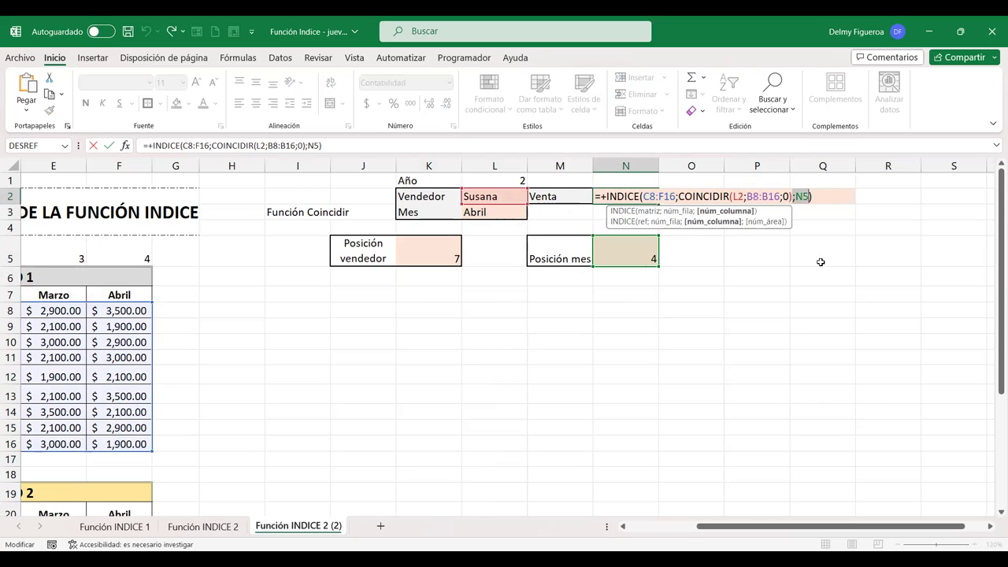
key("ctrl+v")
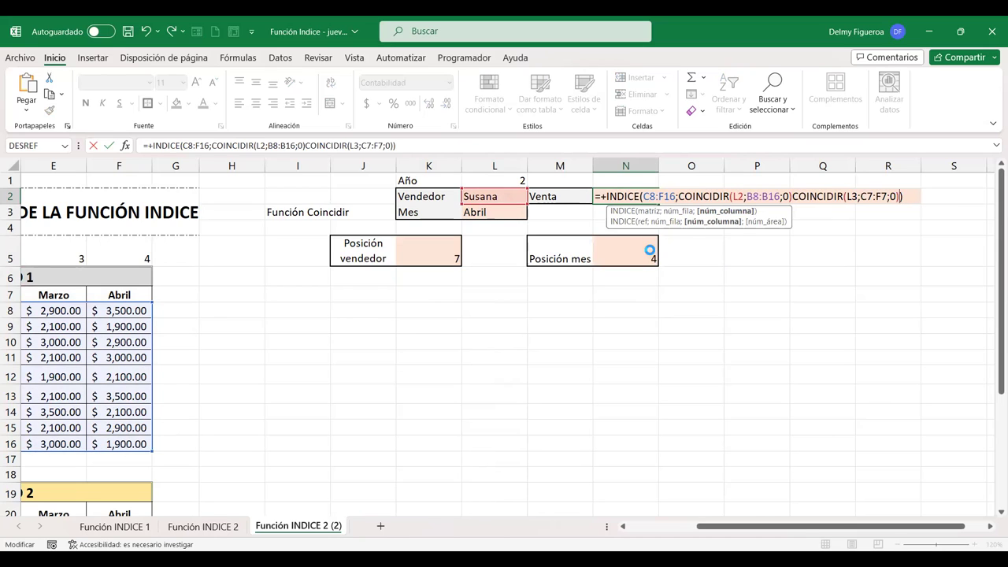
key("Return")
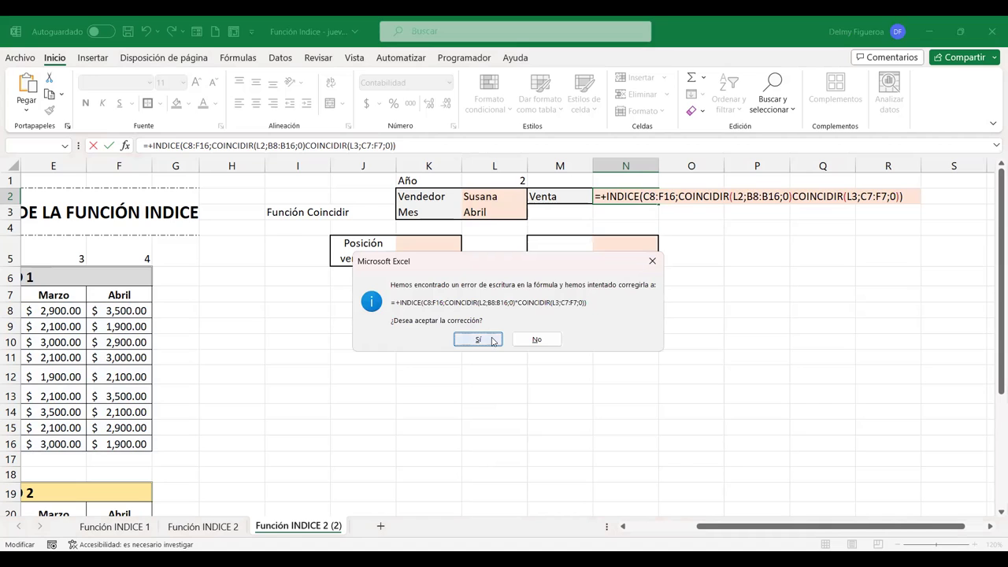
Step: Accept the correction, then replace the * between the COINCIDIR calls in N2 with ;
left_click(493, 340)
left_click(635, 195)
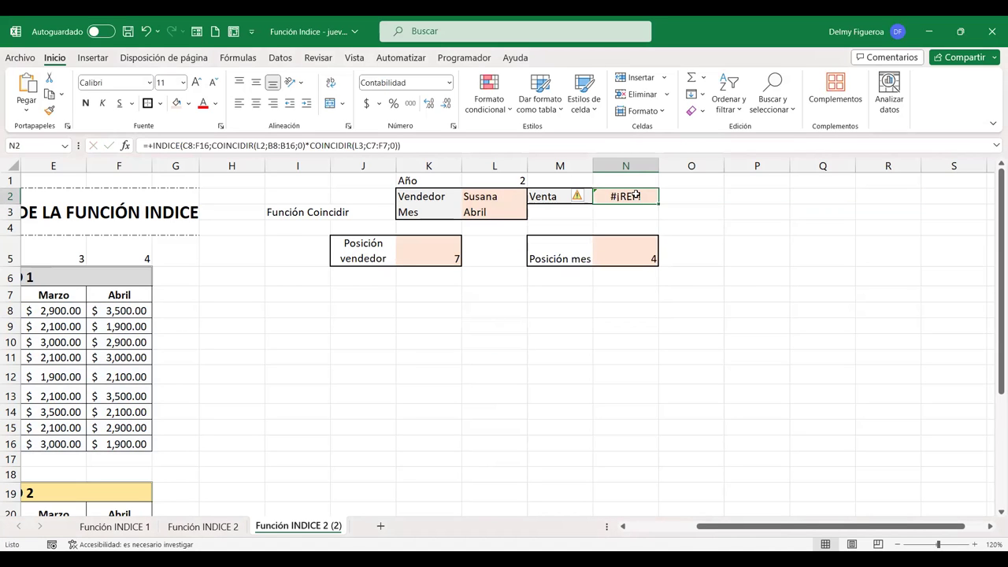
key("F2")
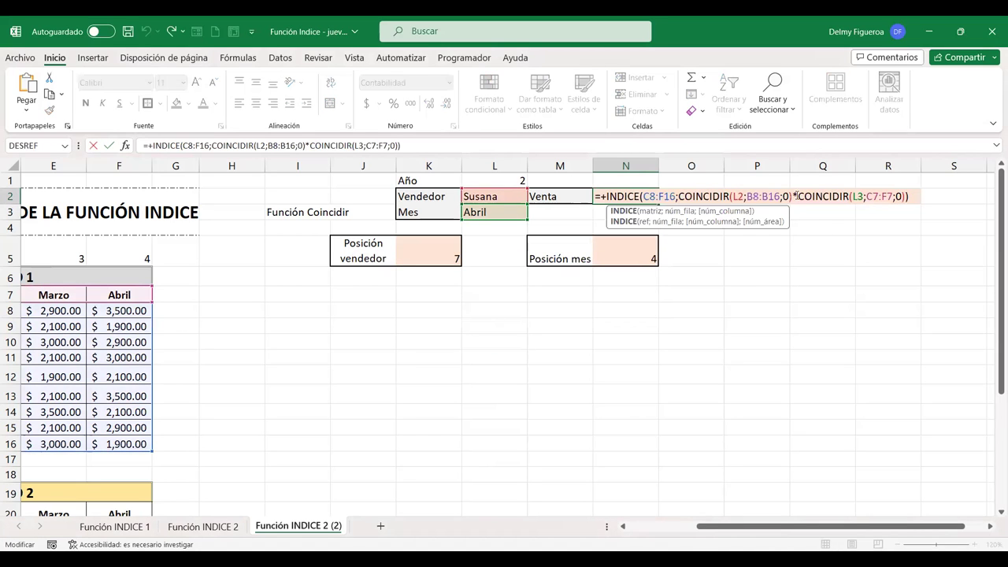
left_click(796, 196)
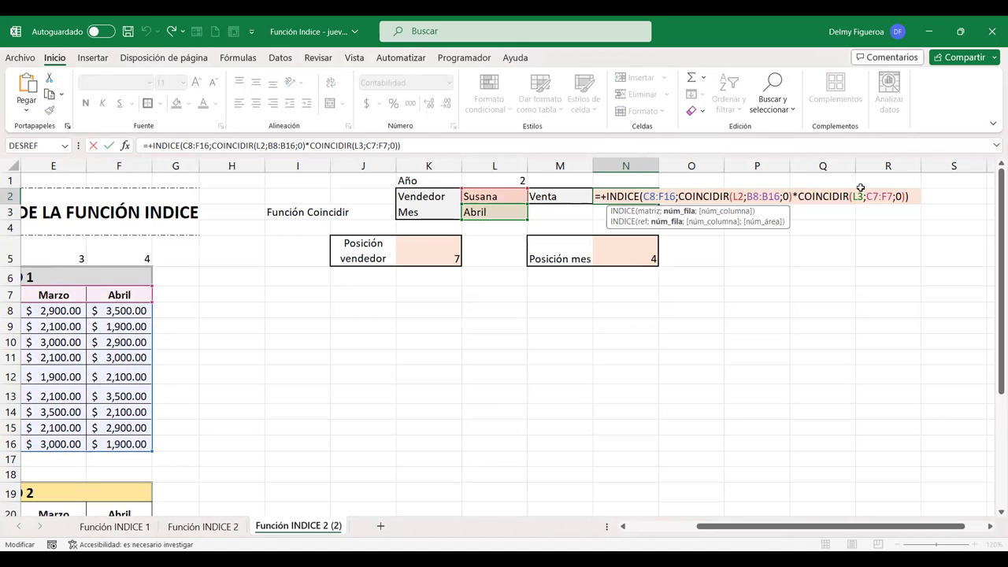
key("BackSpace")
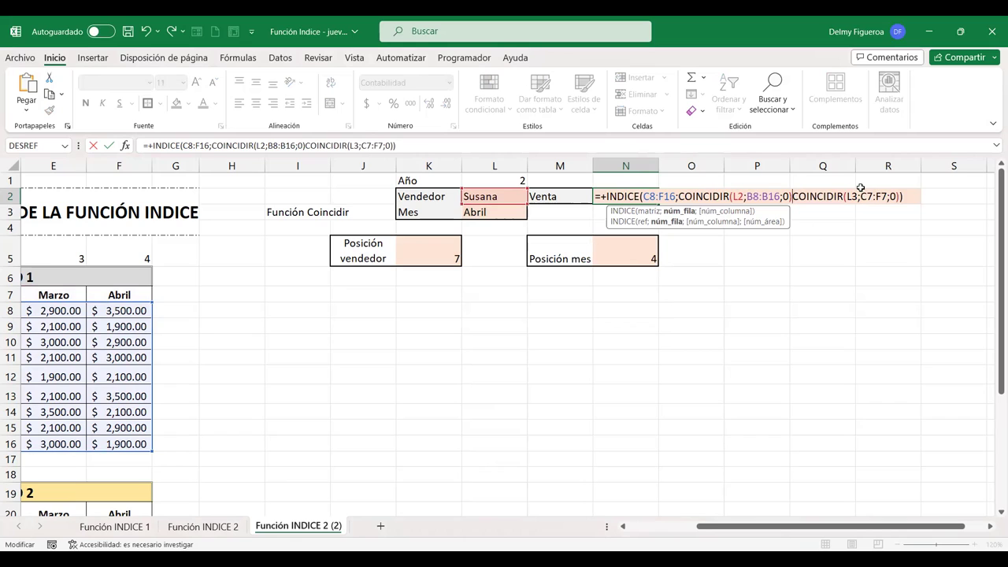
type(";")
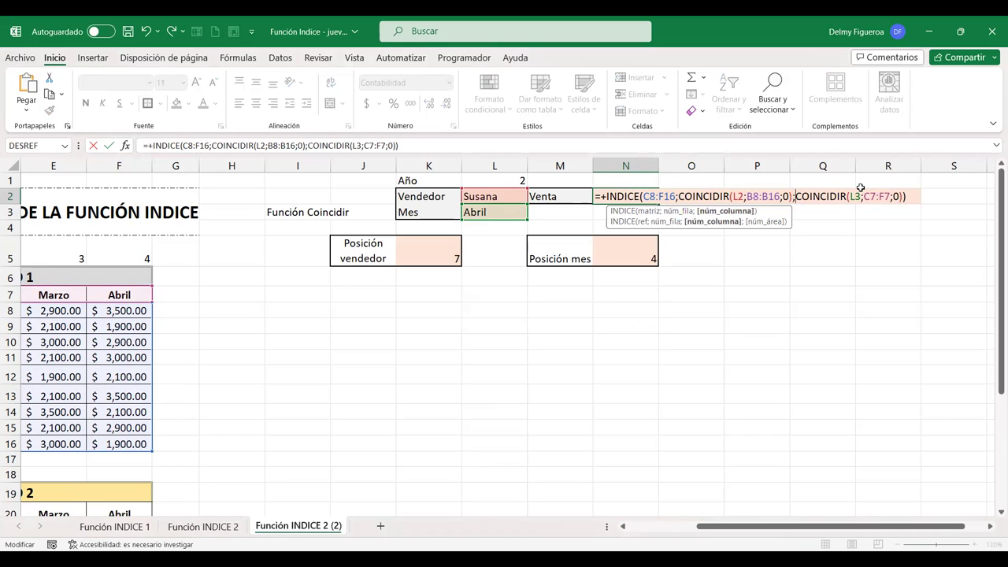
key("Return")
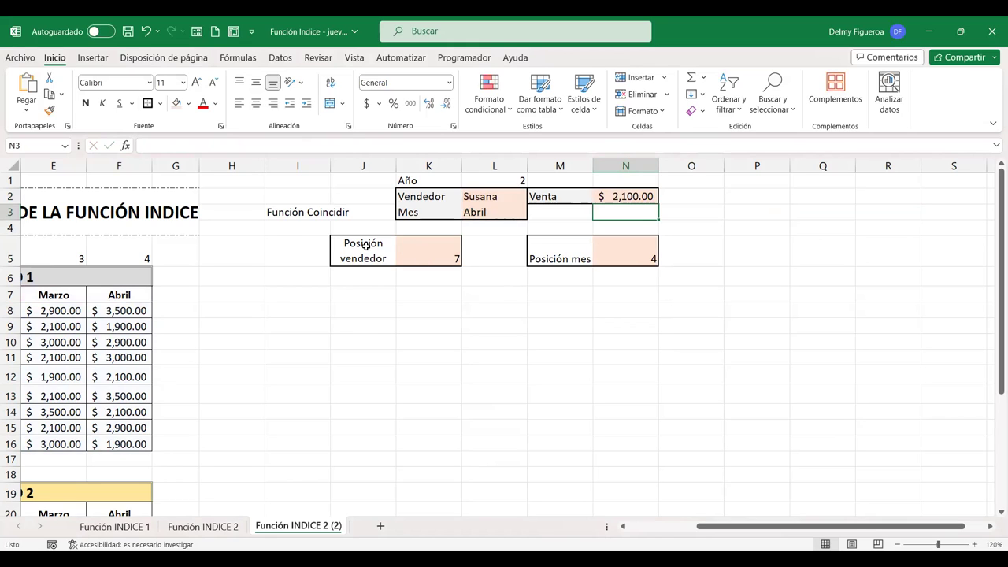
Step: Clear the helper cells J5:O5 holding the position labels and values
left_click_drag(372, 244, 666, 272)
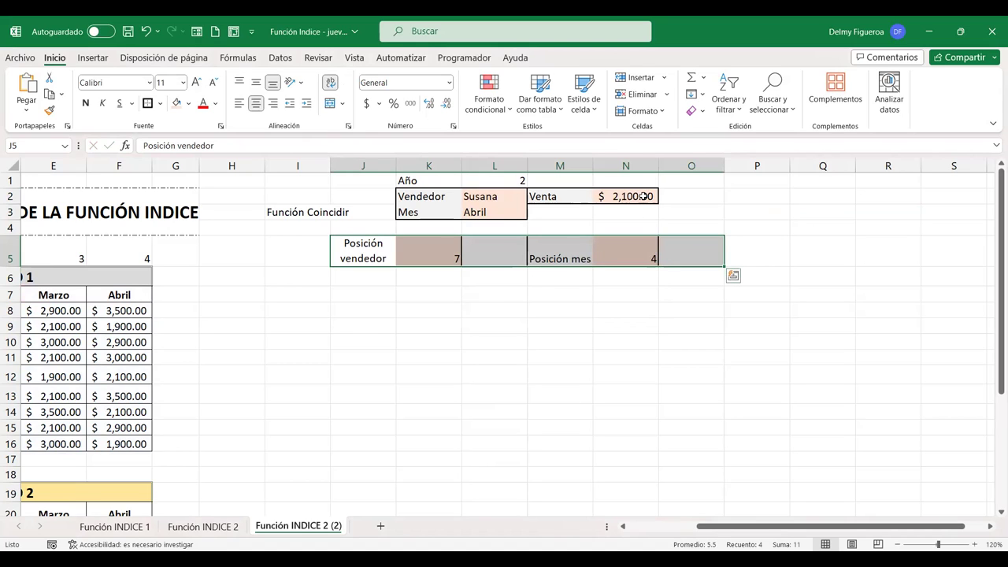
key("Delete")
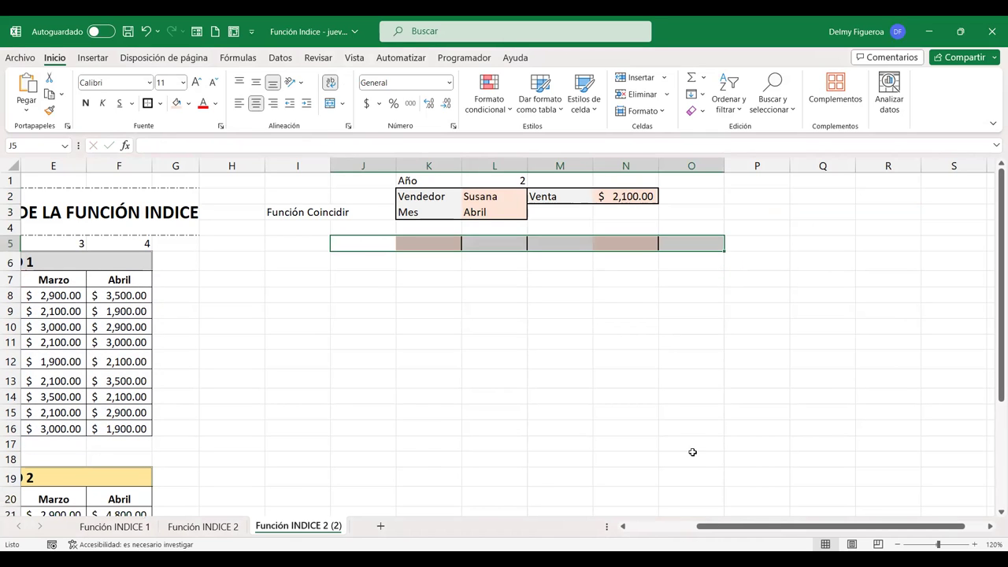
left_click_drag(773, 530, 705, 530)
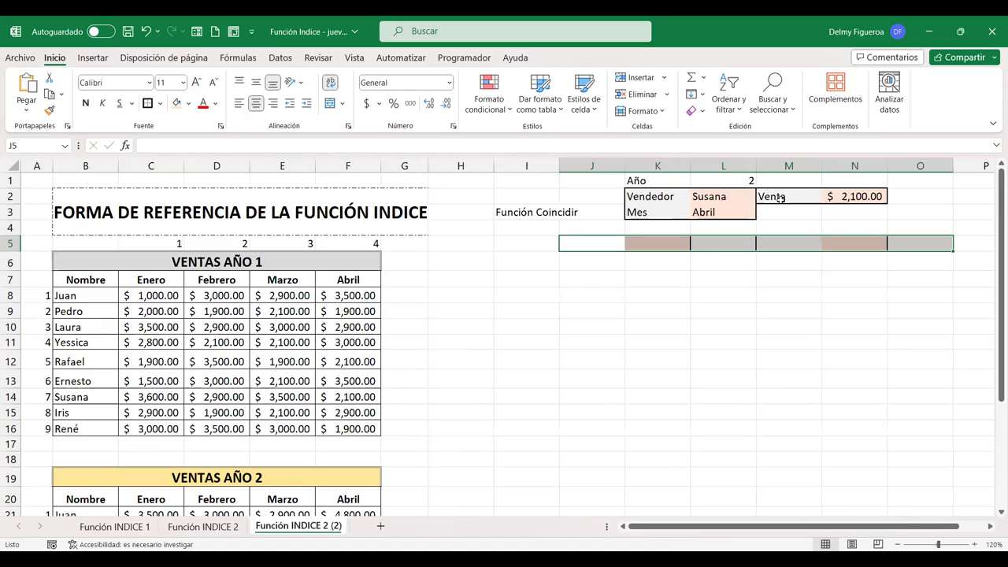
Step: Choose Yessica as the seller in L2 and check her sale in F11
left_click(740, 195)
left_click(762, 197)
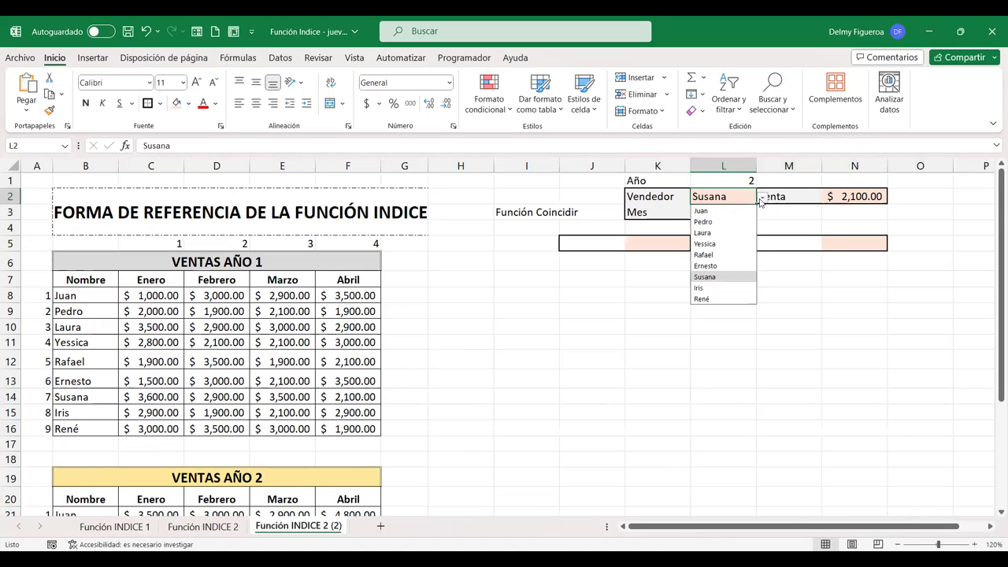
left_click(722, 244)
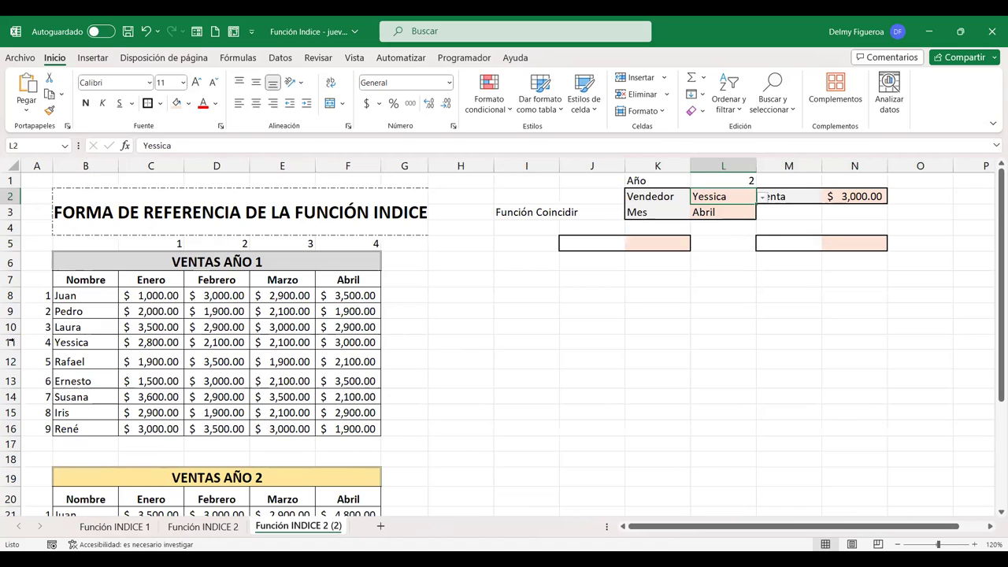
left_click(352, 344)
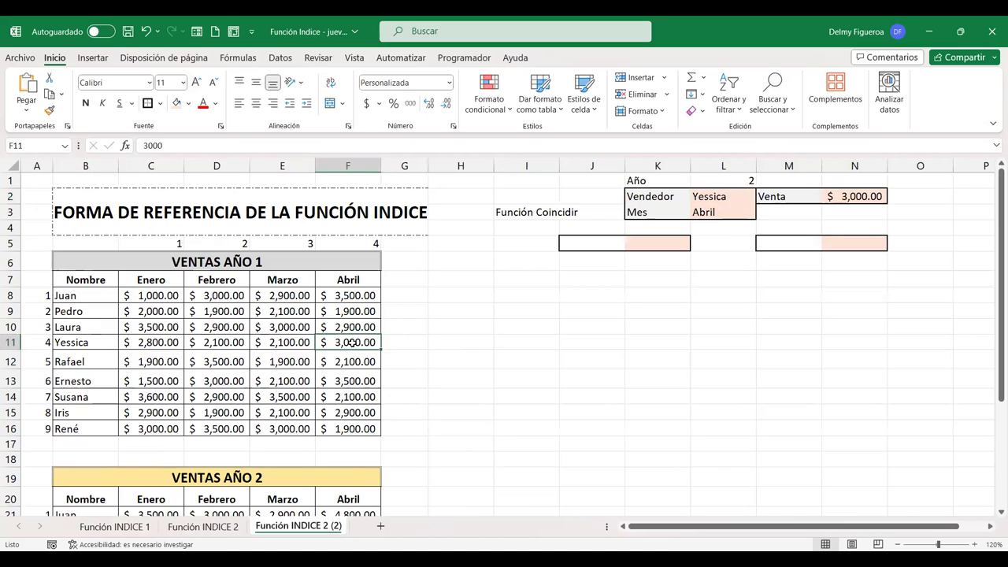
Step: Pick Febrero from the month dropdown in L3
left_click(725, 214)
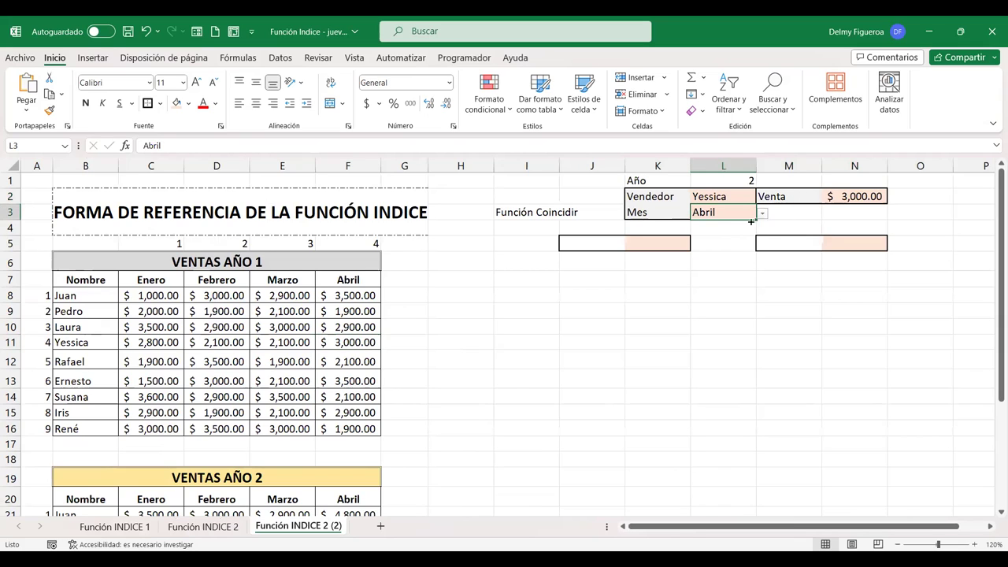
left_click(763, 214)
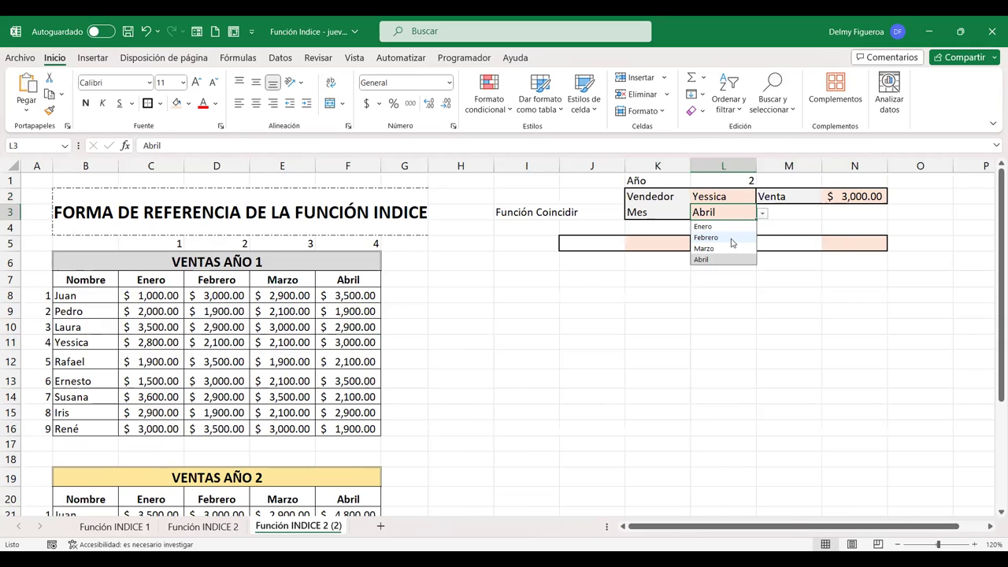
left_click(731, 238)
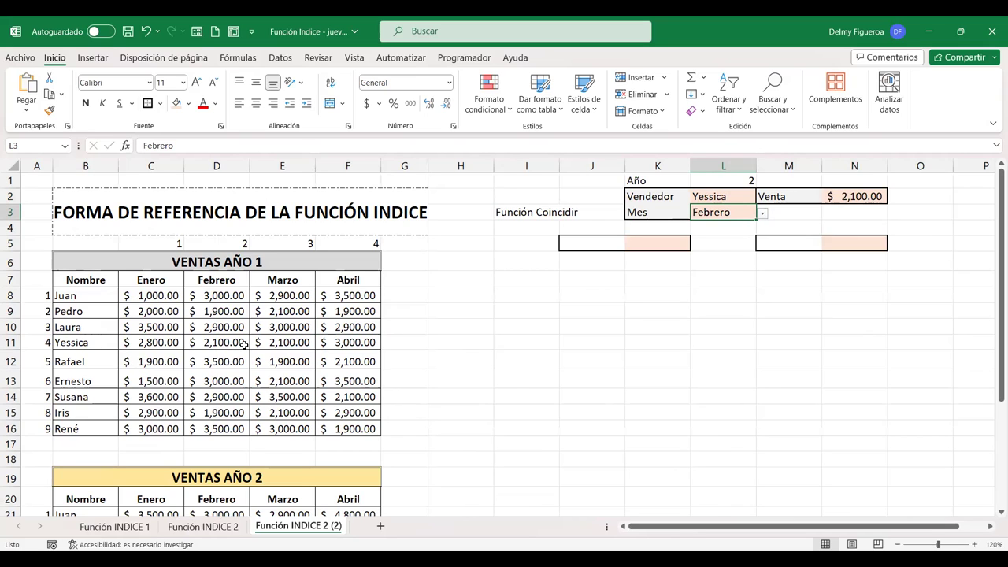
left_click(609, 295)
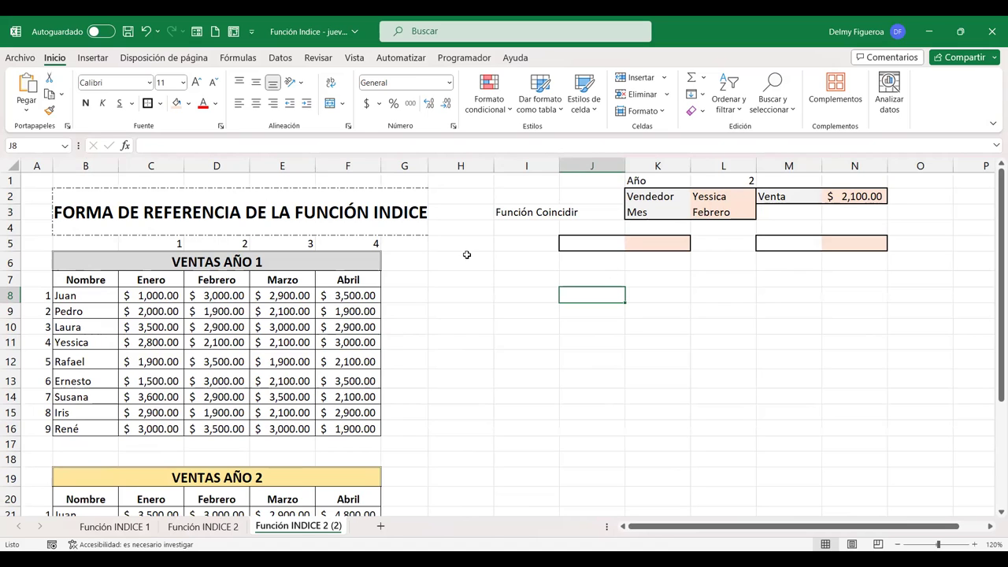
left_click_drag(162, 296, 341, 435)
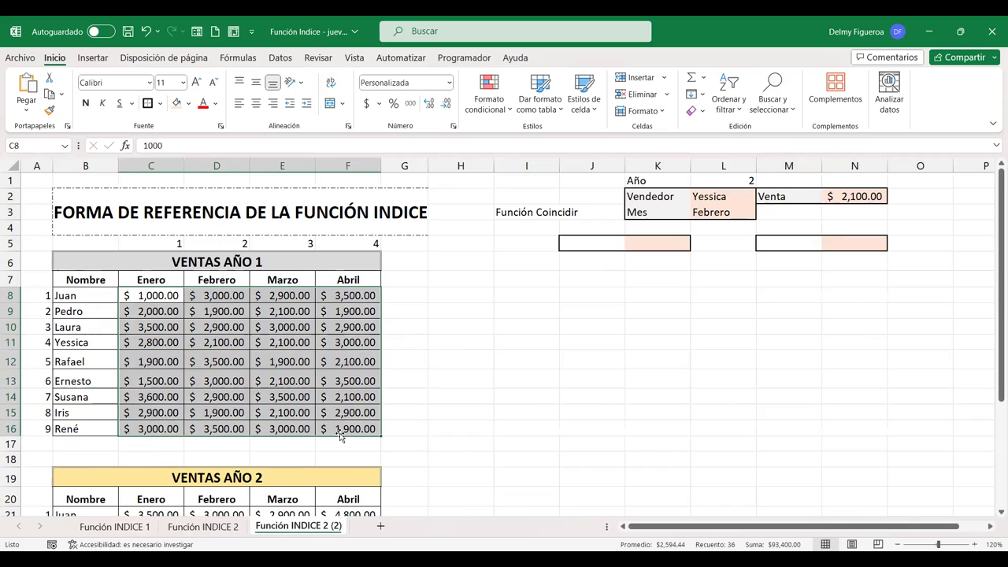
left_click(333, 335)
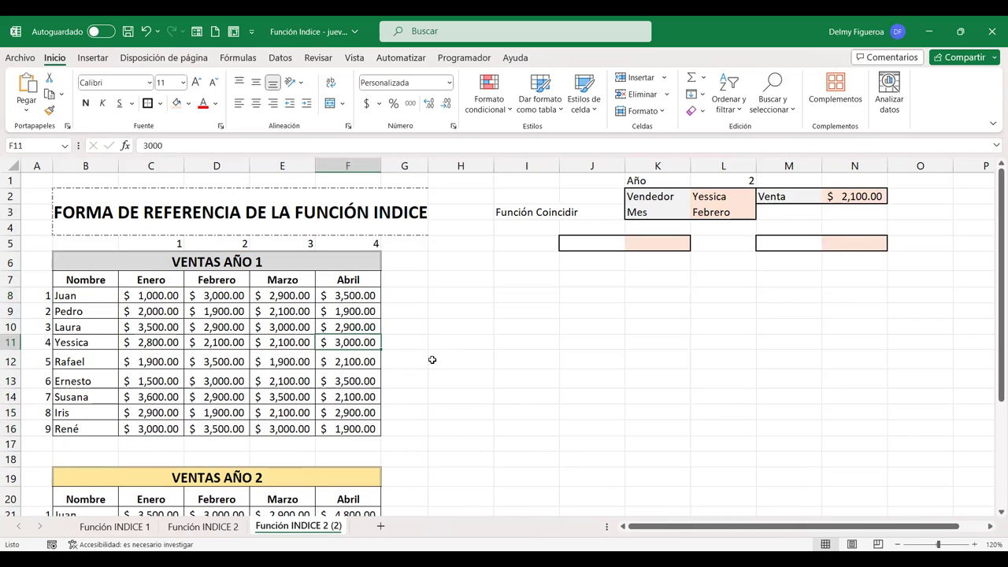
scroll(236, 472, "down", 3)
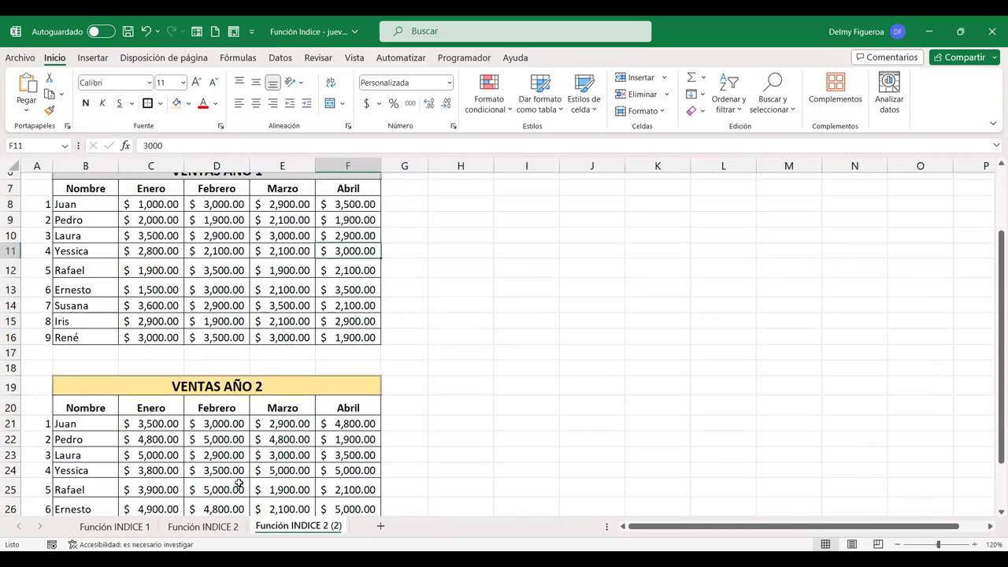
scroll(239, 479, "up", 3)
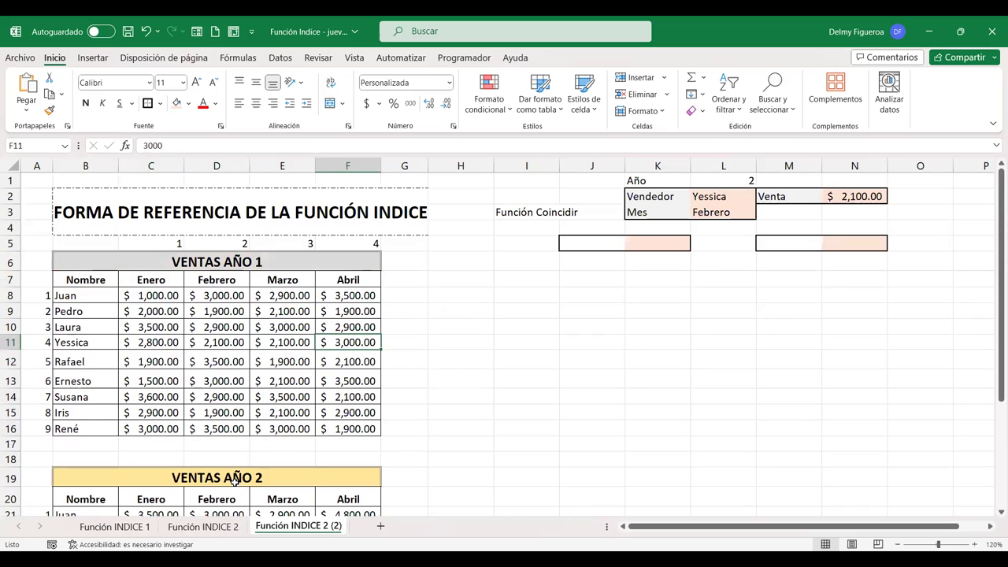
left_click(528, 275)
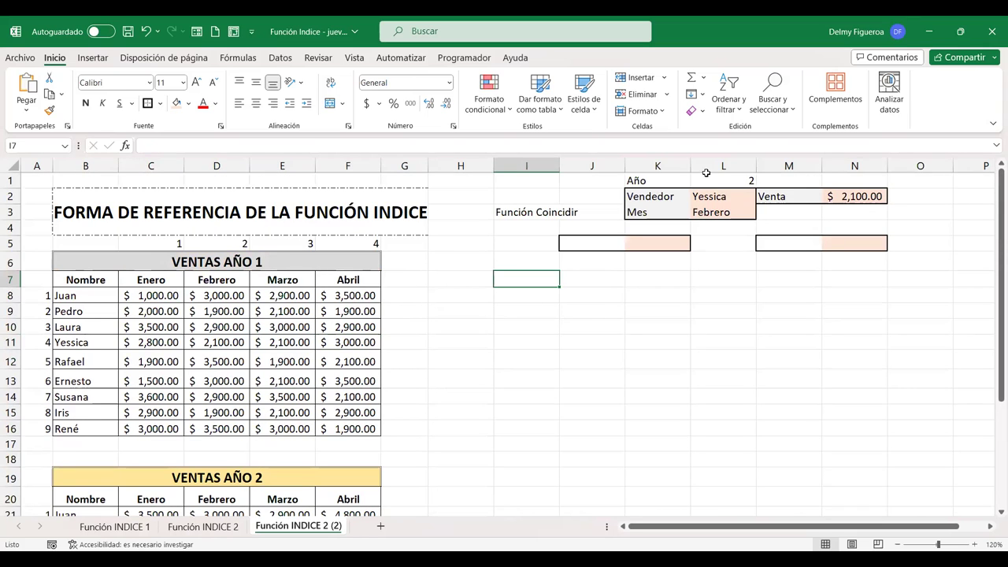
left_click(737, 180)
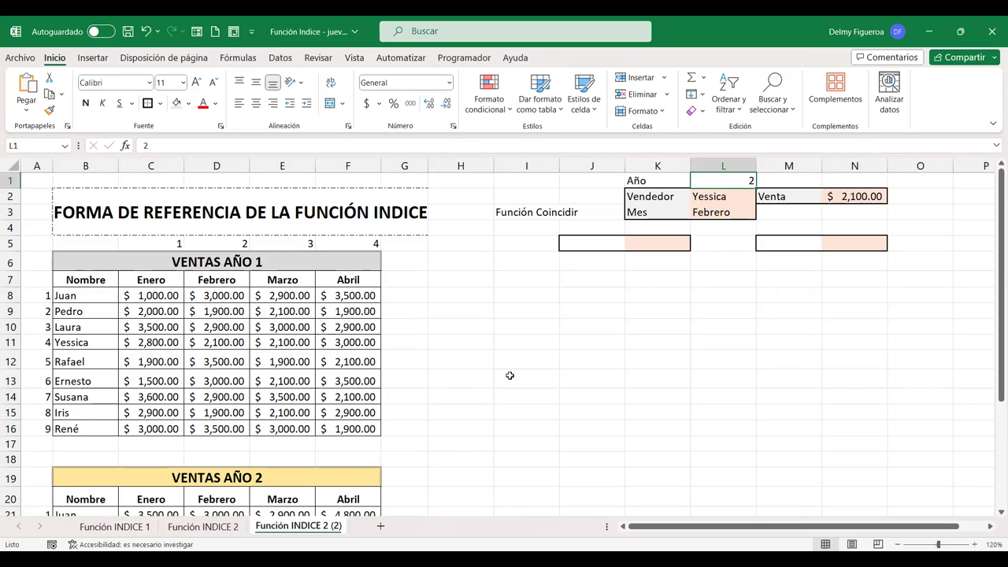
left_click(525, 296)
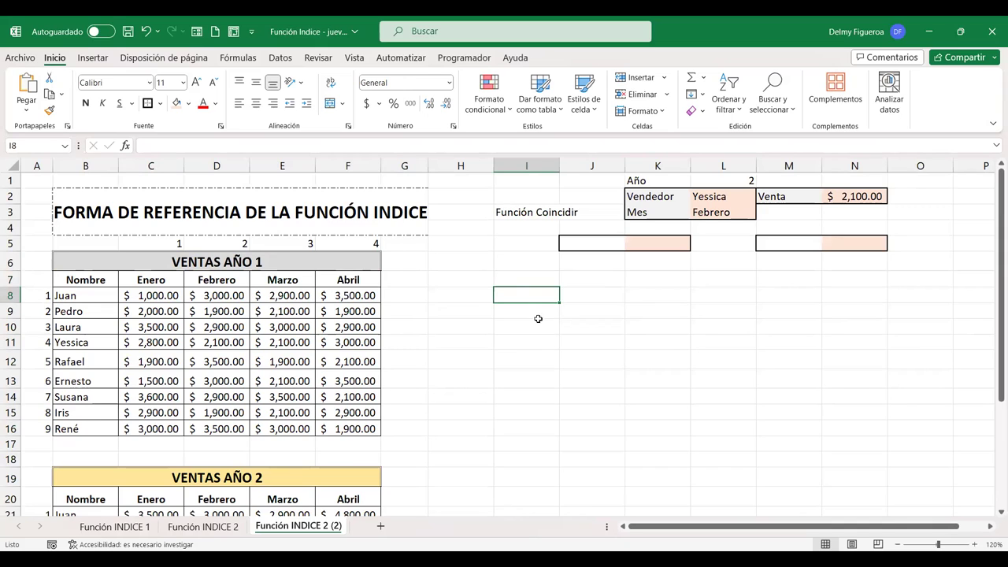
left_click(721, 198)
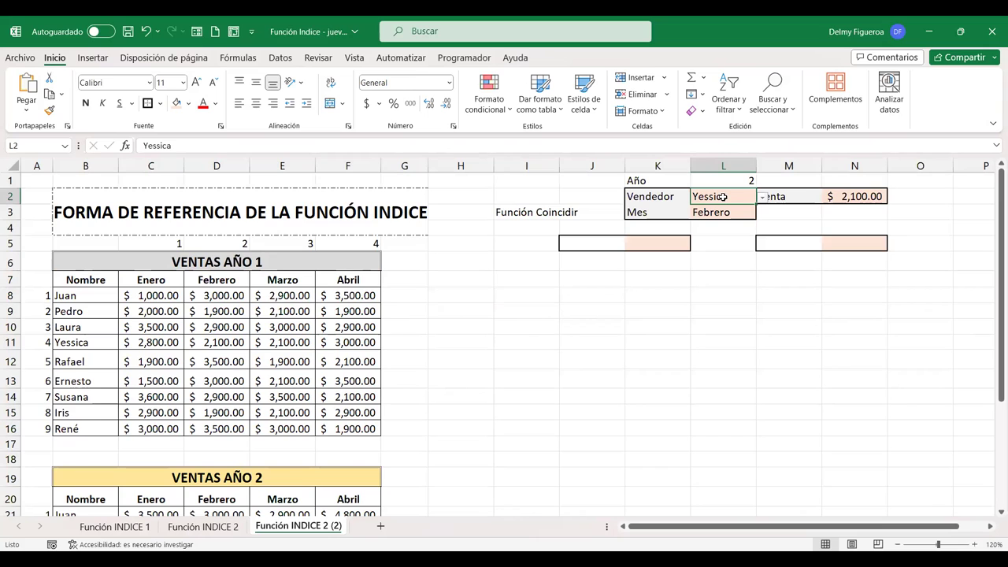
left_click(866, 196)
double_click(866, 196)
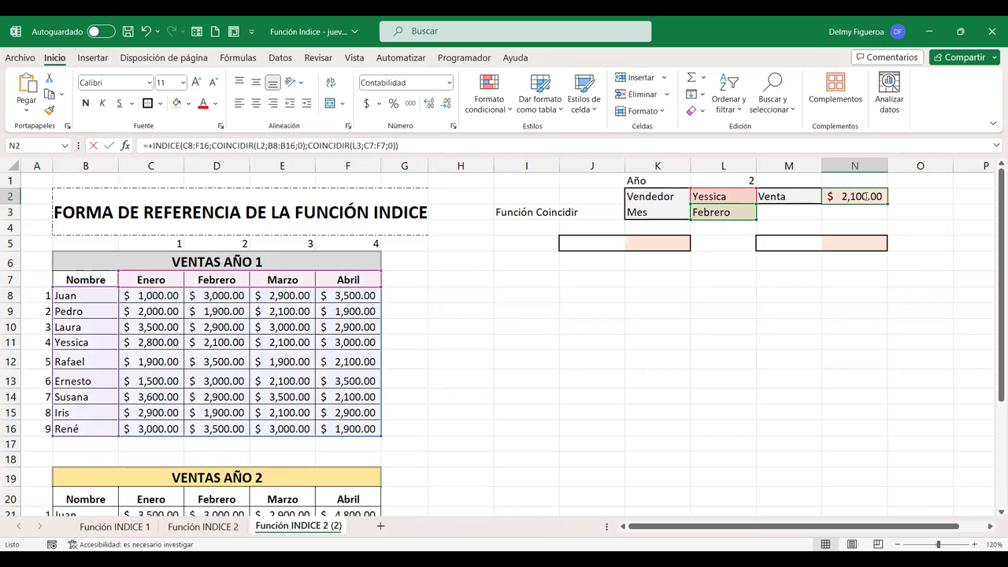
key("F2")
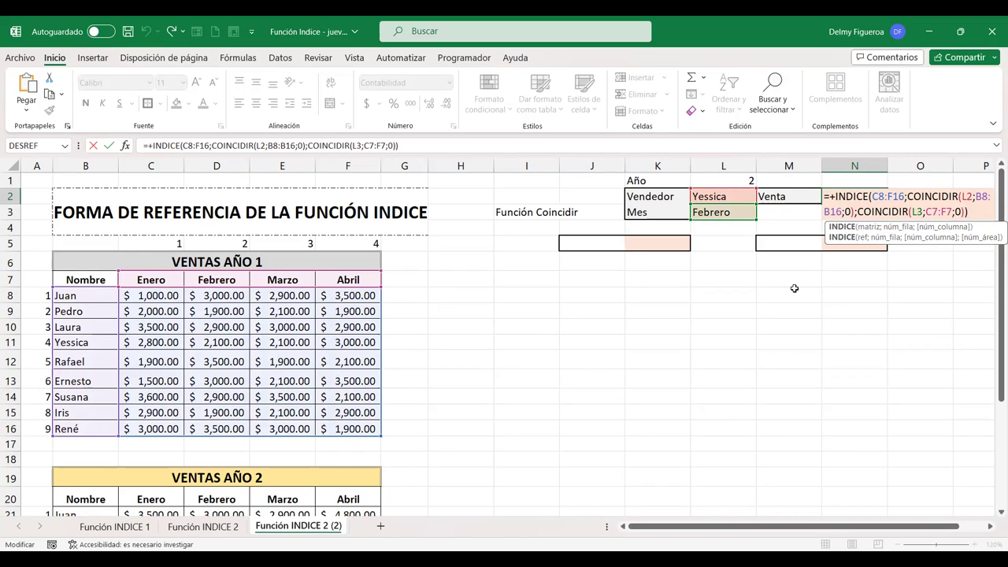
key("Return")
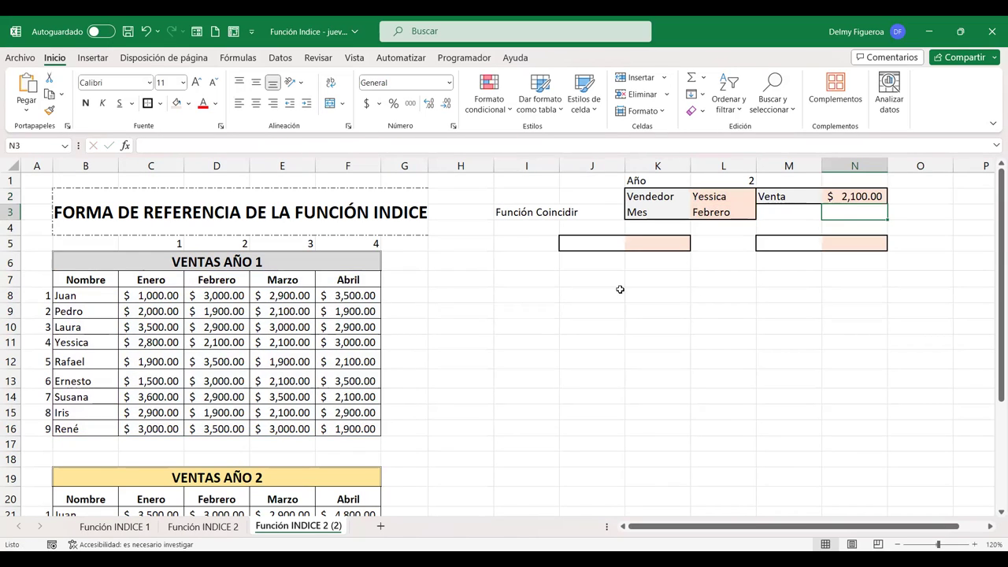
left_click(532, 310)
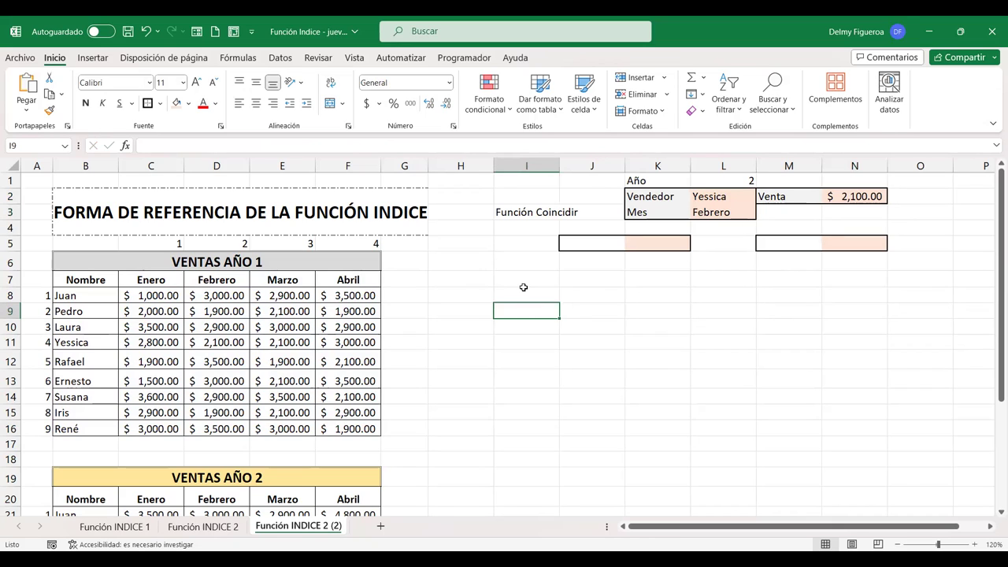
left_click(523, 293)
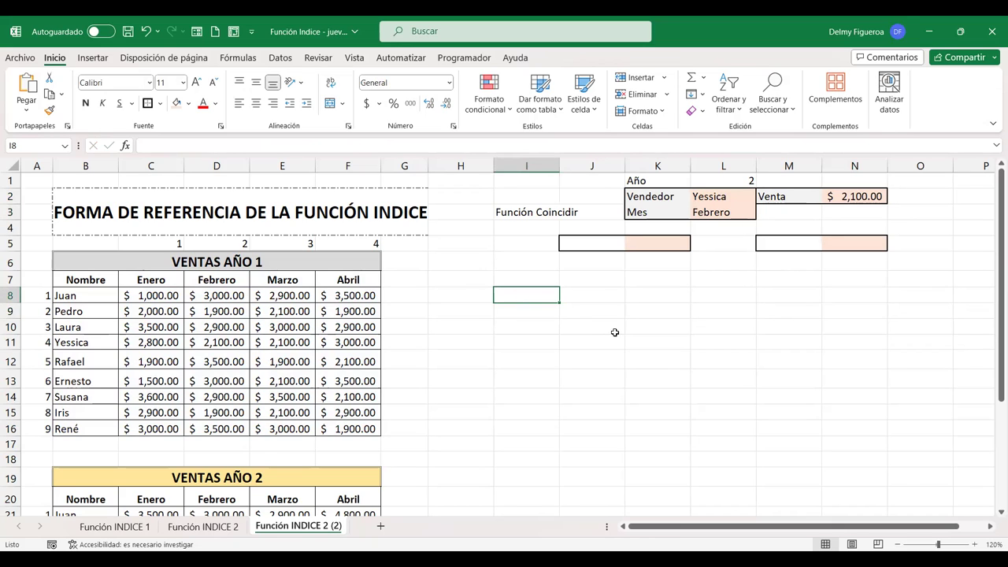
type("+c")
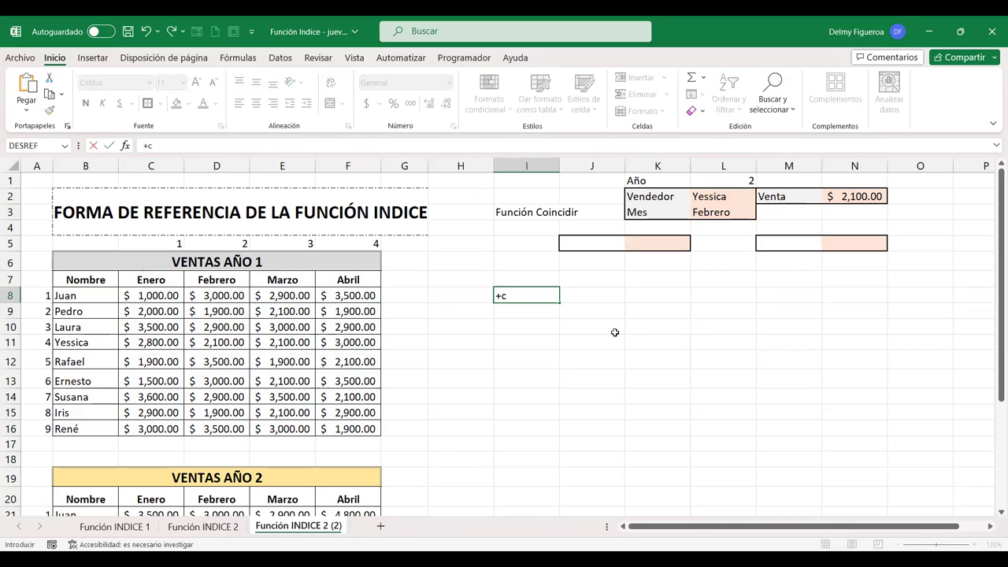
type("oin")
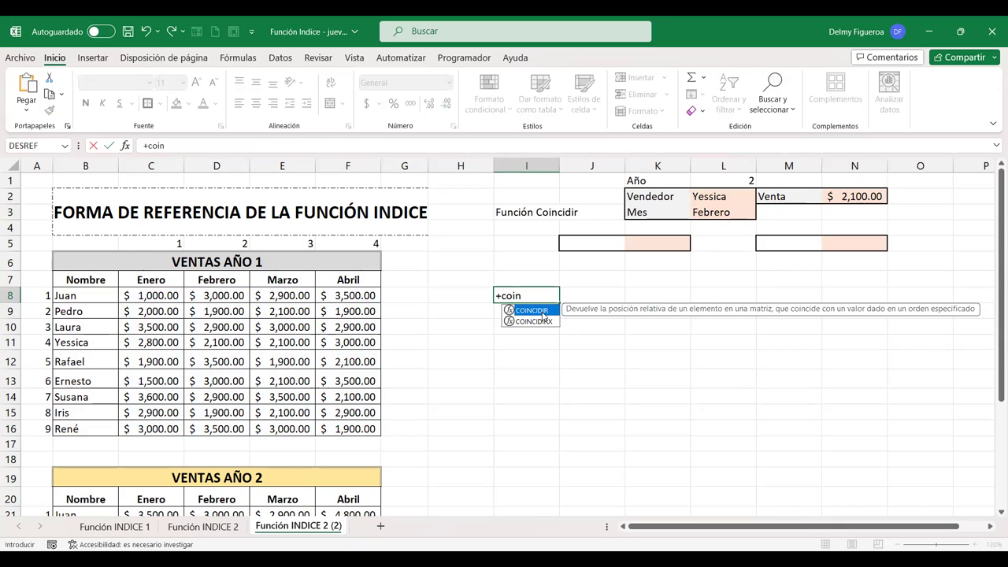
double_click(542, 315)
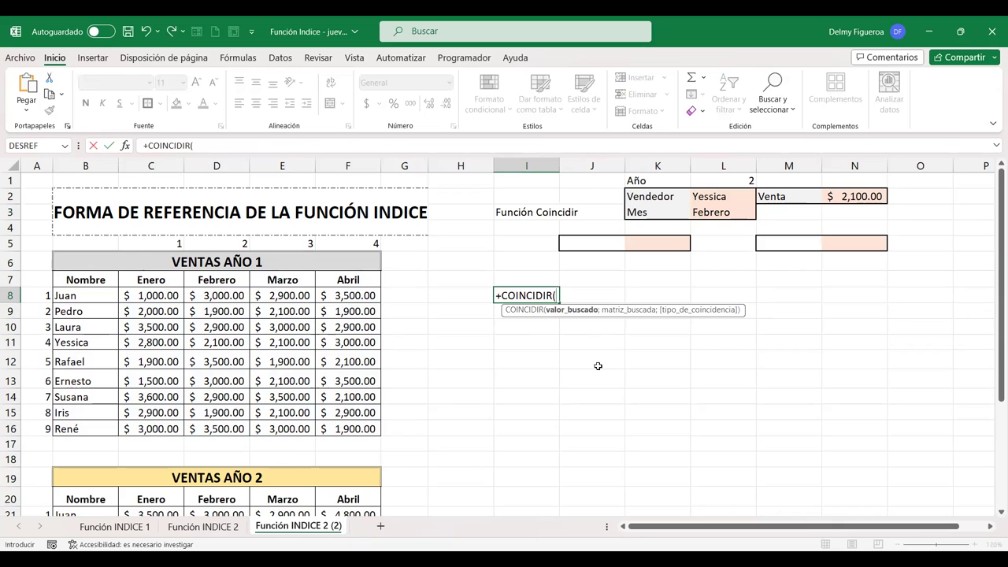
key("Escape")
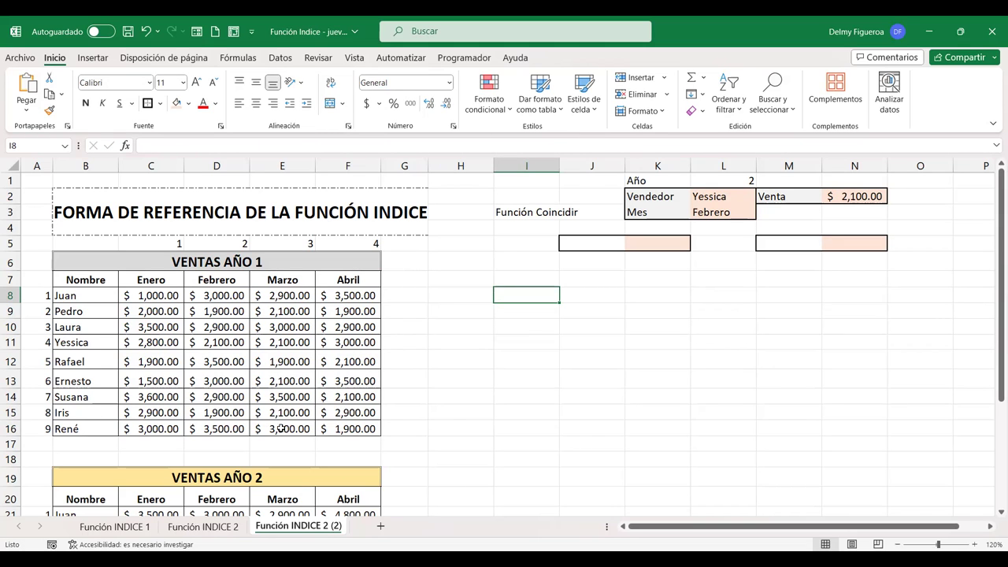
scroll(390, 394, "down", 1)
scroll(381, 412, "up", 1)
Step: Copy the Función INDICE 2 (2) sheet to the end of the workbook
right_click(288, 531)
left_click(323, 388)
left_click(282, 463)
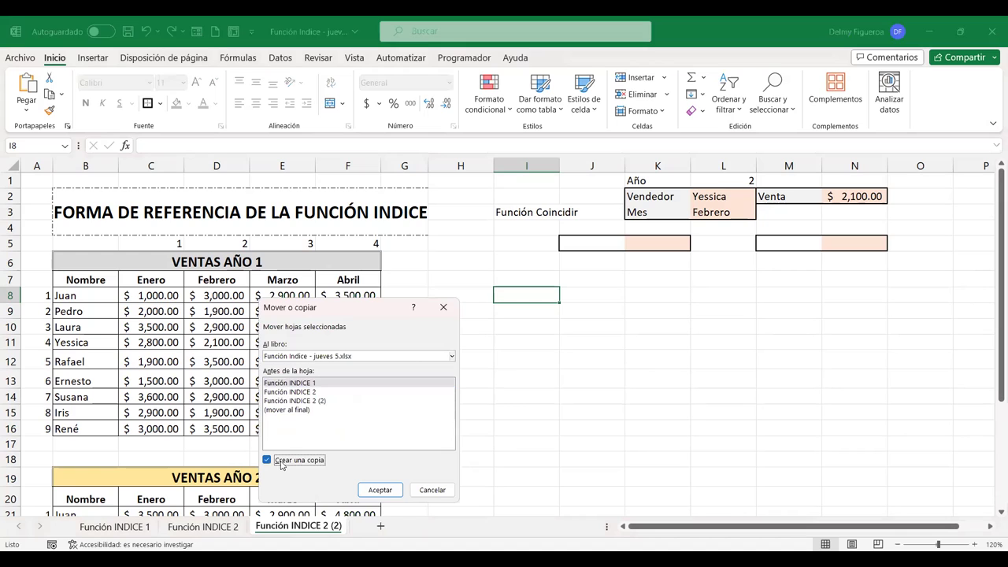
left_click(298, 410)
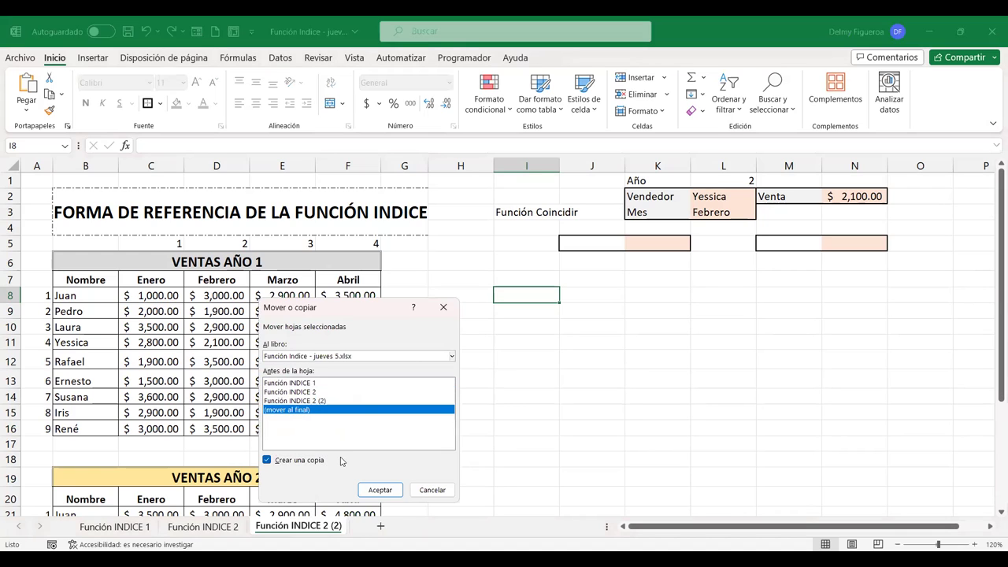
left_click(386, 494)
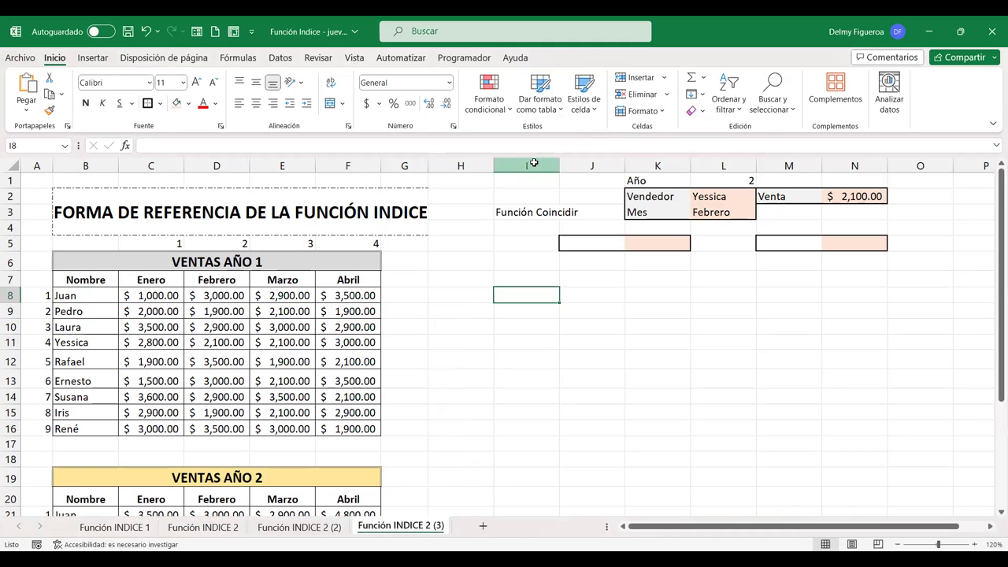
Step: Delete columns I through P on the new copy and return to A1
left_click(534, 160)
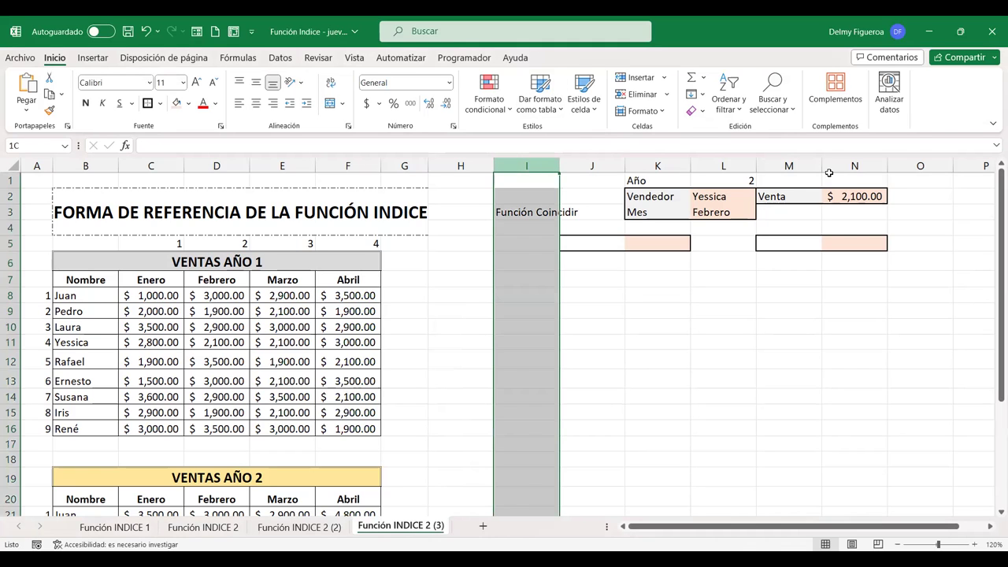
left_click(984, 166, "shift")
right_click(833, 168)
left_click(877, 326)
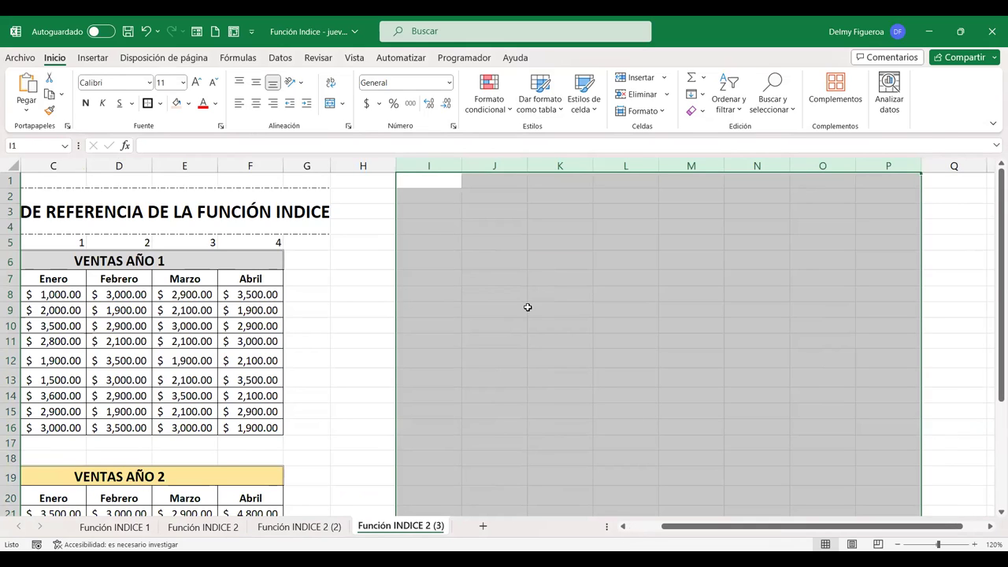
left_click(625, 358)
key("ctrl+Home")
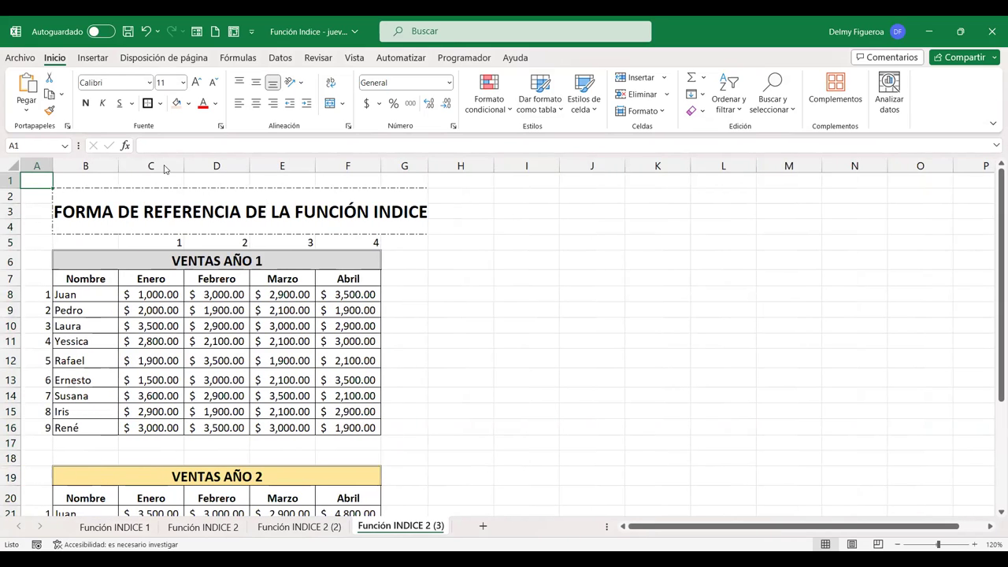
Step: Remove the 1–9 row numbers from A8:A16 beside the Ventas Año 1 table
right_click(166, 167)
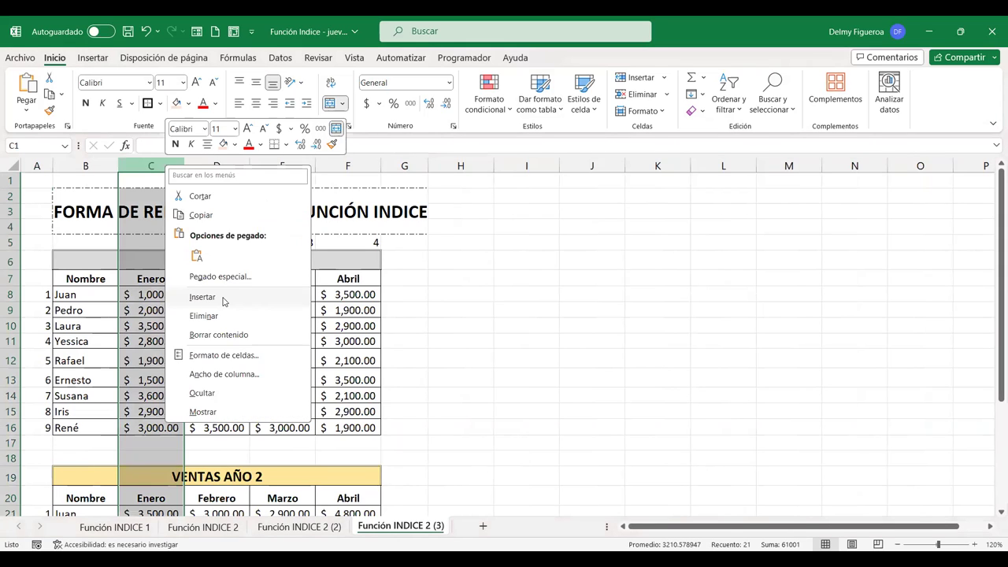
left_click(95, 165)
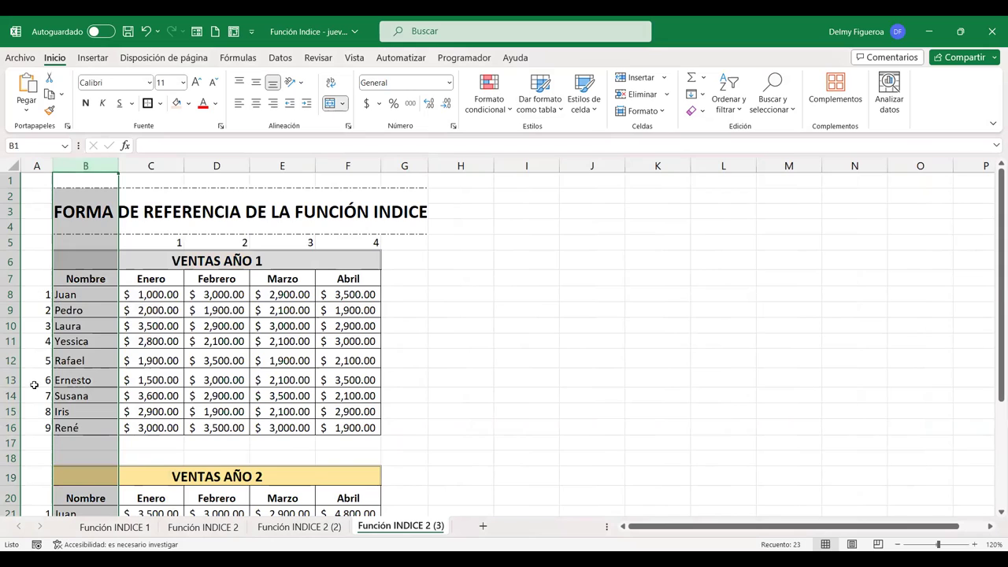
left_click_drag(36, 294, 36, 441)
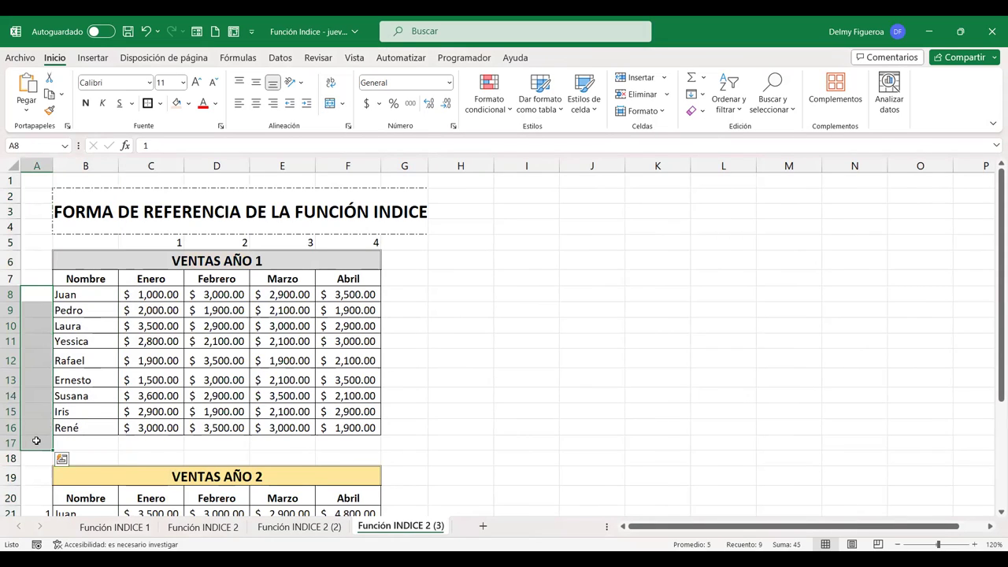
key("ctrl+z")
key("ctrl+z")
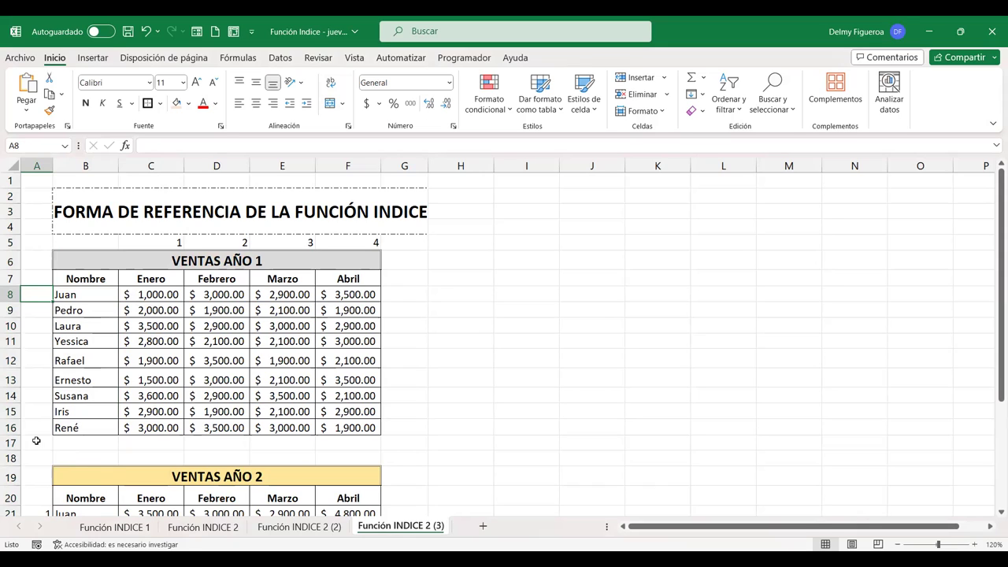
Step: Enter 1 in A8 and copy it down through A9:A16
type("1")
key("ctrl+Return")
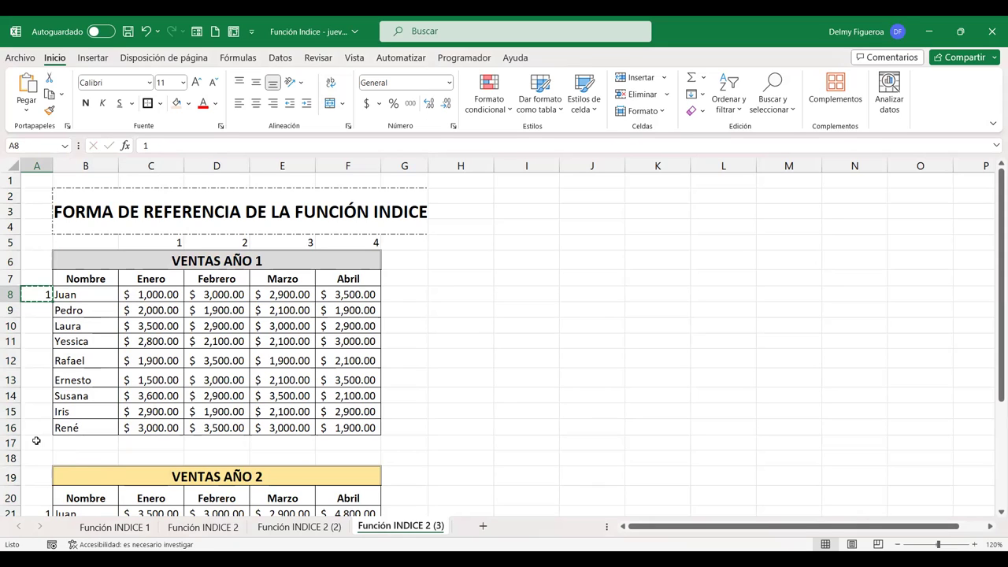
key("ctrl+c")
key("Down")
key("shift+Down")
key("shift+Down")
key("shift+Down")
key("shift+Down")
key("shift+Down")
key("shift+Down")
key("shift+Up")
key("Return")
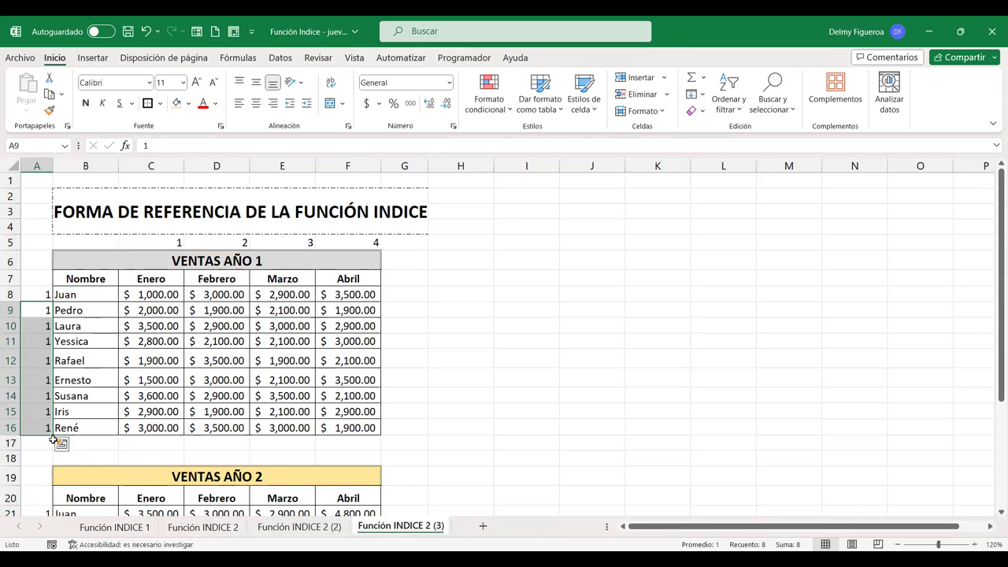
Step: Enter 2 in A21 and copy it down through A22:A29
scroll(54, 440, "down", 3)
left_click(38, 418)
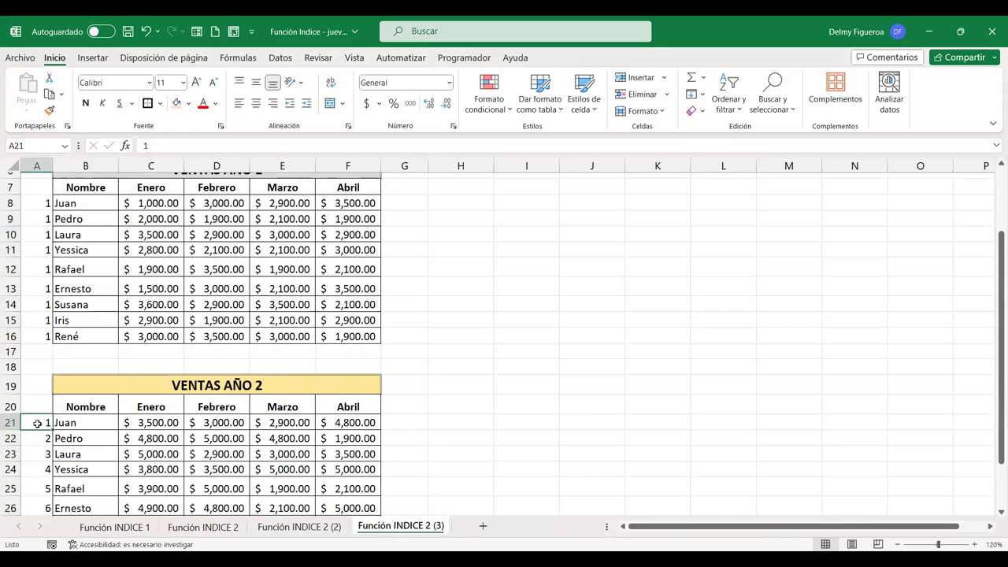
scroll(263, 372, "down", 1)
type("2")
key("Return")
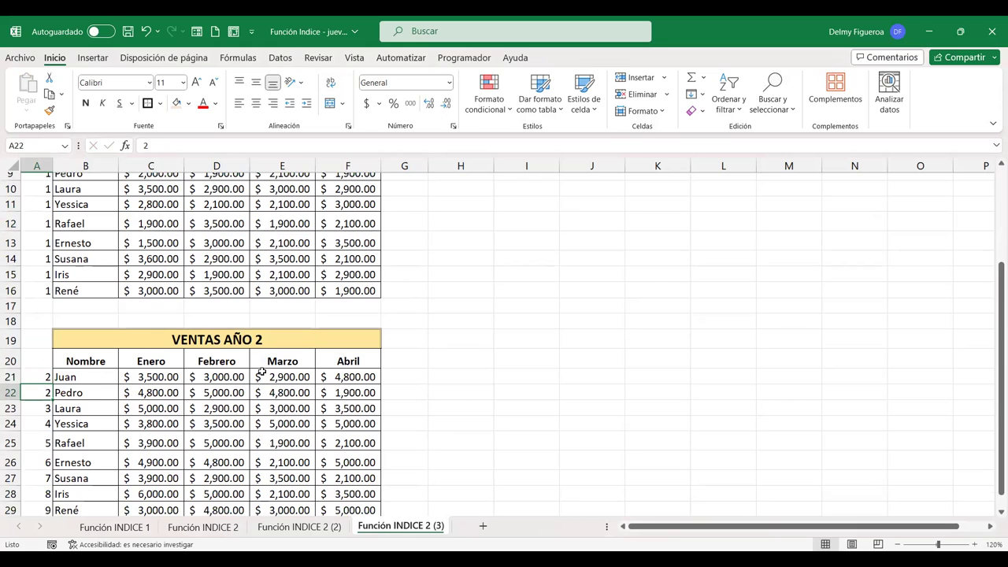
key("Up")
key("ctrl+c")
key("shift+Down")
key("shift+Down")
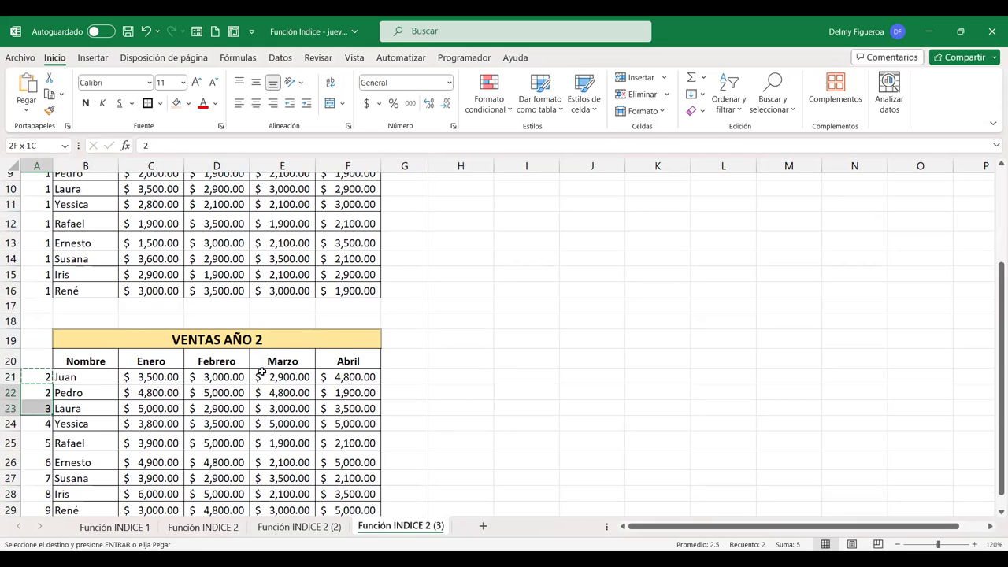
key("shift+Down")
key("shift+Down")
key("shift+Down")
key("shift+Down")
key("shift+Down")
key("shift+Down")
scroll(261, 370, "down", 1)
key("ctrl+v")
key("Escape")
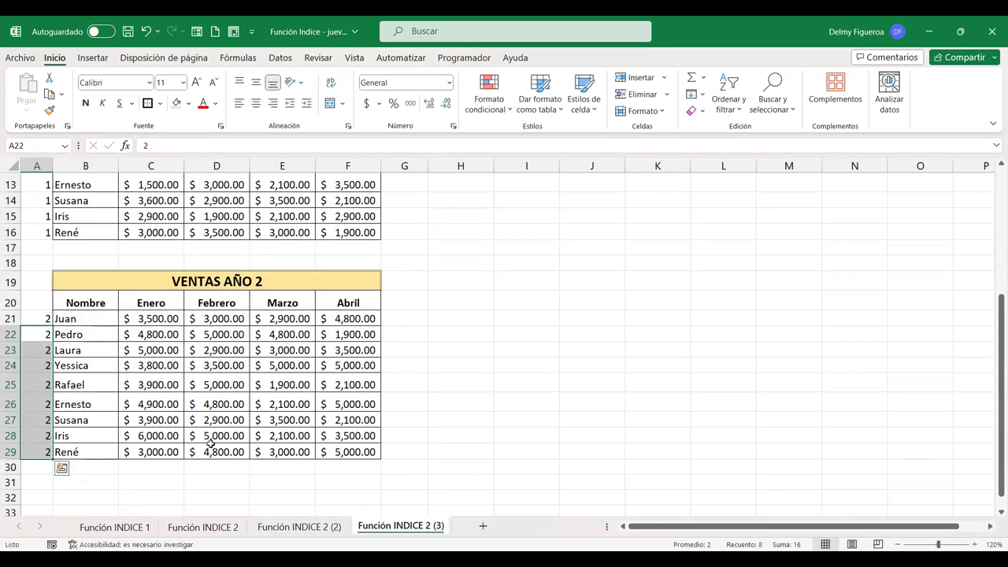
scroll(228, 422, "up", 3)
scroll(228, 422, "up", 1)
scroll(228, 421, "up", 1)
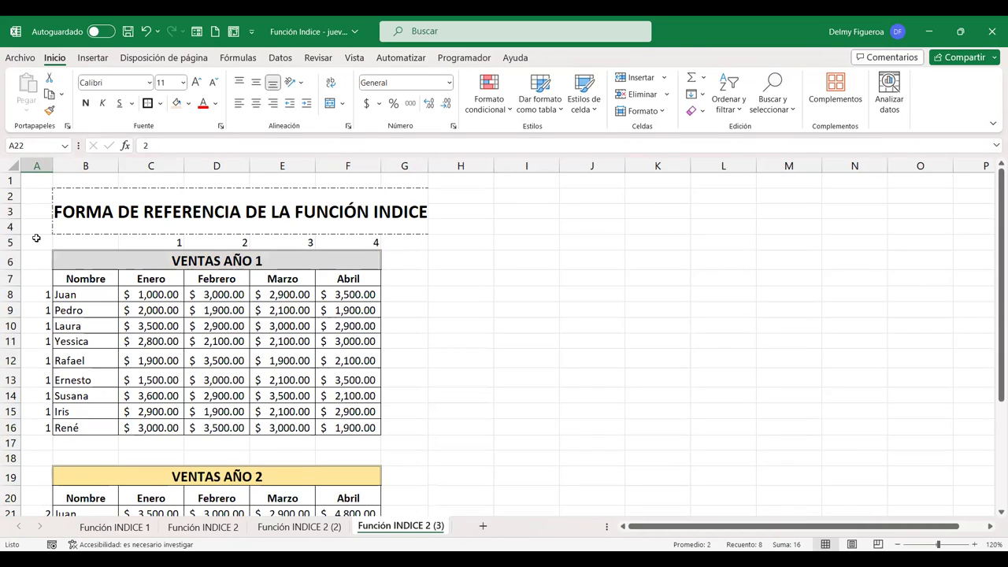
Step: Copy the Nombre header to A7, retitle it 'Año', and clear the 1s below
left_click(83, 279)
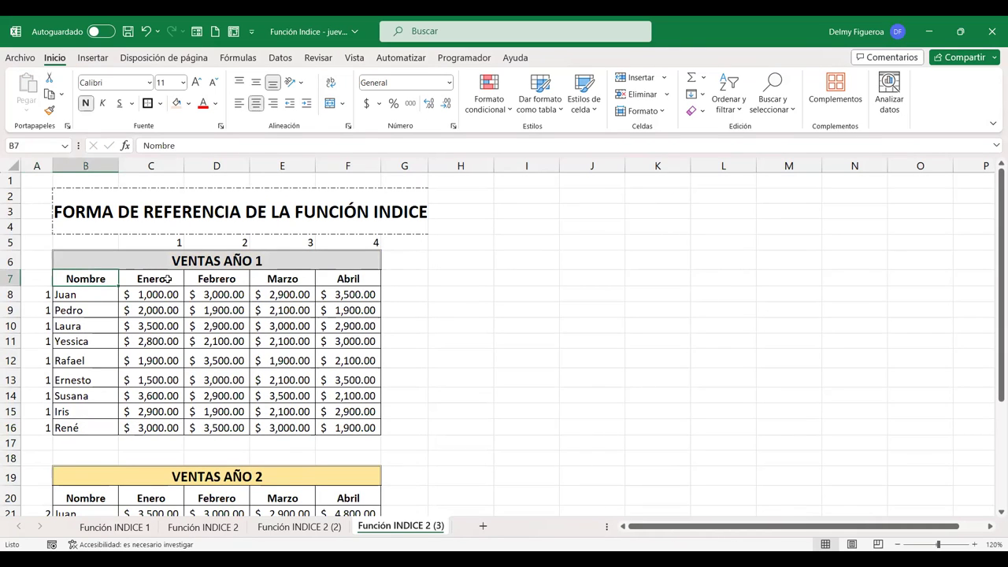
key("ctrl+c")
key("Left")
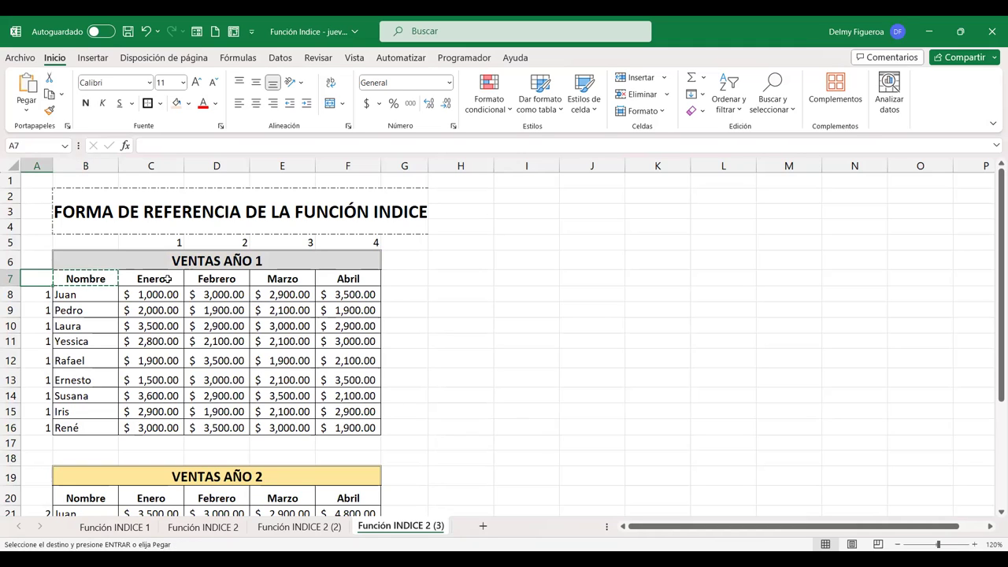
key("Return")
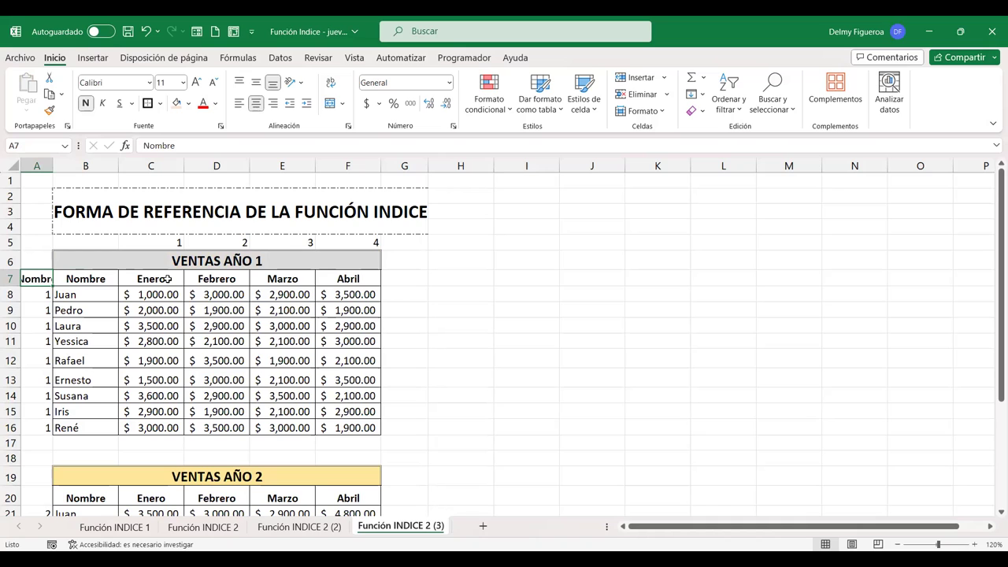
type("Año")
key("ctrl+Return")
key("Down")
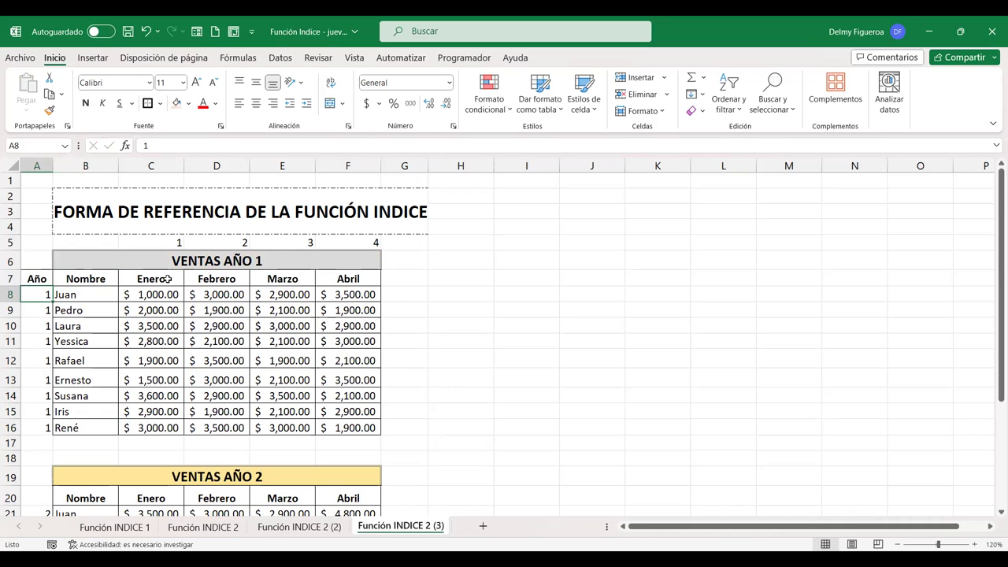
key("shift+Down")
key("shift+Down")
key("shift+Down")
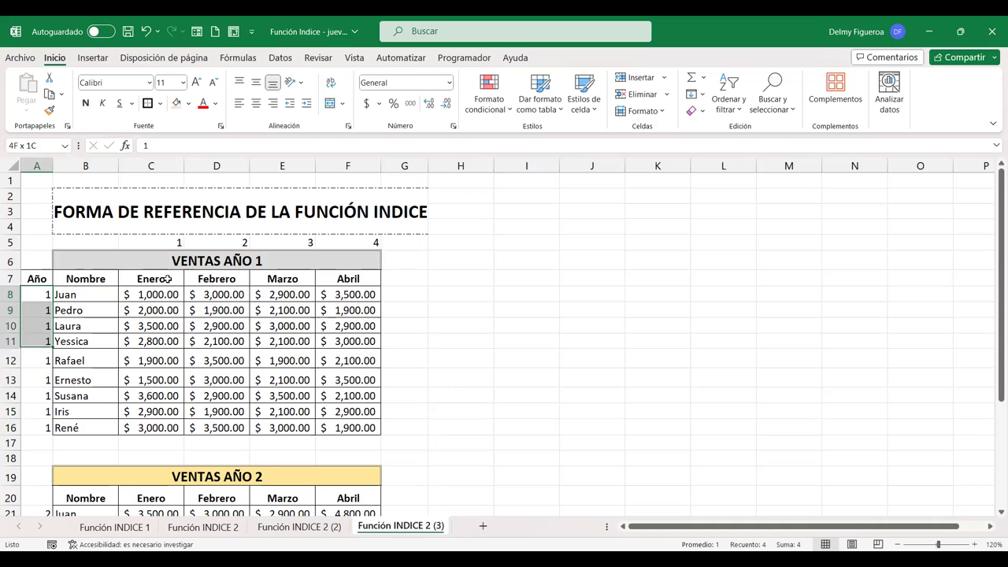
key("shift+Down")
key("shift+Down")
key("shift+Down")
key("shift+Down")
key("shift+Down")
key("Delete")
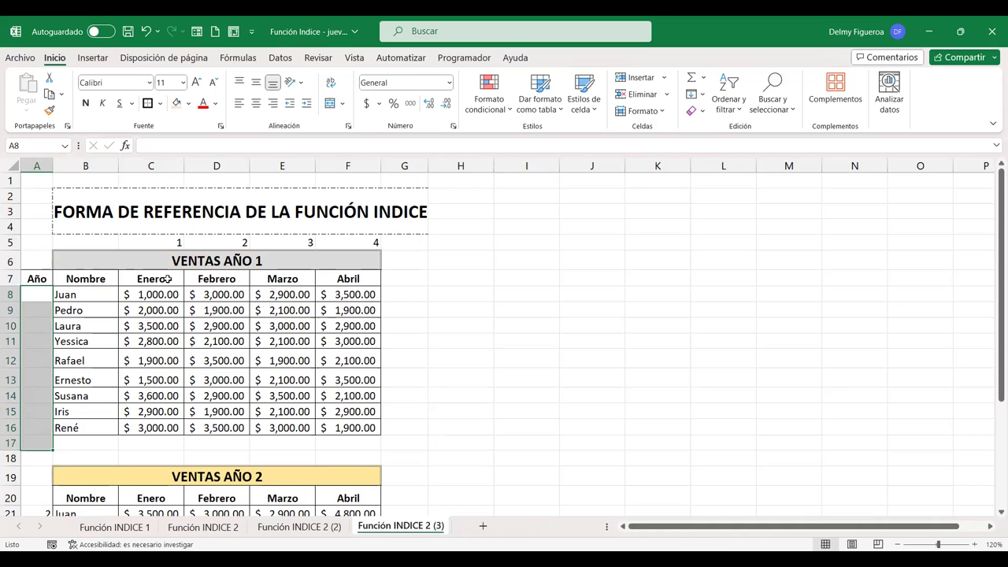
Step: Delete rows 17–19 and the second Nombre header row so year-2 rows follow directly
scroll(174, 303, "down", 2)
left_click(62, 346)
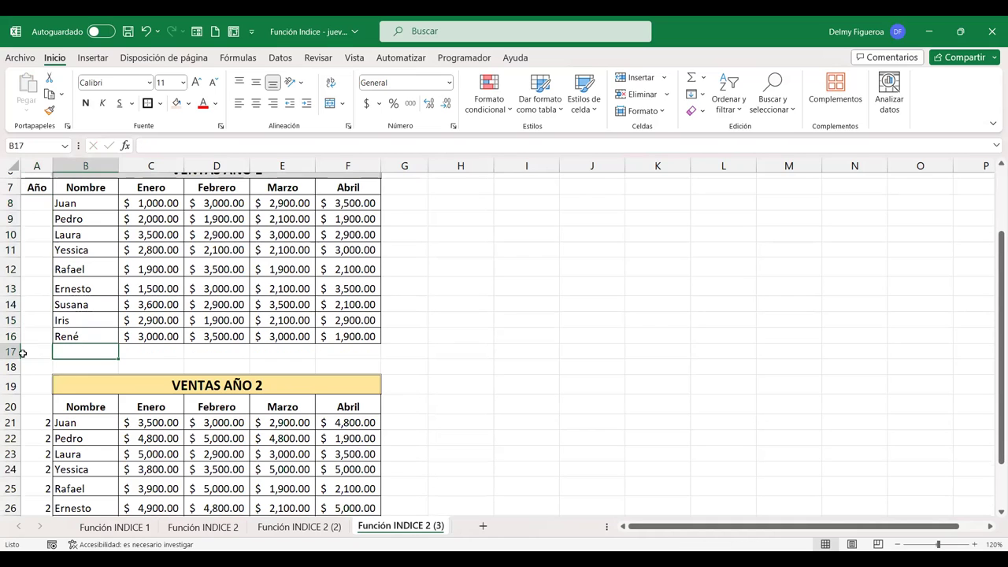
left_click(10, 354)
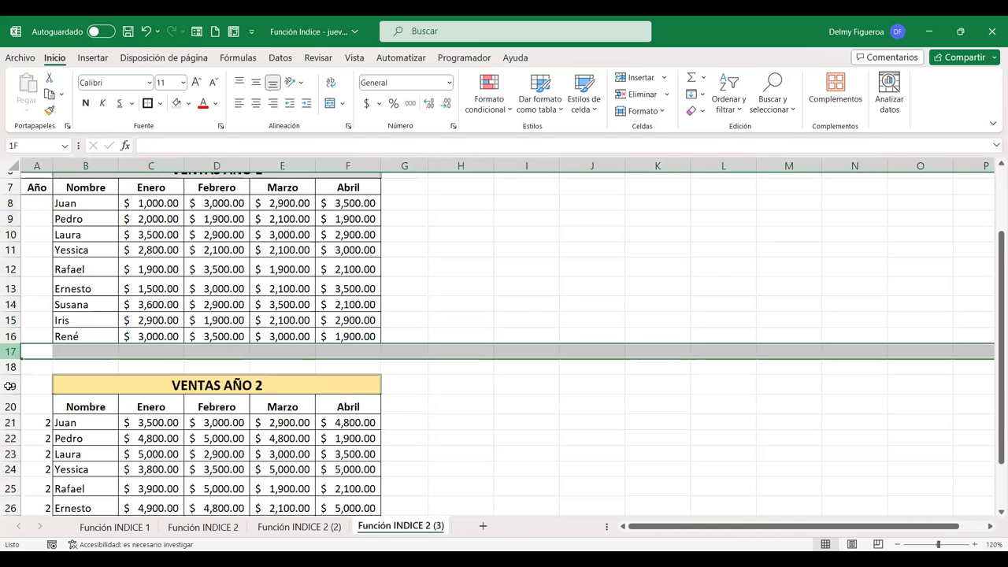
left_click_drag(9, 386, 10, 386)
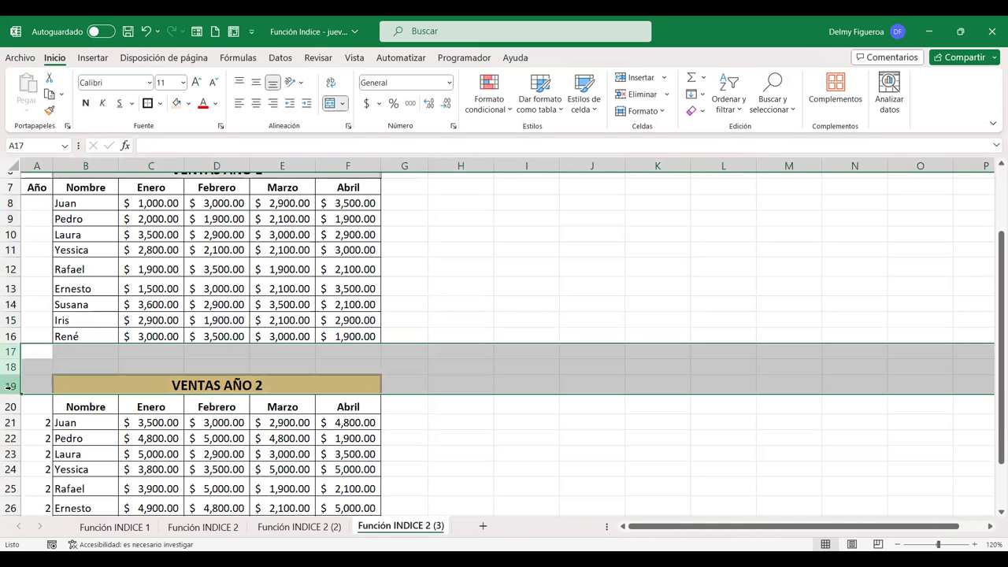
left_click(312, 528)
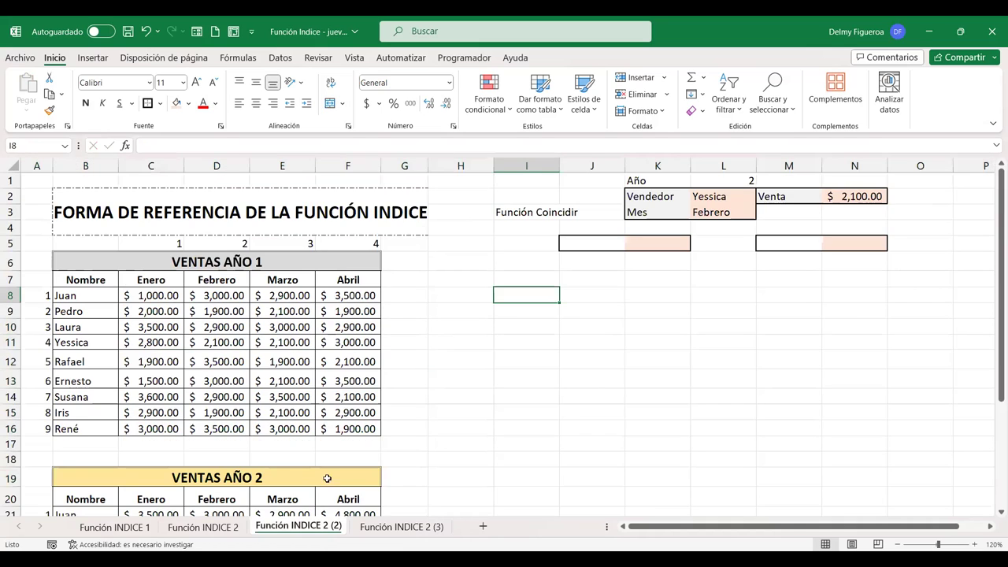
left_click(390, 527)
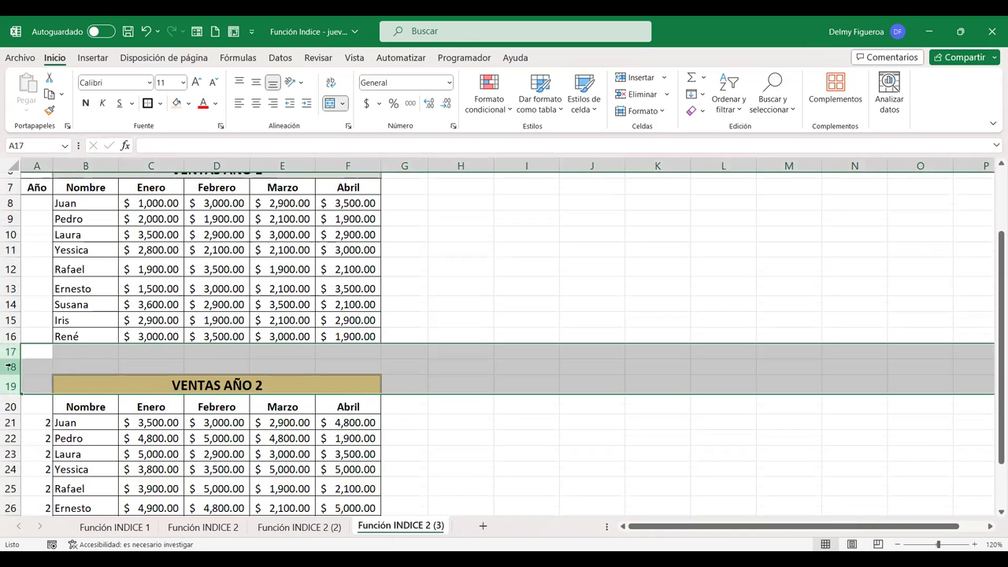
right_click(10, 367)
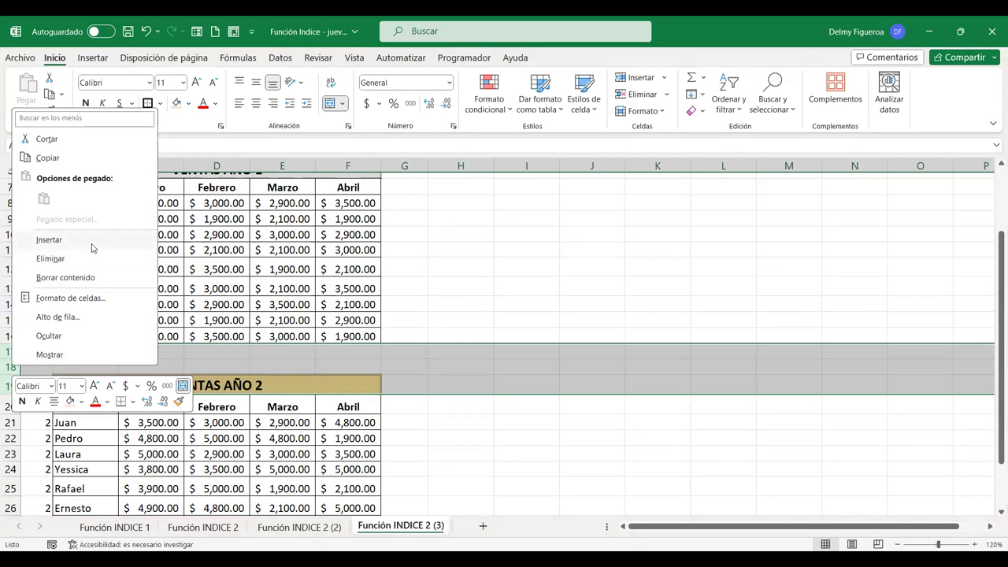
left_click(75, 260)
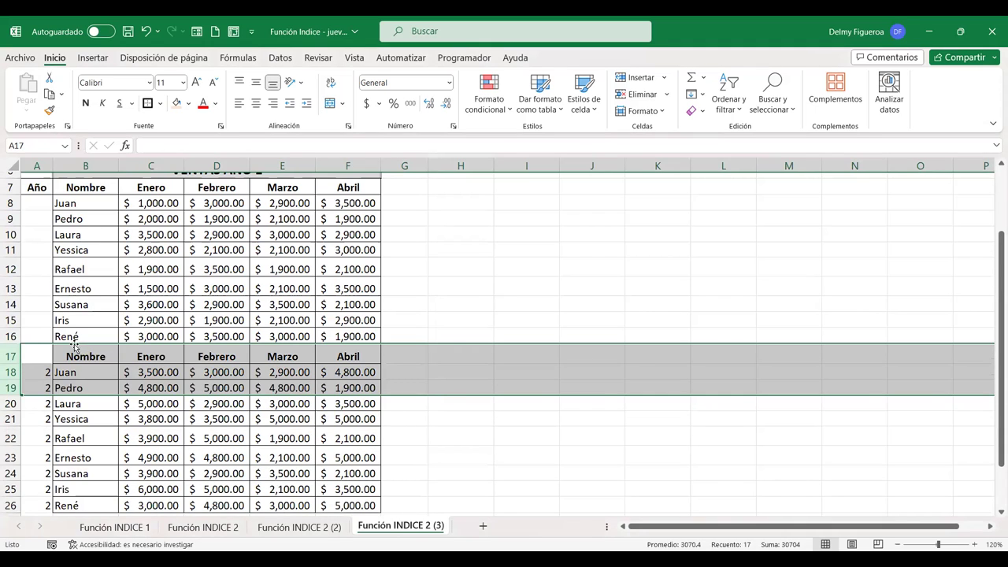
left_click(12, 354)
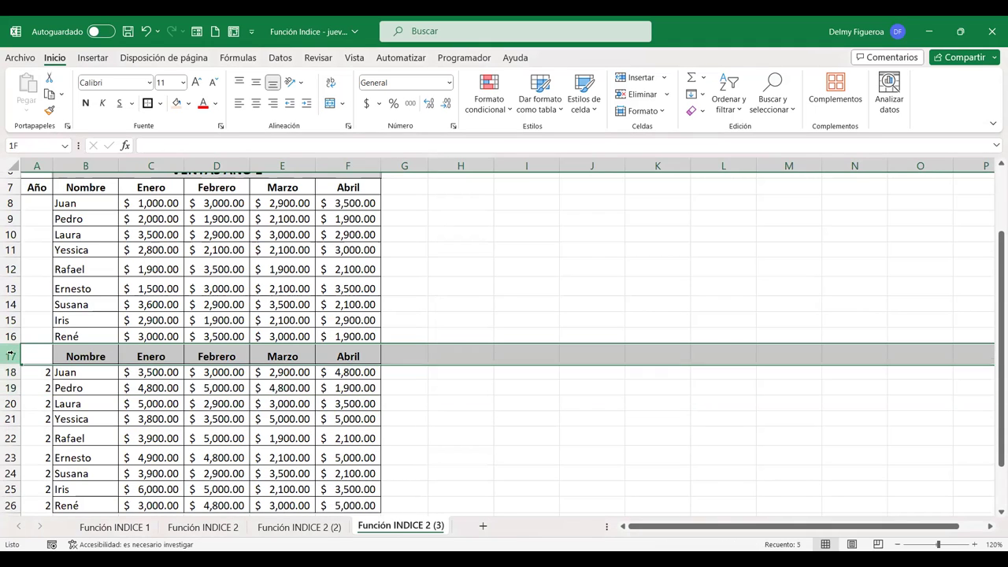
right_click(11, 354)
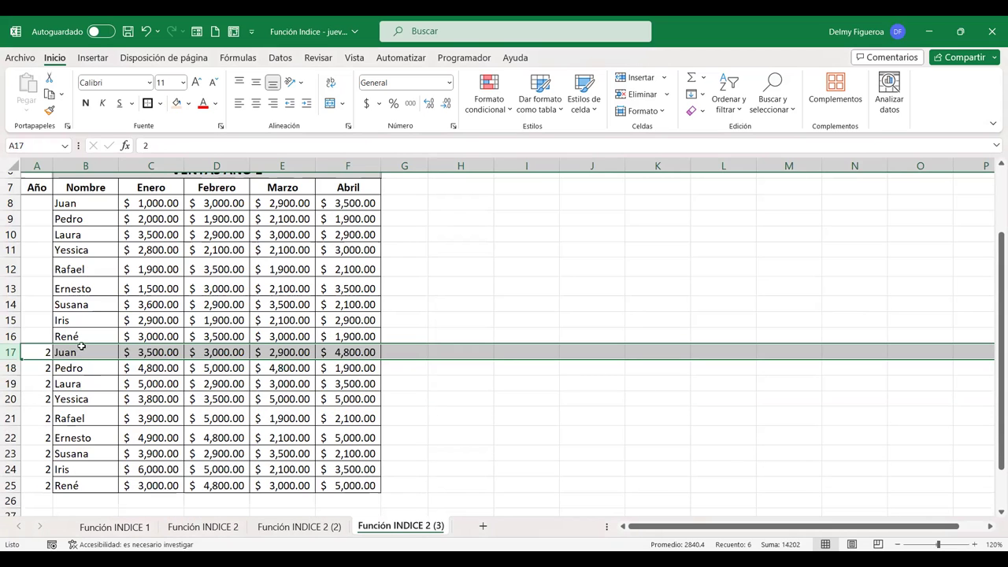
left_click(94, 207)
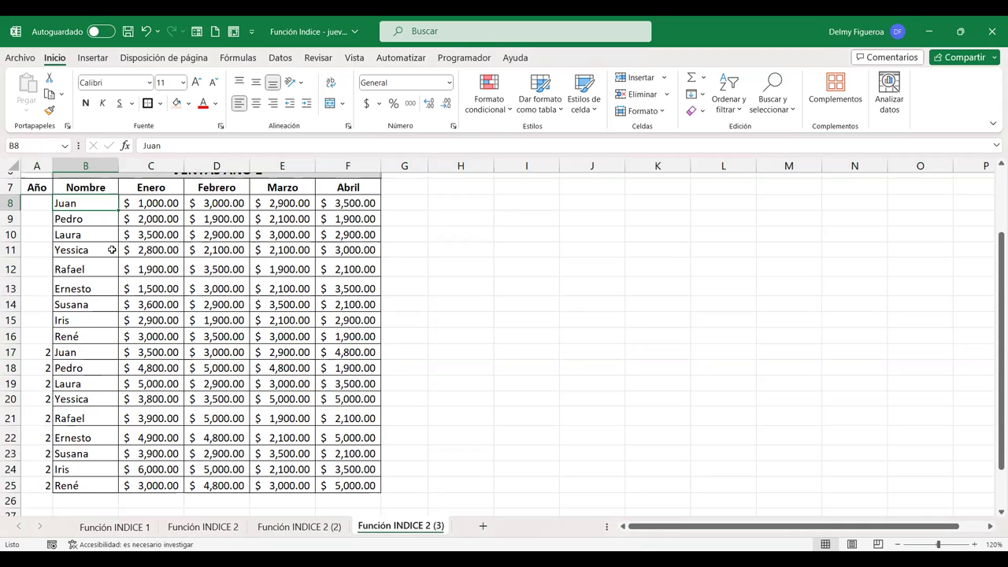
Step: Clear the 2s in column A from row 17 to row 25
left_click_drag(43, 354, 39, 501)
key("Delete")
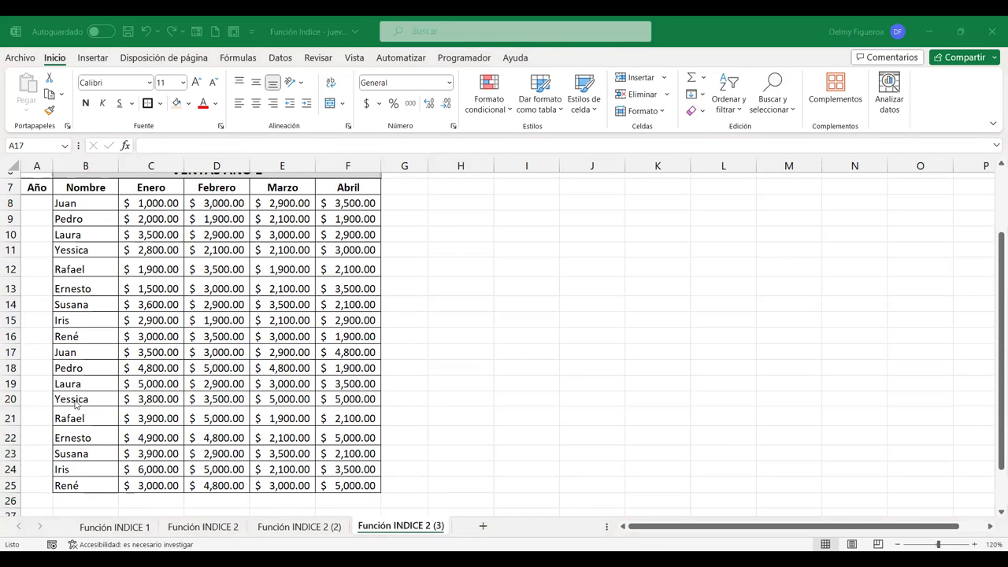
Step: Overwrite the seller names in B17 to B20 with four new, distinct first names
left_click(77, 353)
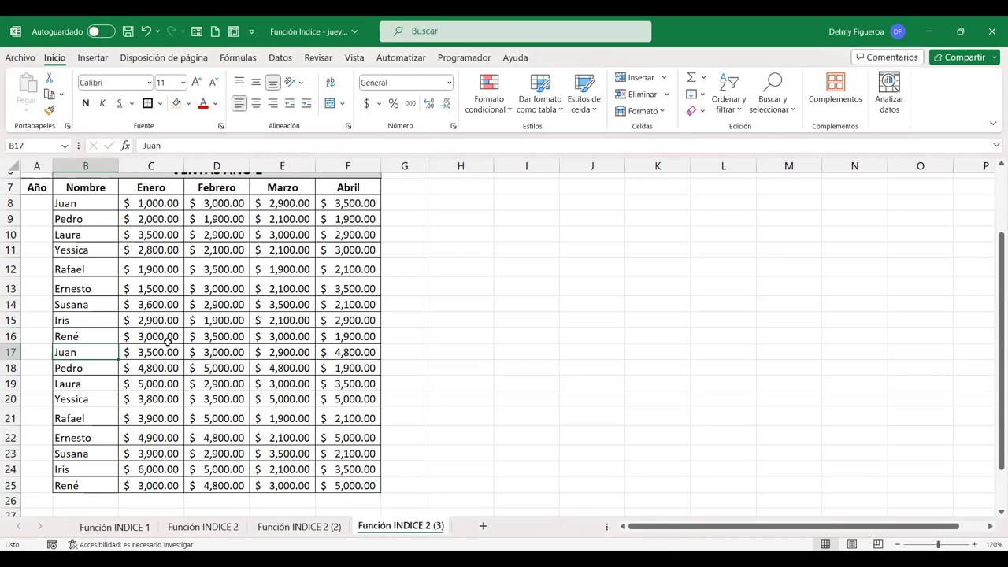
type("Alejandra")
key("Return")
type("Antonio")
key("Return")
type("Carlos")
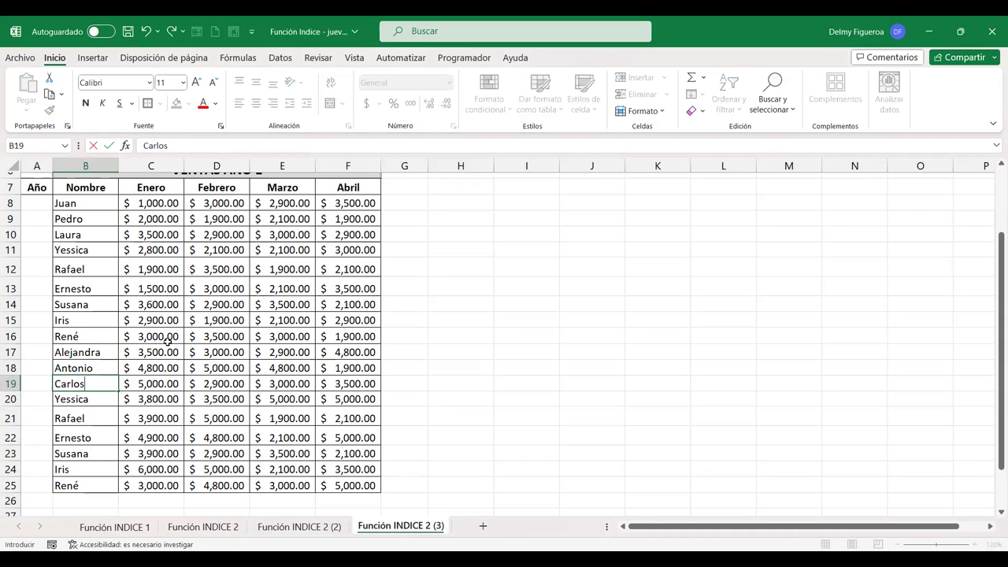
key("Return")
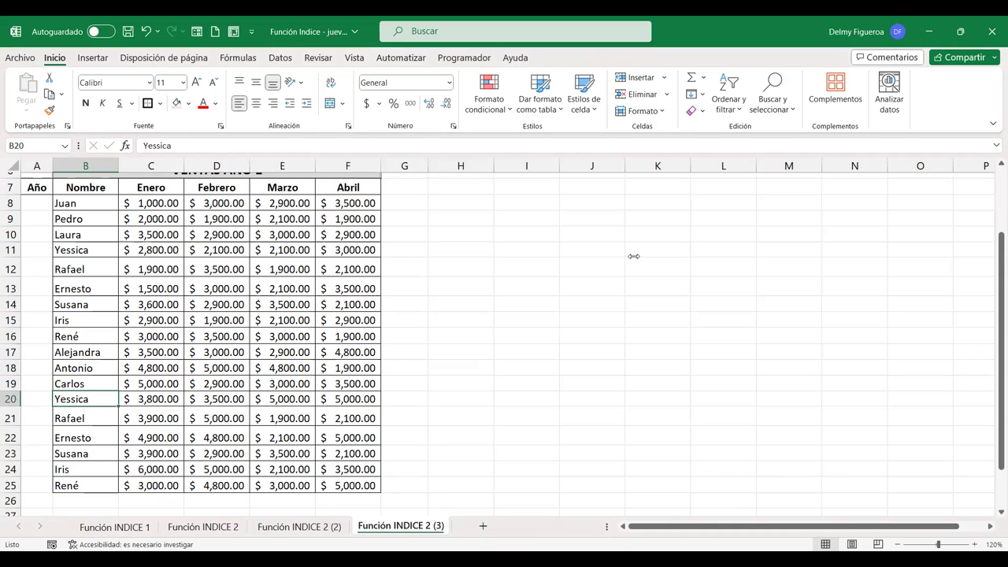
type("Edwin")
key("Return")
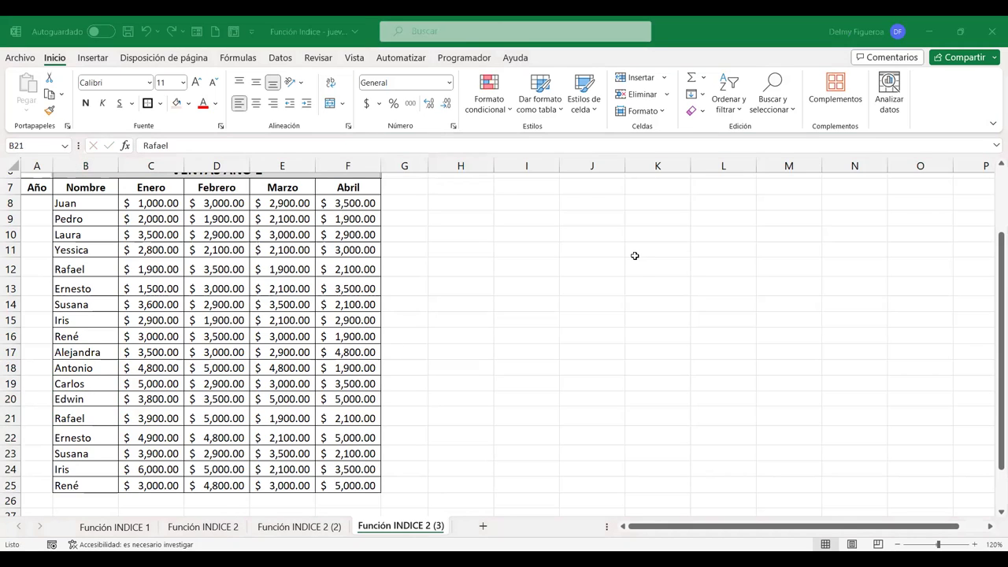
Step: Replace the repeated names in B21 to B25 with five more distinct first names
left_click(88, 419)
type("FORMA DE REFERENCIA DE LA FUNCIÓN INDICE")
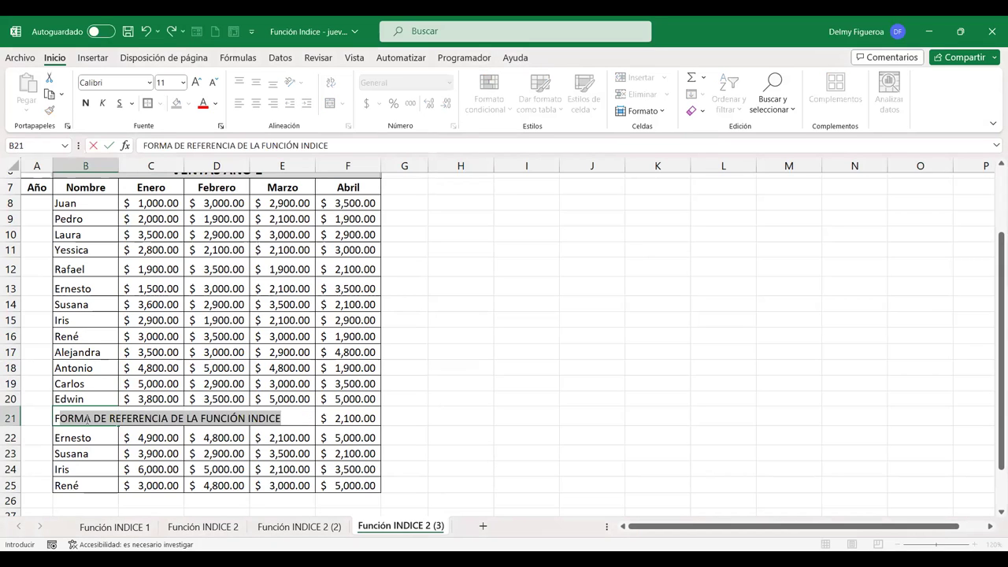
type("Fátim")
key("BackSpace")
type("ma")
key("Return")
type("Hugo")
key("Return")
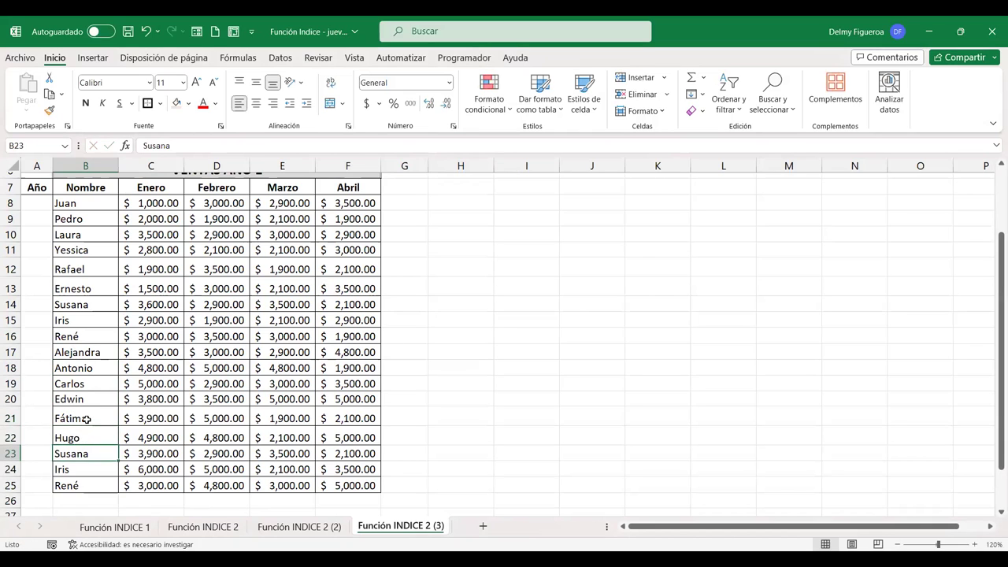
type("Josué")
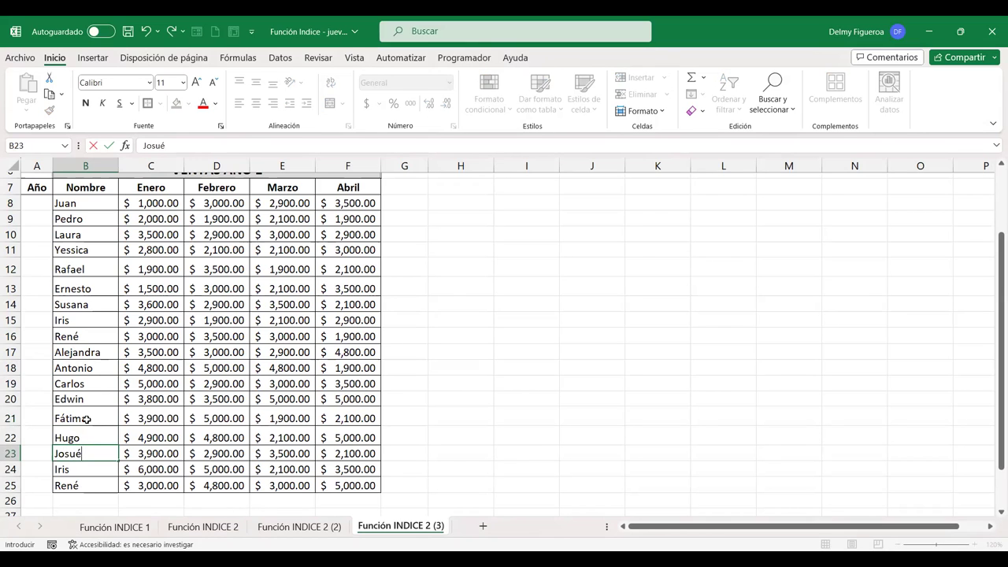
key("Return")
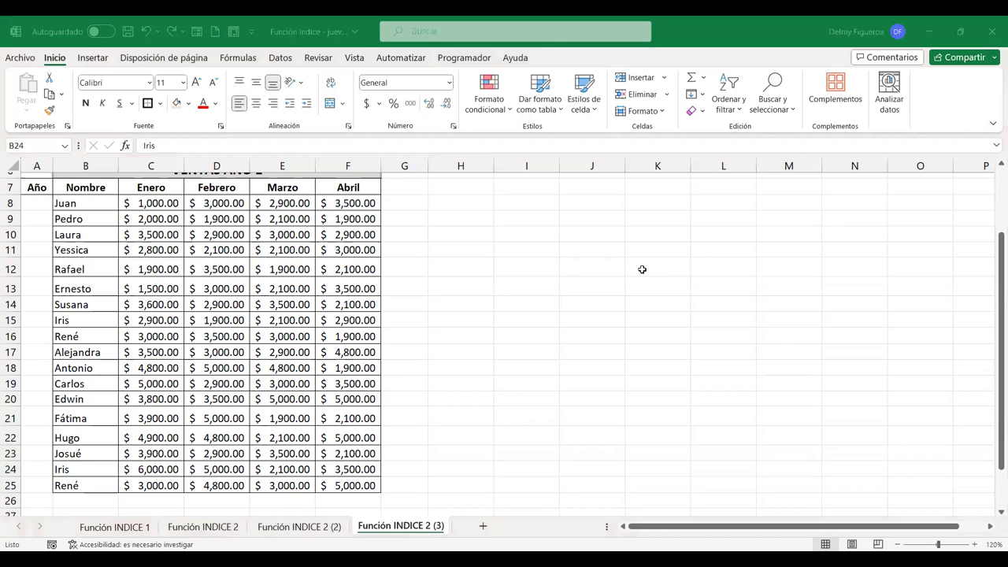
left_click(92, 467)
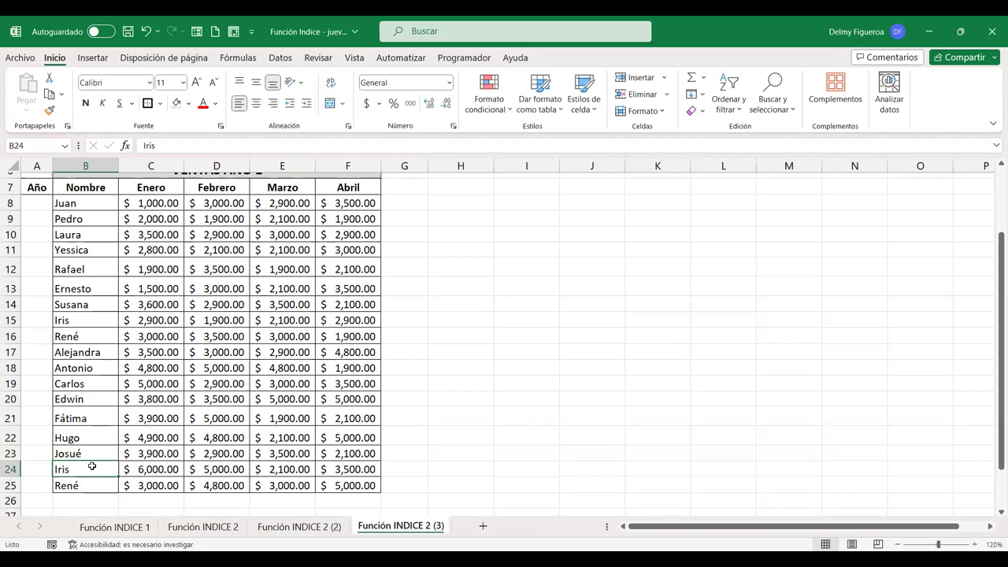
double_click(92, 466)
key("BackSpace")
key("BackSpace")
key("BackSpace")
key("BackSpace")
type("Kat")
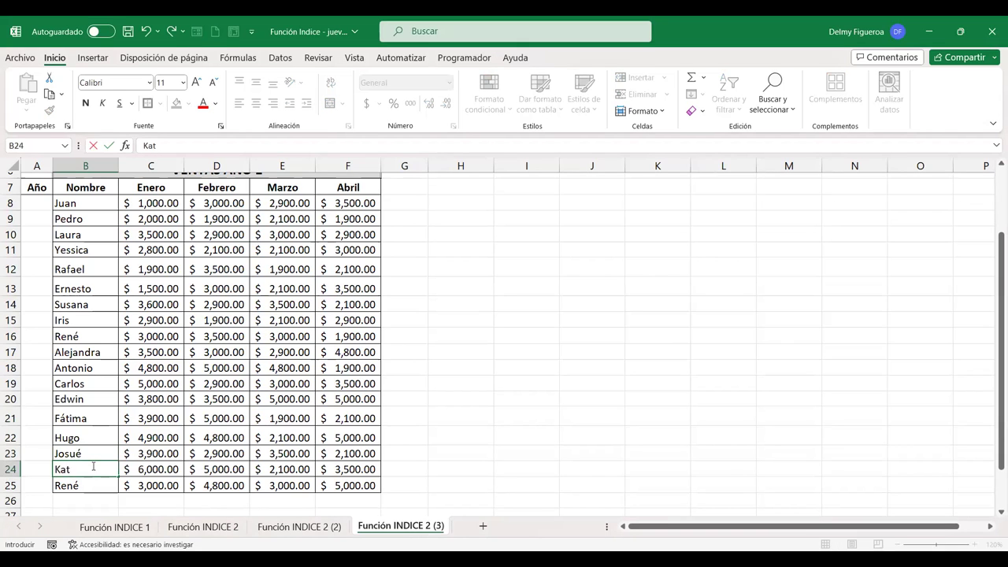
type("ya")
key("Return")
type("KEvin")
key("Return")
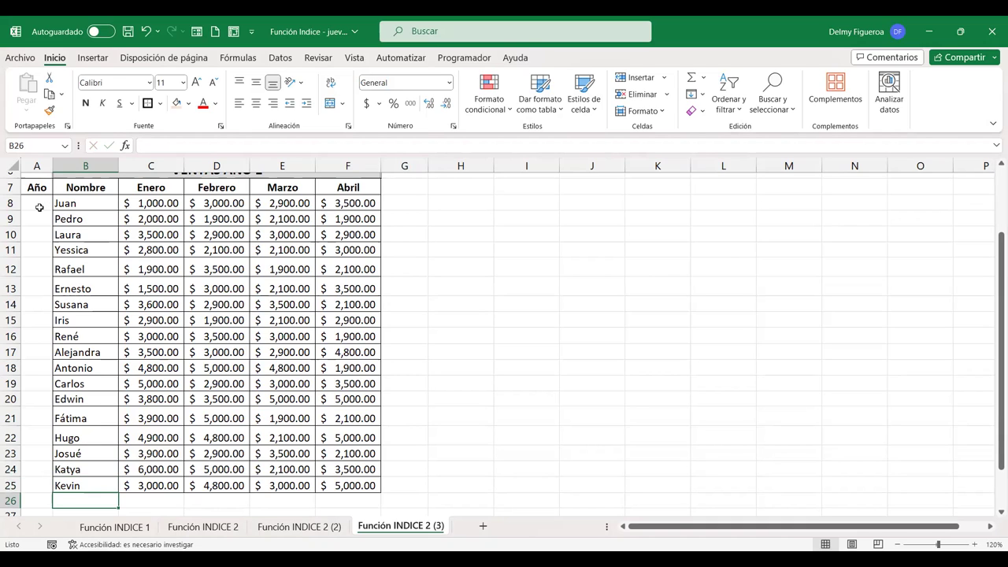
Step: Enter =+ALEATORIO.ENTRE(2019;2022) in A8 and fill it down to A25
left_click(39, 204)
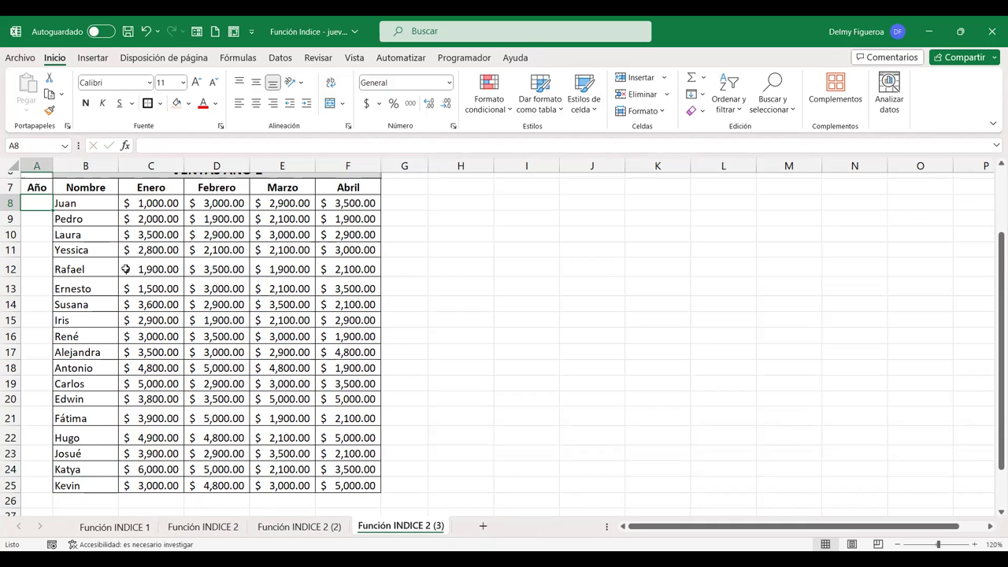
type("+")
type("ale")
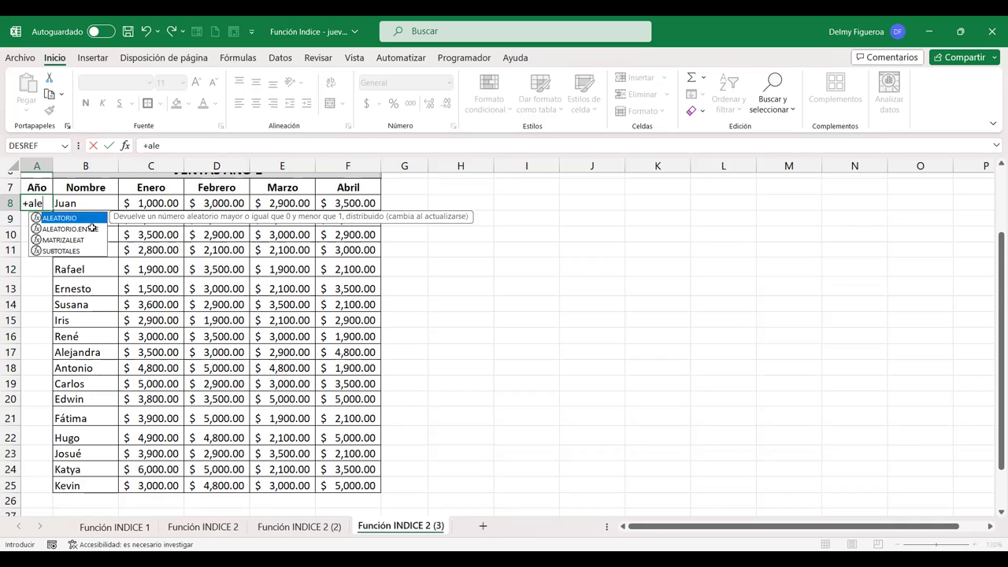
double_click(93, 229)
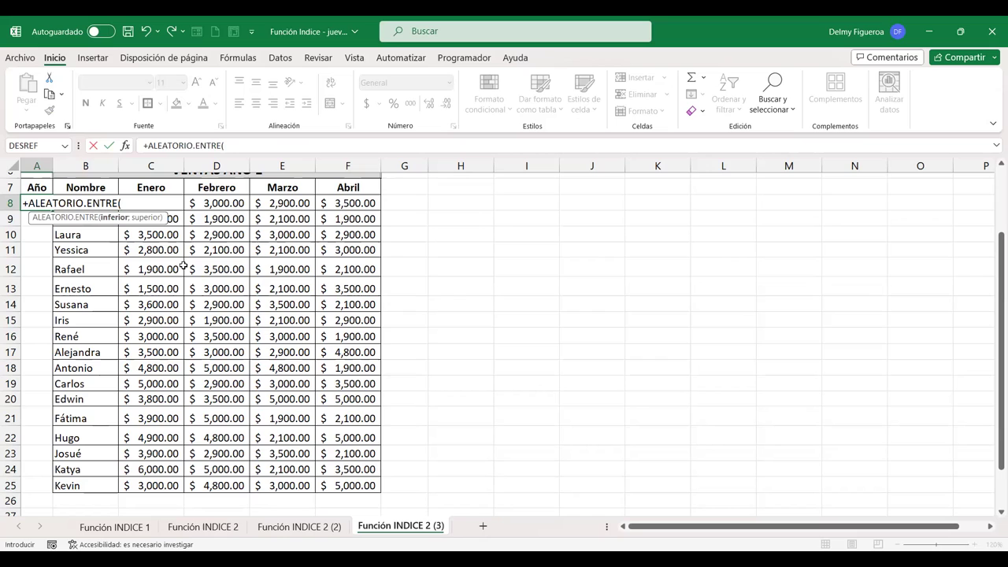
type("2019;2022")
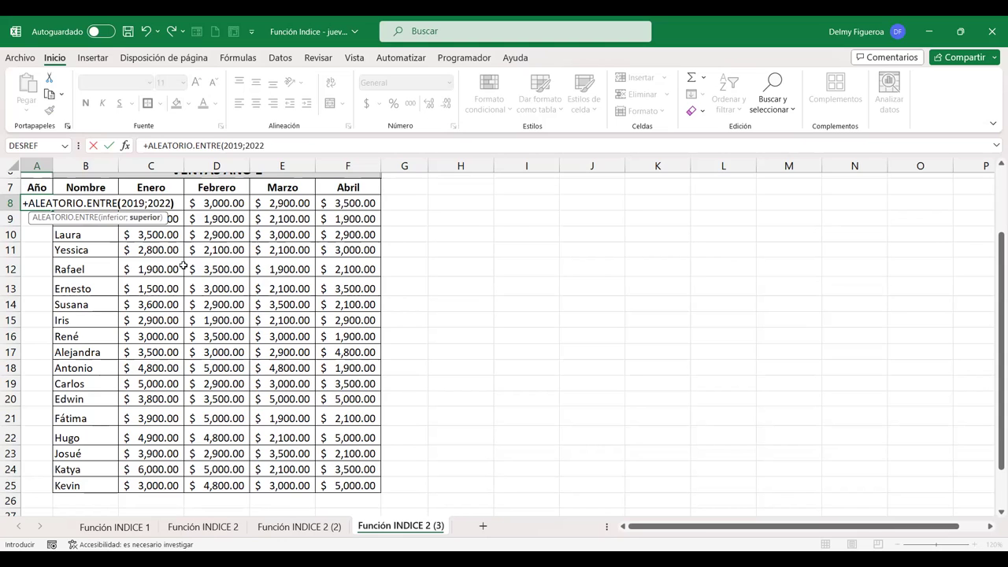
key("Return")
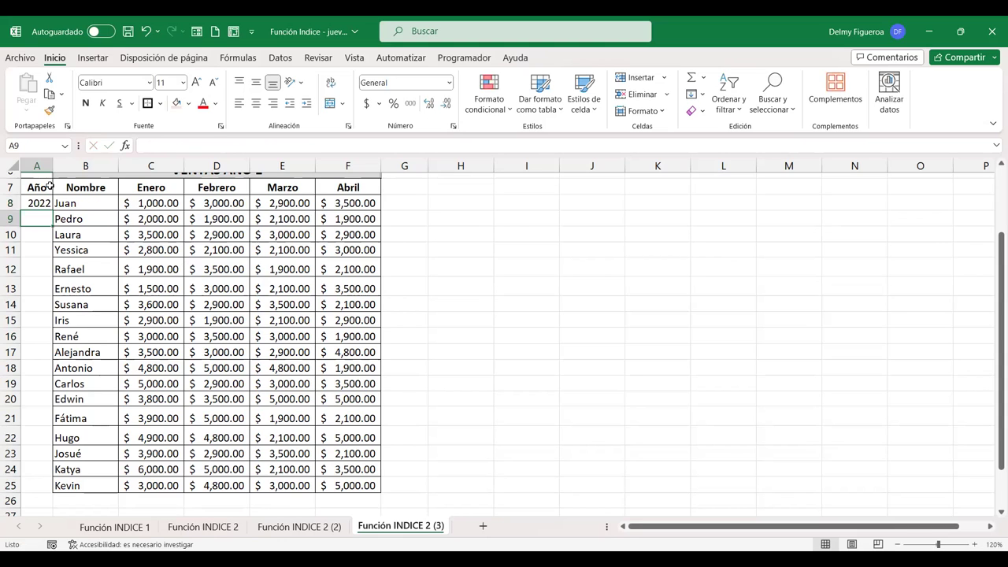
left_click(44, 204)
double_click(52, 208)
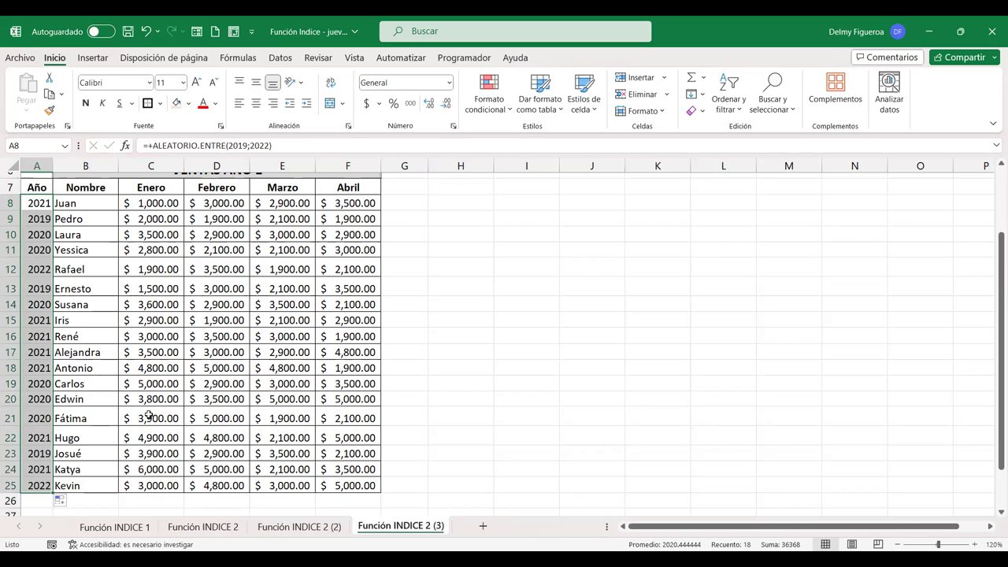
Step: Copy A8:A25 and paste it back as values so the random years stay fixed
key("ctrl+c")
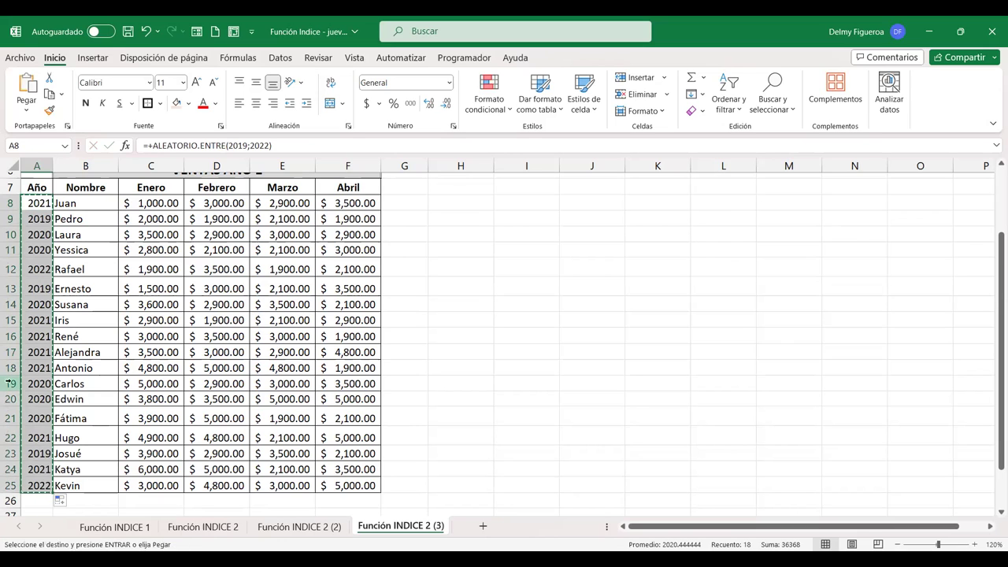
right_click(36, 329)
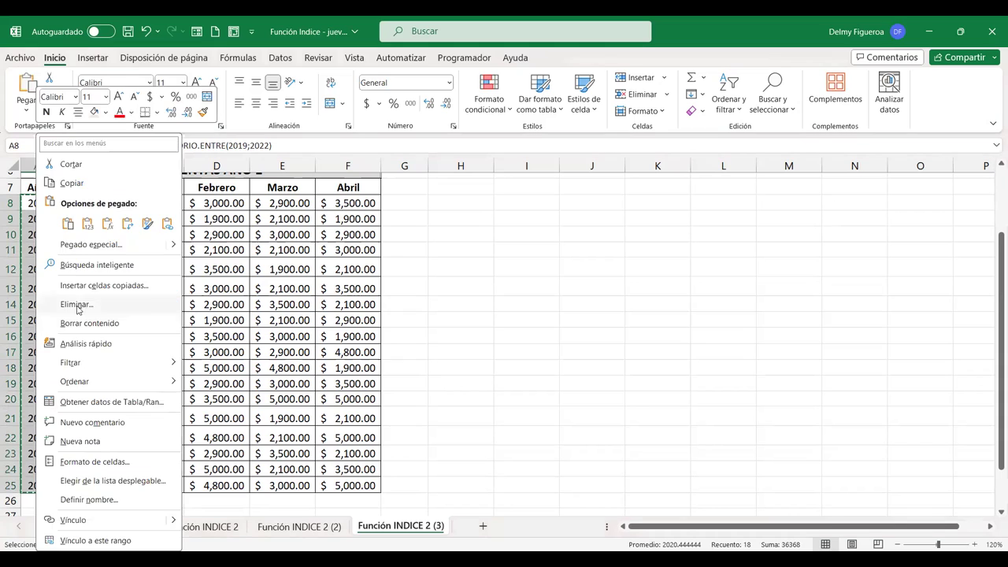
left_click(87, 225)
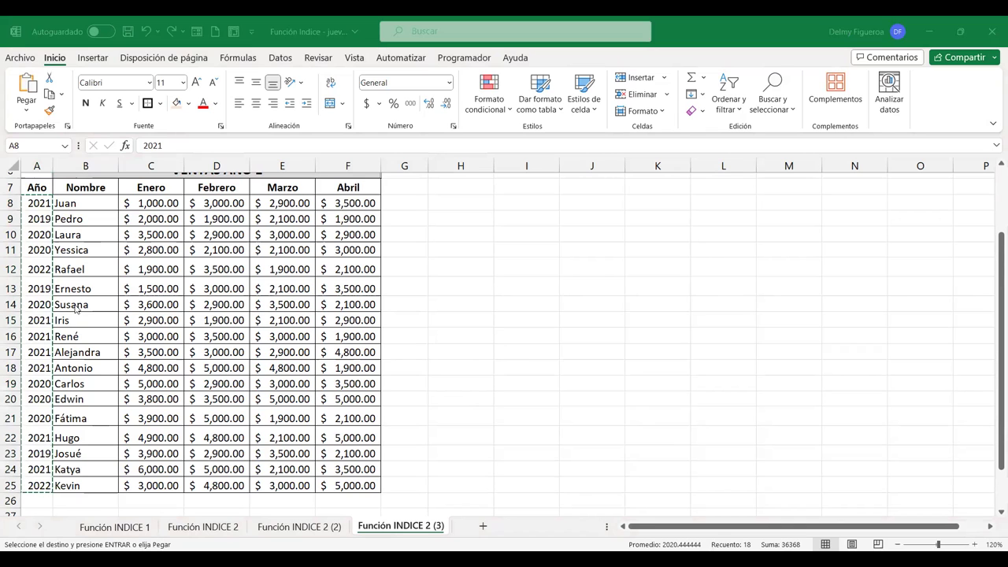
left_click(37, 220)
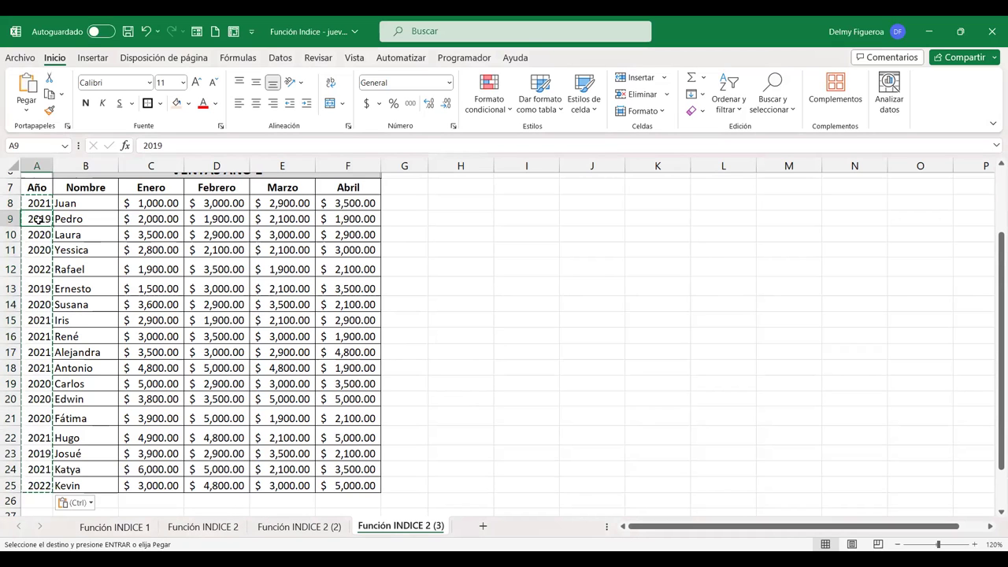
key("Escape")
scroll(452, 298, "up", 1)
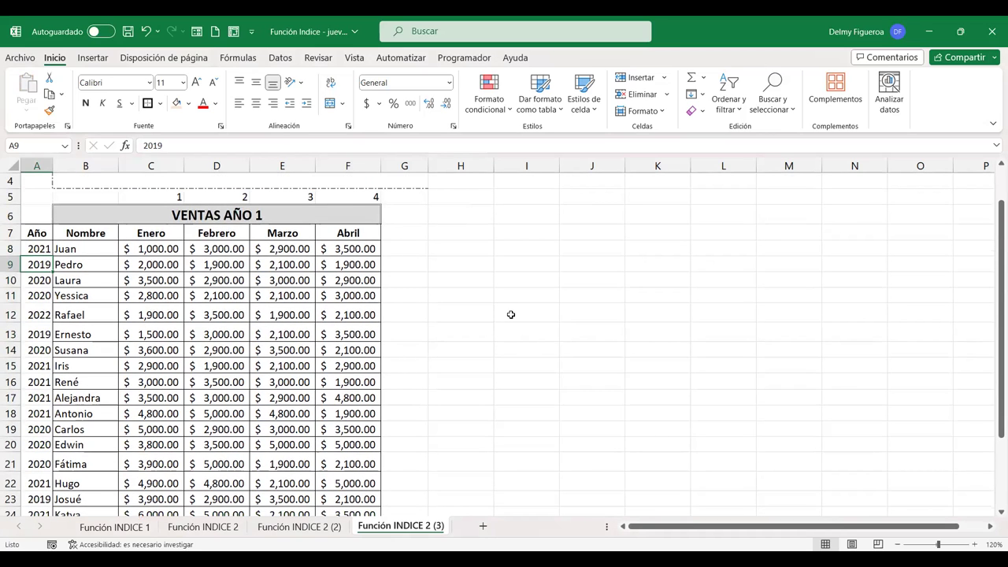
scroll(511, 314, "up", 1)
scroll(501, 314, "down", 1)
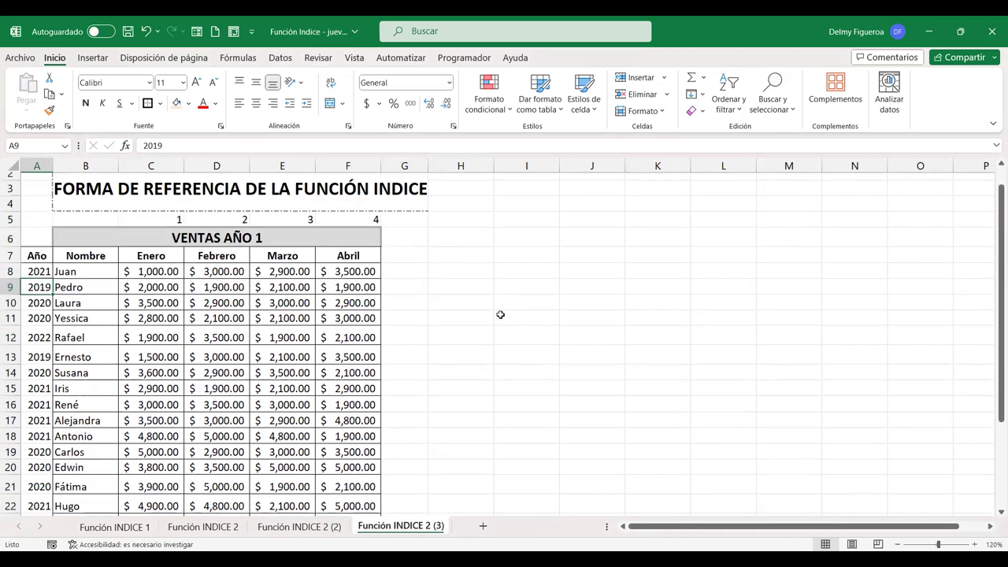
left_click(36, 246)
left_click(76, 248)
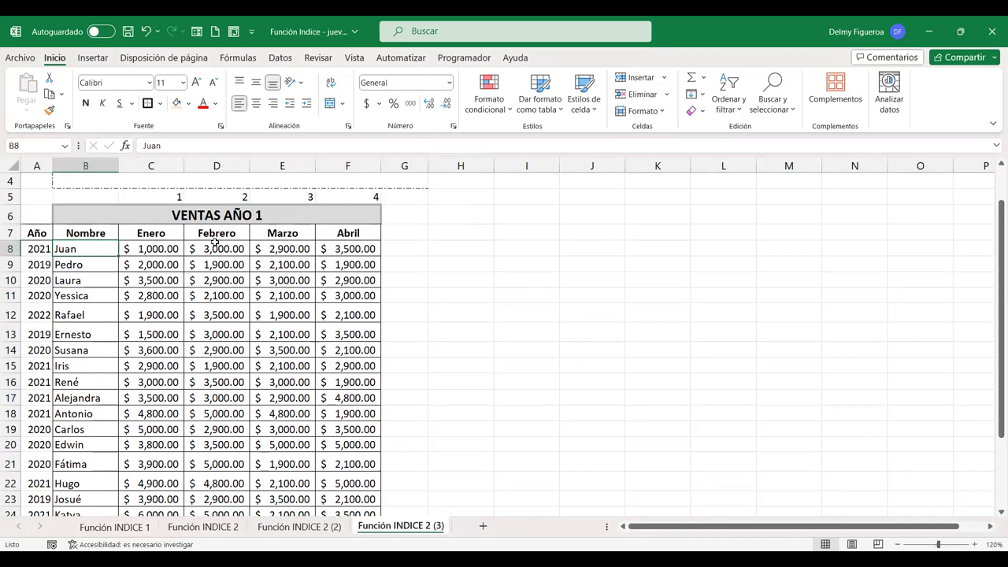
left_click(277, 233)
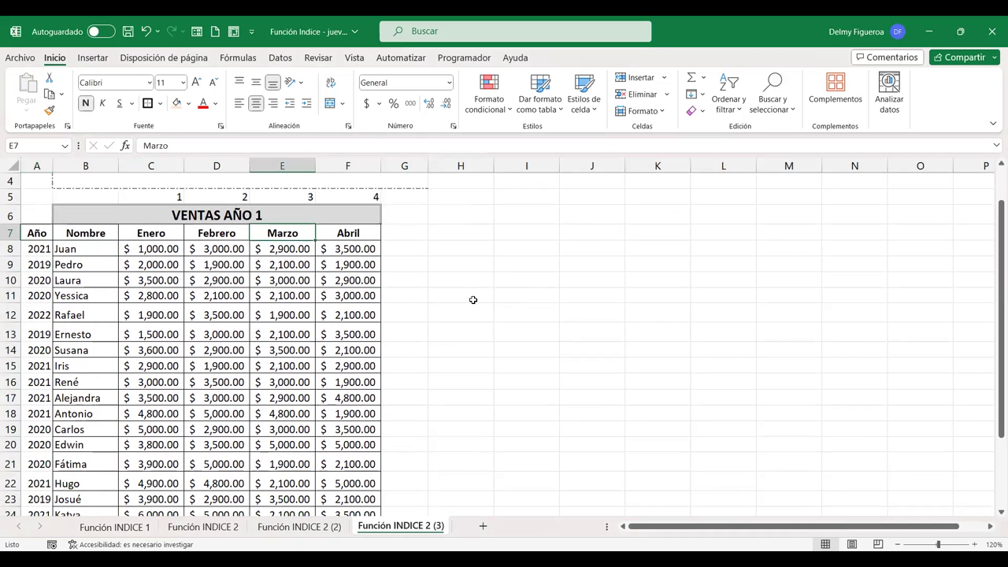
scroll(501, 313, "up", 1)
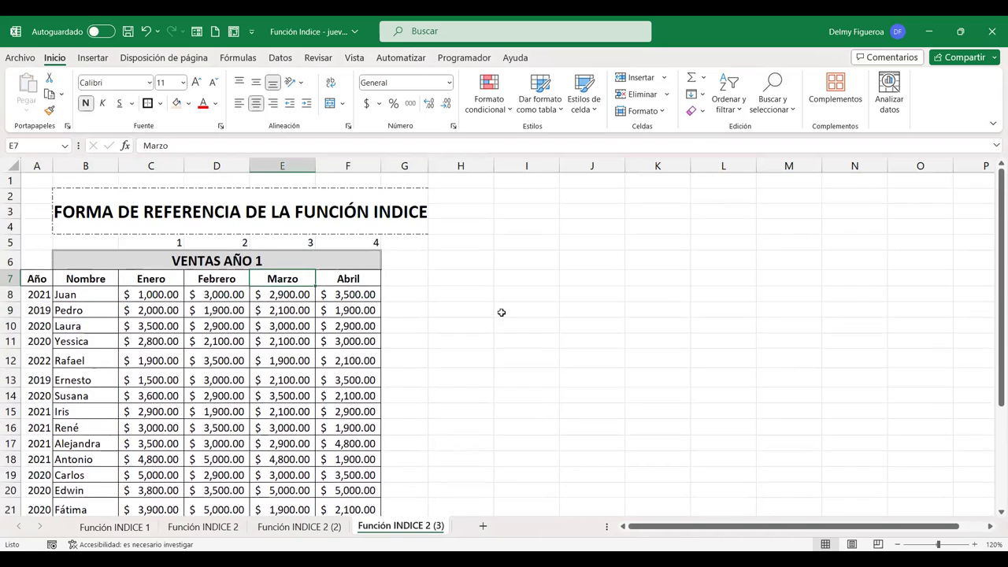
left_click(520, 275)
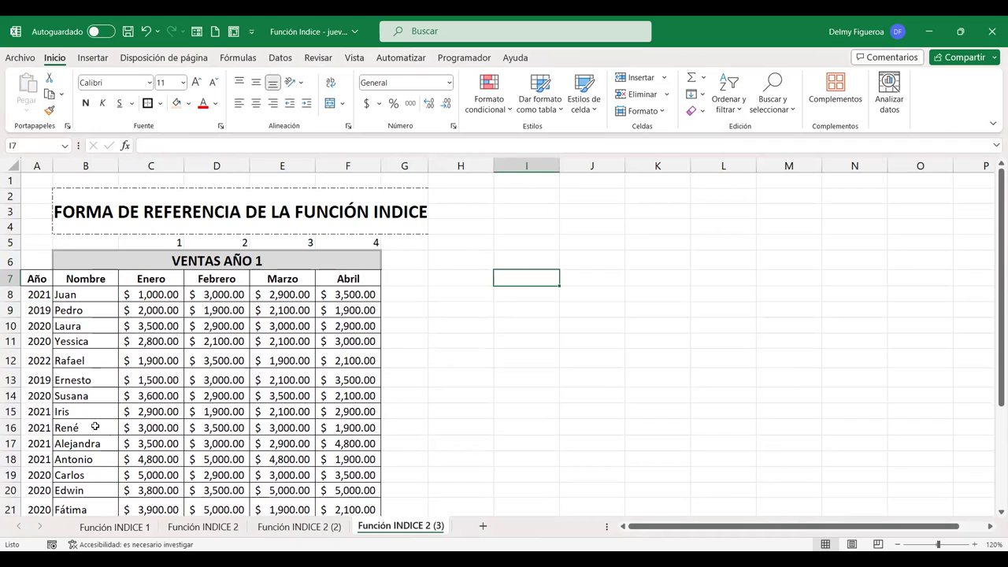
left_click(82, 381)
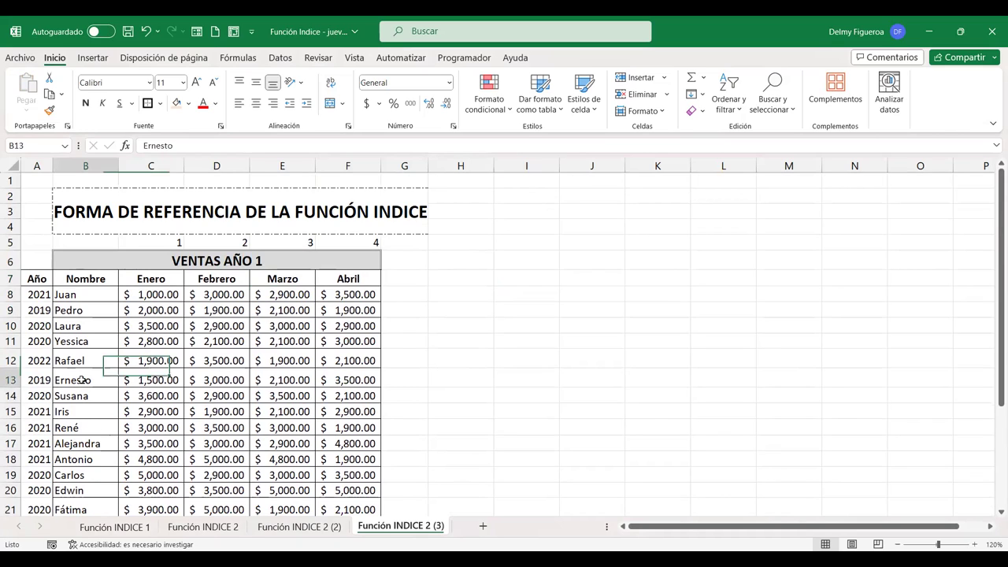
left_click(33, 377)
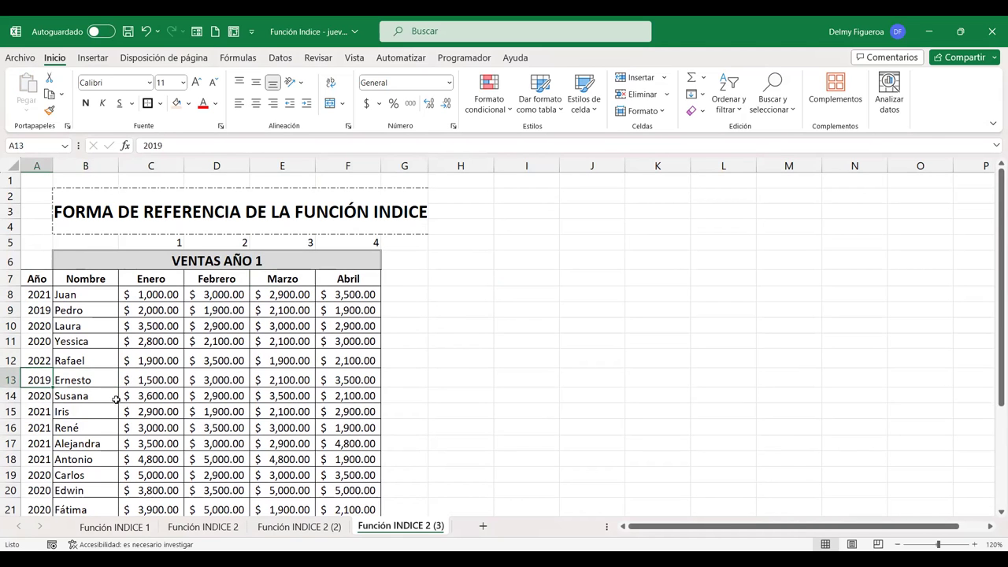
scroll(99, 402, "down", 1)
scroll(72, 399, "down", 1)
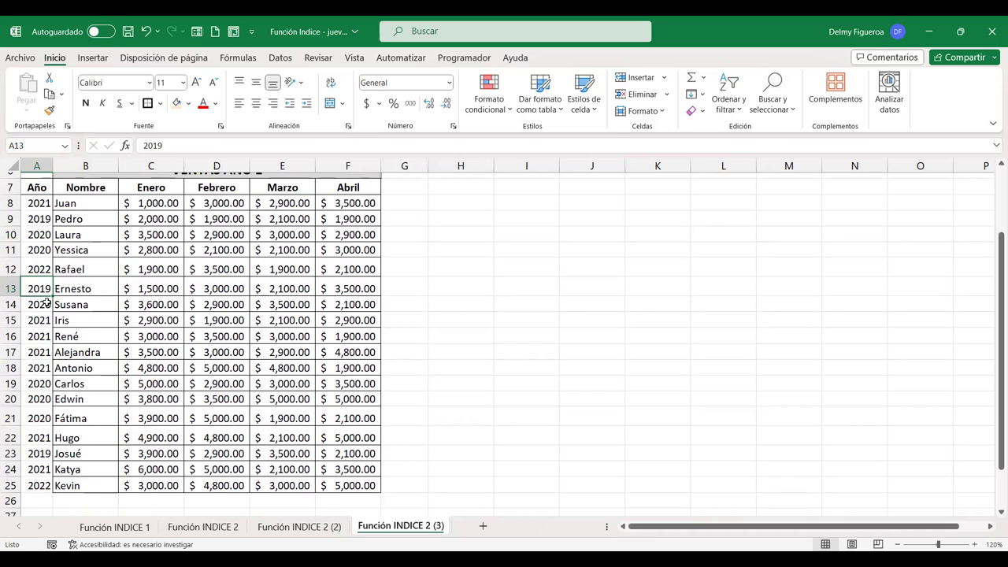
scroll(549, 321, "up", 1)
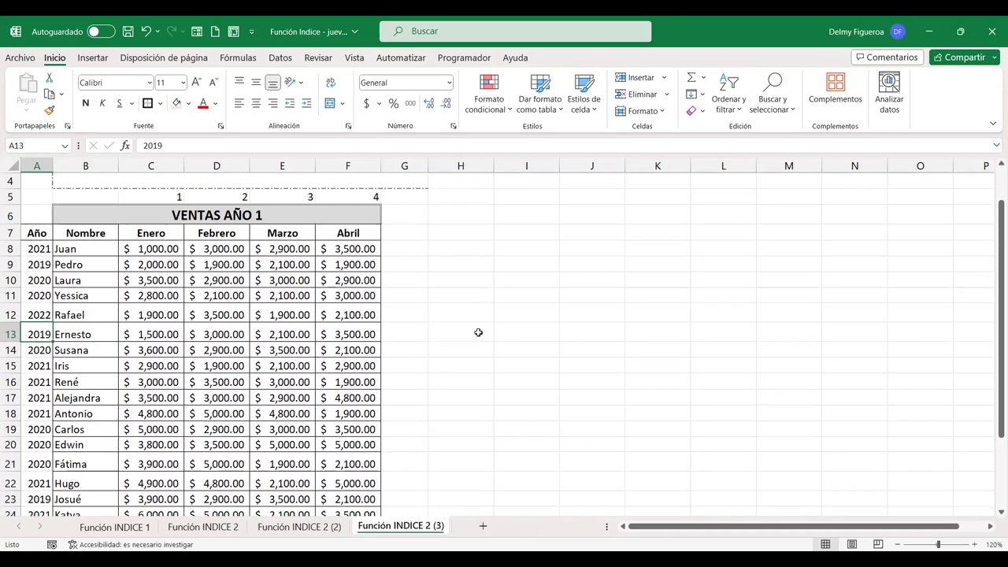
left_click(98, 331)
Step: Start a COINCIDIR formula in H8, then cancel it unfinished
left_click(32, 331)
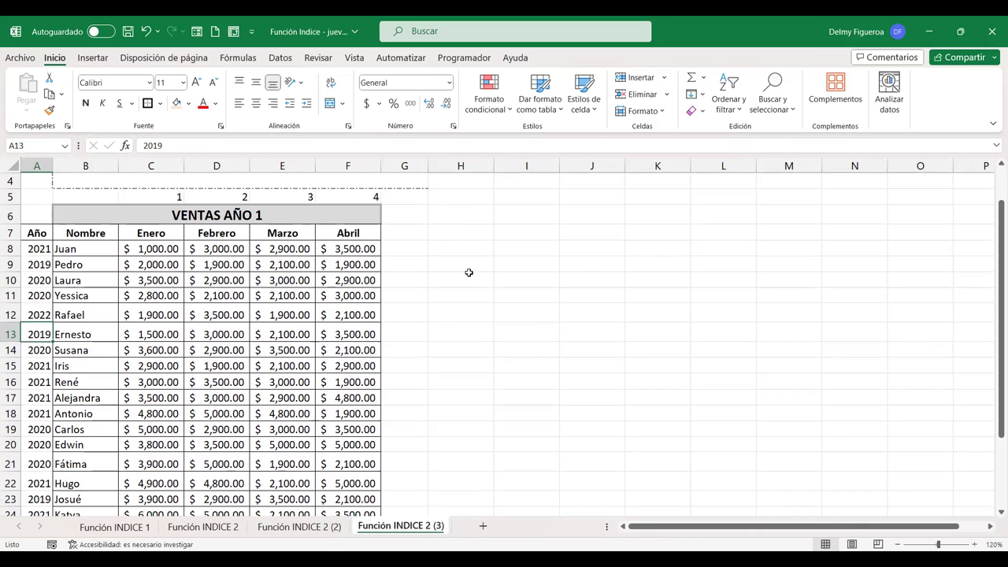
left_click(471, 247)
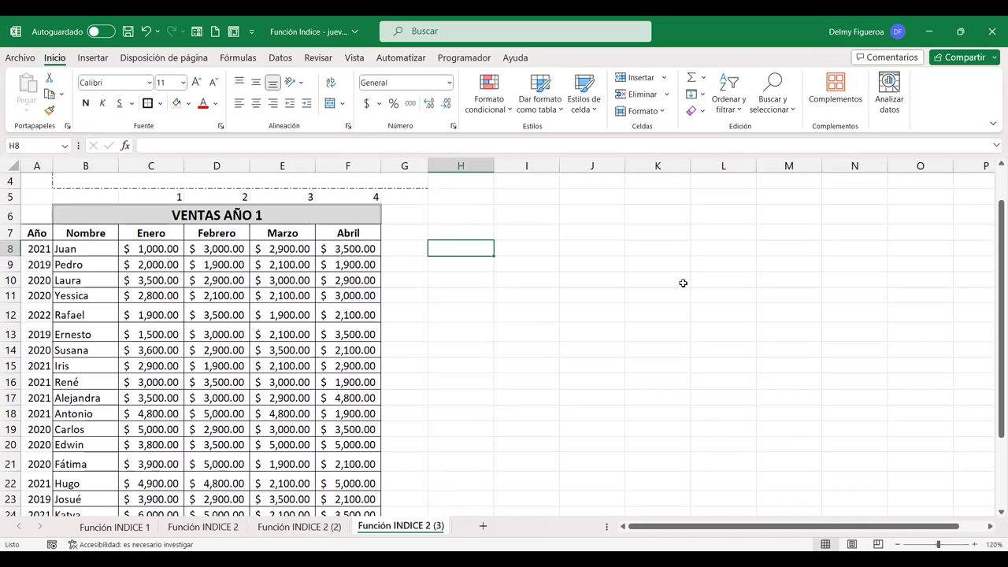
type("+")
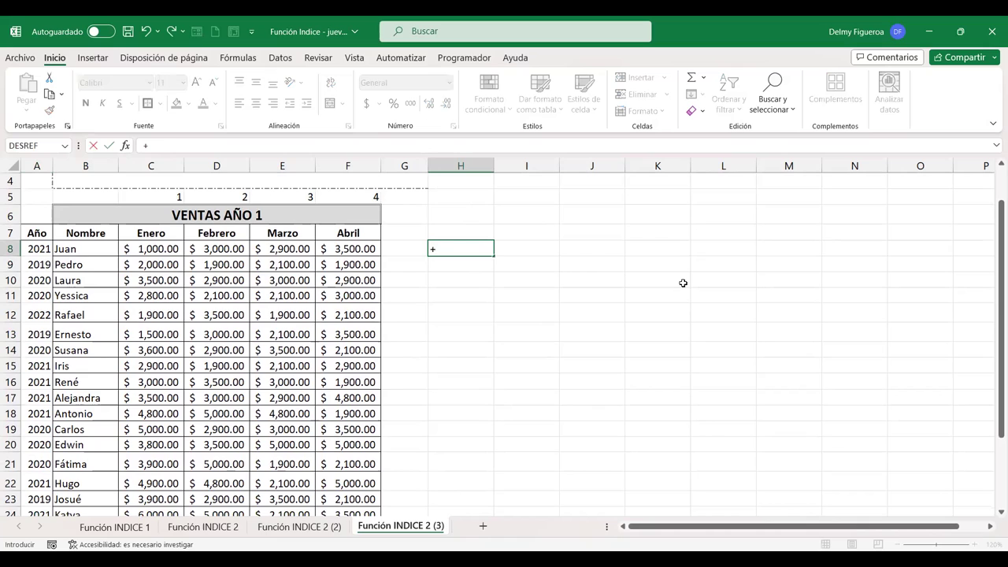
type("coin")
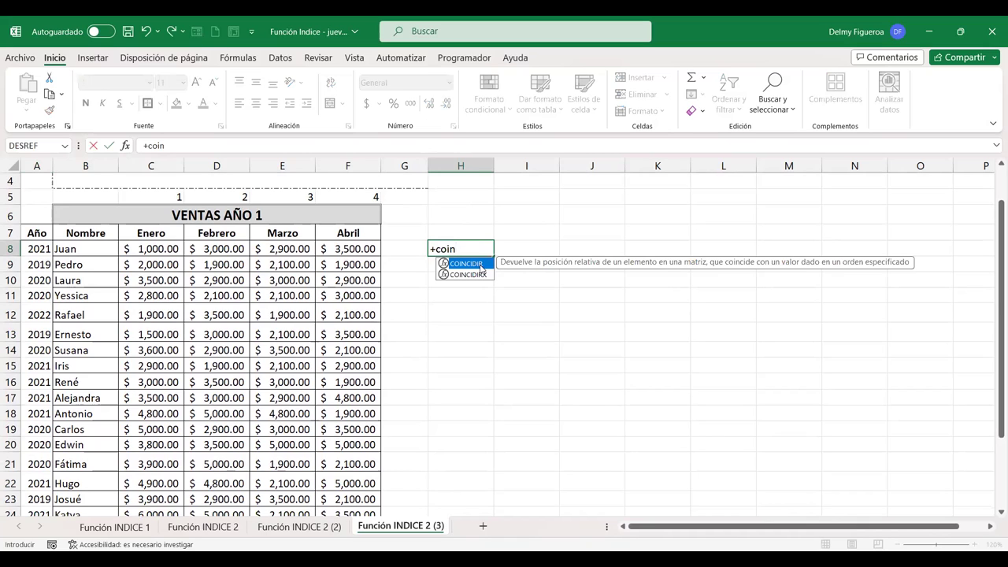
key("Escape")
key("Escape")
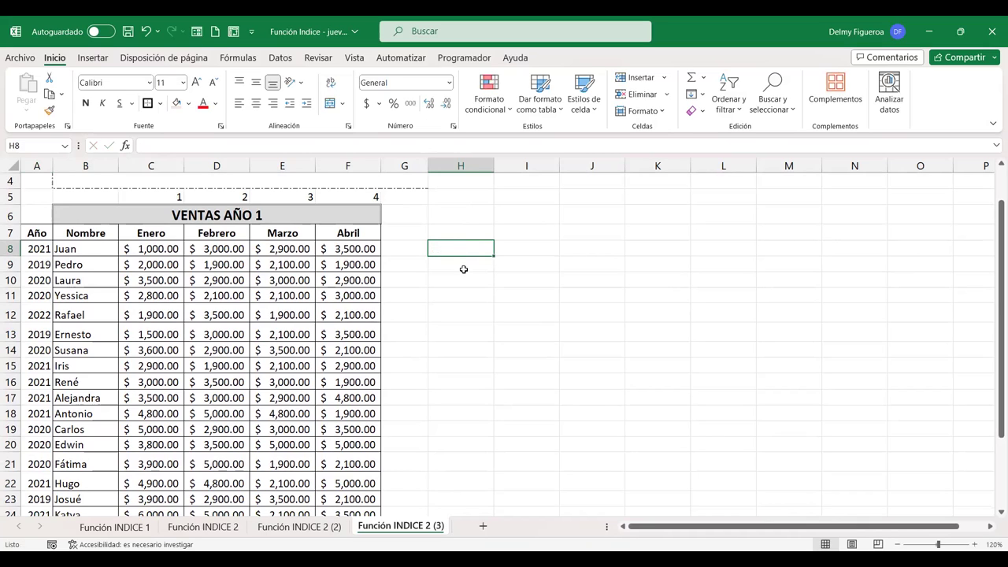
Step: Delete the VENTAS AÑO 1 title row 6, then select the table from the Año header
left_click_drag(37, 231, 363, 297)
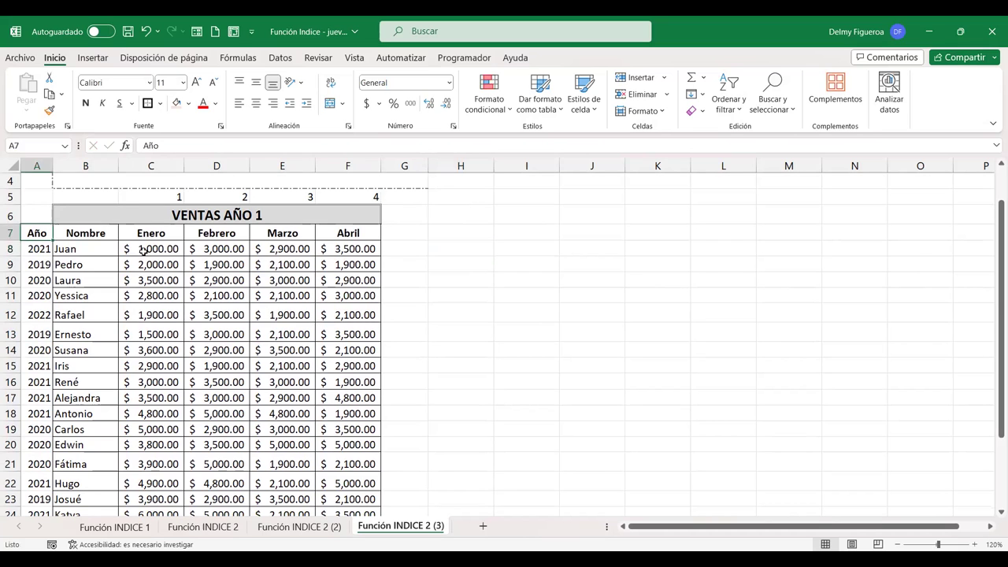
left_click(231, 217)
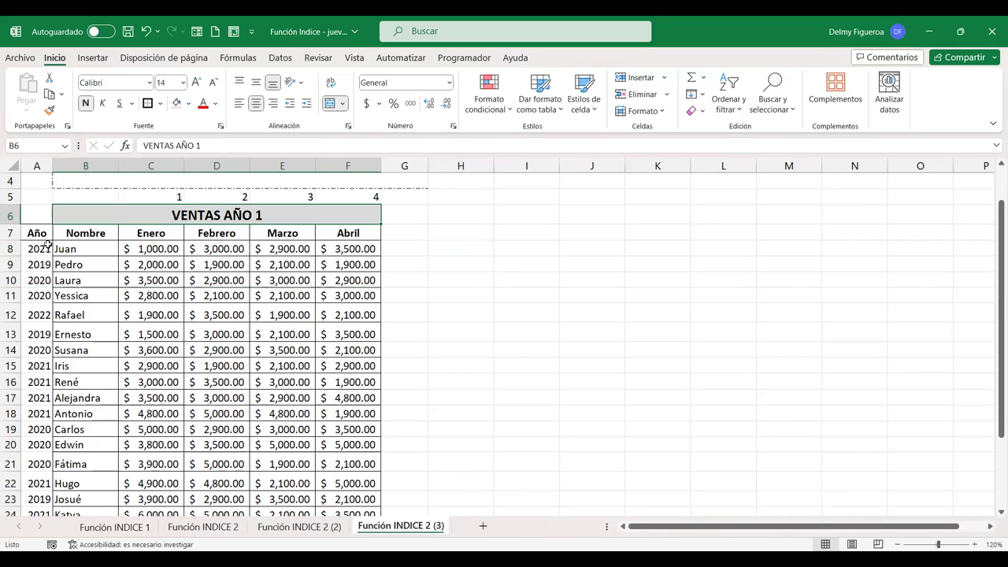
left_click_drag(37, 232, 348, 315)
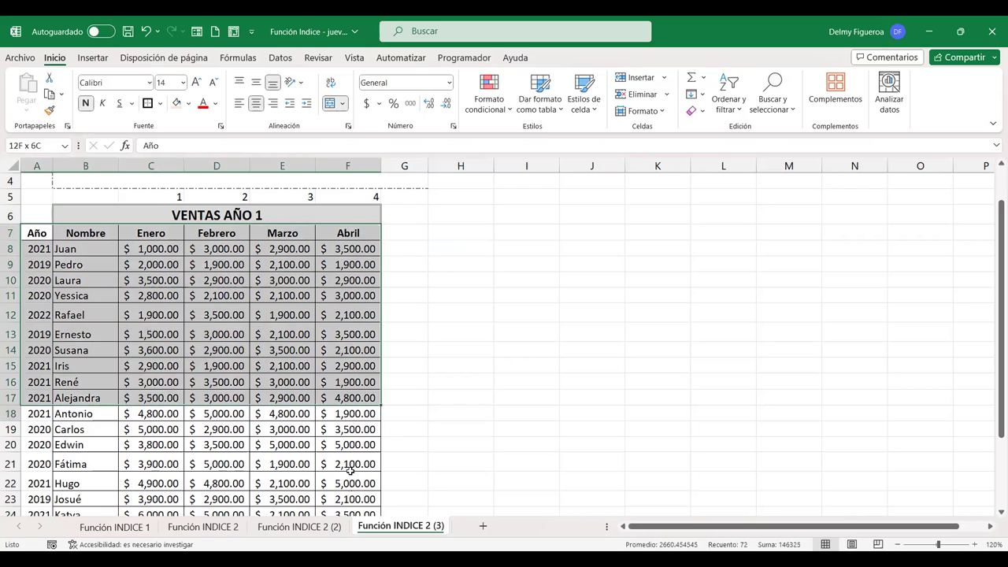
left_click_drag(348, 315, 347, 476)
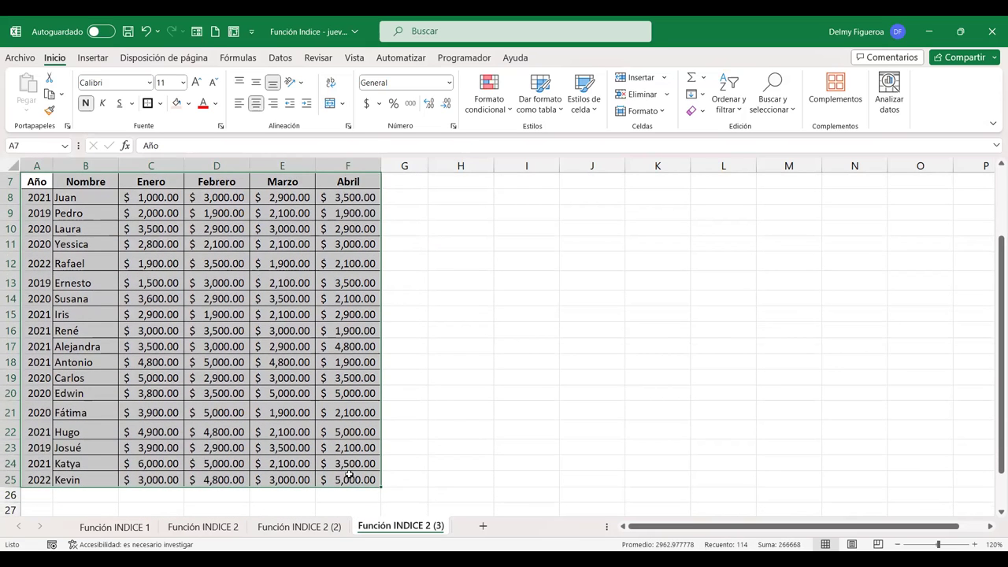
scroll(250, 421, "up", 2)
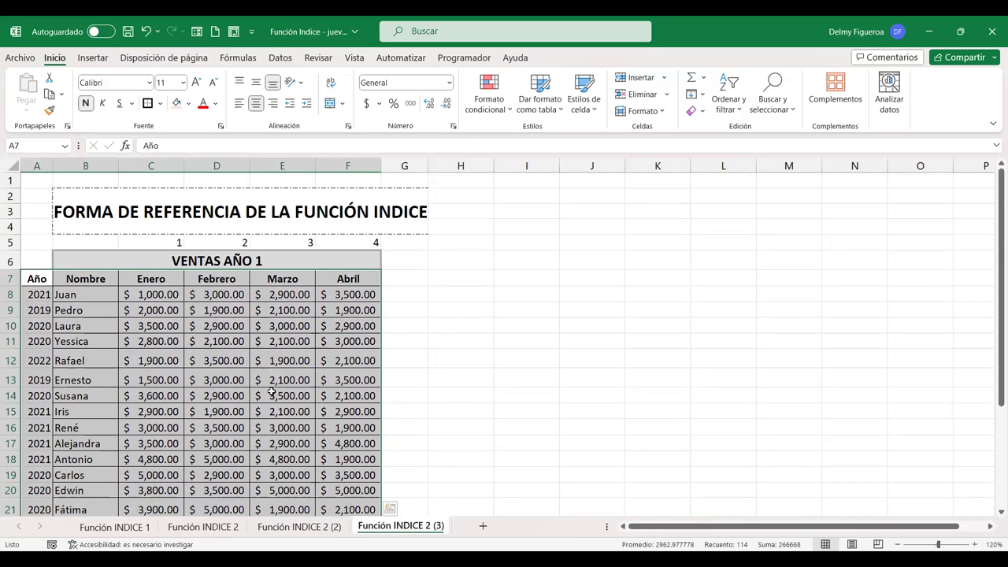
left_click(178, 244)
left_click(212, 260)
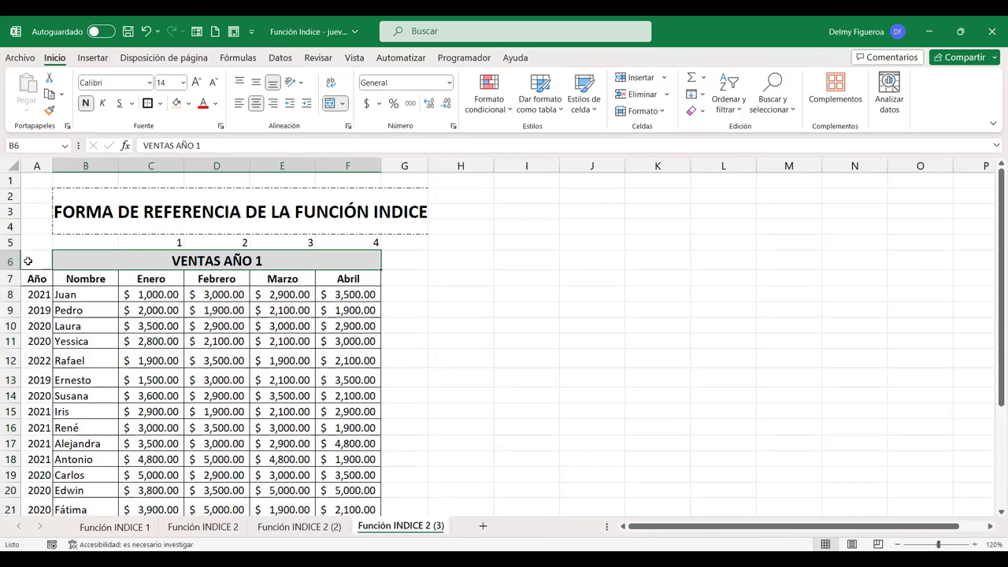
left_click(11, 261)
right_click(11, 262)
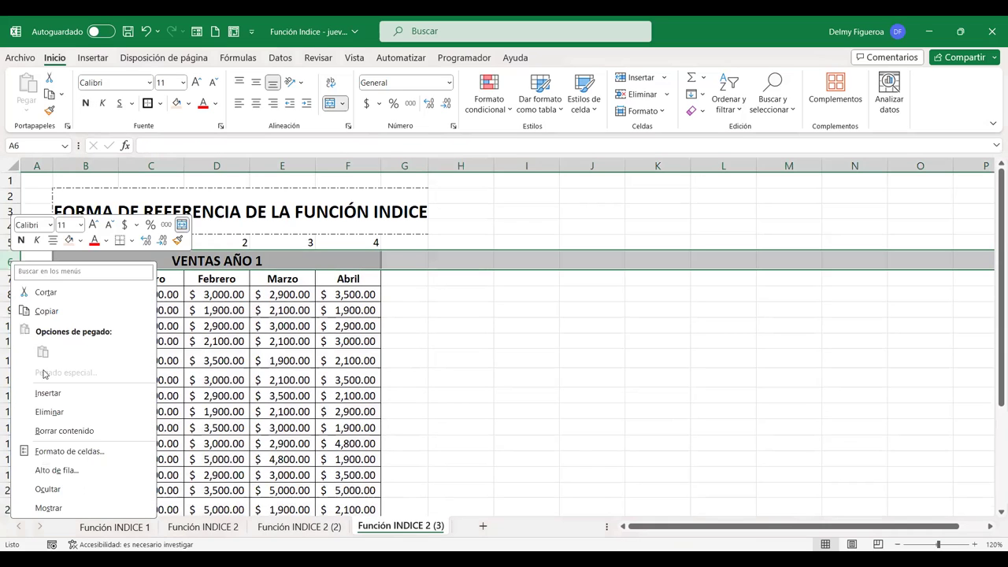
left_click(49, 413)
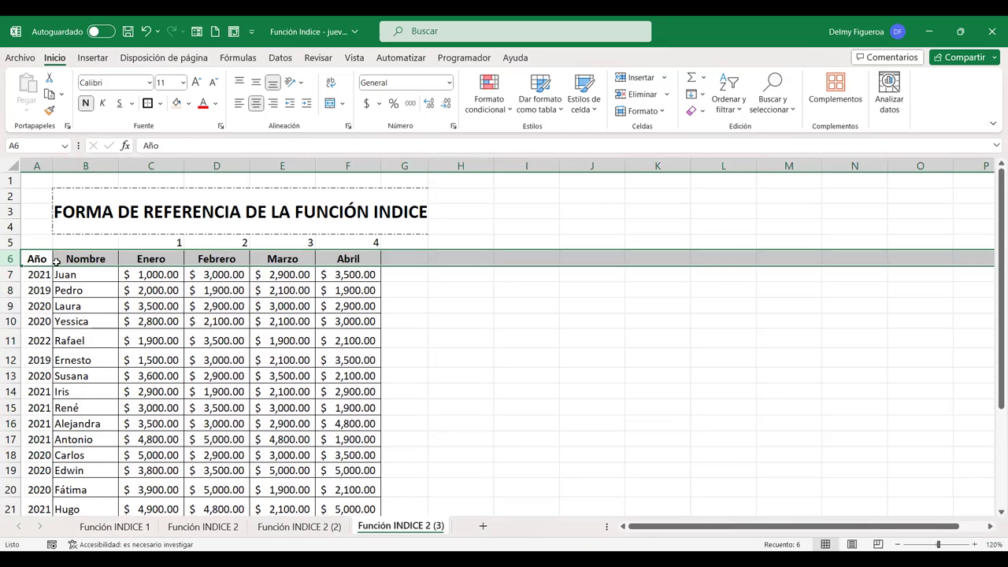
left_click_drag(37, 258, 363, 388)
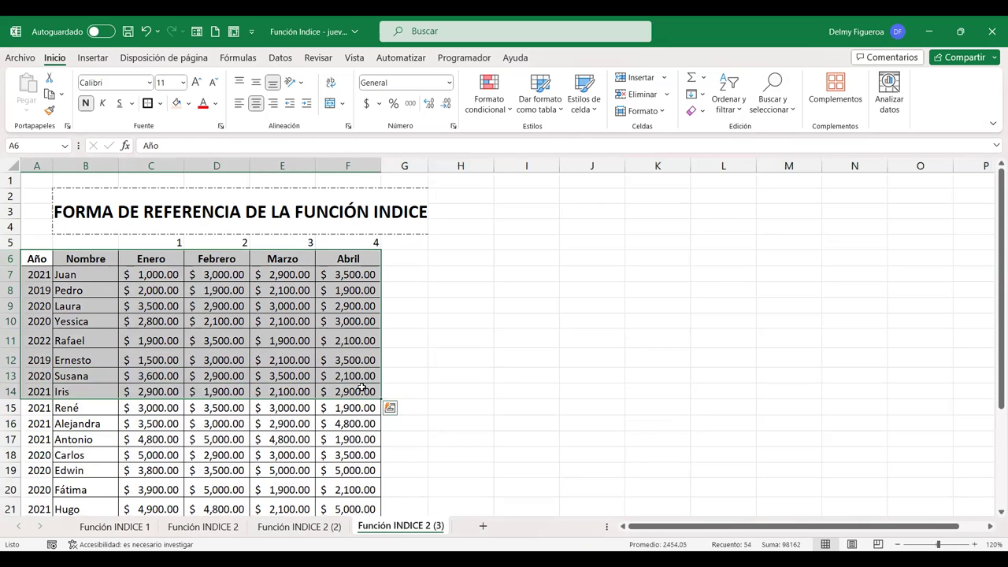
scroll(357, 329, "down", 5)
Step: Create named ranges from the top-row headers of the table A6:F24
left_click(356, 328, "shift")
scroll(453, 243, "up", 5)
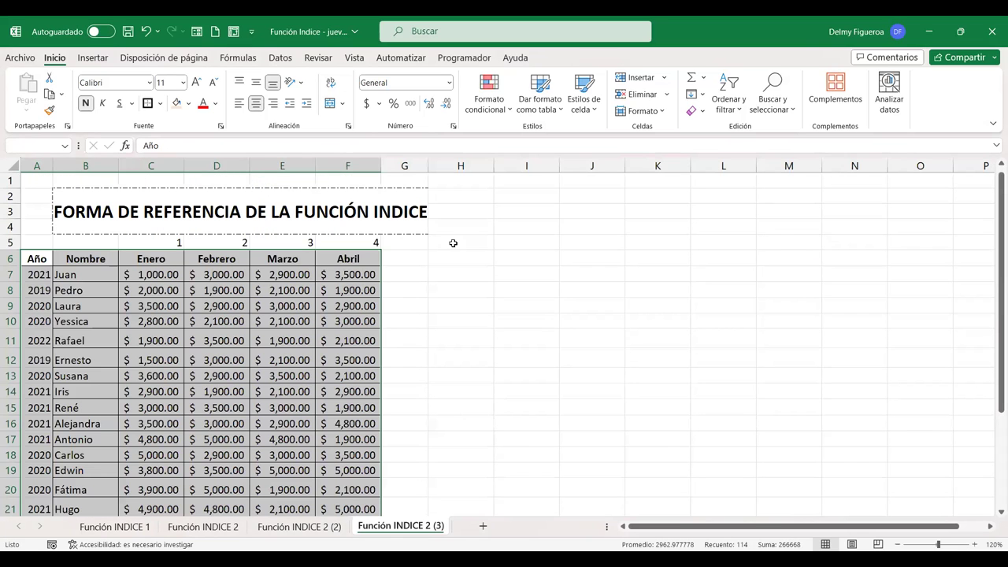
left_click(236, 58)
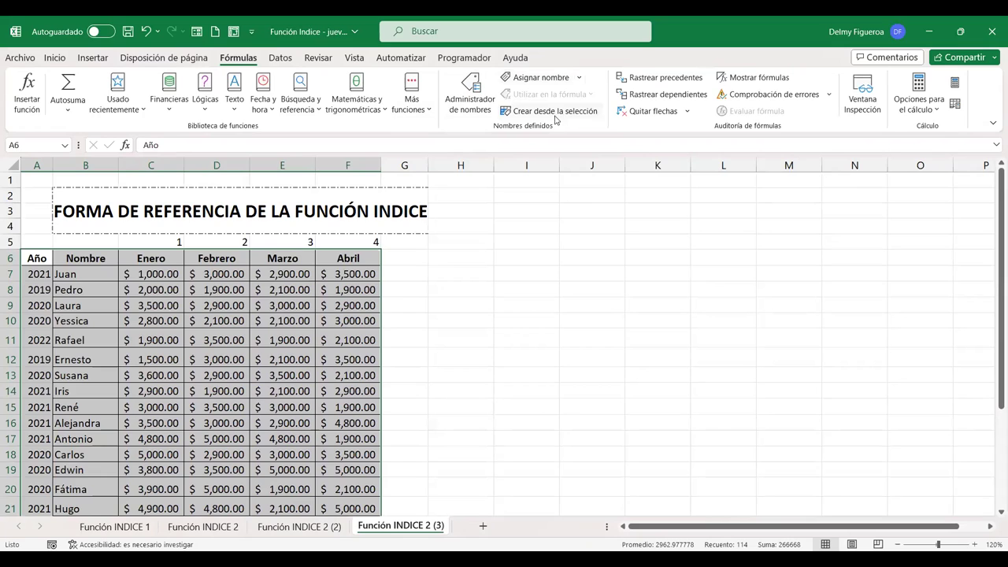
left_click(581, 117)
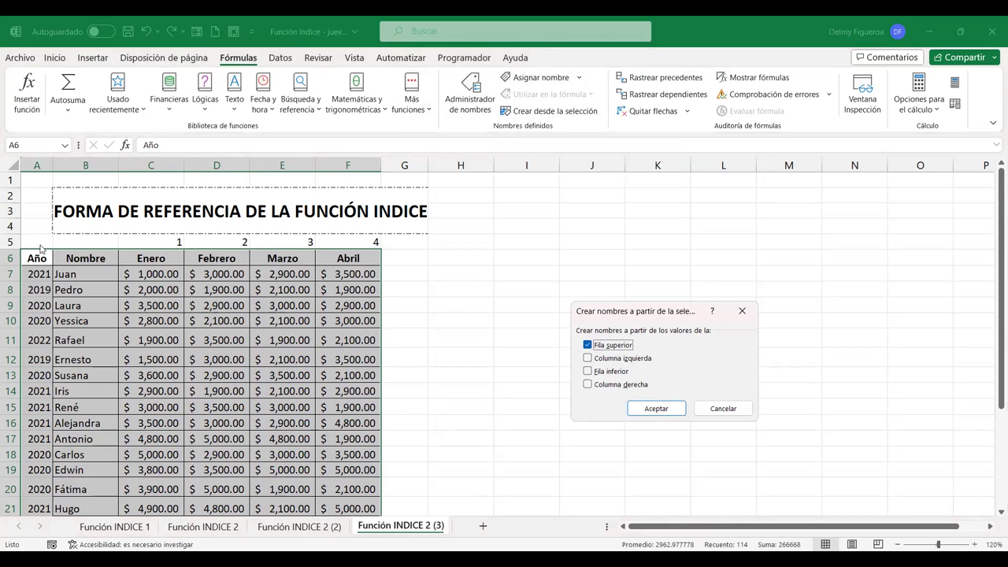
left_click(664, 410)
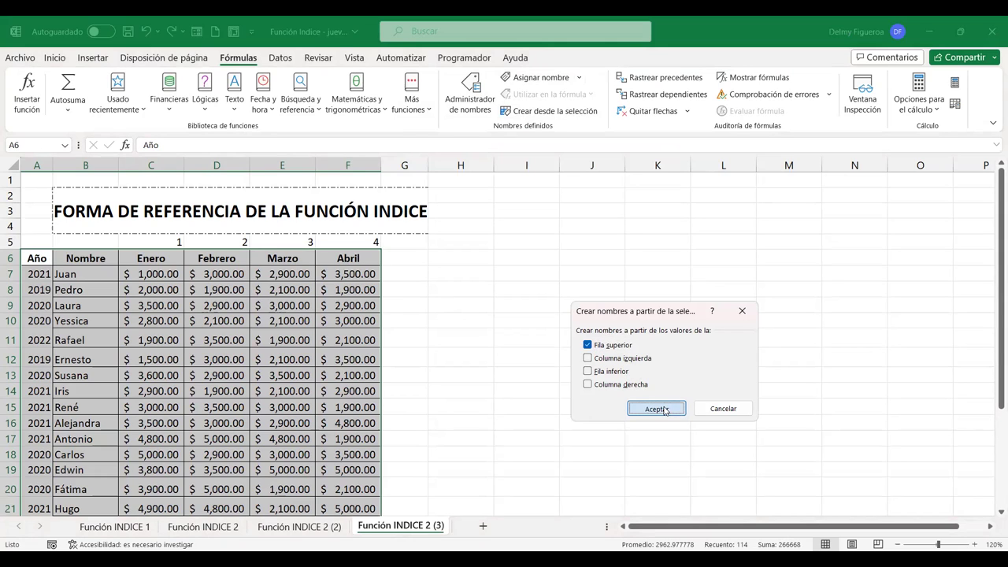
Step: Check the Abril, Febrero and Nombre named ranges in the Name Box
left_click(66, 146)
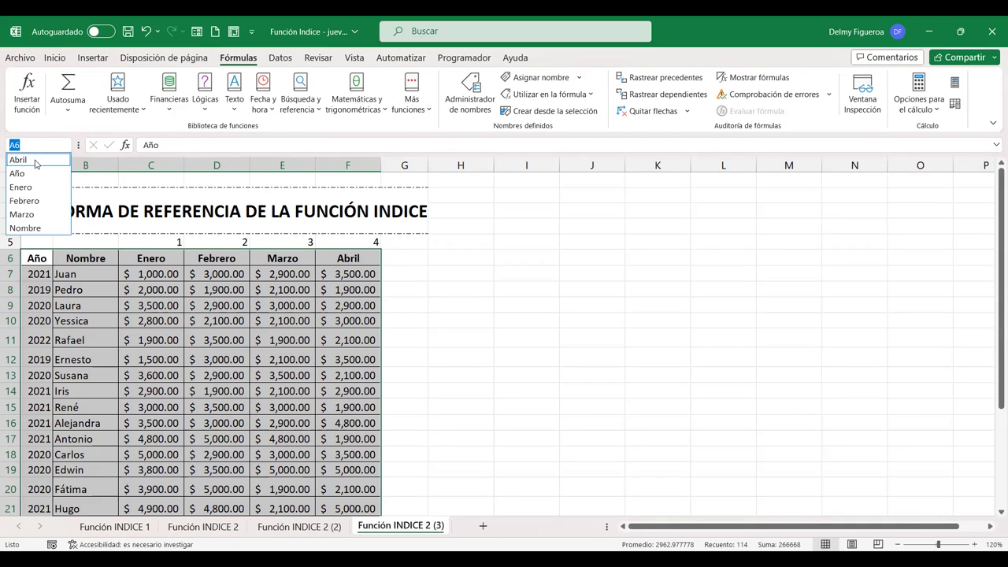
left_click(18, 159)
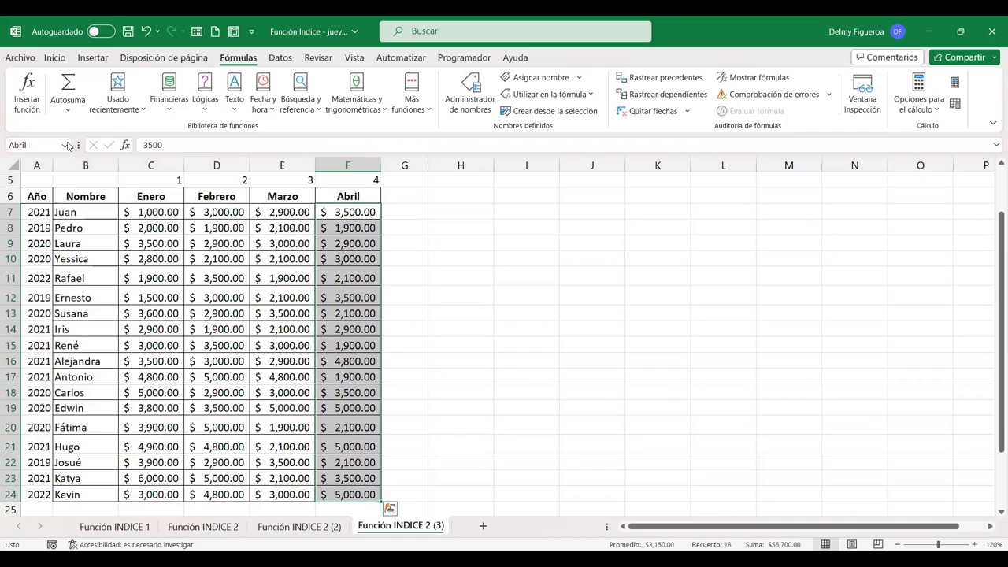
left_click(65, 145)
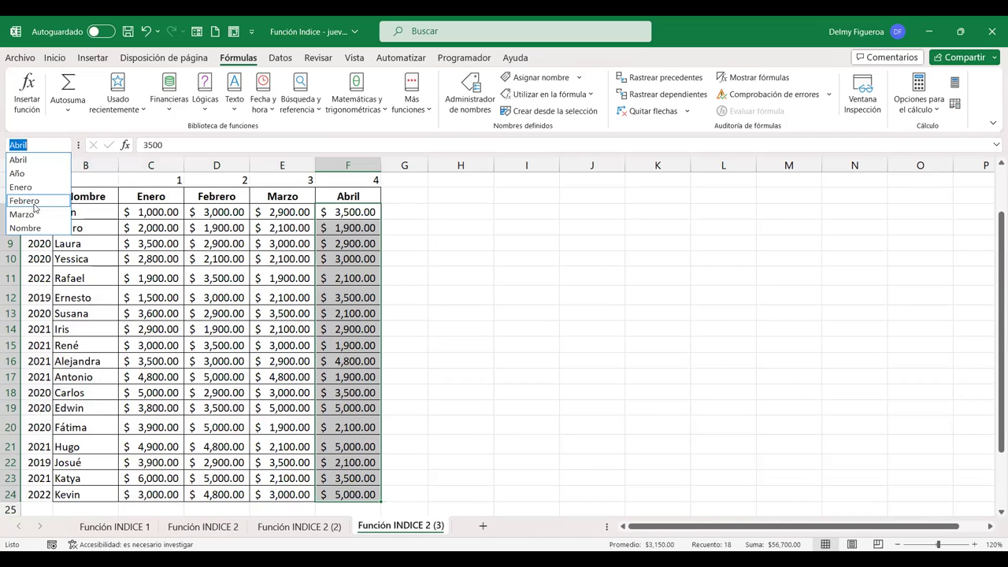
left_click(33, 203)
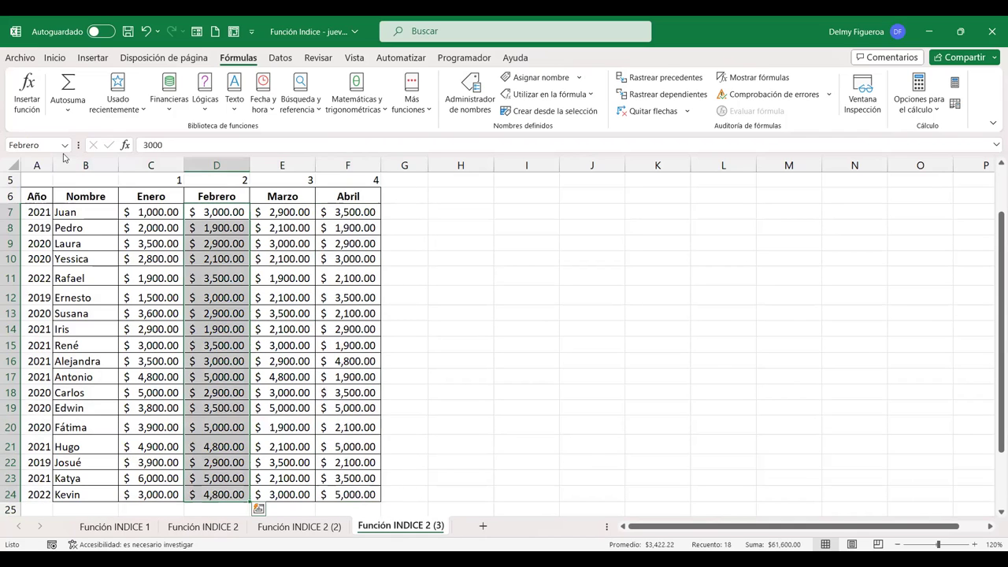
left_click(65, 145)
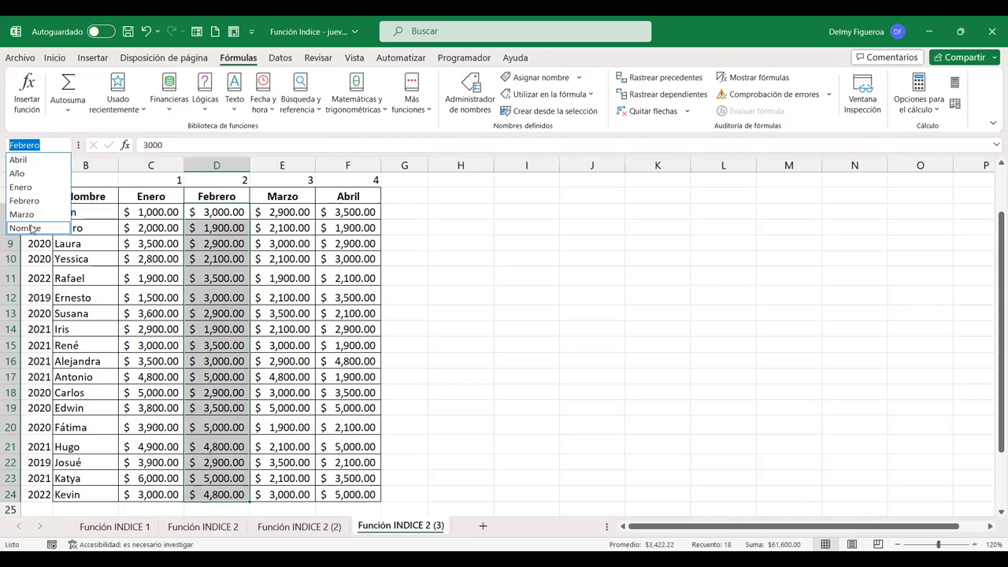
left_click(31, 229)
left_click(65, 145)
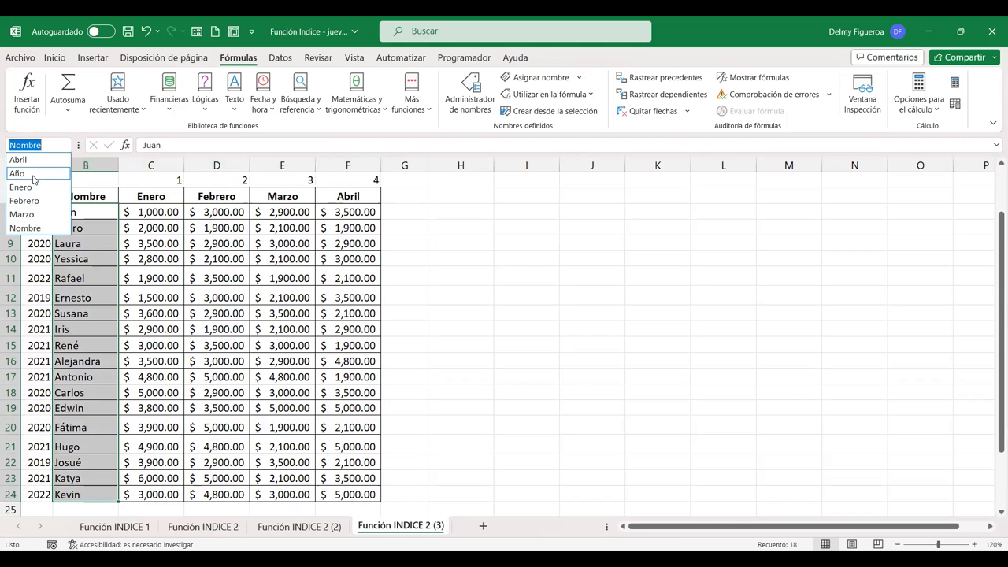
left_click(570, 309)
scroll(570, 309, "up", 1)
Step: Begin a COINCIDIR formula in I6, then cancel it
scroll(569, 310, "up", 1)
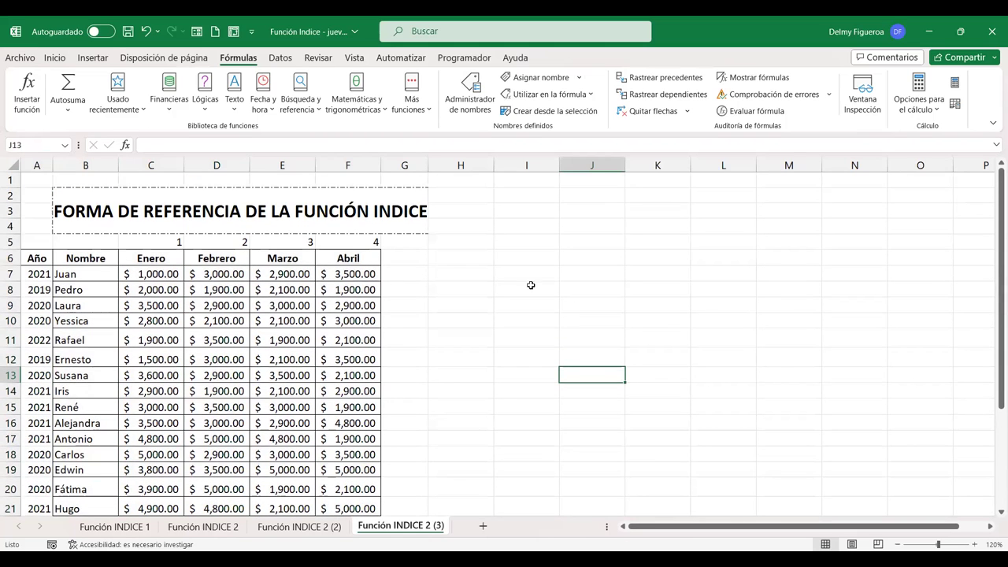
left_click(526, 263)
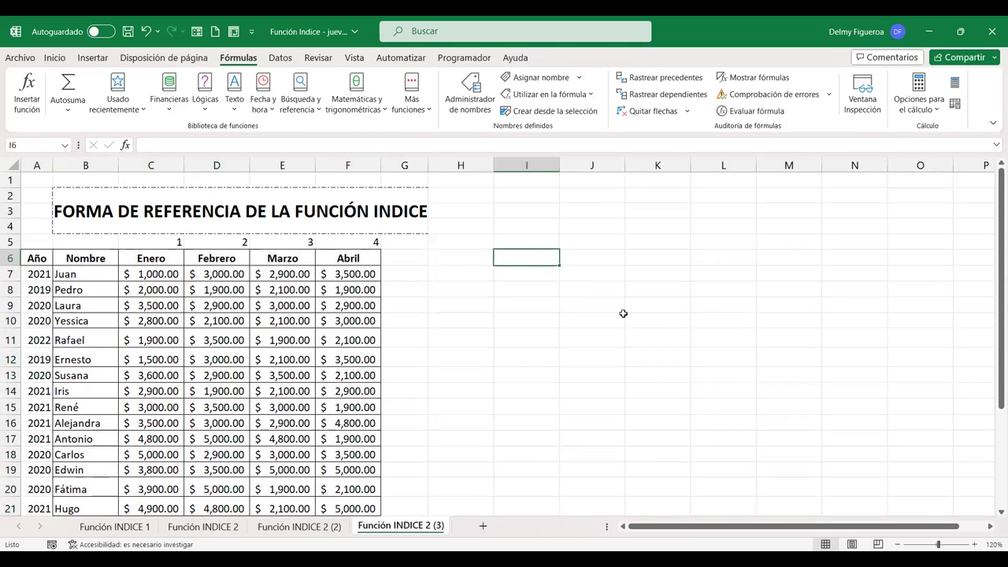
type("+coin")
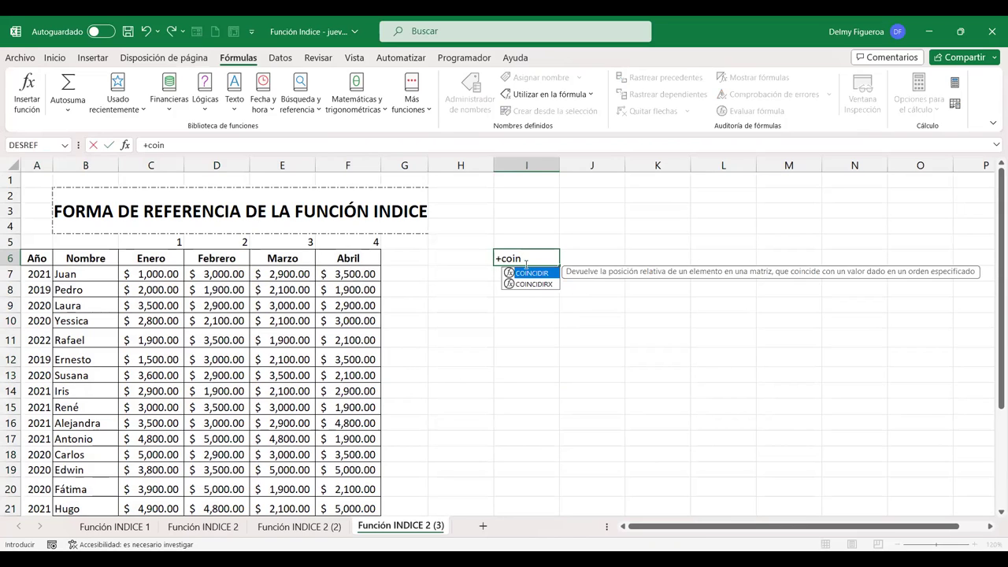
key("Tab")
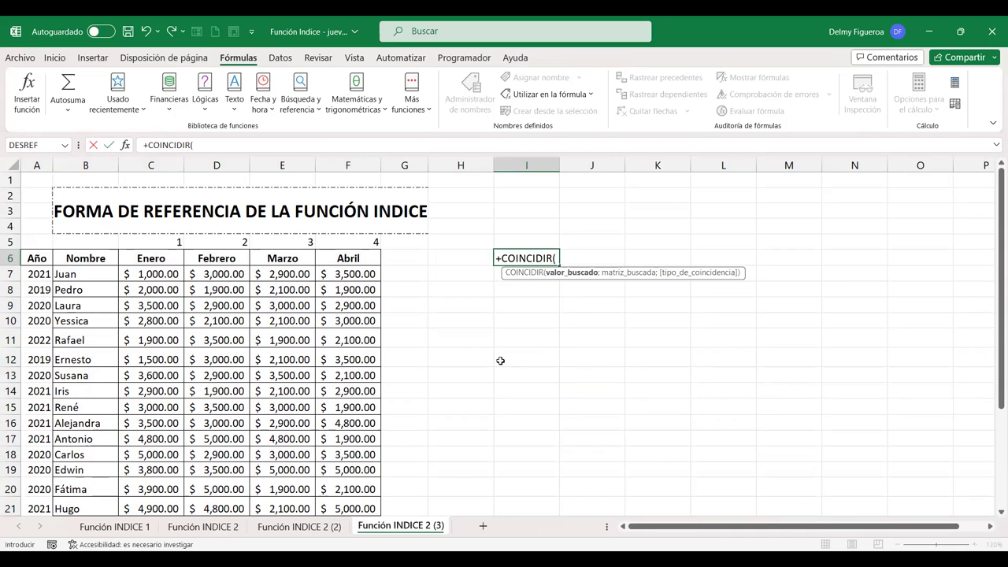
key("Escape")
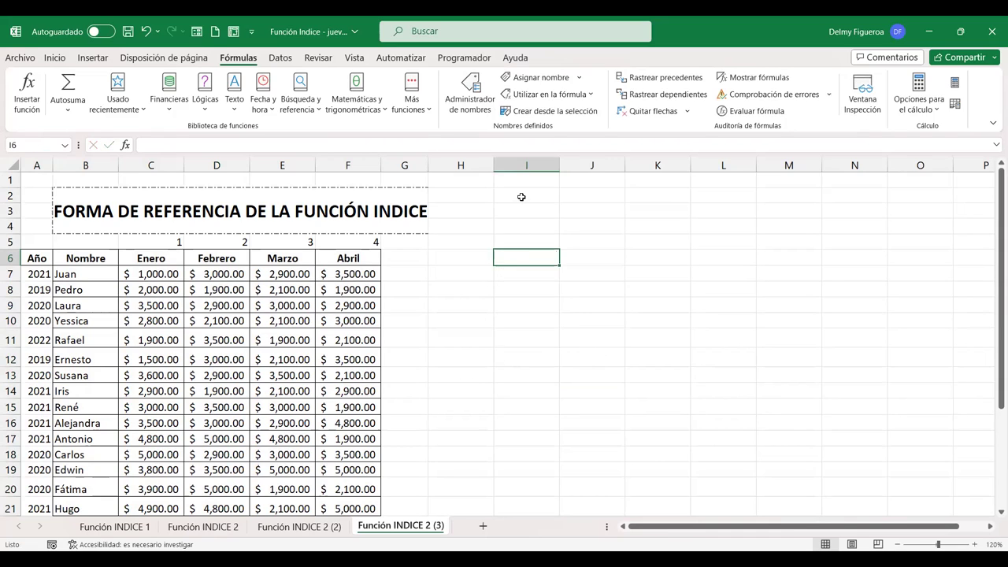
Step: Type the labels Año, Nombre and Mes into I2, I3 and I4
left_click(523, 196)
type("ÑO")
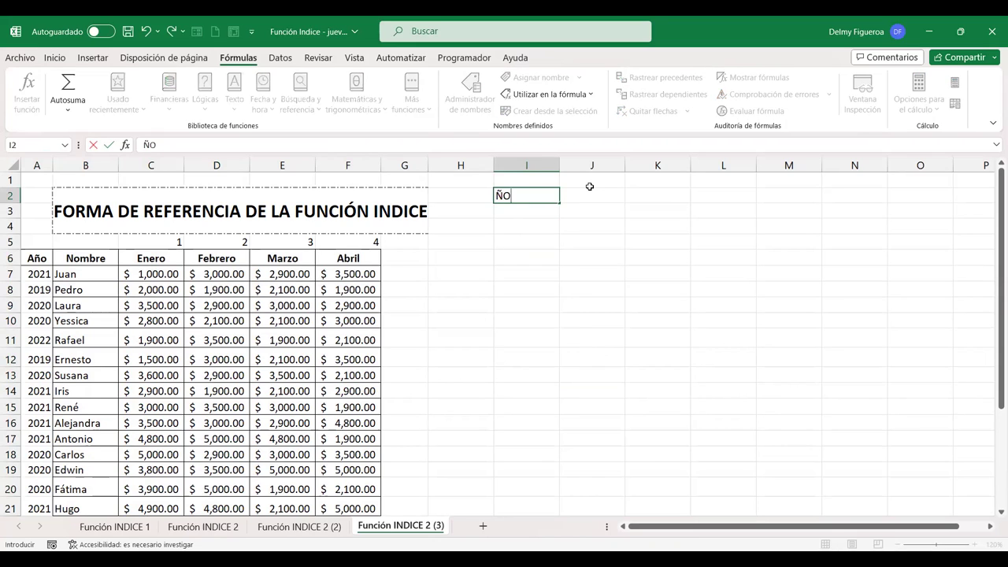
left_click(590, 189)
key("Left")
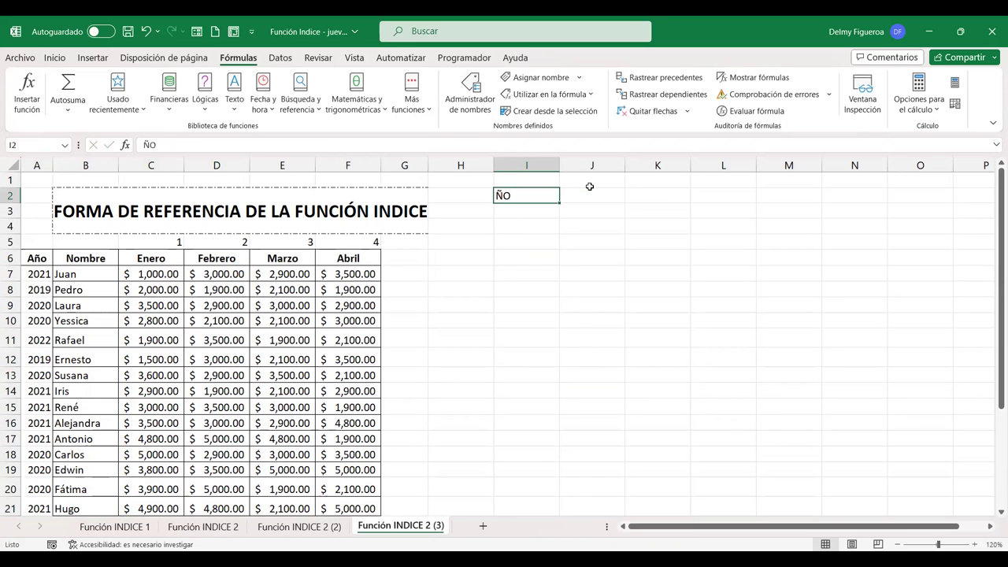
type("Año")
left_click(590, 189)
key("Left")
key("Down")
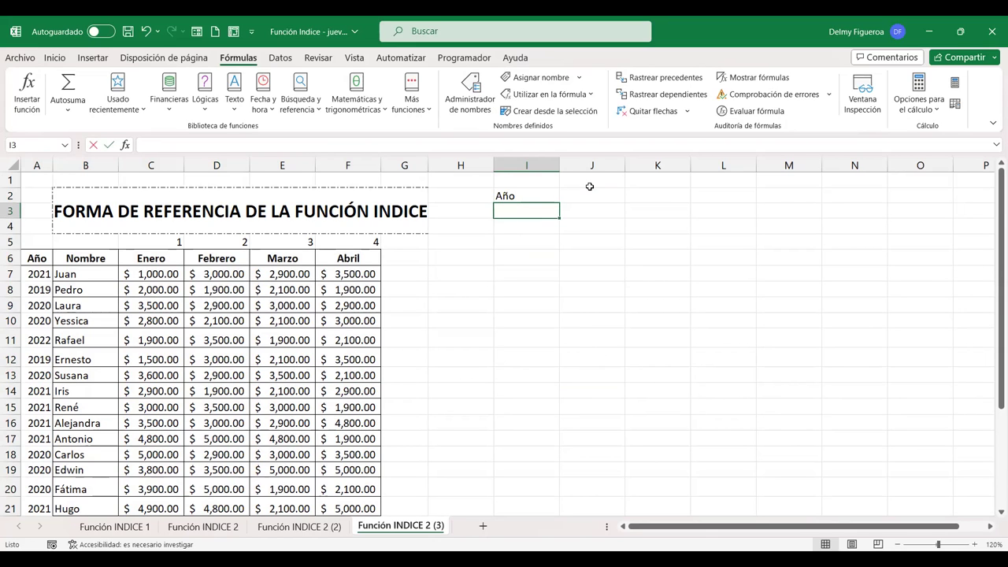
type("Nombre")
key("Return")
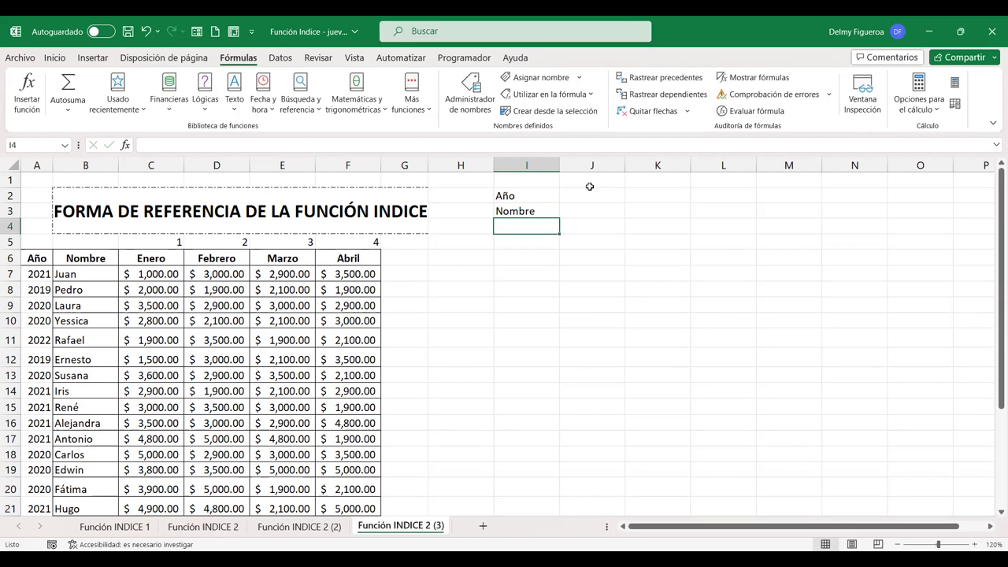
type("Mes")
key("Right")
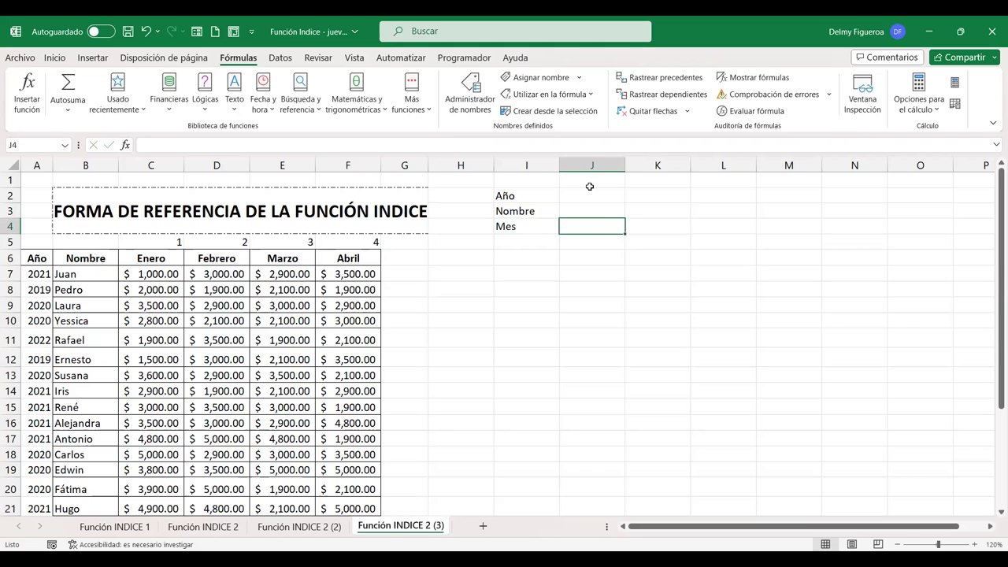
key("Up")
key("Up")
key("Up")
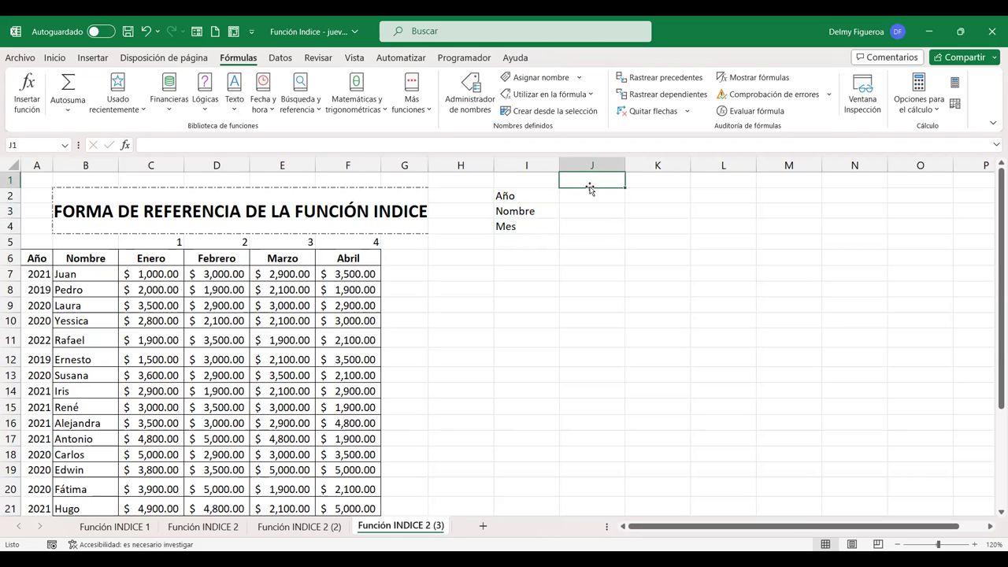
Step: Start +COINCIDIR( in I7 with J2& as the beginning of the lookup value
left_click(526, 278)
type("+coin")
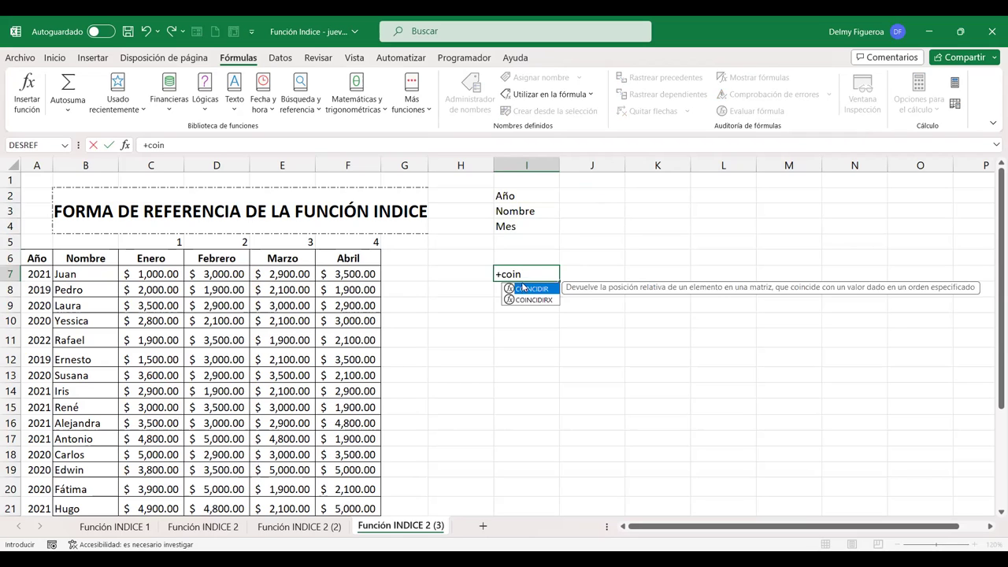
double_click(530, 289)
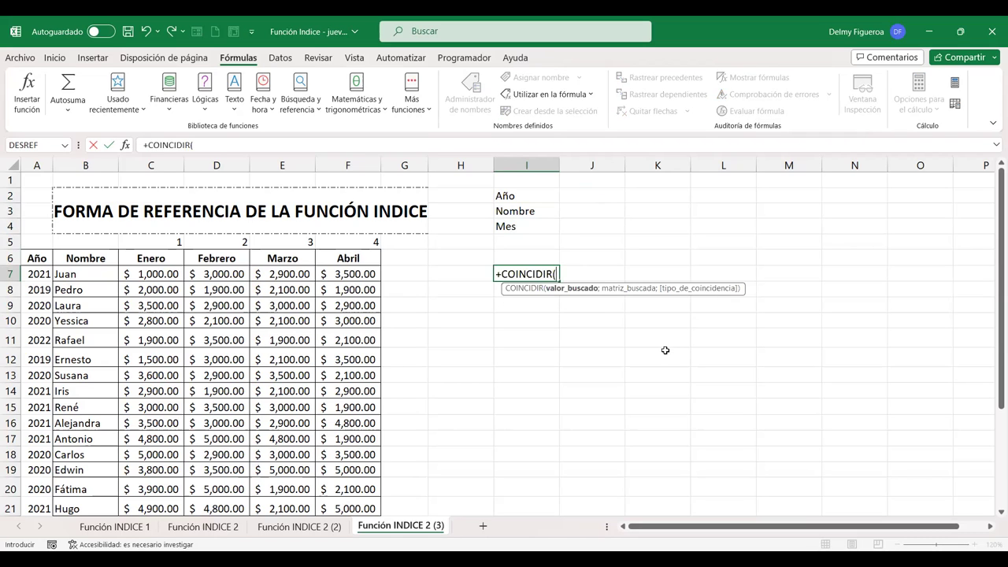
left_click(579, 195)
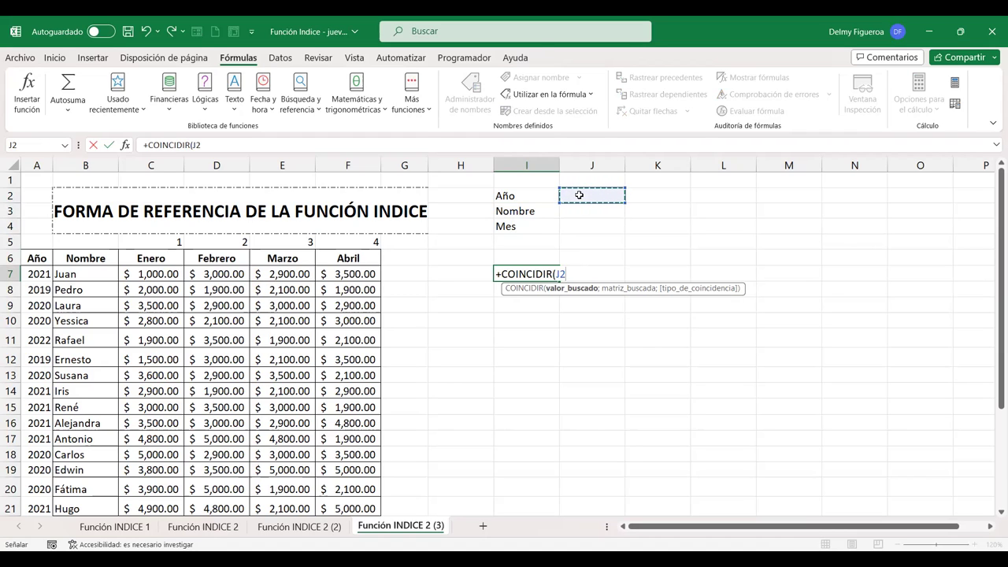
type(";")
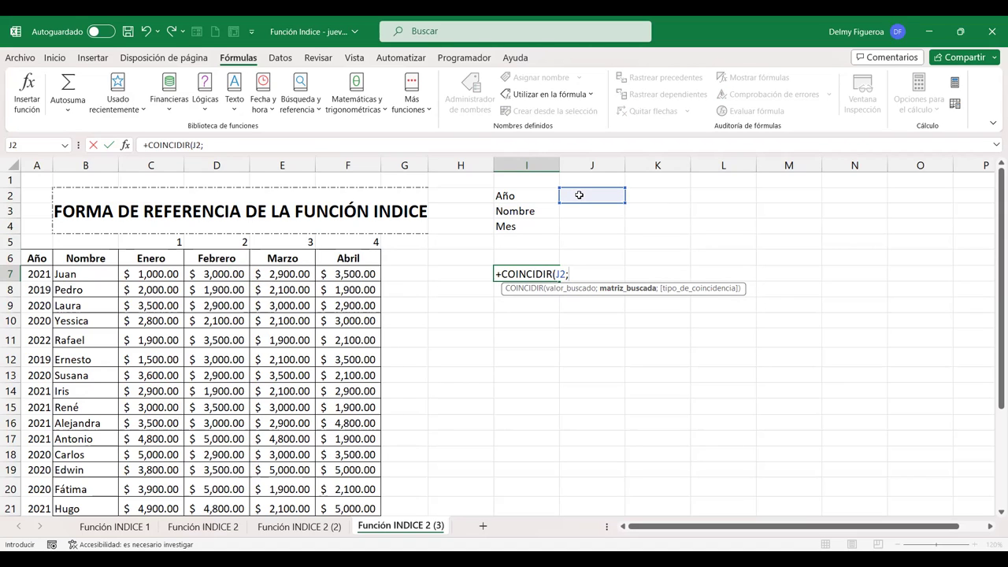
key("BackSpace")
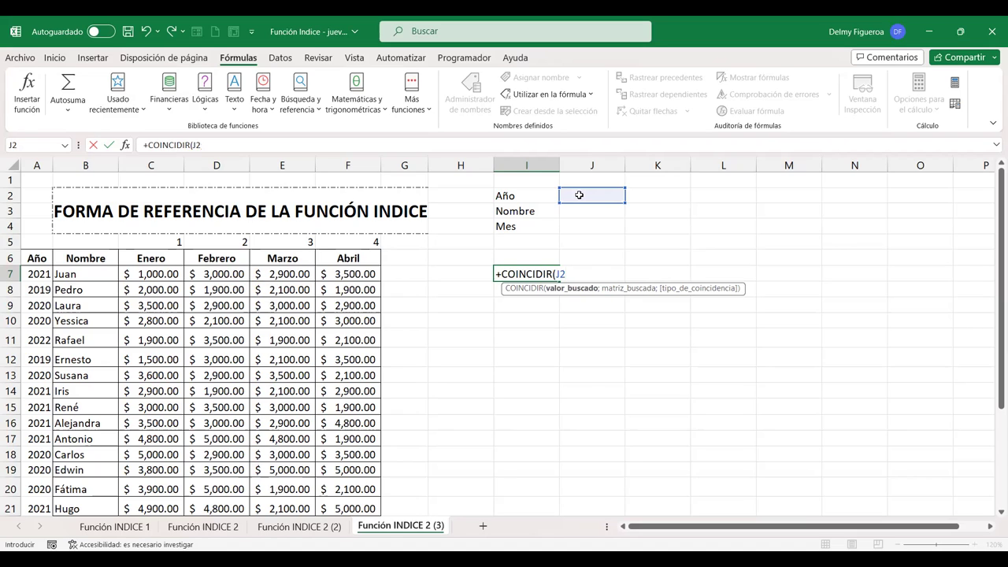
type("&")
left_click(590, 211)
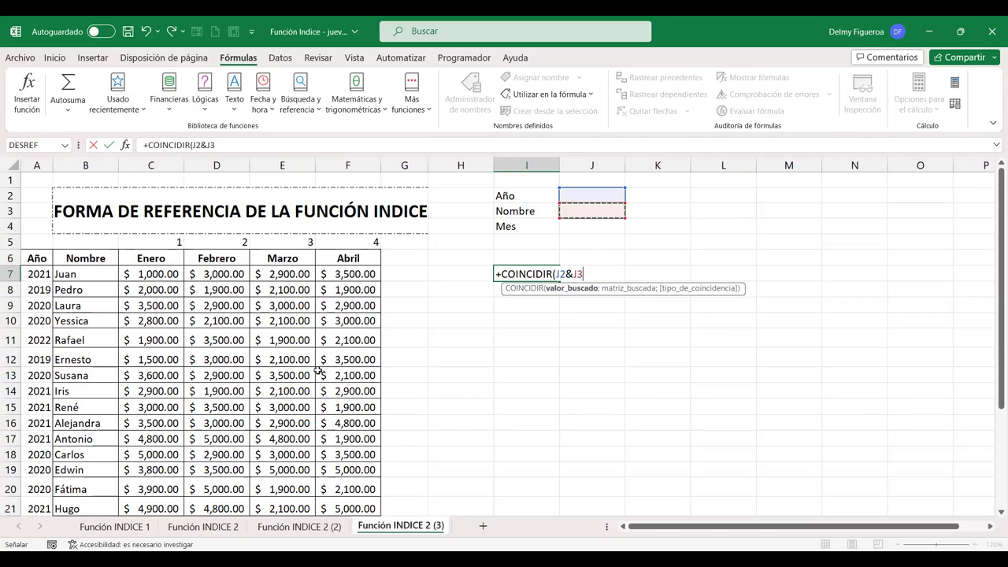
key("BackSpace")
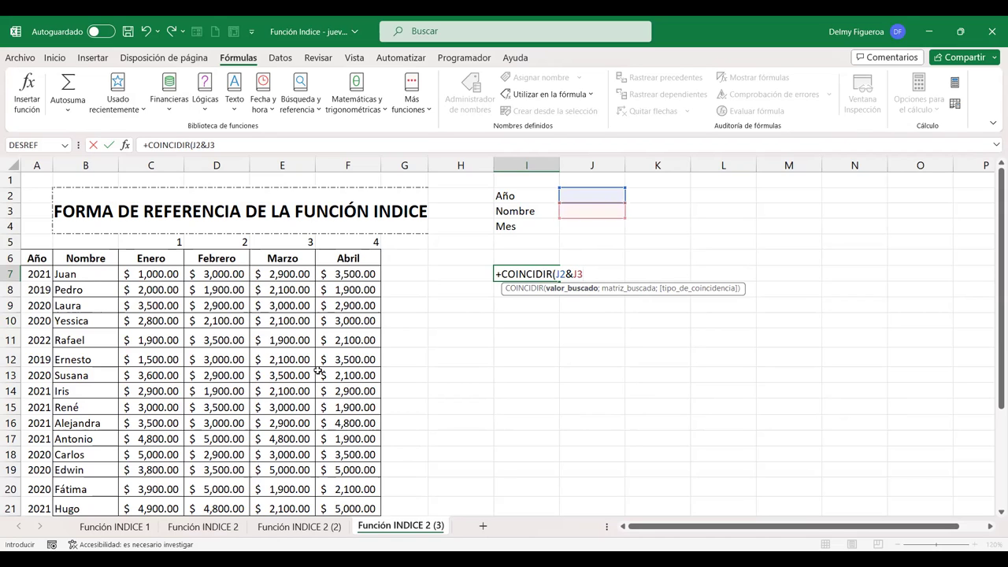
key("BackSpace")
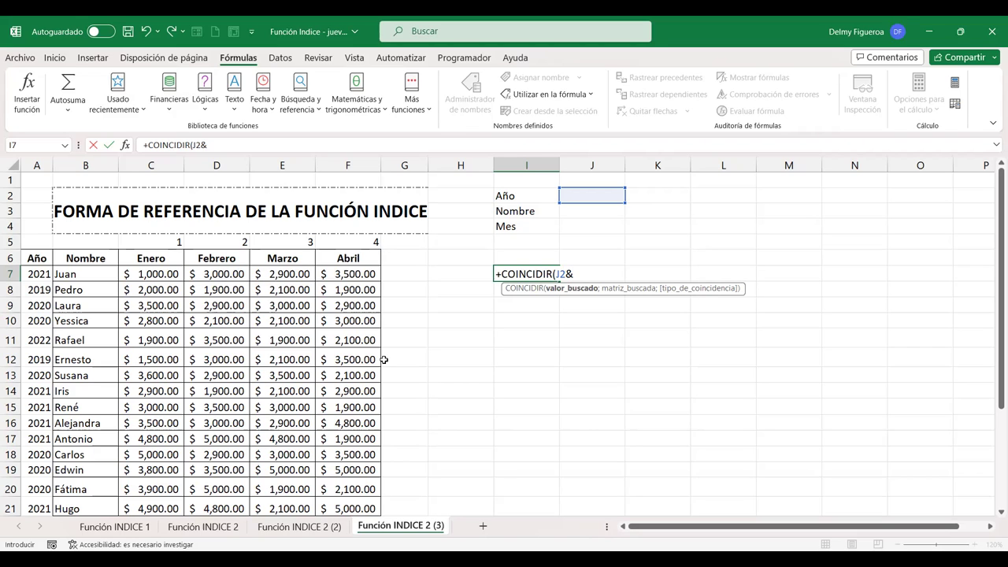
Step: Chain J2, J3 and J4 with quoted separators and & in the I7 lookup value, ending with ;
type("\"°")
type("\"")
type("&")
left_click(593, 212)
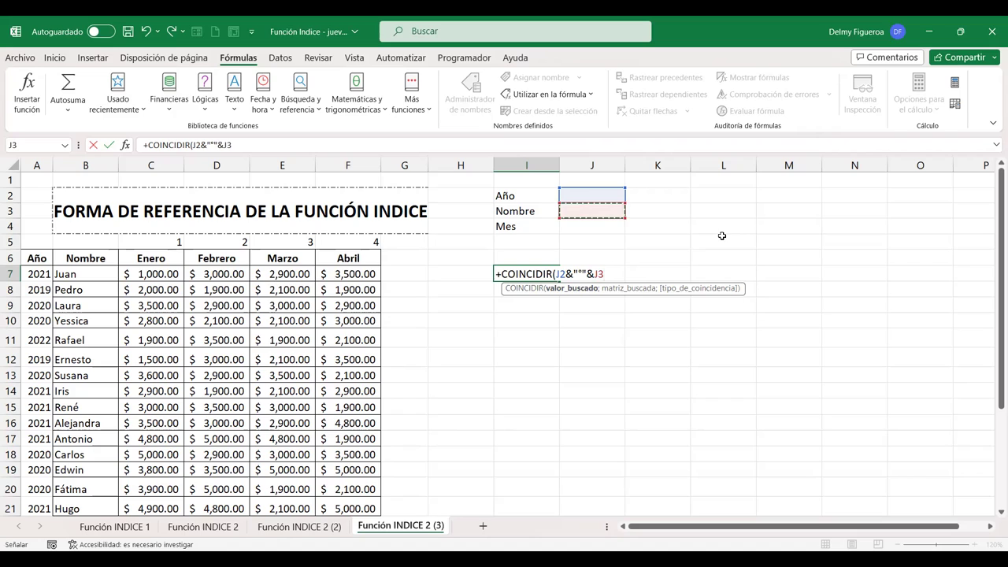
type("&")
type("\"°\"")
type("&")
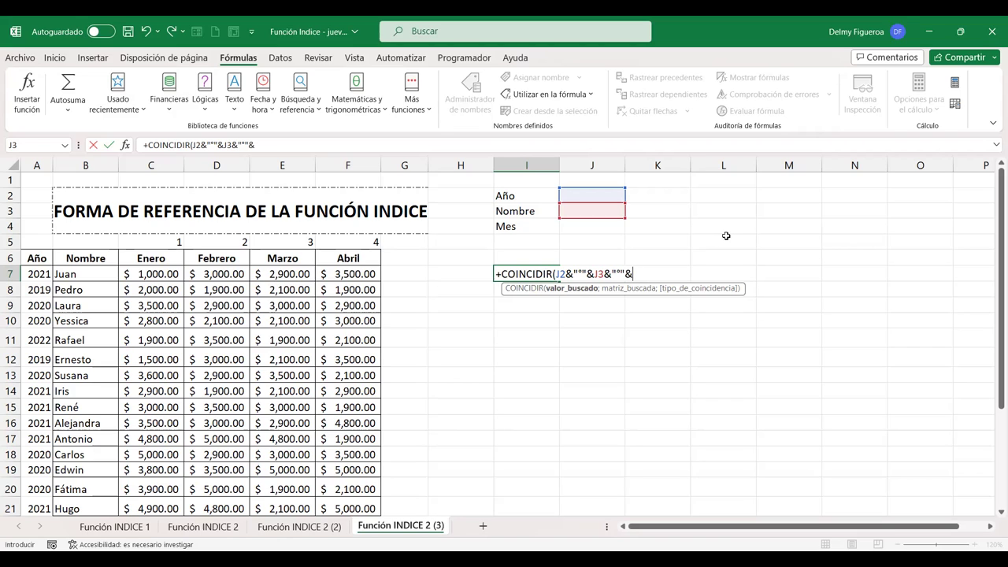
left_click(596, 227)
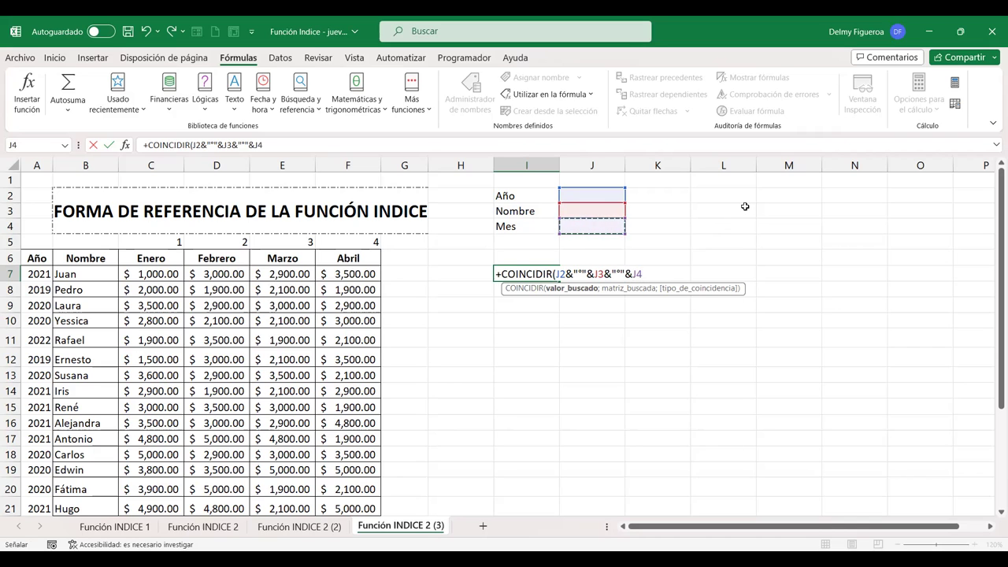
type("\"")
type("\"°\"")
left_click(643, 274)
type("&")
type(";")
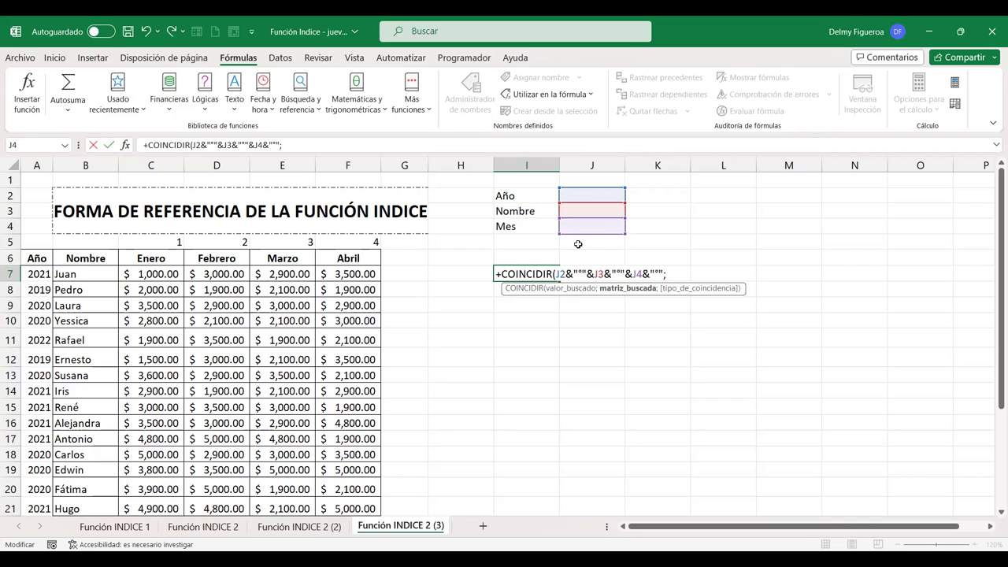
Step: Add the Año named range as the lookup array, then select the first separator in the formula
type("Año")
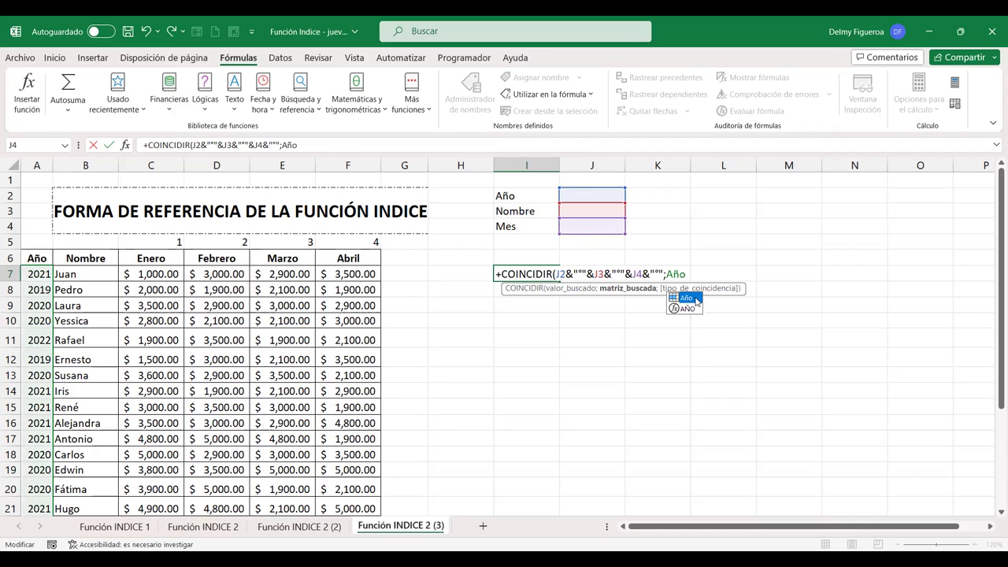
double_click(696, 300)
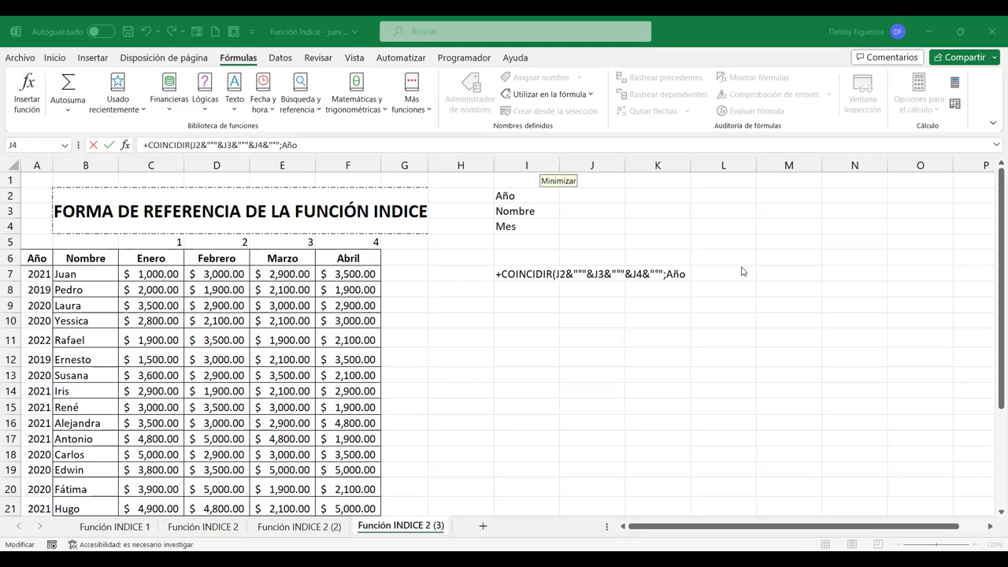
left_click(565, 273)
left_click(572, 272)
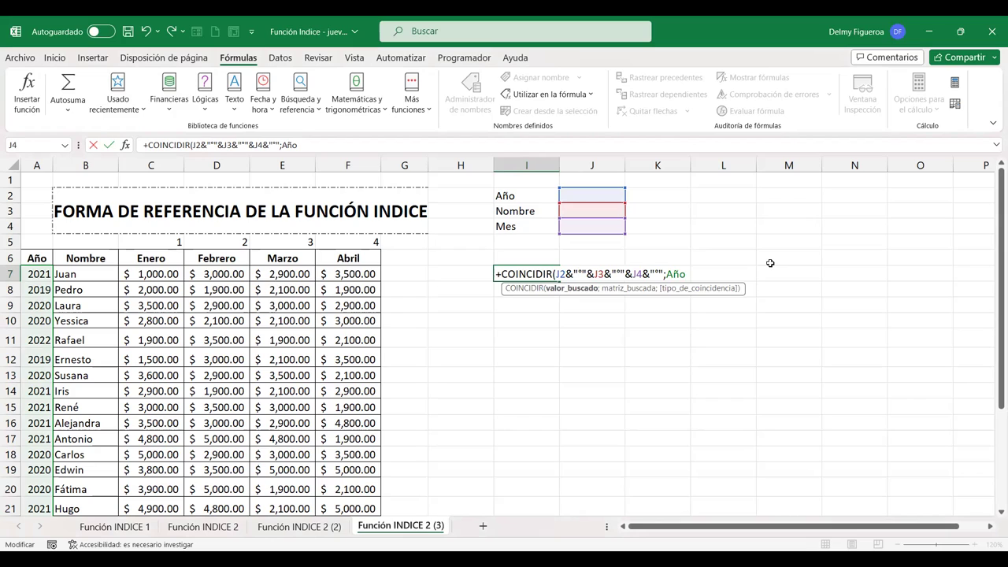
key("Right")
key("shift+Right")
Step: Replace each separator after J2, J3 and J4 with the | character
type("|")
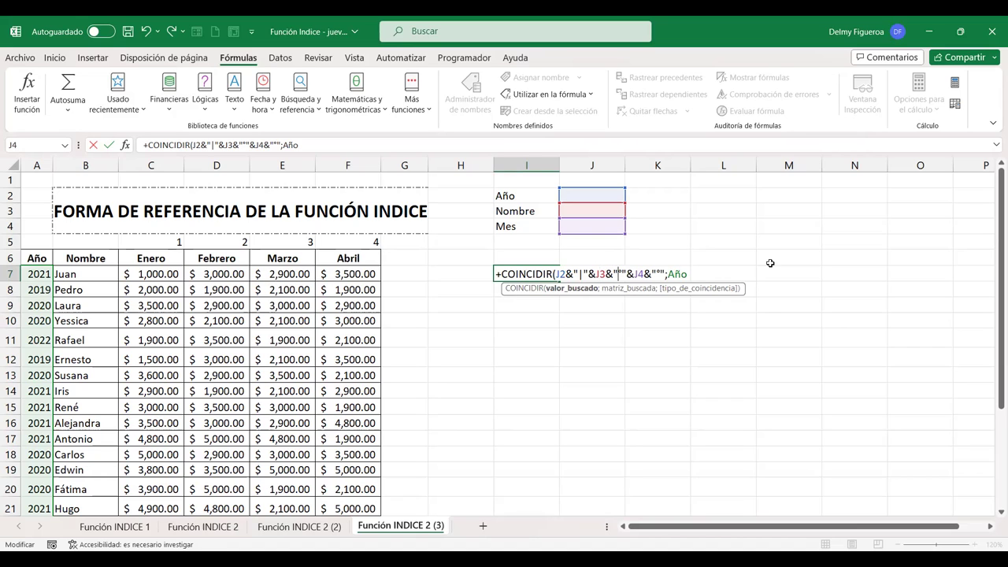
key("BackSpace")
type("|")
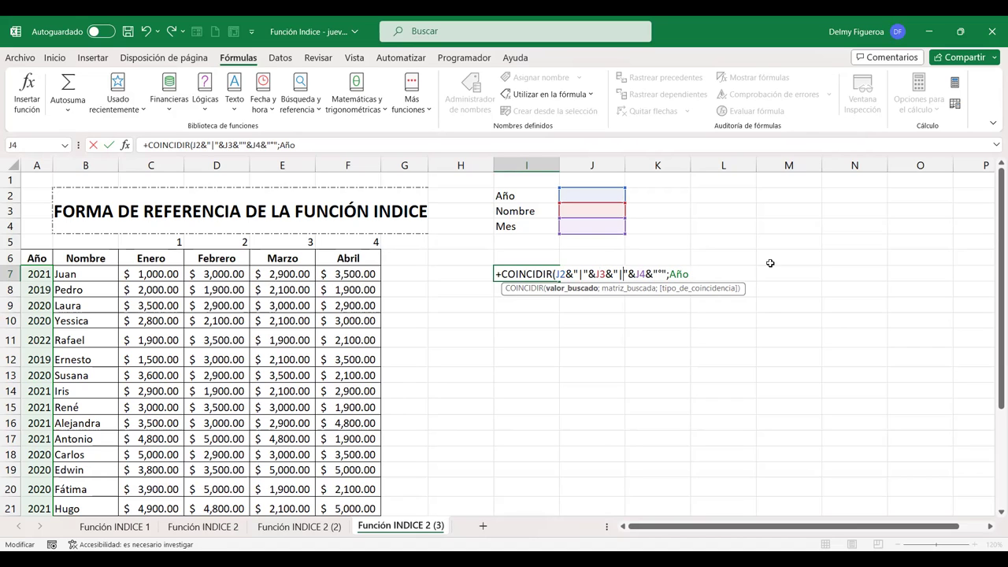
key("Right")
key("Right")
key("Right")
type("|")
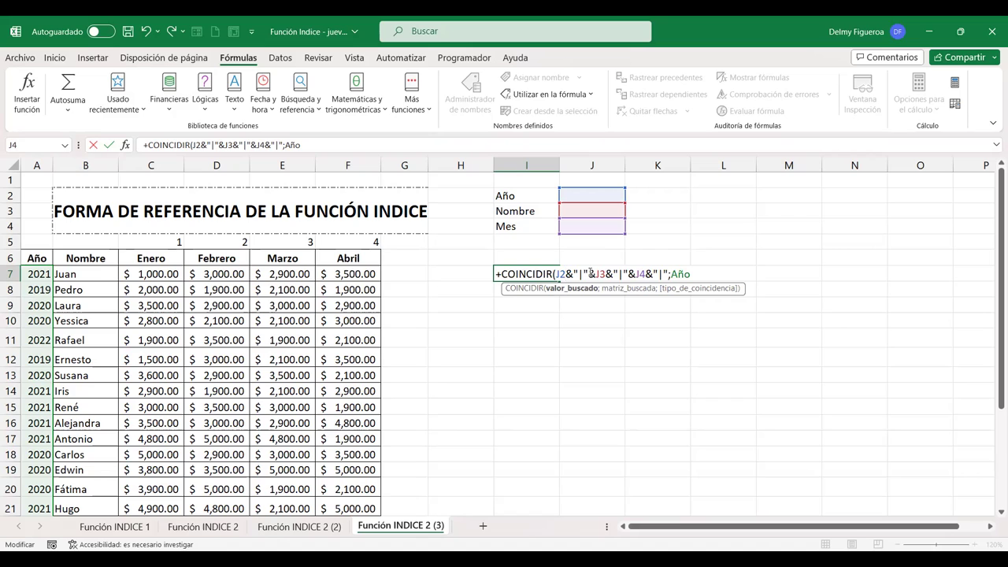
left_click(590, 274)
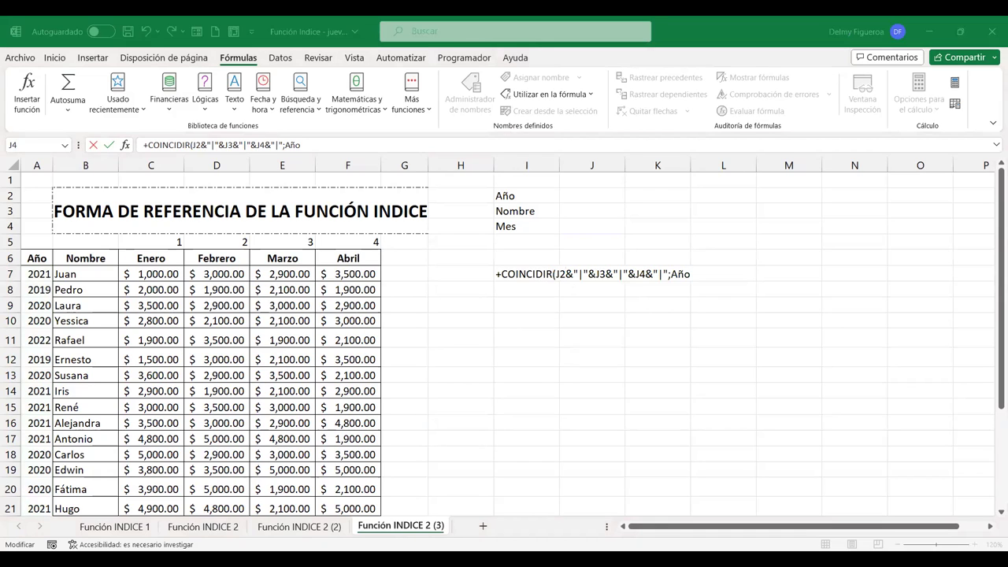
Step: Append Año&"|"&Nombre&"|"& to the lookup range of the I7 COINCIDIR formula
left_click(693, 274)
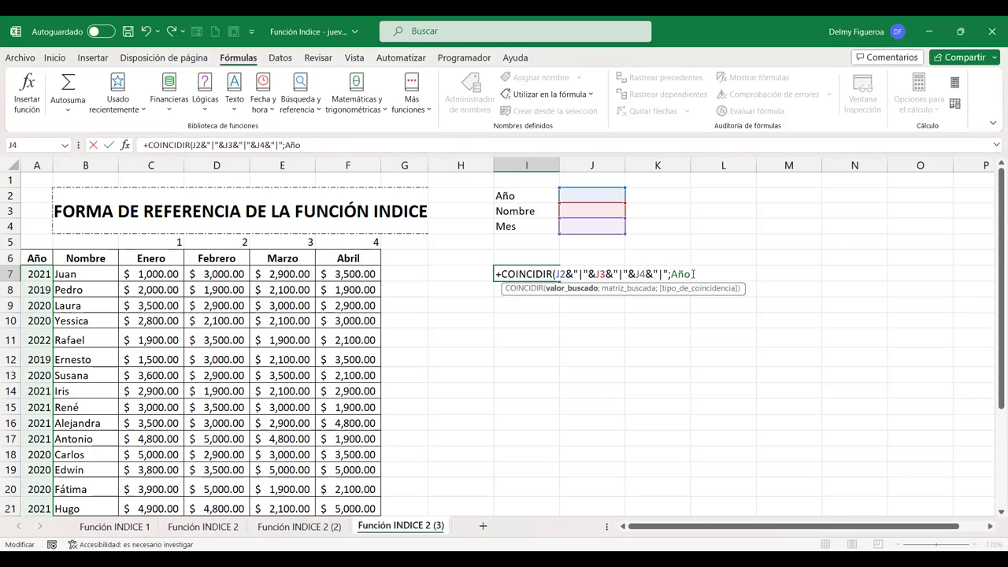
left_click(559, 274)
left_click(680, 273)
left_click(600, 274)
key("End")
type(";")
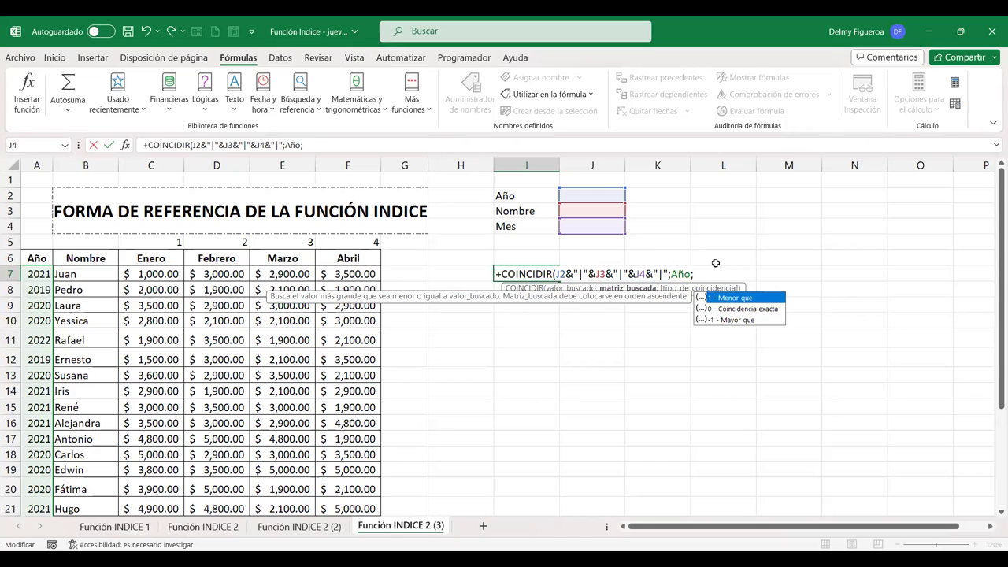
key("BackSpace")
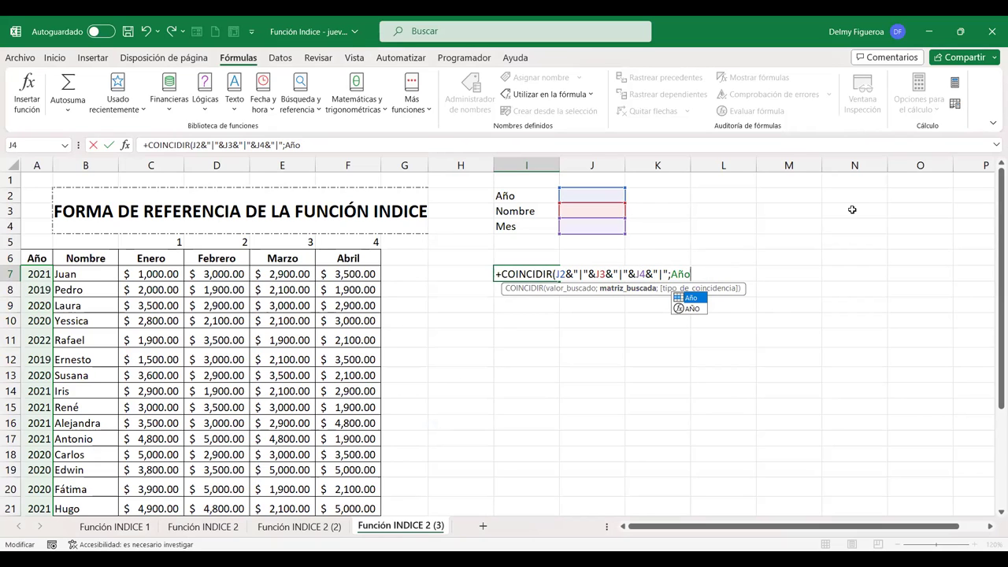
type("&\"|")
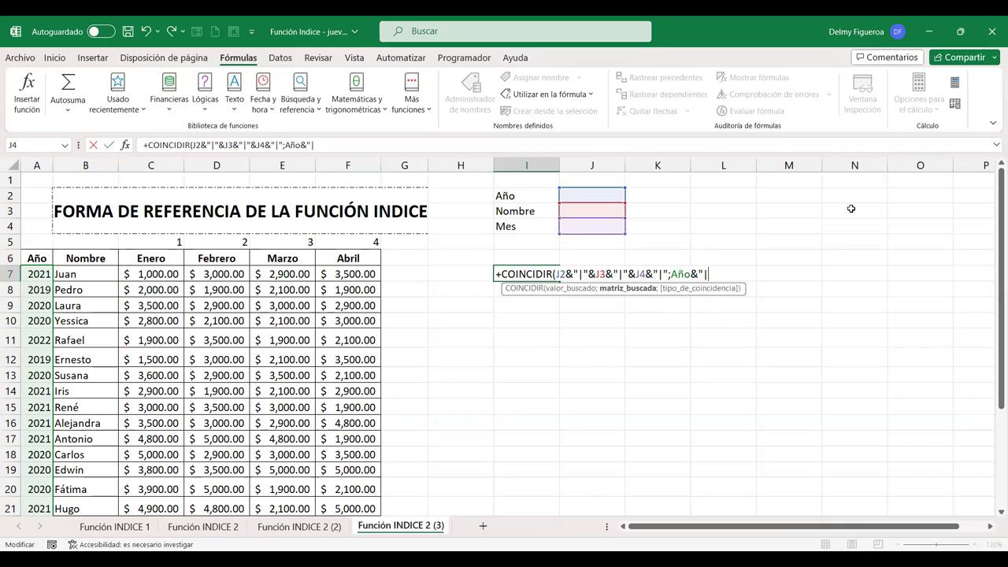
type("\"")
type("&")
type("Nombre")
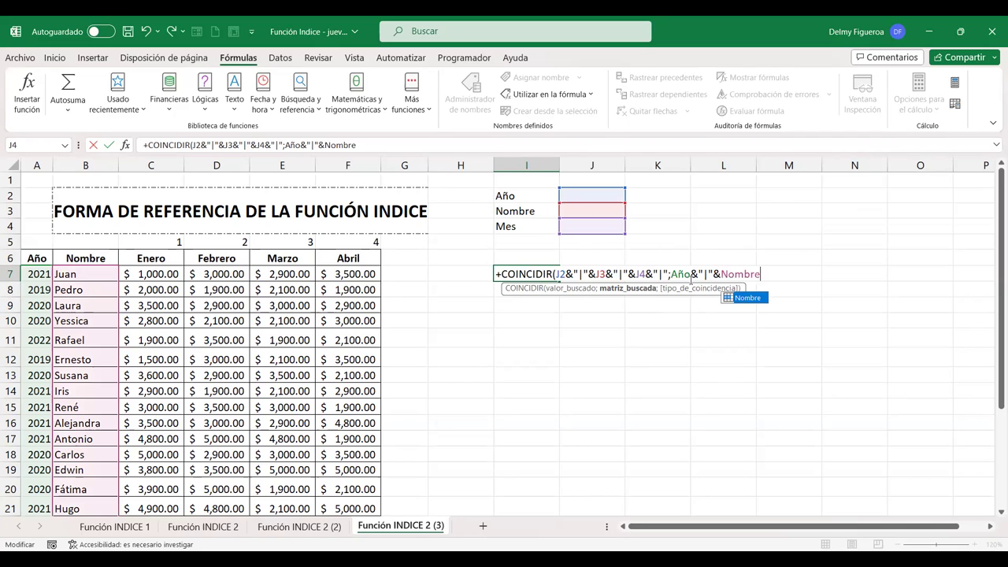
double_click(746, 299)
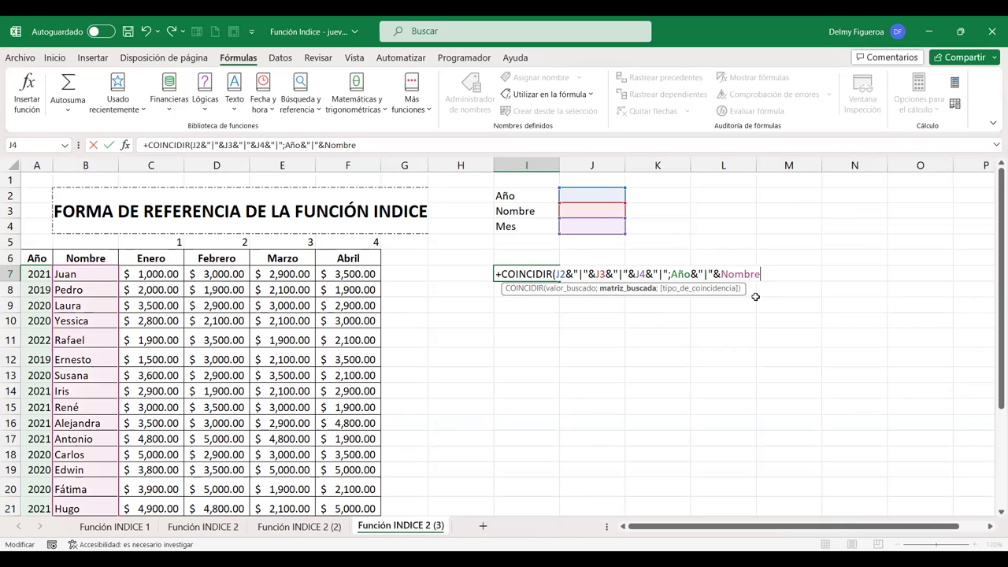
type("&\"")
type("|\"")
type("&")
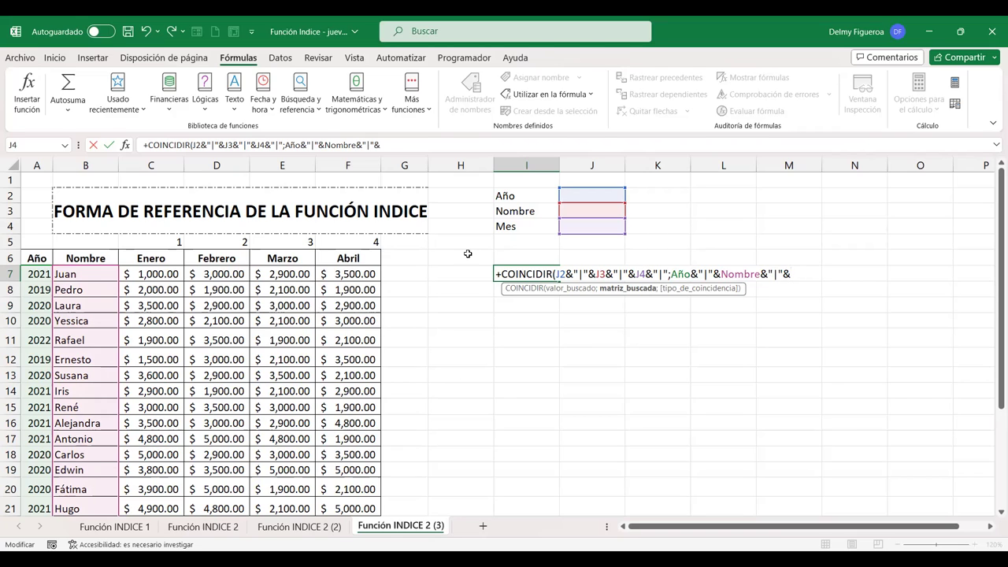
Step: Add month headers C6:F6 to the I7 lookup range and close with exact match 0
left_click(160, 257)
left_click_drag(193, 257, 349, 258)
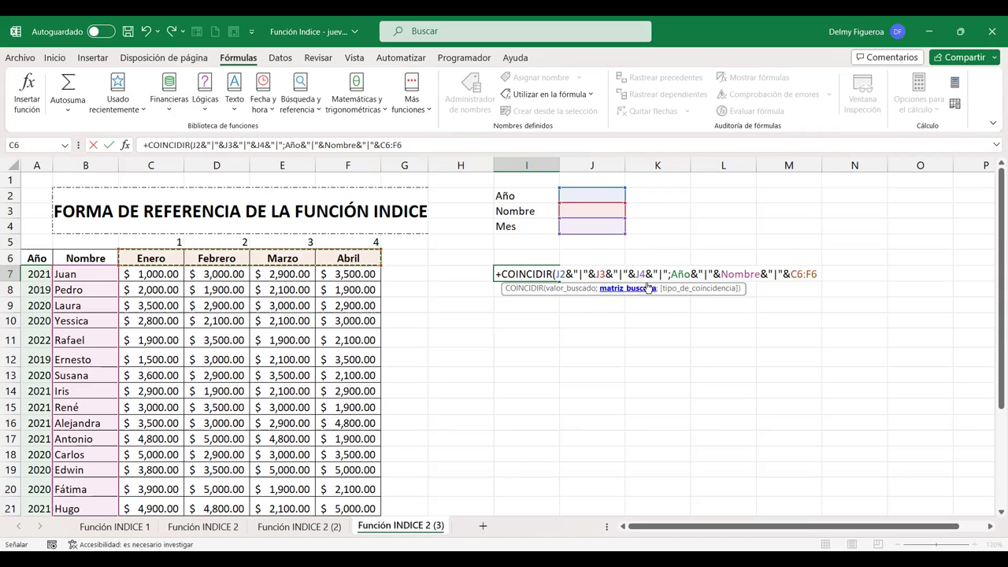
left_click(803, 274)
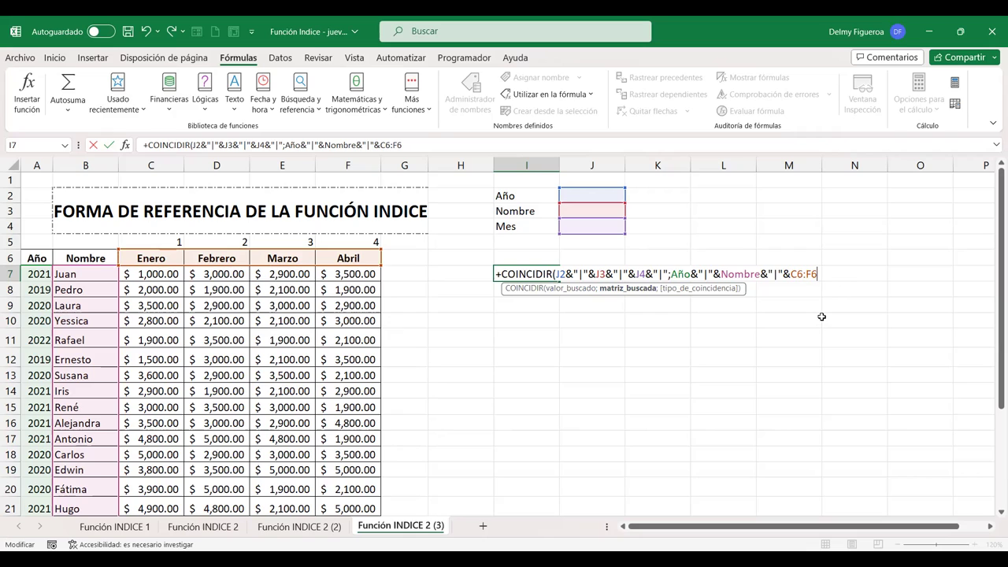
type(";")
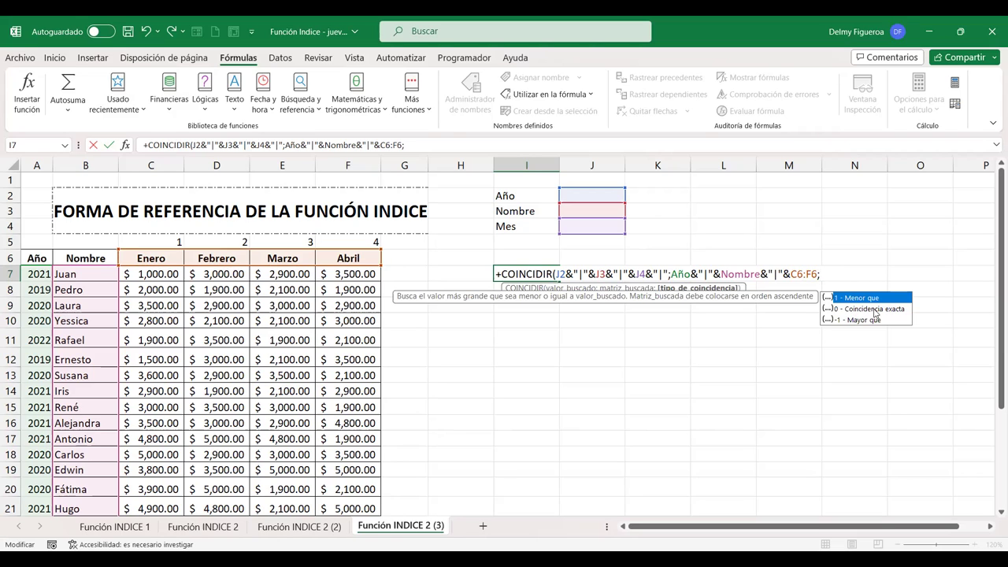
double_click(874, 309)
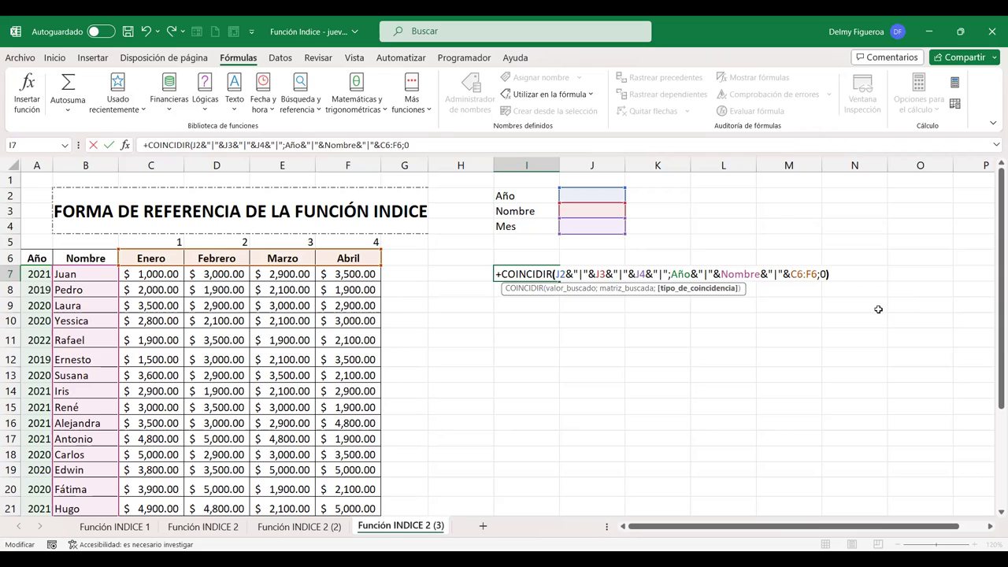
key("Return")
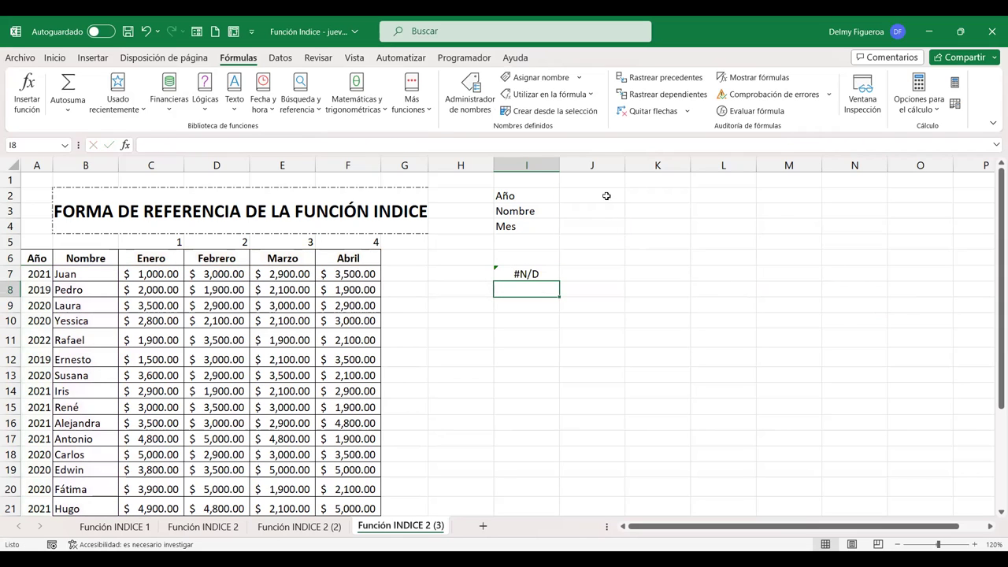
Step: Enter 2019 in J2, a seller's name in J3 and Enero in J4
left_click(606, 196)
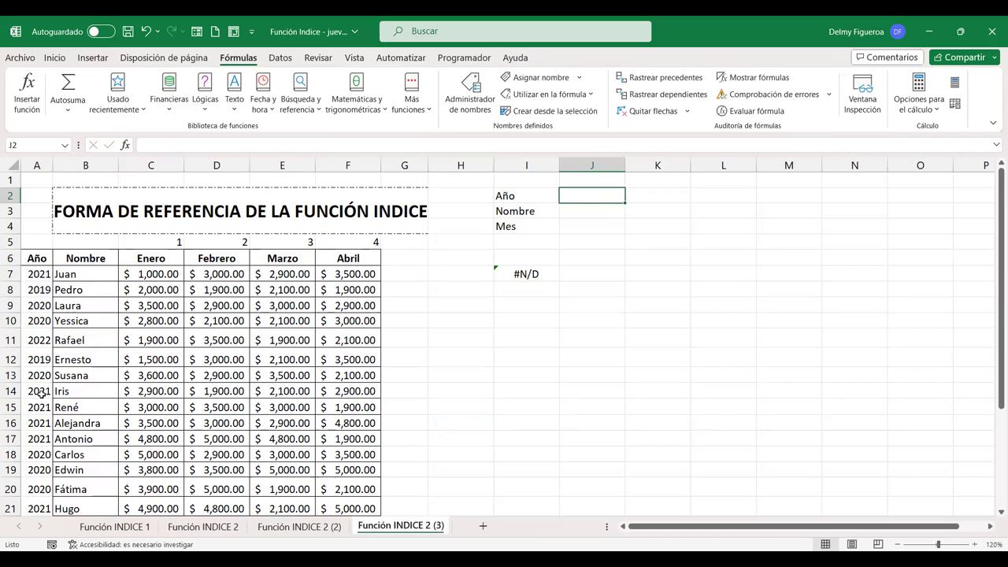
scroll(41, 394, "down", 7)
scroll(41, 394, "down", 2)
scroll(42, 395, "up", 2)
scroll(41, 396, "up", 2)
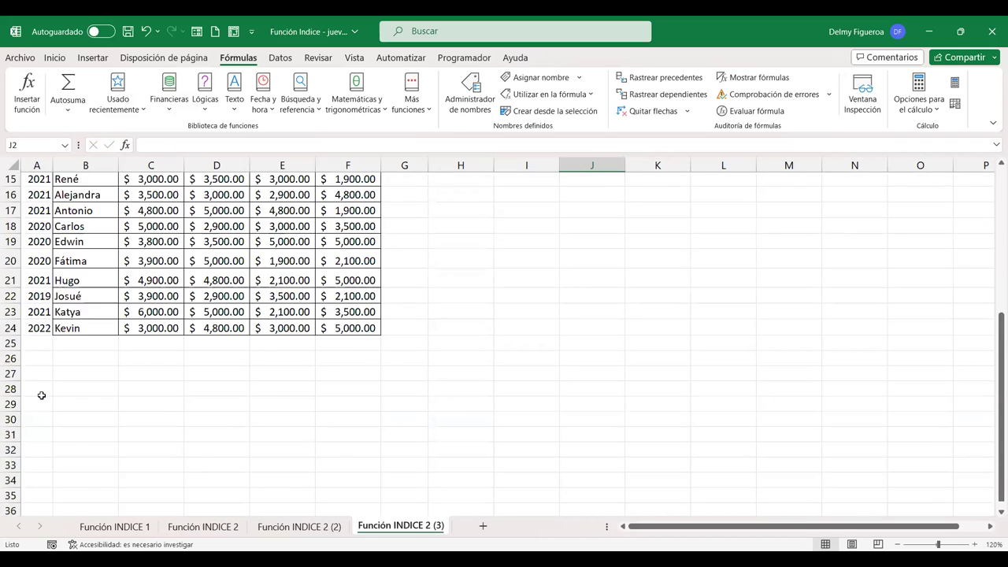
scroll(40, 395, "up", 5)
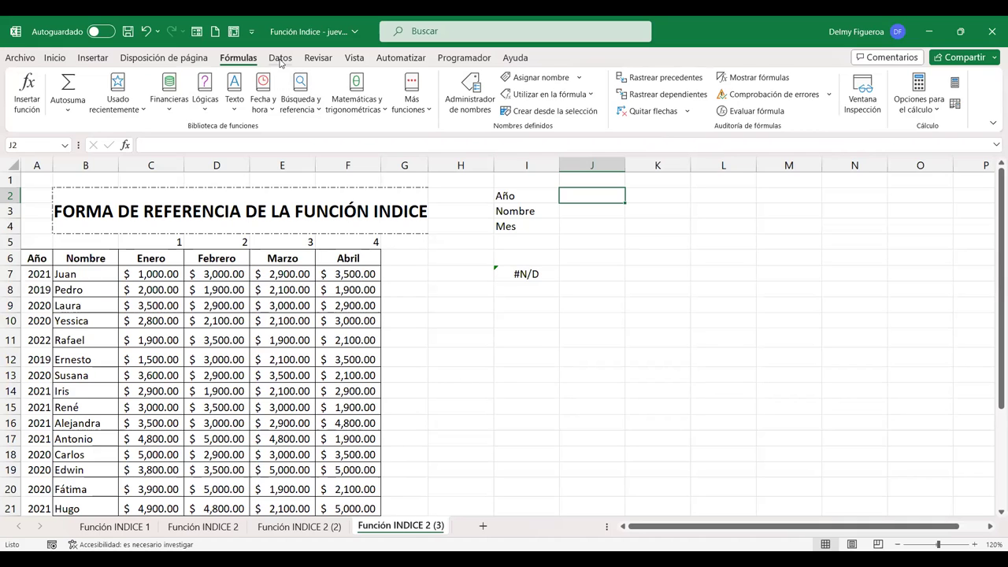
type("2019")
key("Return")
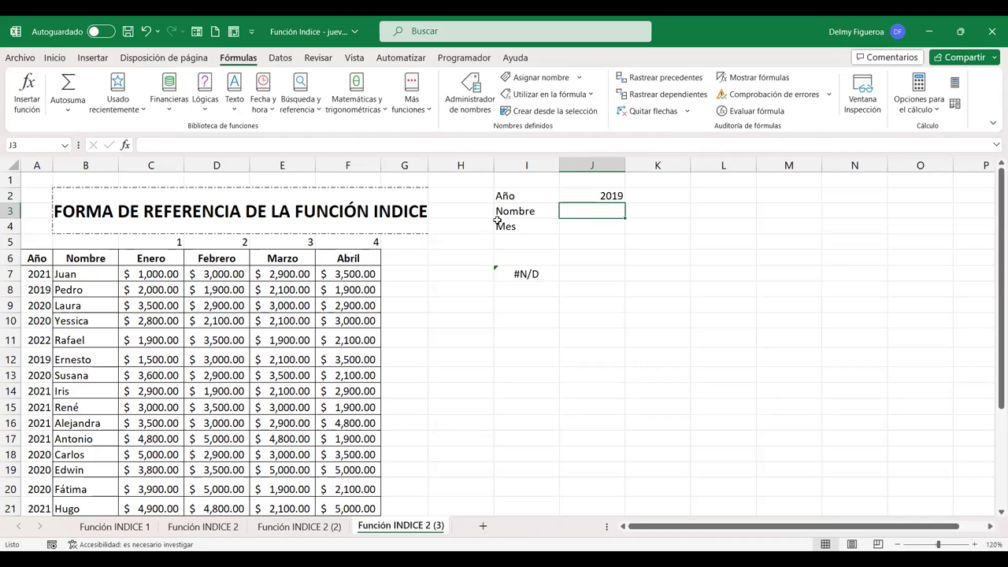
type("Juan")
key("Return")
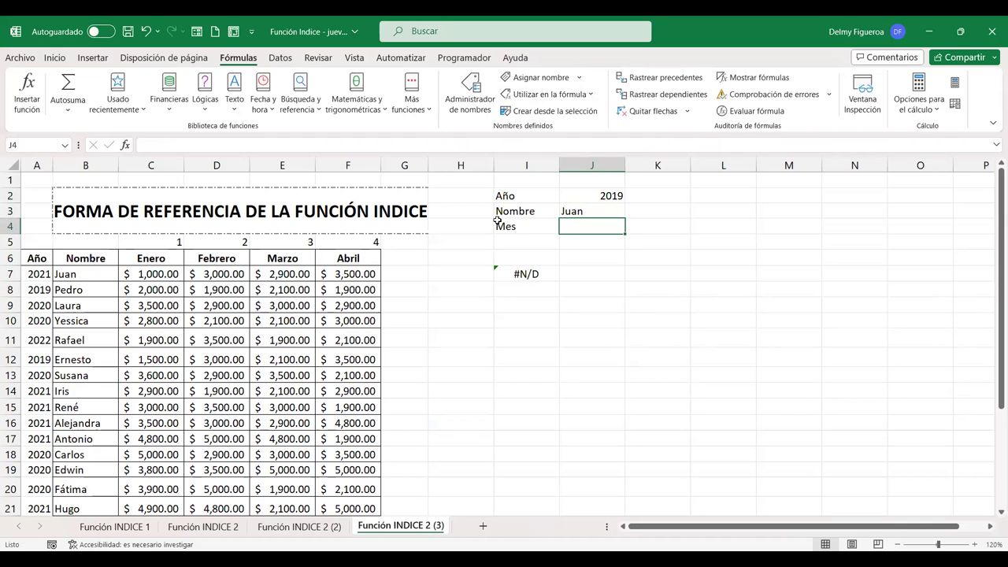
type("Enero")
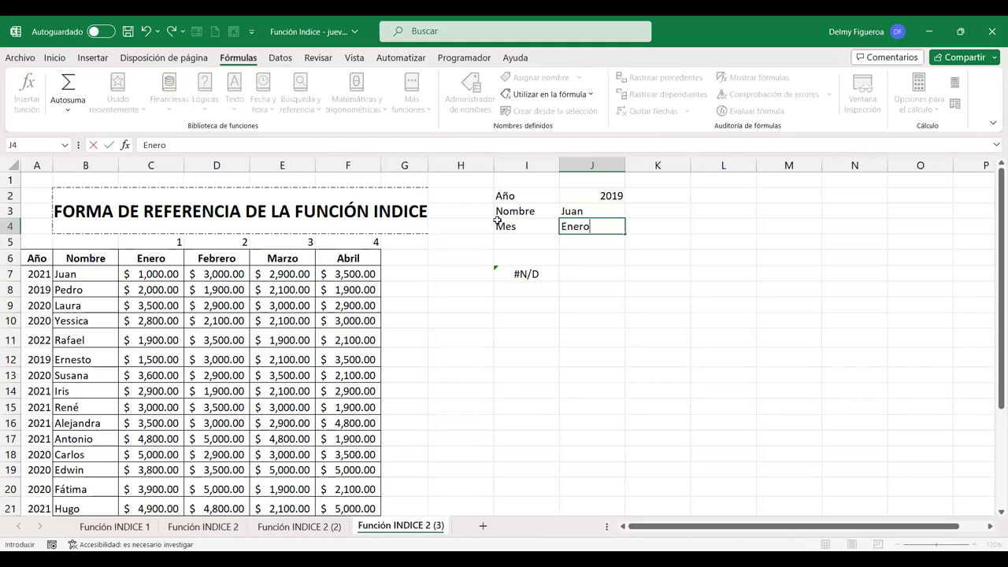
key("Return")
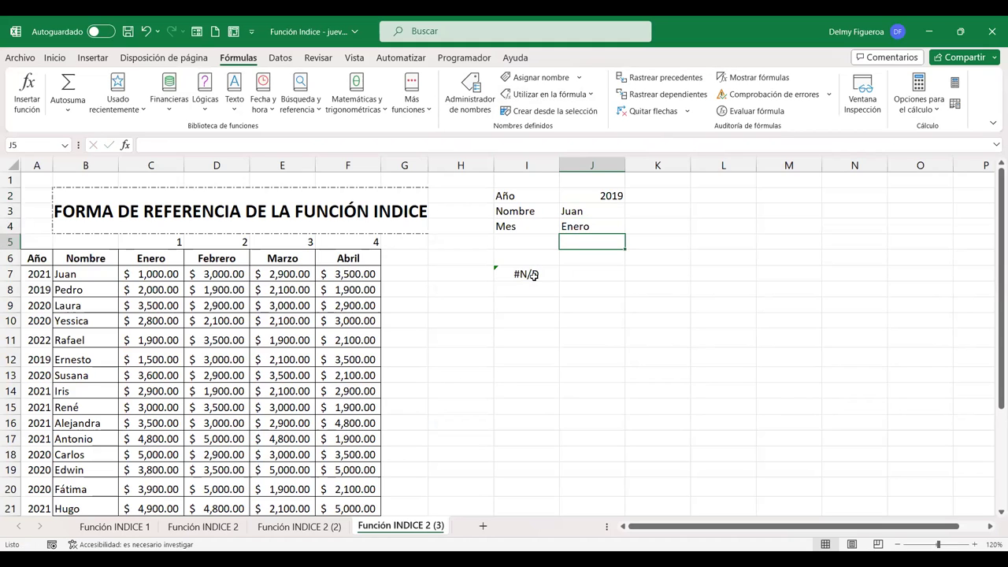
Step: Select columns D through F (Febrero to Abril) and bring up their context menu
left_click(533, 274)
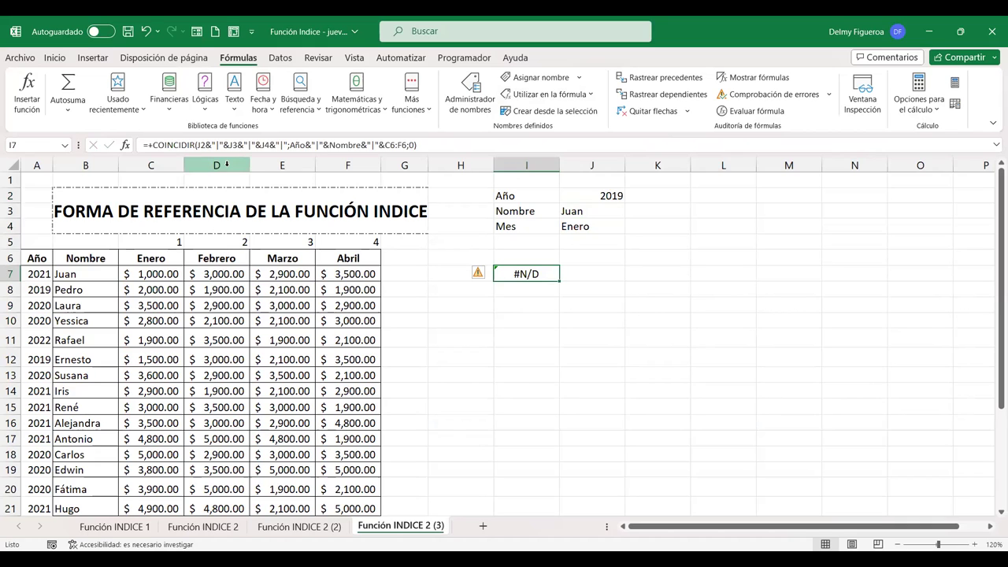
left_click_drag(227, 163, 347, 162)
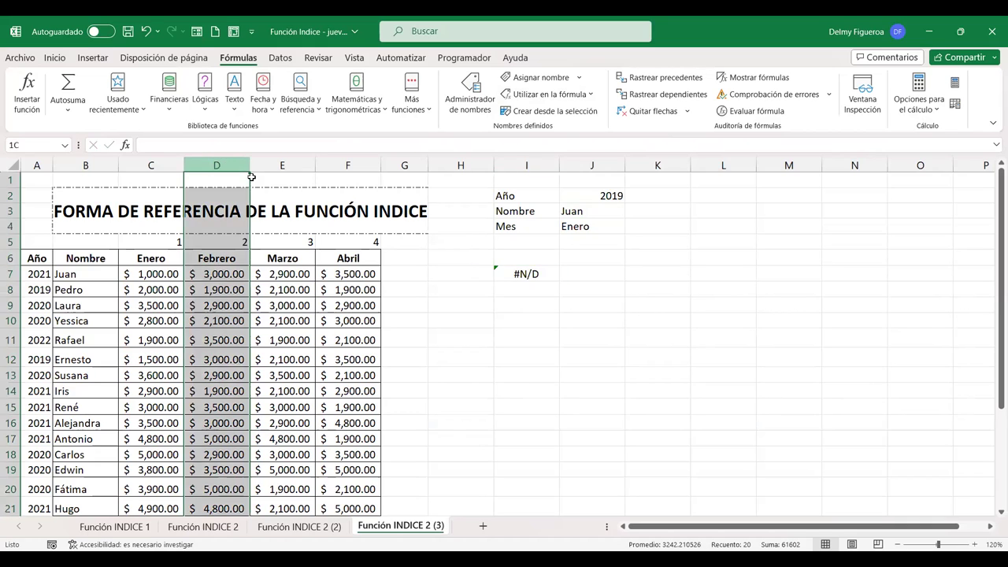
right_click(348, 162)
Step: Delete the Febrero–Abril columns and head column C 'Venta anual'
left_click(395, 316)
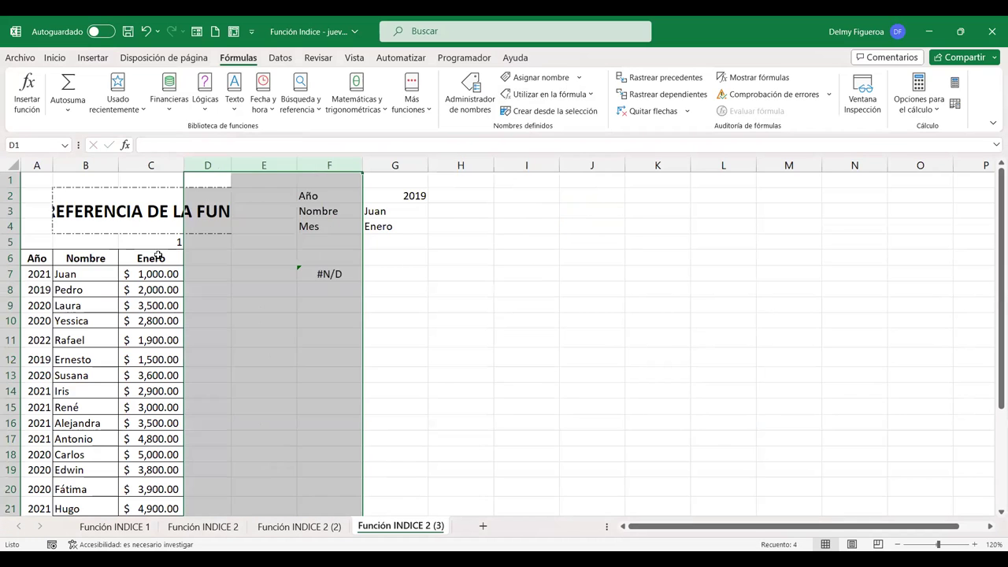
left_click(158, 259)
type("V")
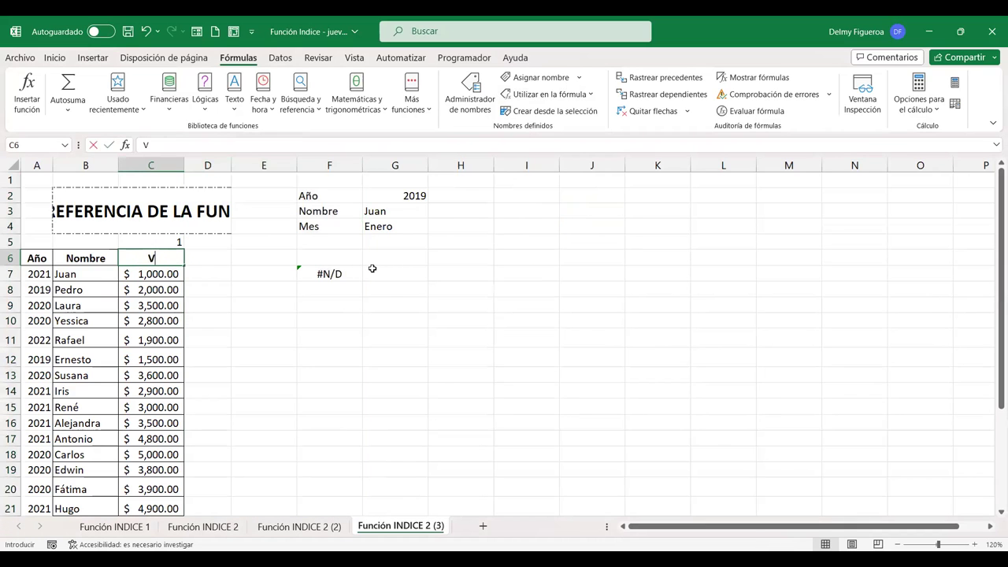
type("enta ani")
key("BackSpace")
type("ual")
key("Return")
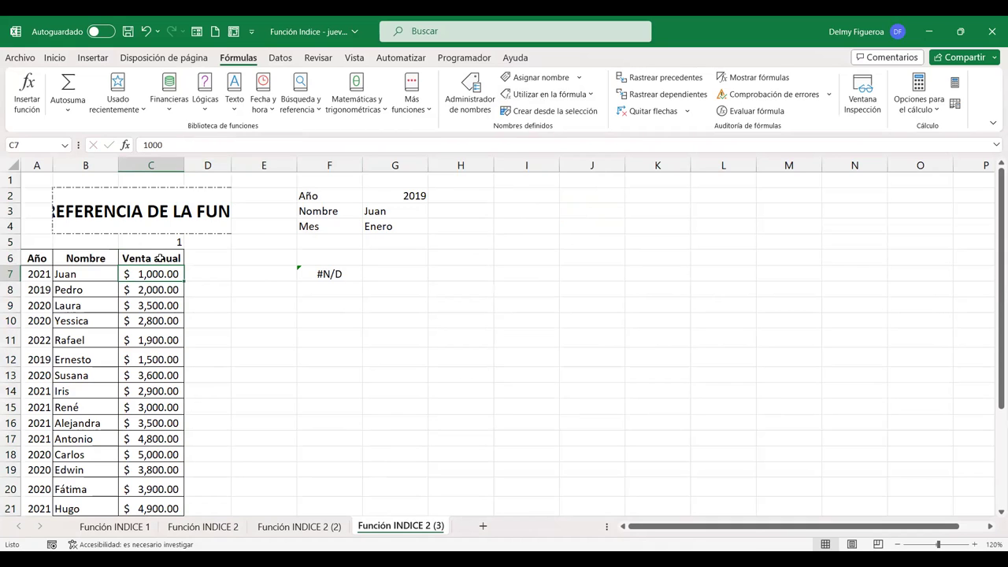
Step: Retitle the C6 header to 'Anual'
left_click_drag(177, 259, 166, 313)
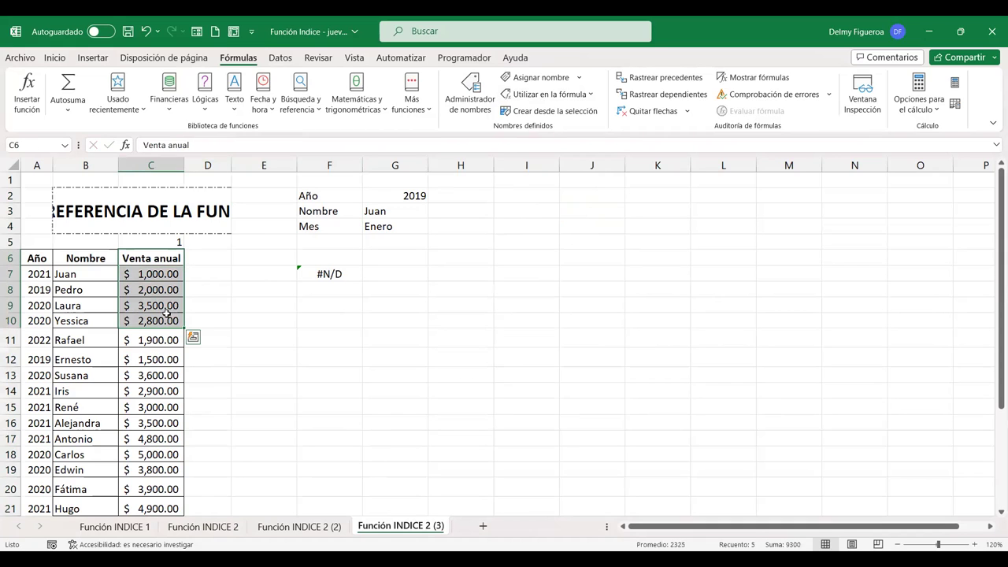
scroll(166, 339, "down", 5)
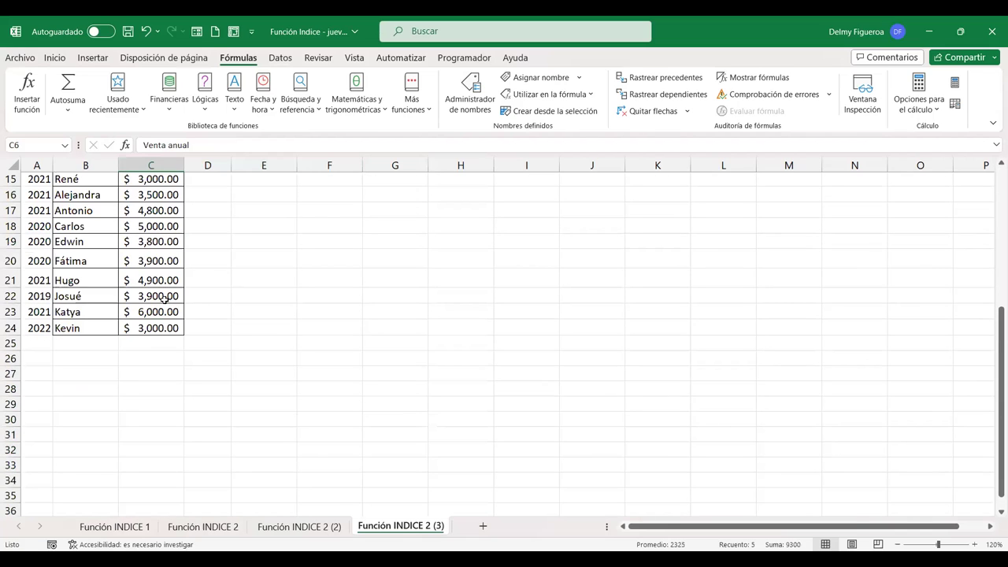
left_click(168, 328, "shift")
scroll(190, 306, "up", 5)
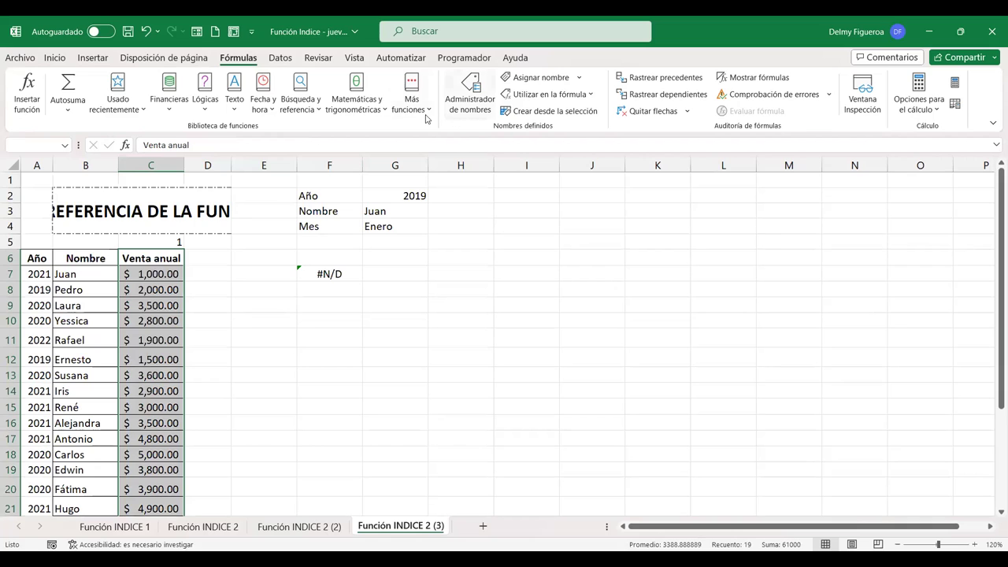
left_click(168, 257)
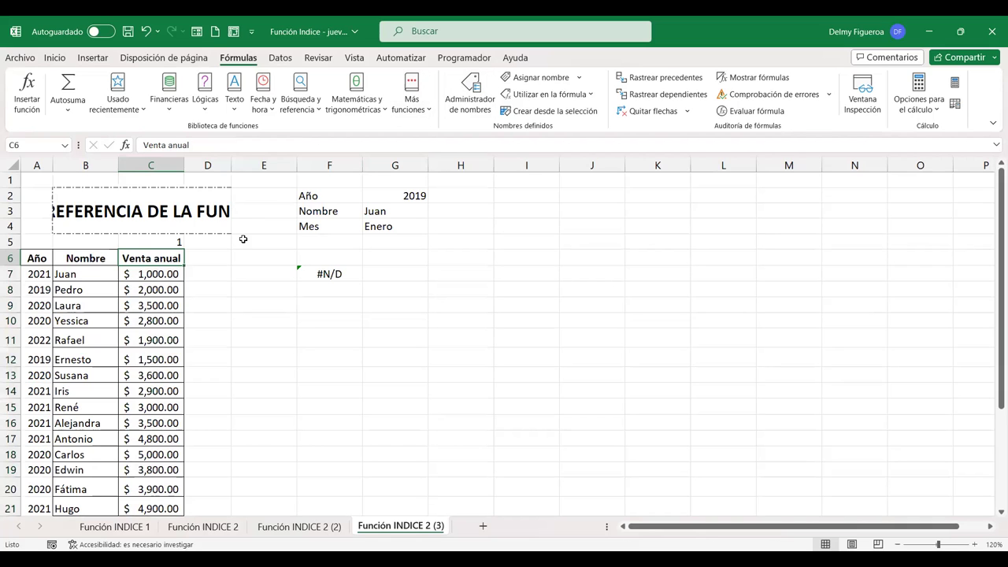
type("Anual")
key("Return")
Step: Create the named range Anual from C6 down to the last row, using the top row
key("Up")
key("ctrl+shift+Down")
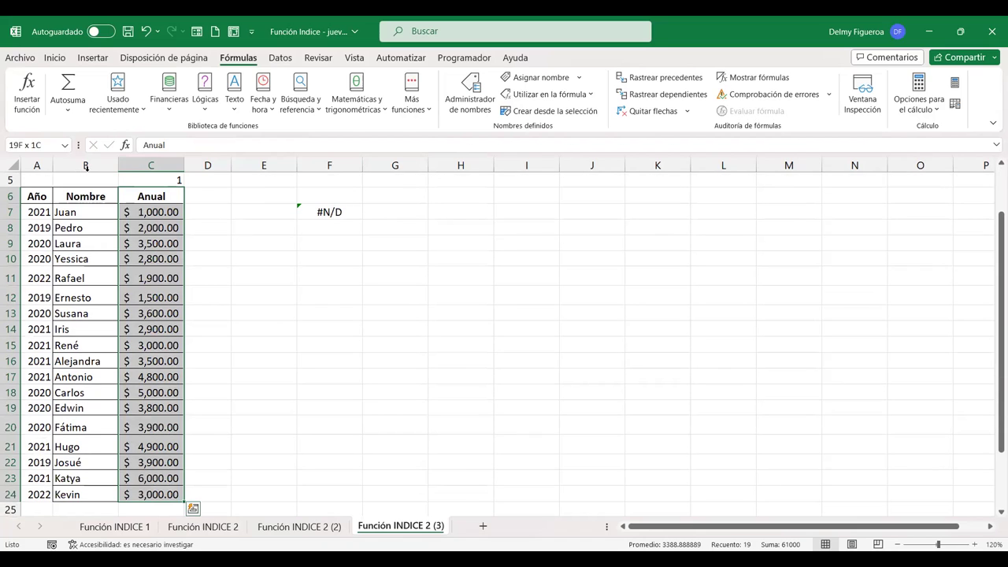
left_click(553, 114)
left_click(666, 412)
scroll(396, 342, "up", 2)
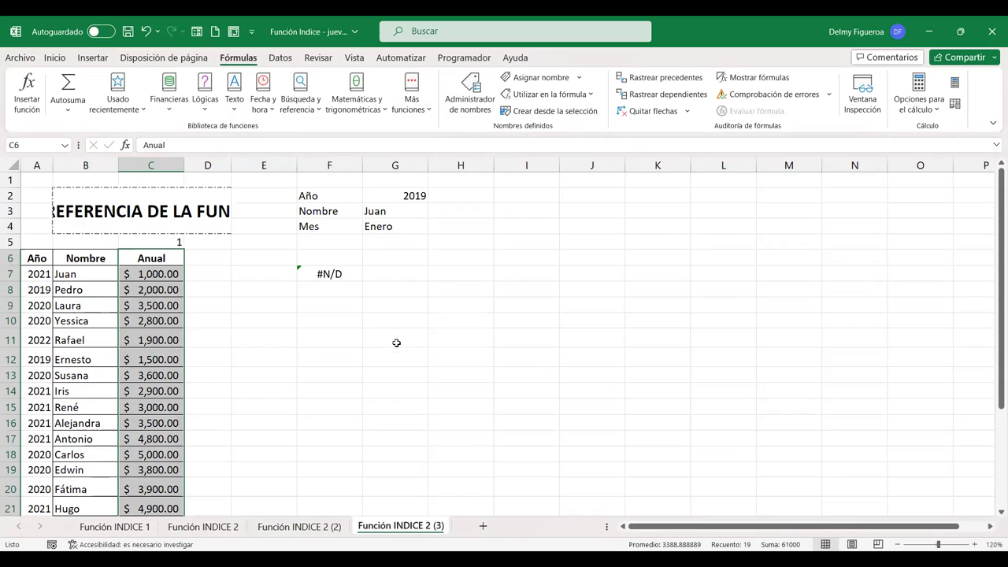
left_click(151, 256)
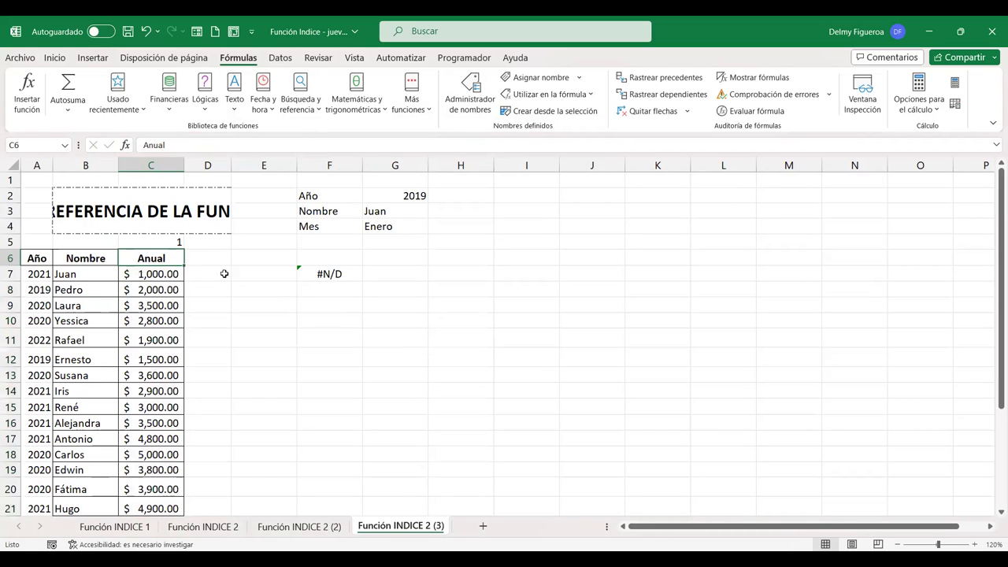
Step: Check the Anual and Año named ranges through the Name Box list
left_click(64, 145)
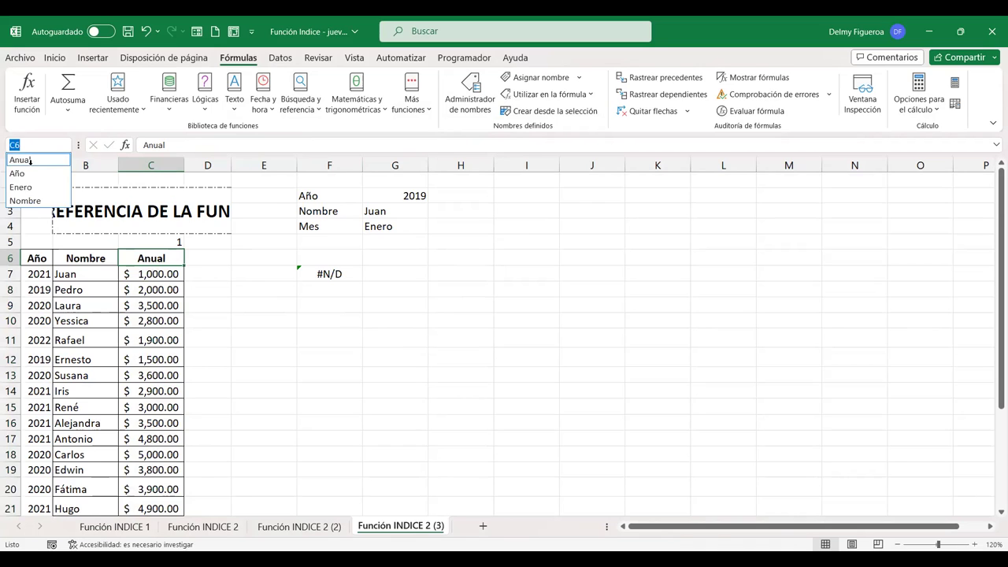
left_click(30, 160)
left_click(66, 145)
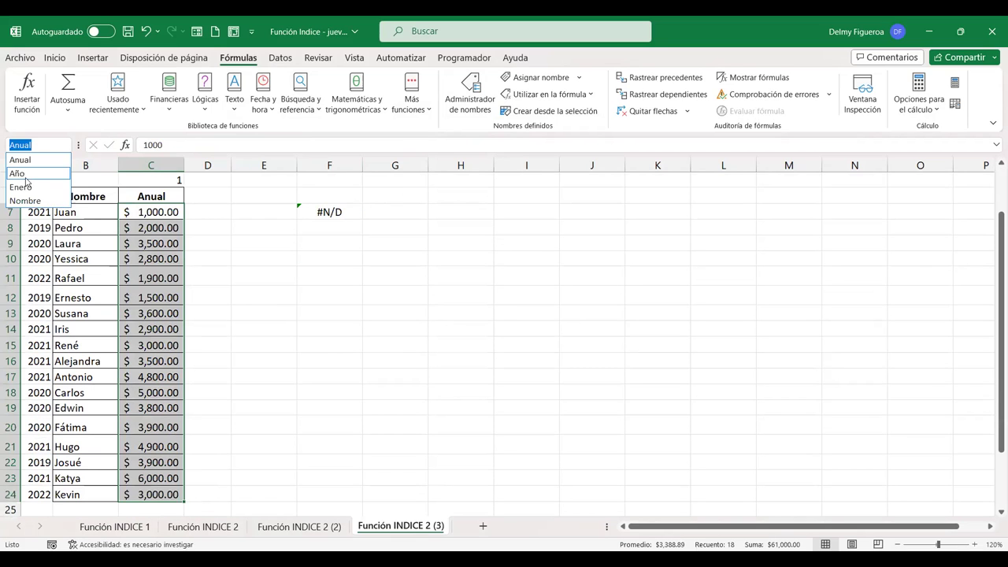
left_click(22, 175)
left_click(64, 145)
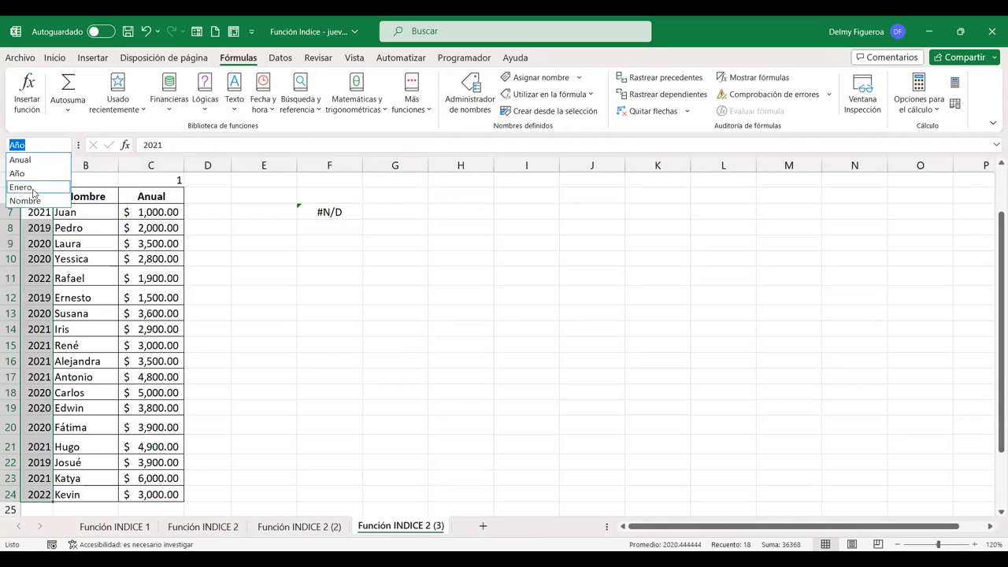
left_click(33, 193)
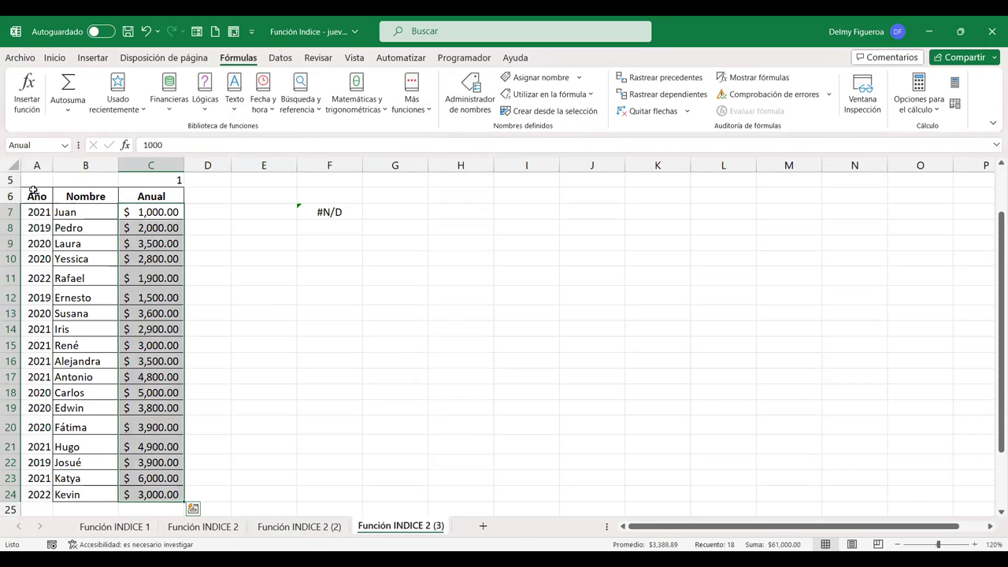
left_click(65, 147)
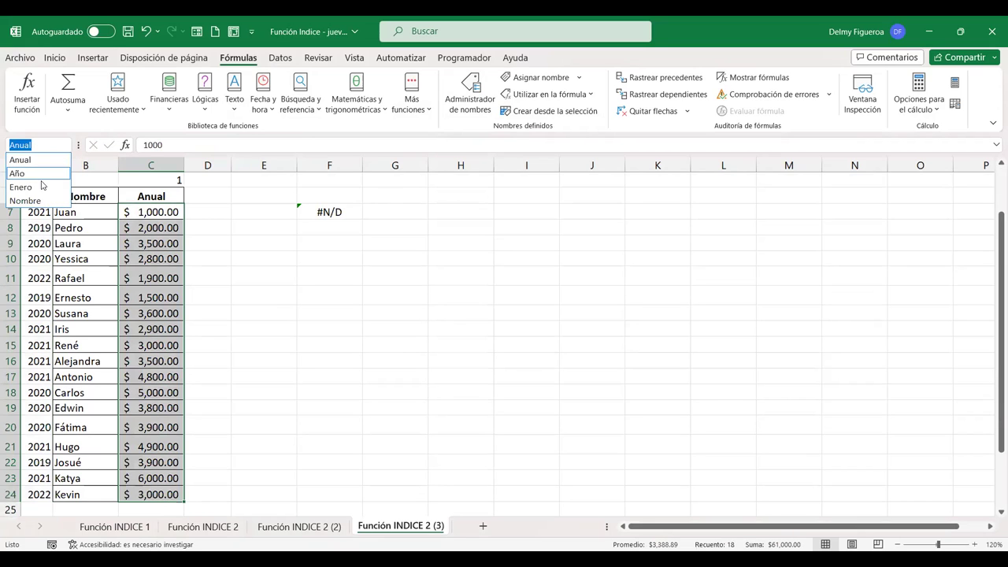
Step: Delete the Enero name in the Name Manager
left_click(480, 102)
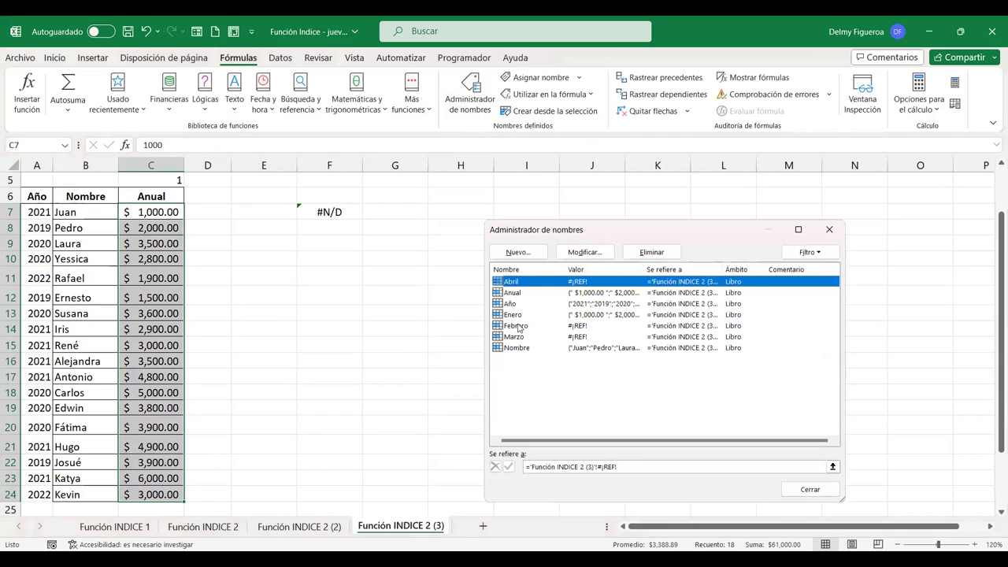
left_click(520, 316)
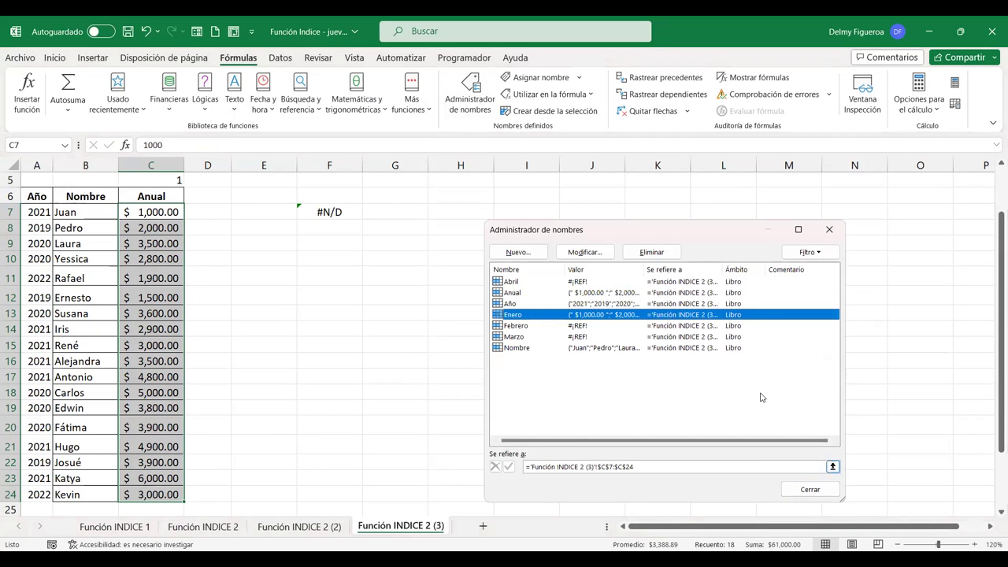
left_click(650, 252)
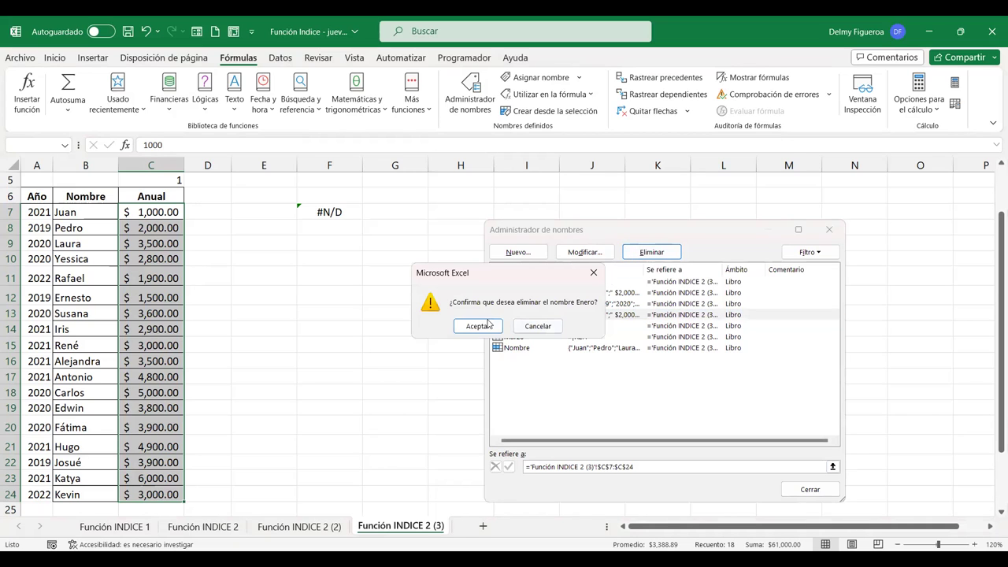
left_click(478, 326)
left_click(811, 486)
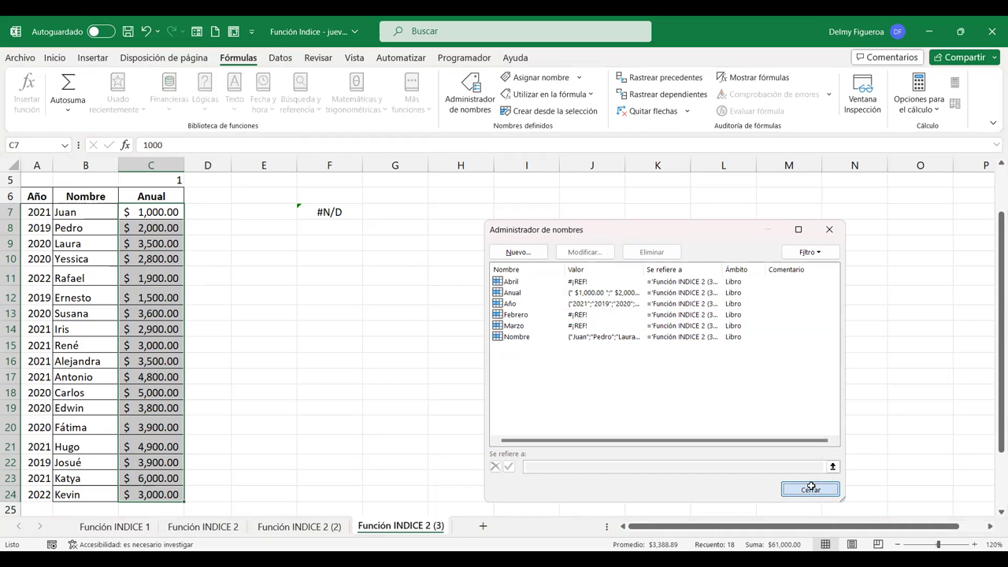
Step: Verify the Nombre named range via the Name Box list
left_click(66, 146)
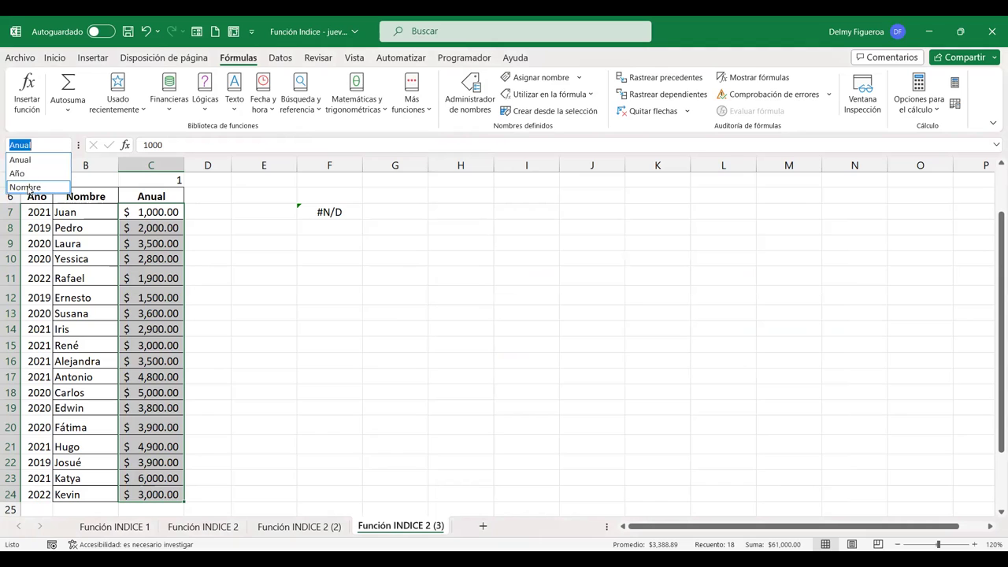
left_click(28, 187)
left_click(68, 146)
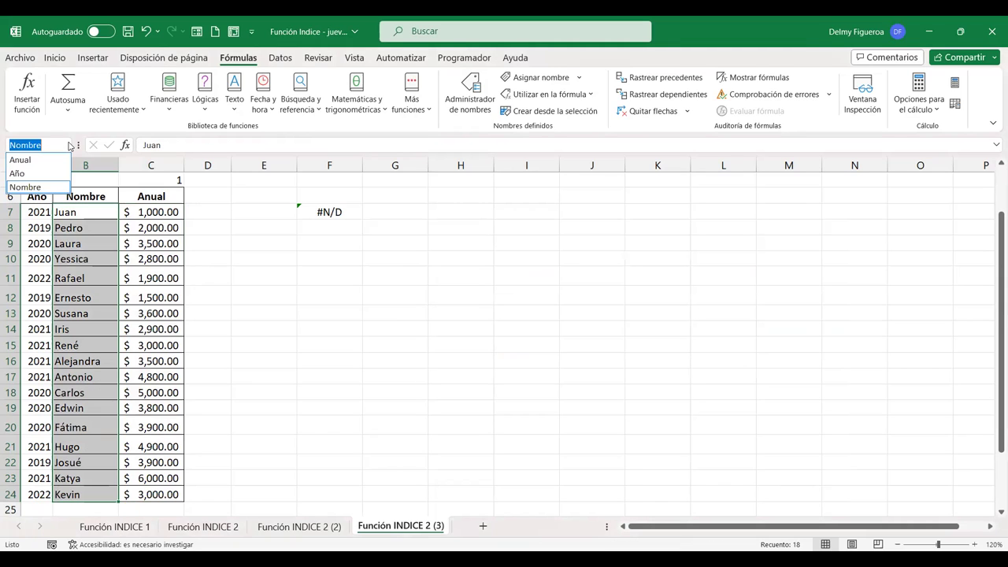
left_click(203, 222)
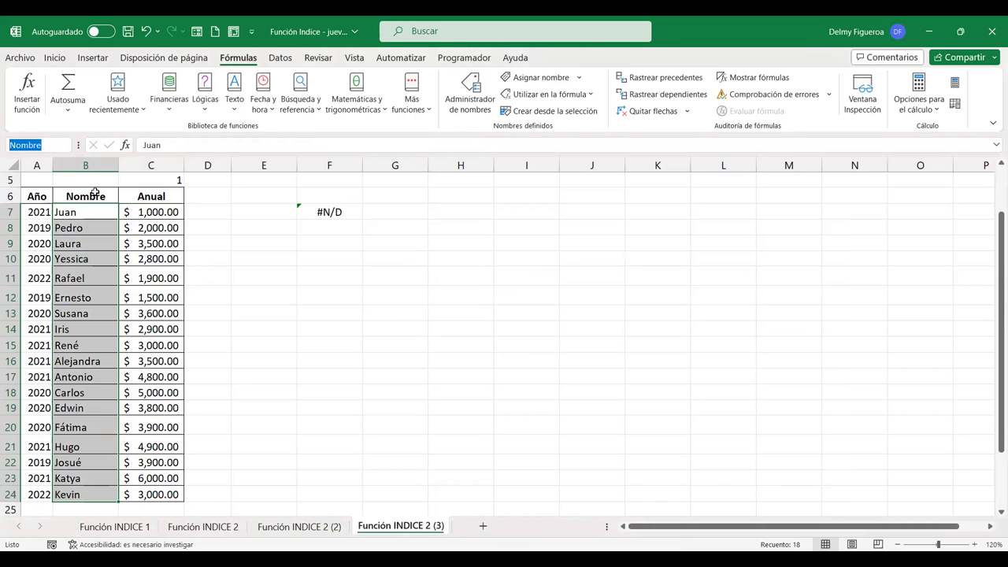
left_click(66, 148)
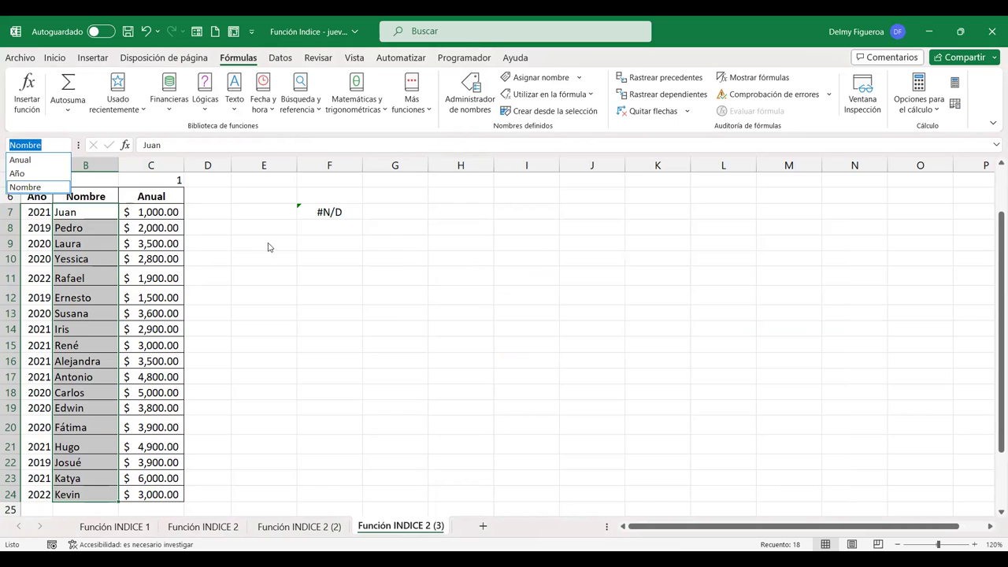
scroll(408, 241, "up", 2)
Step: Replace the C6:C6 reference in F7's formula with Anual
double_click(329, 273)
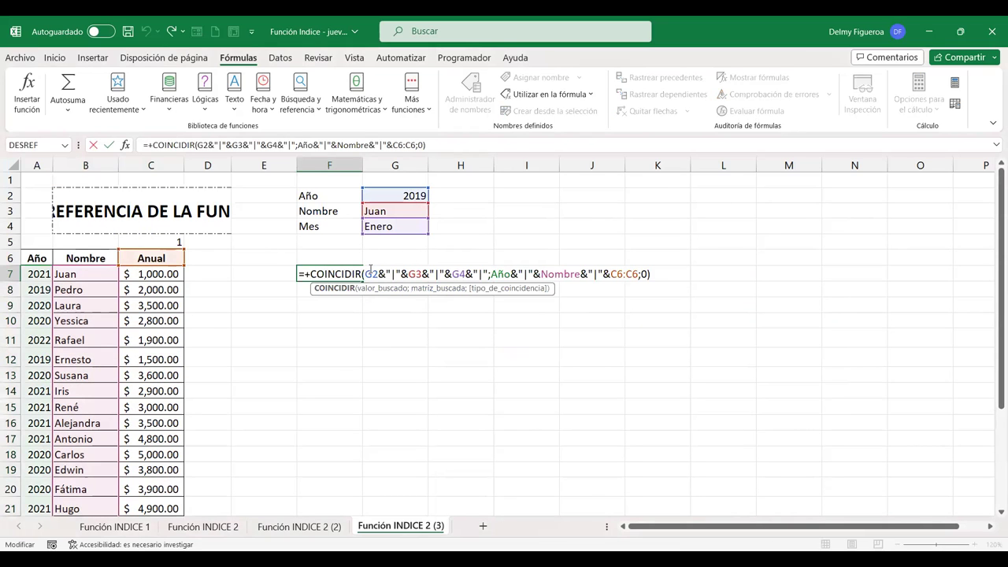
left_click(378, 273)
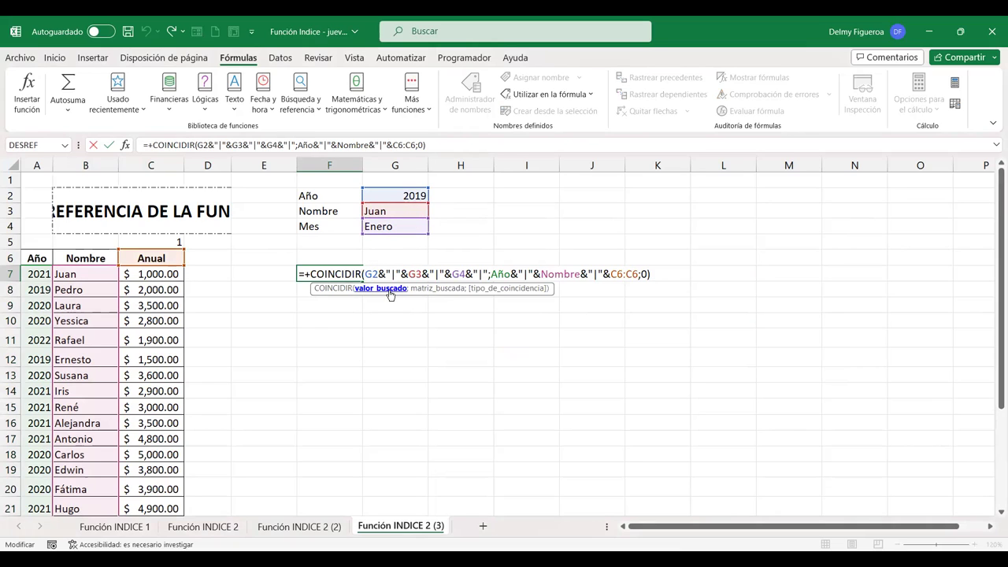
left_click(412, 274)
left_click(458, 273)
left_click(563, 273)
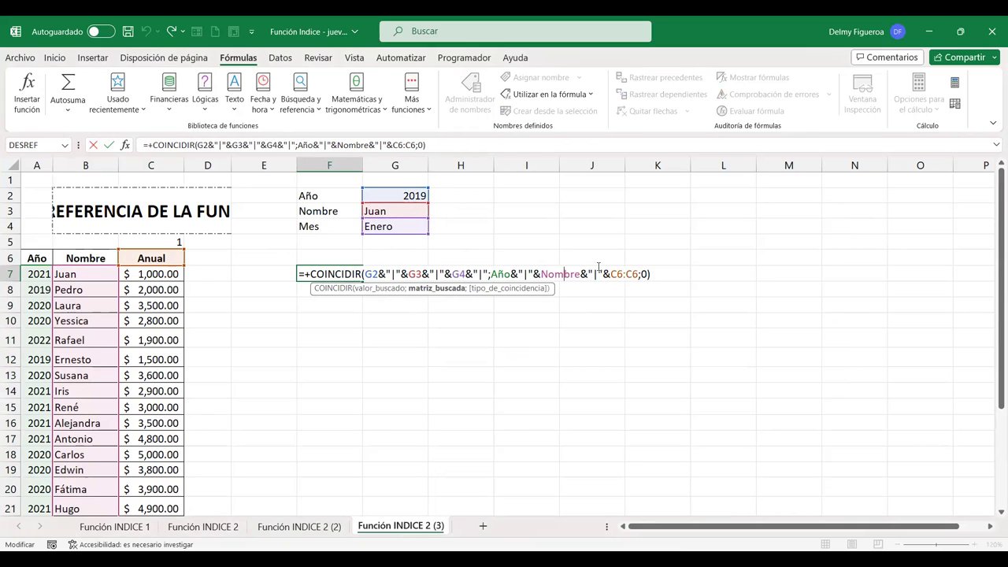
left_click_drag(611, 273, 640, 274)
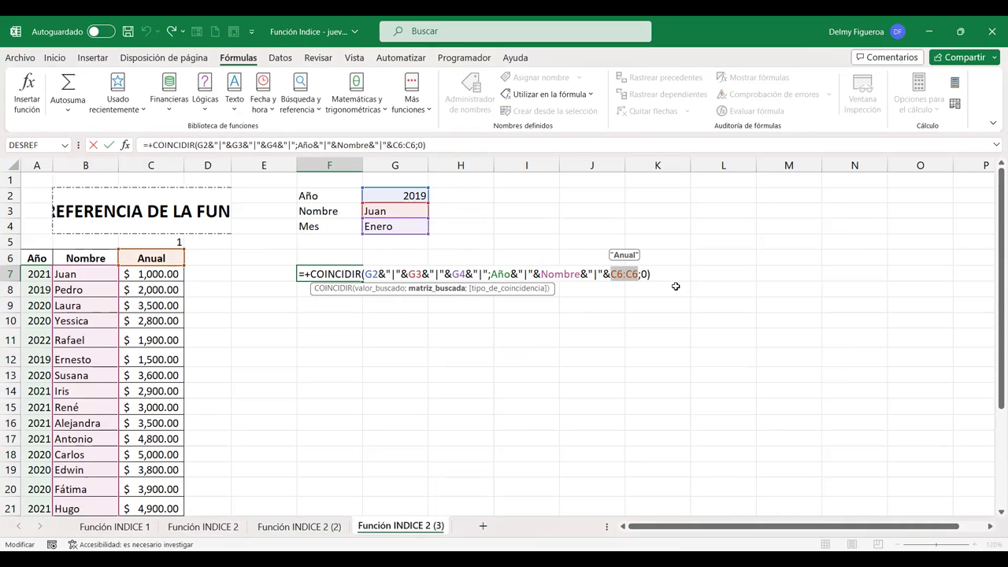
type("Anual")
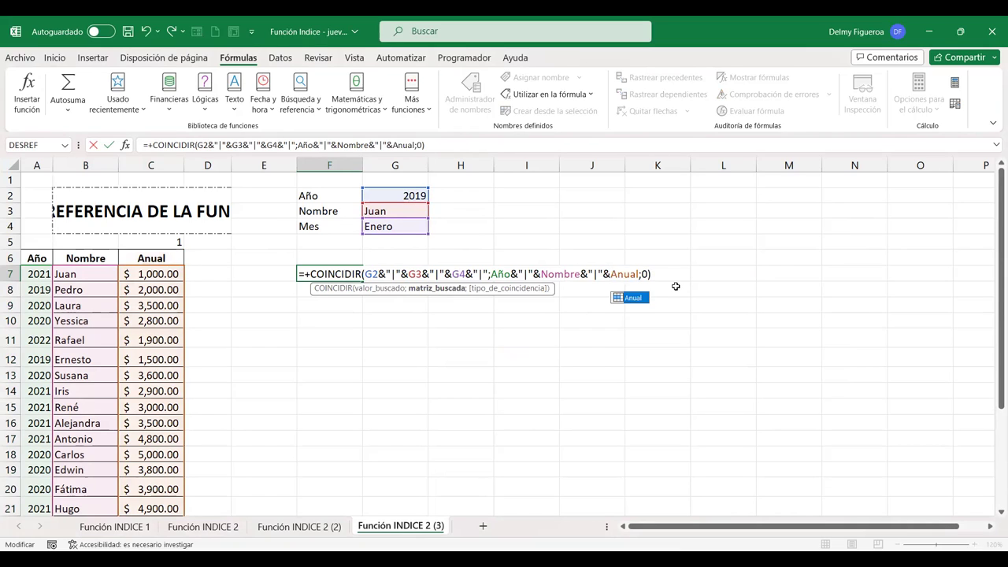
key("Return")
key("Up")
Step: Reopen F7's formula and select the G4 part of the lookup value
double_click(336, 275)
double_click(337, 274)
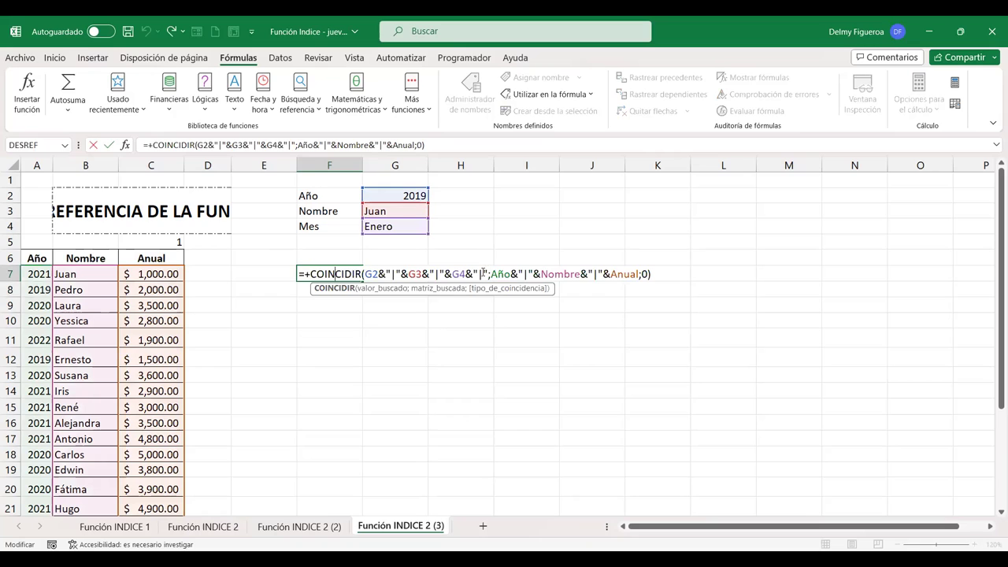
left_click(488, 275)
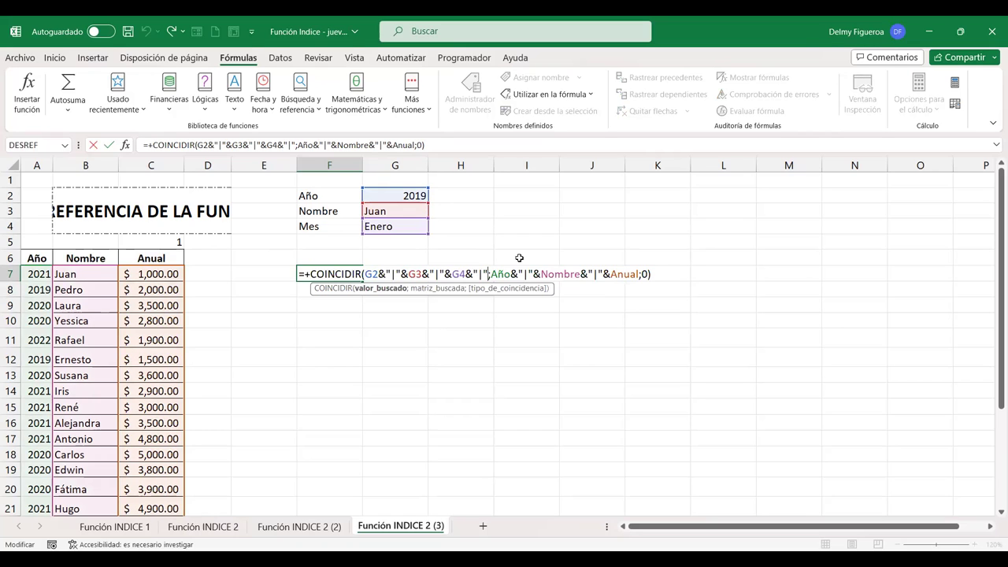
key("shift+Left")
key("shift+Left")
key("shift+Left")
key("shift+Left")
key("shift+Left")
key("shift+Left")
key("shift+Left")
key("shift+Left")
key("shift+Left")
key("shift+Left")
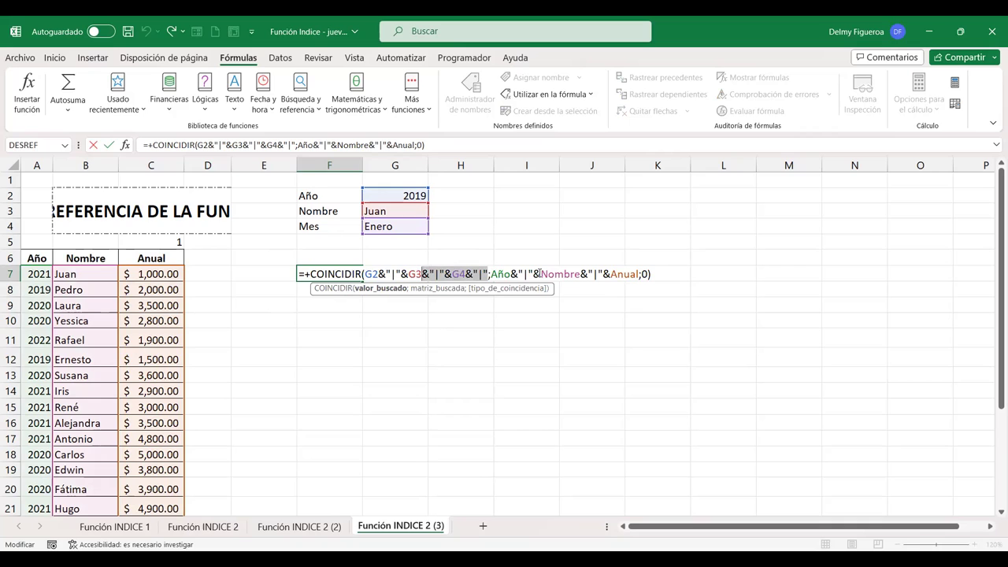
Step: Remove G4 and Anual so F7 reads =+COINCIDIR(G2&"|"&G3;Año&"|"&Nombre;0)
key("BackSpace")
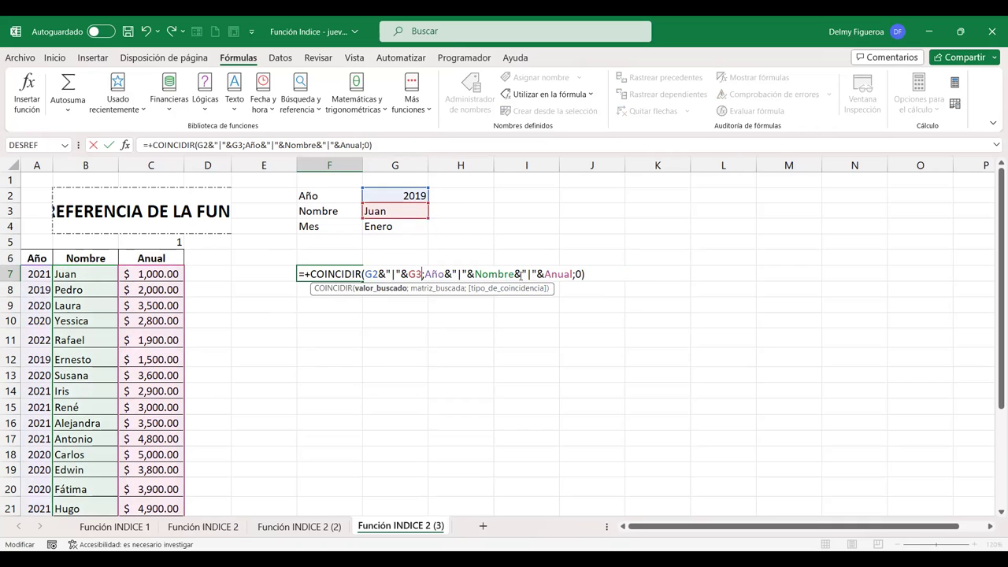
left_click_drag(514, 274, 574, 274)
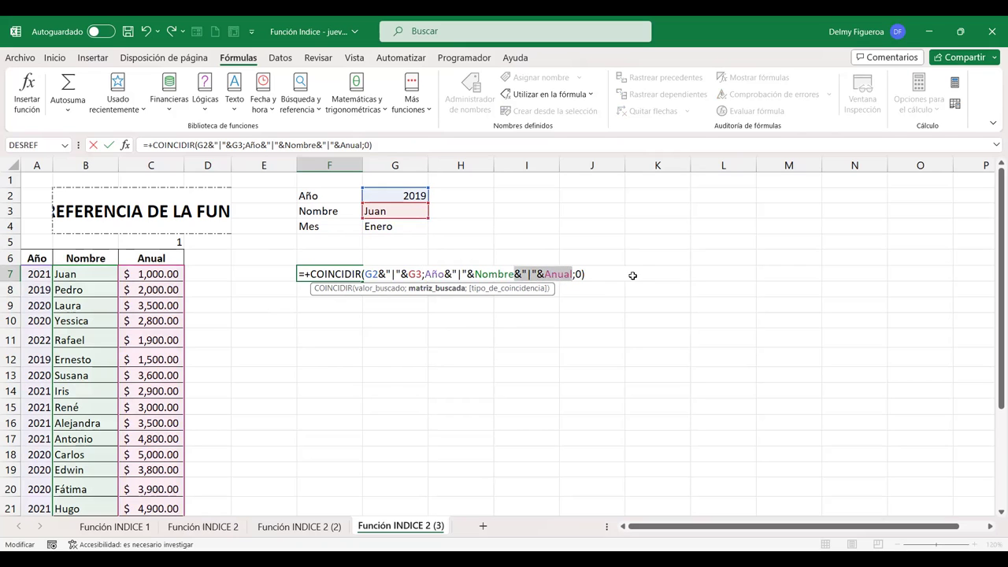
key("Delete")
key("ctrl+Return")
double_click(338, 273)
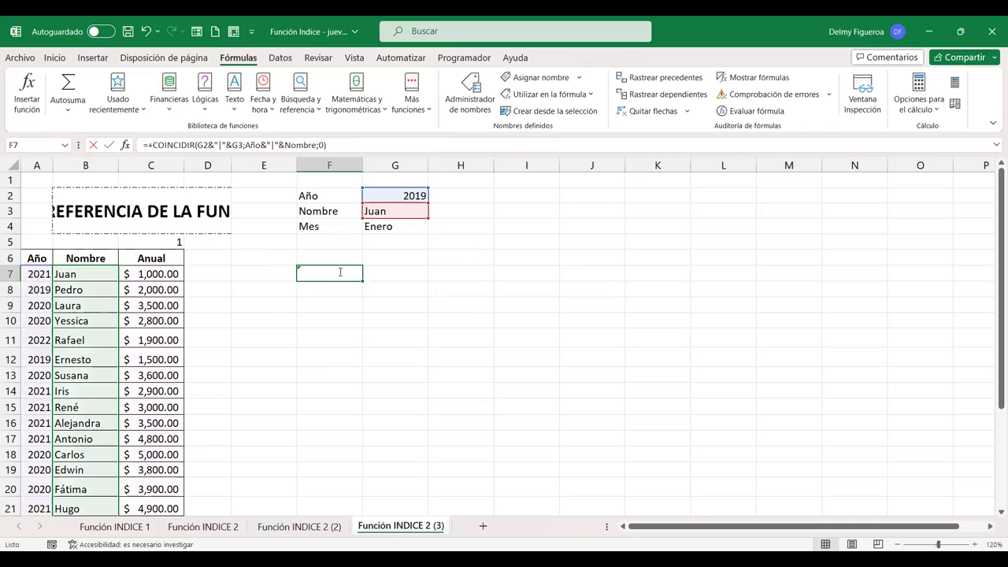
left_click(371, 273)
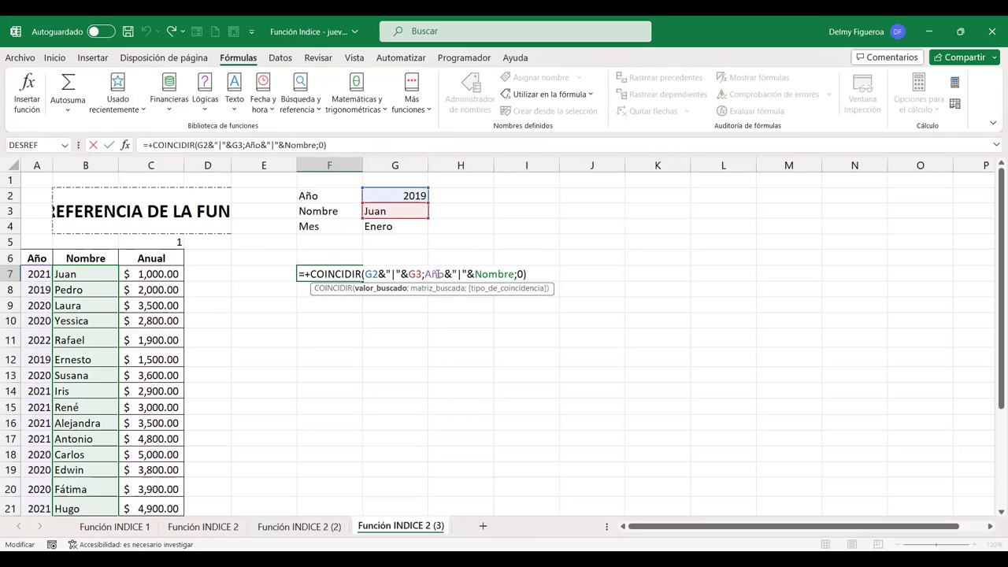
left_click(438, 274)
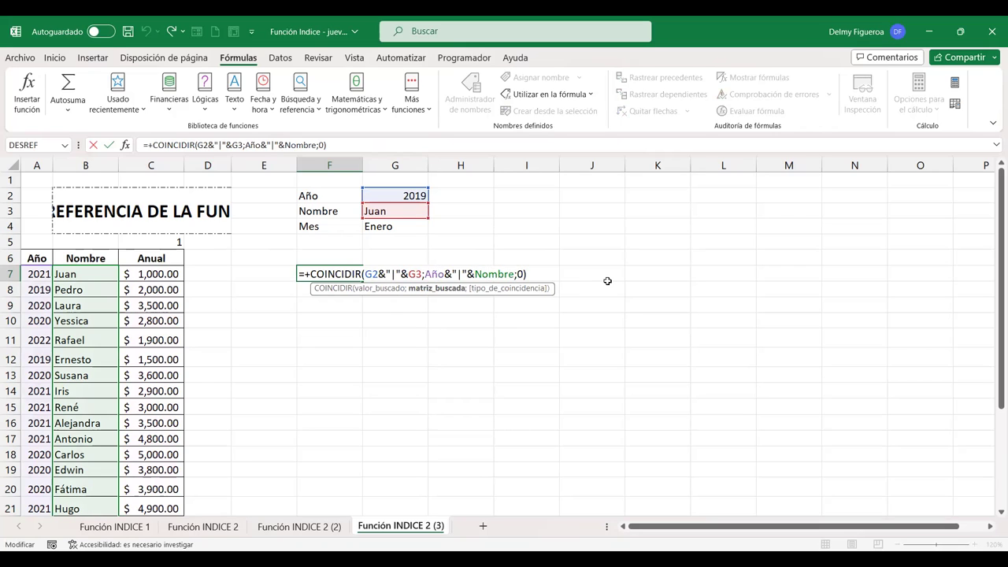
key("Return")
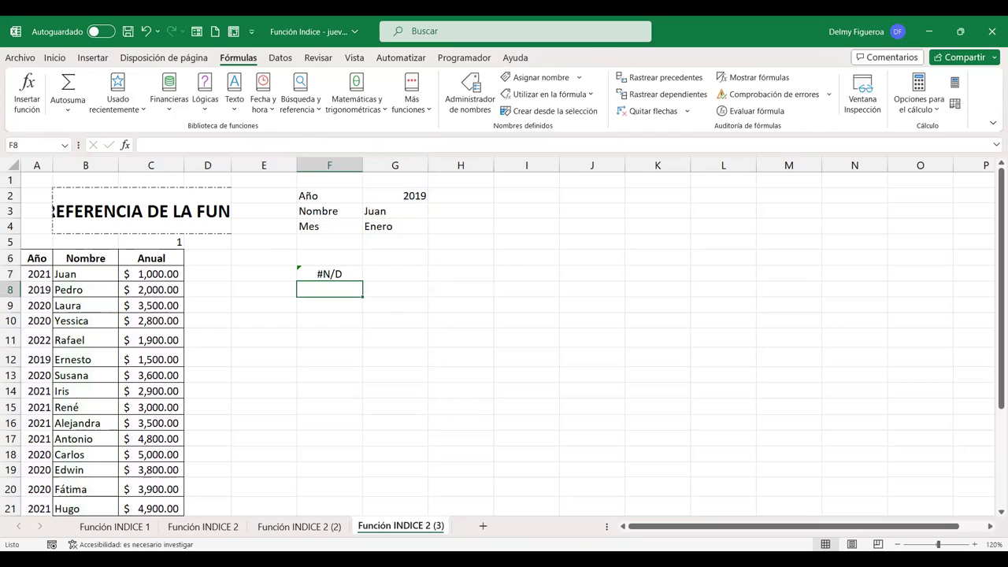
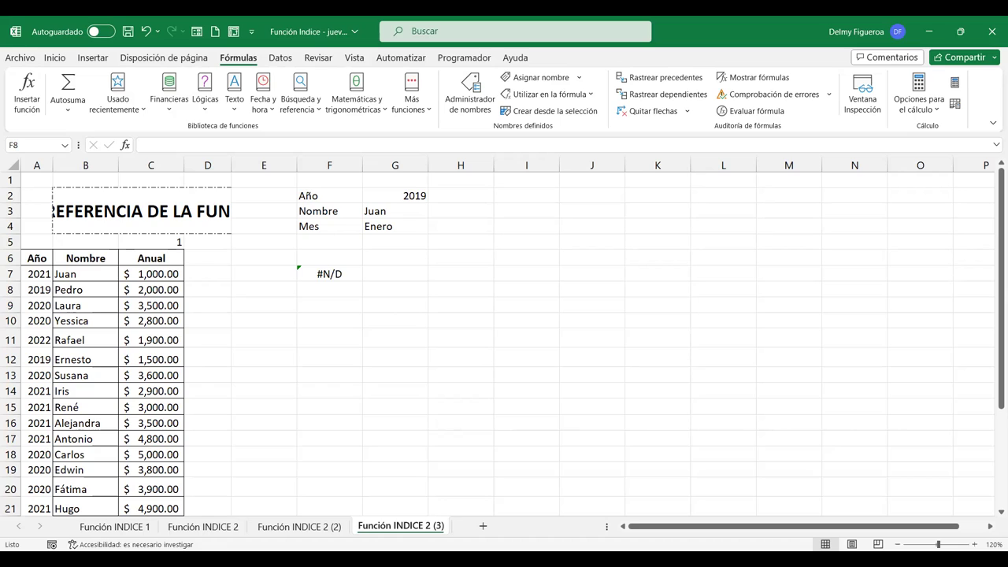
Step: Review the arguments of F7's COINCIDIR formula and commit it unchanged
double_click(354, 274)
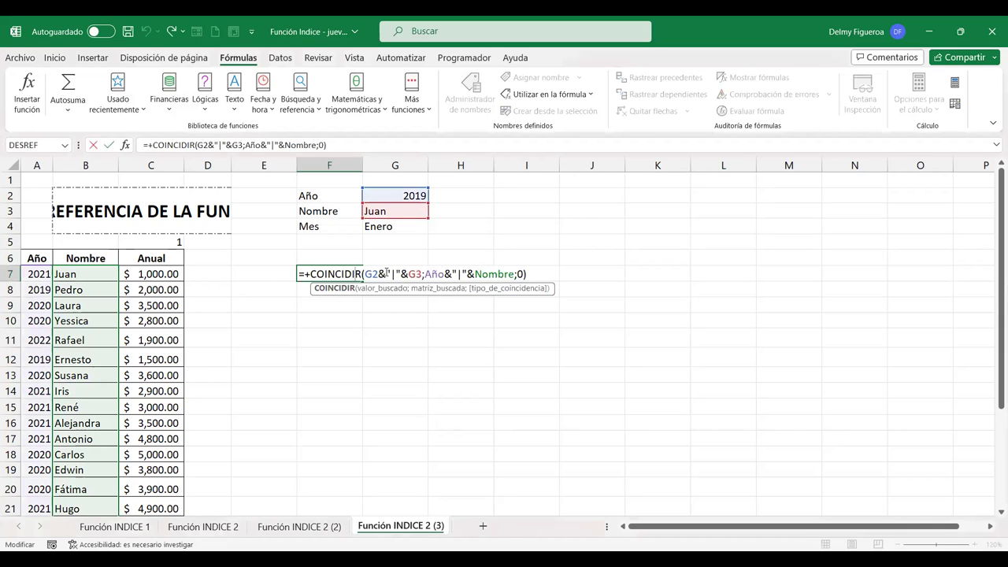
left_click(381, 274)
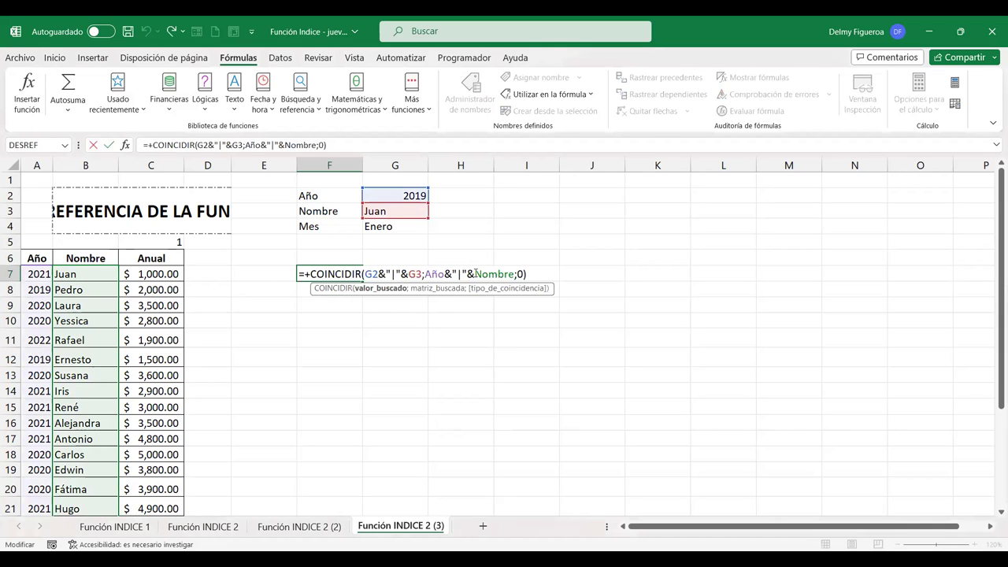
left_click(476, 274)
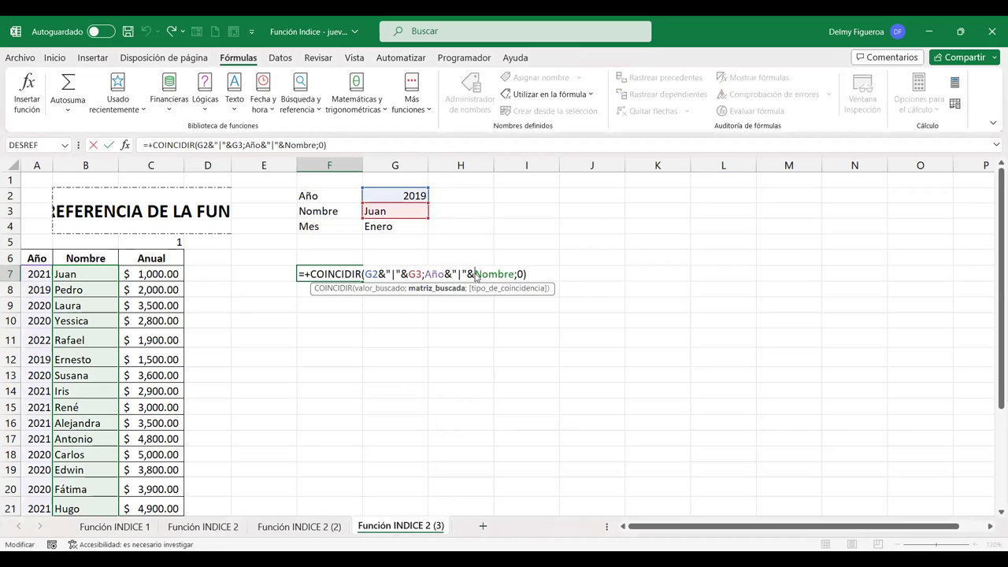
key("Return")
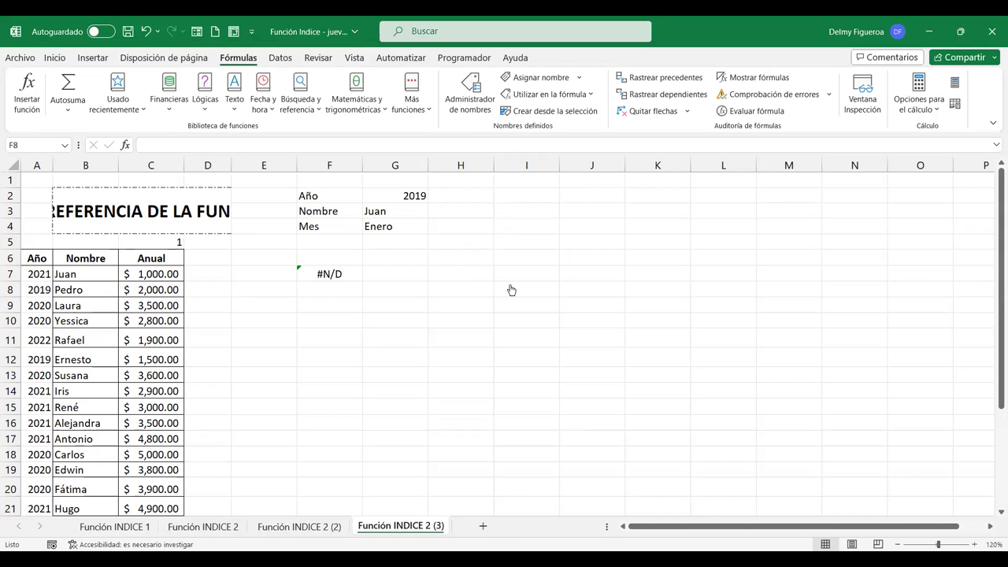
Step: Reopen F7's formula and place the edit point inside the G2 reference
double_click(336, 274)
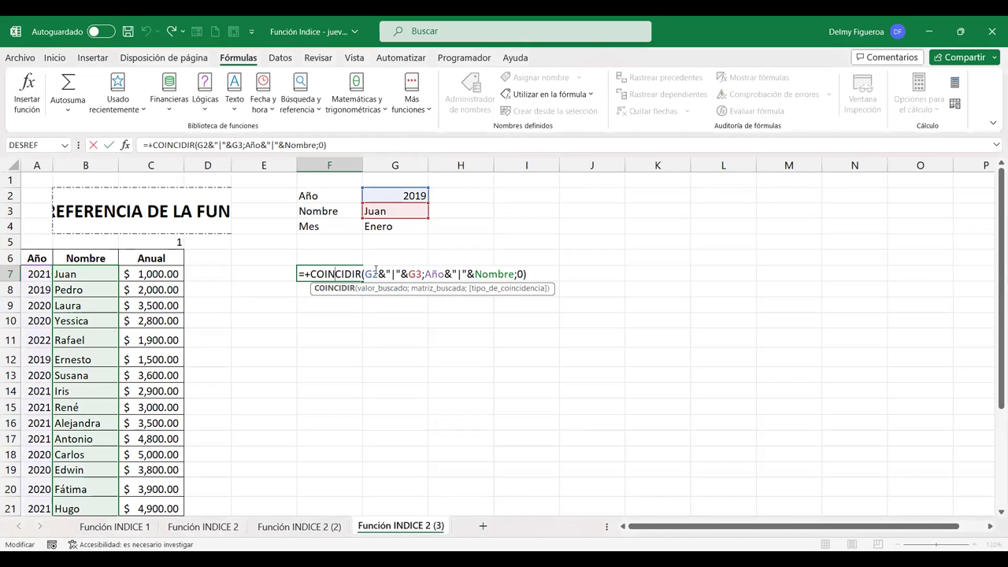
left_click(392, 273)
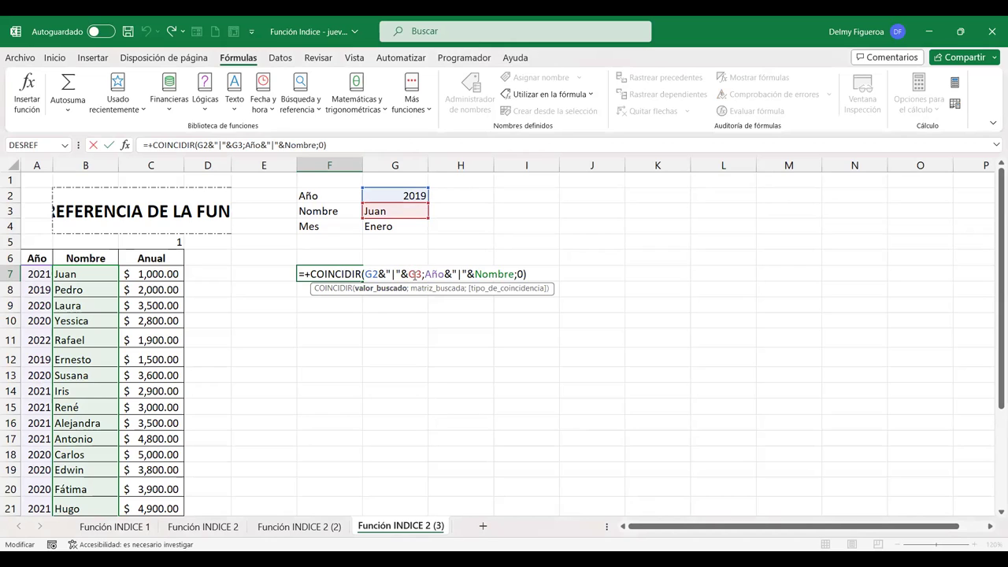
left_click(437, 274)
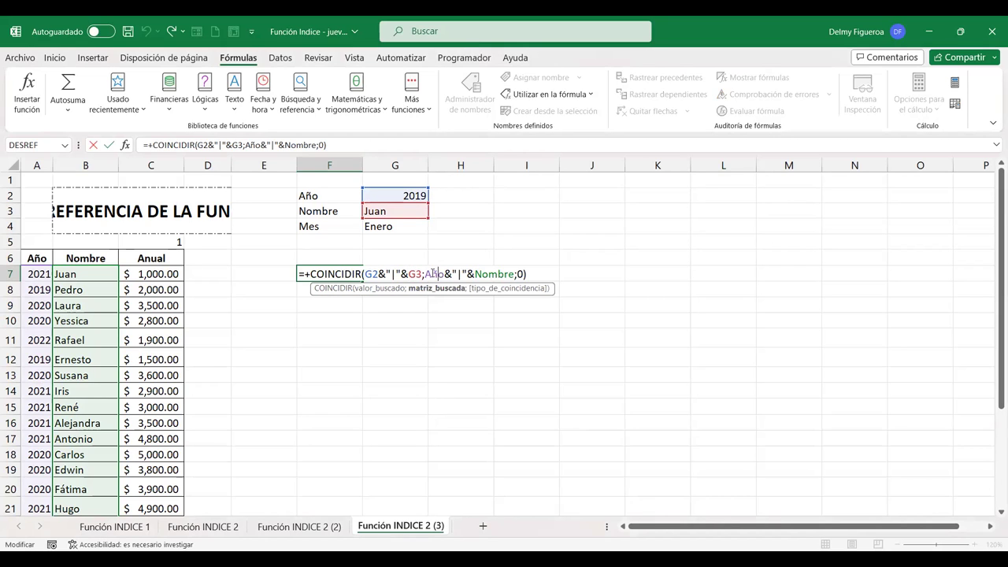
left_click(515, 274)
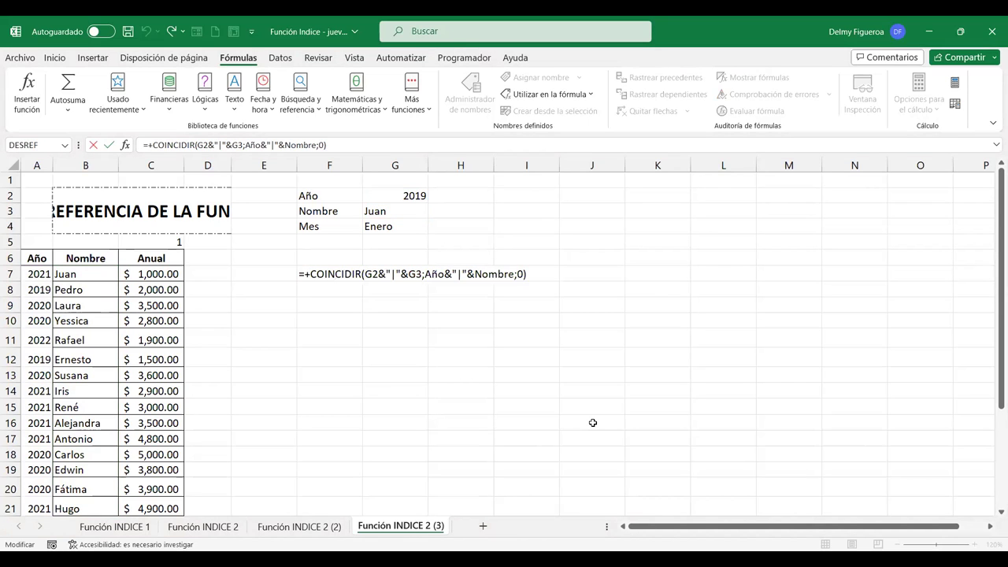
left_click(517, 274)
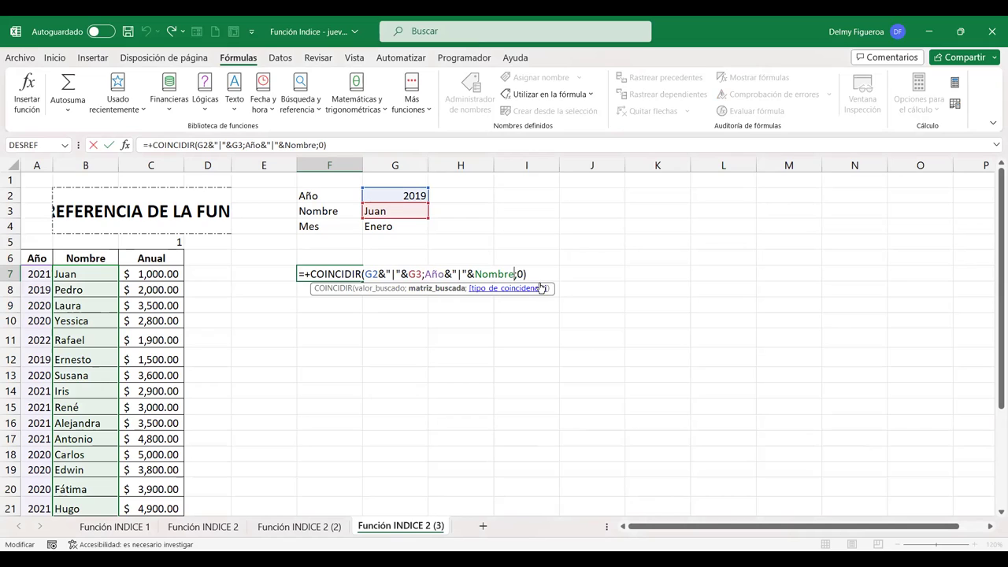
left_click(520, 275)
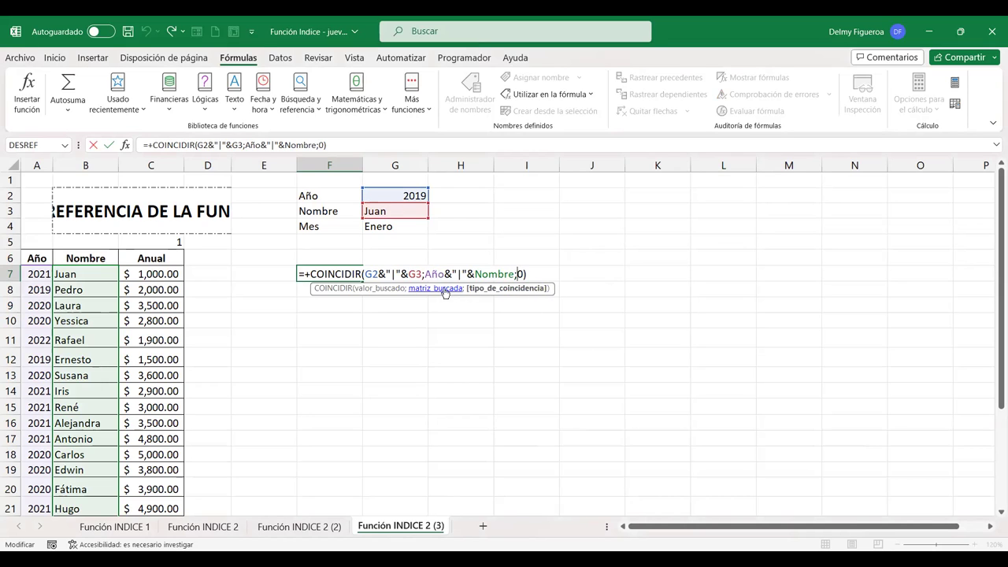
left_click(378, 274)
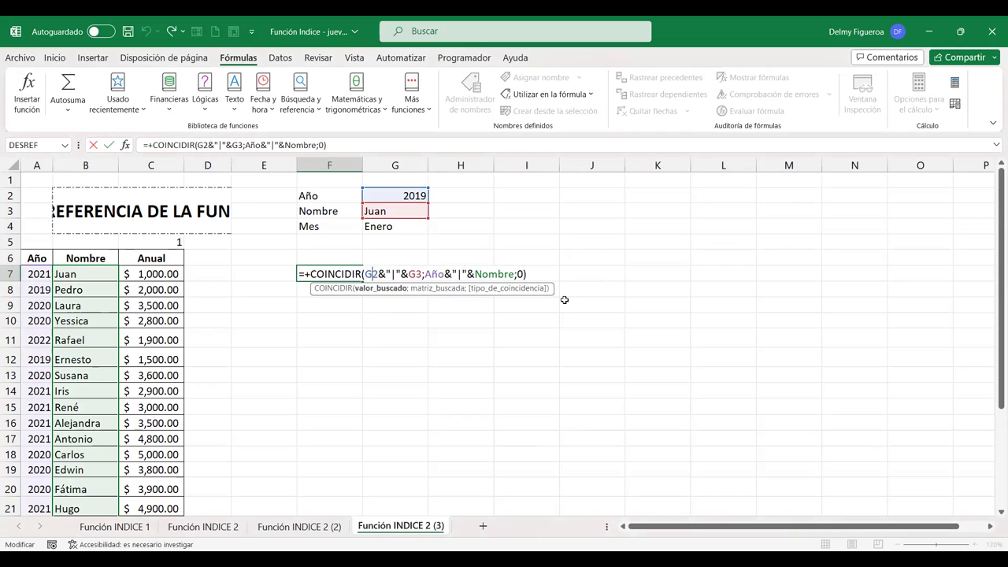
key("Right")
key("Right")
key("Right")
key("Right")
key("Right")
key("Right")
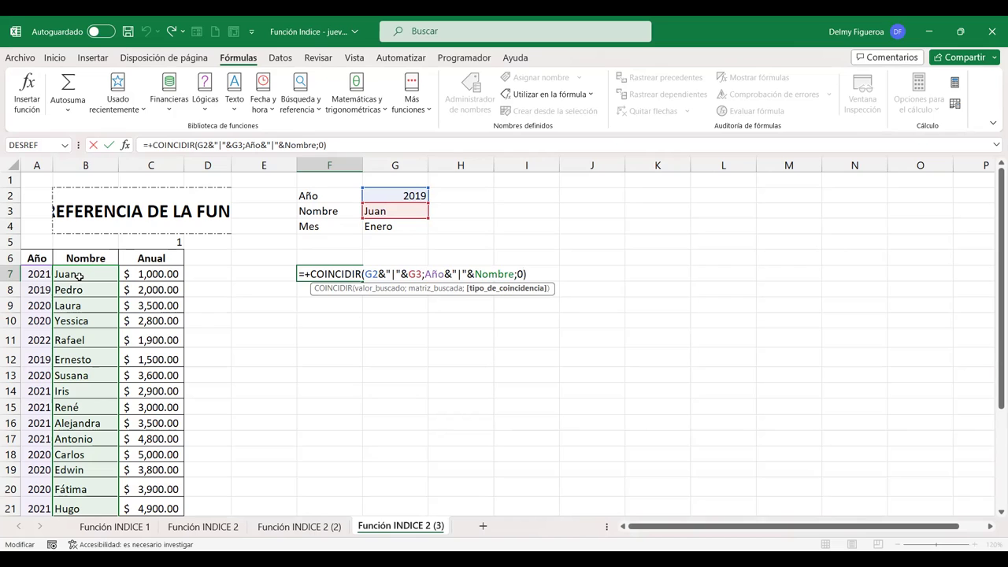
left_click(371, 274)
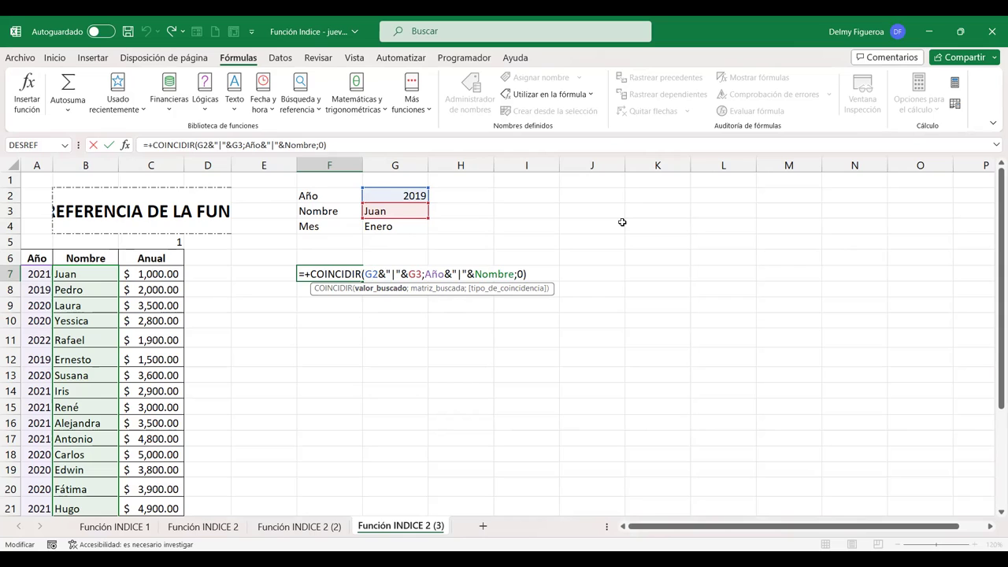
Step: Change the criteria references to G$2 and $G3 and commit the formula
type("$")
key("Right")
key("Right")
key("Right")
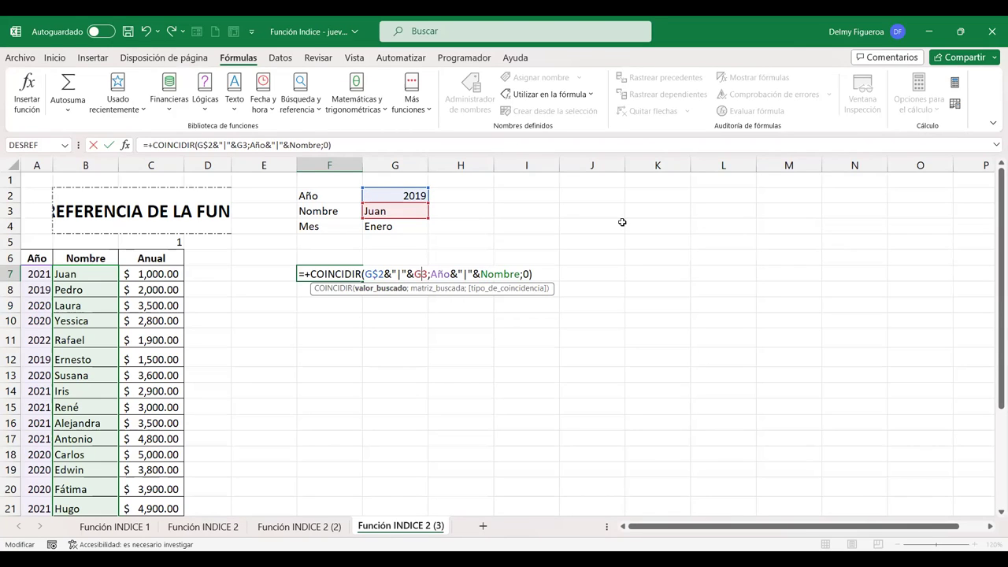
key("Left")
type("$")
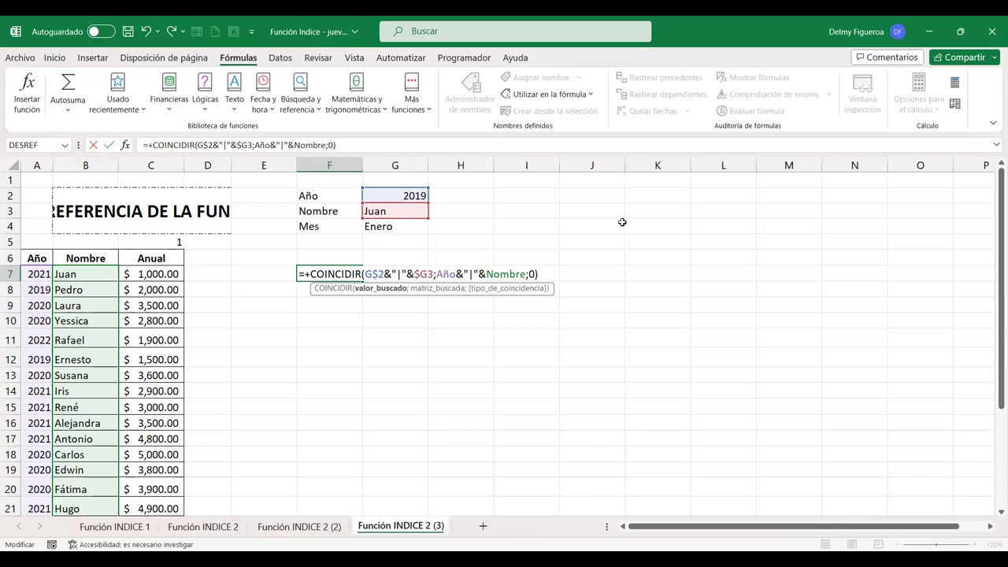
key("Return")
Step: Reopen F7's formula with F2 and commit it again unchanged
key("Up")
key("F2")
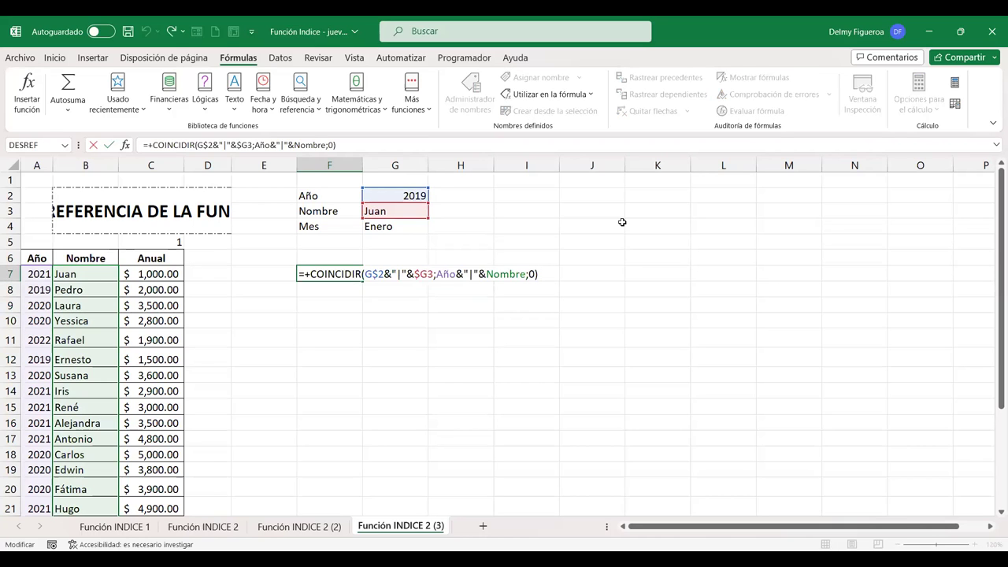
key("Left")
key("Left")
key("Left")
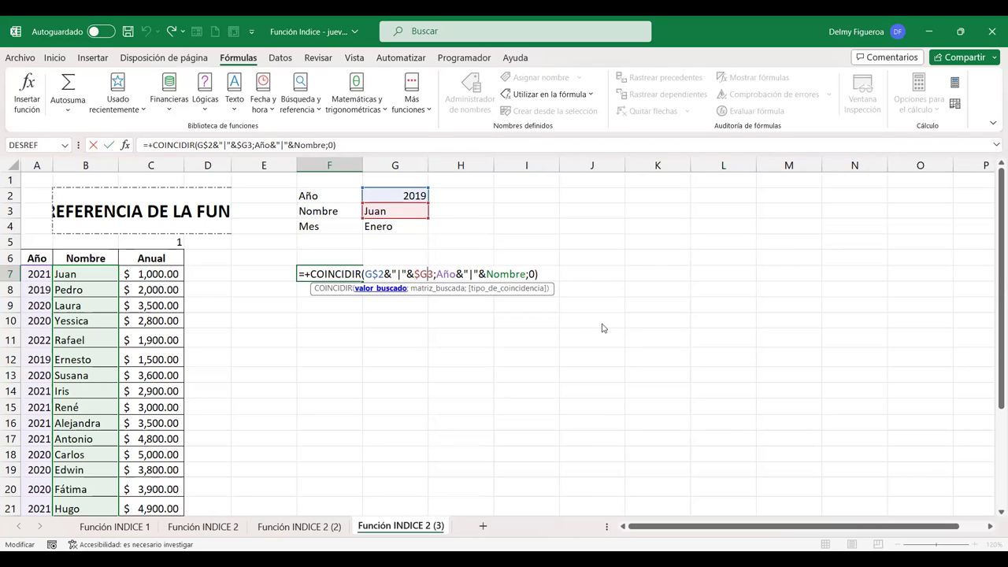
key("Return")
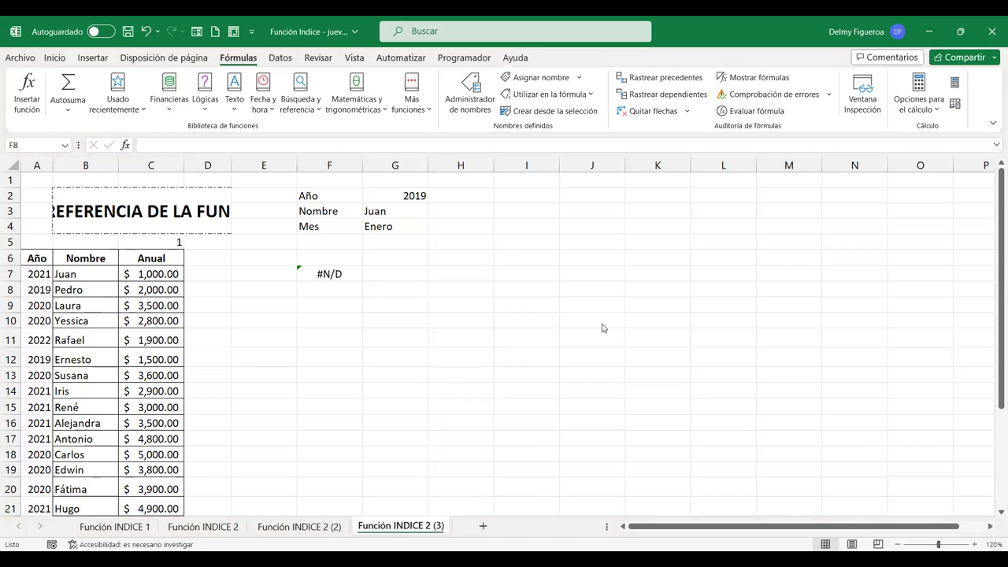
Step: Make both criteria fully absolute as $G$2 and $G$3 using F4, and commit F7
double_click(338, 276)
left_click(422, 271)
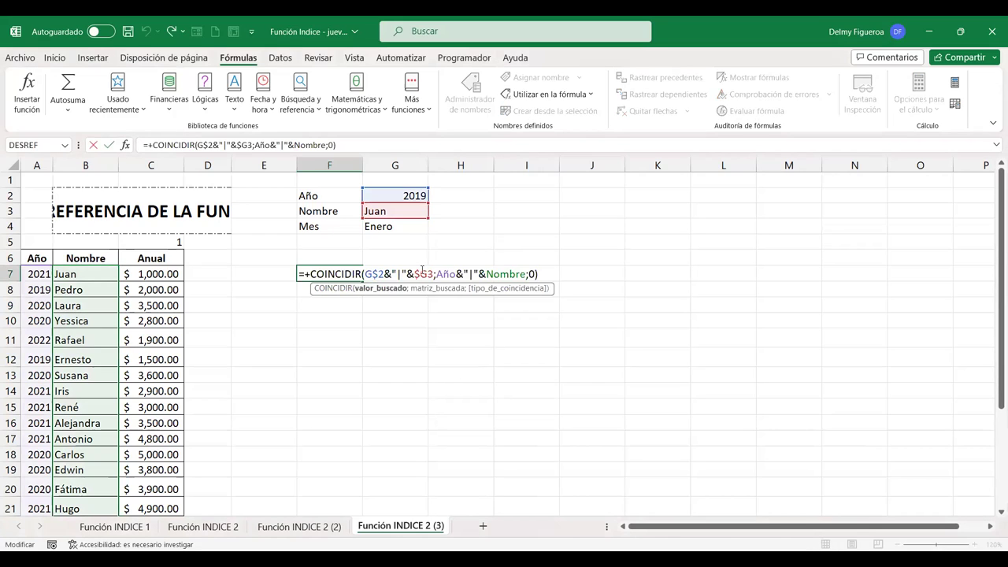
key("F4")
key("F4")
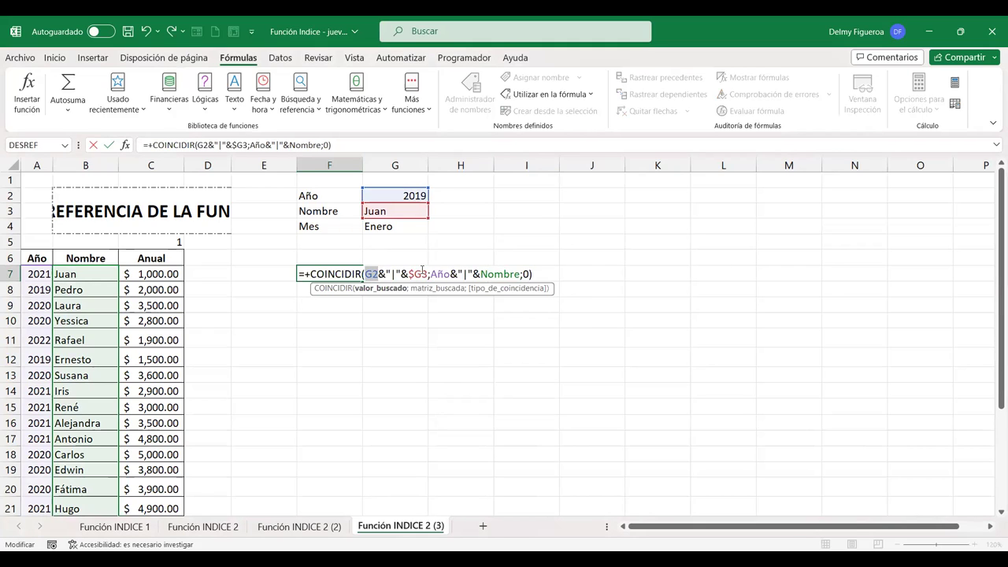
key("F4")
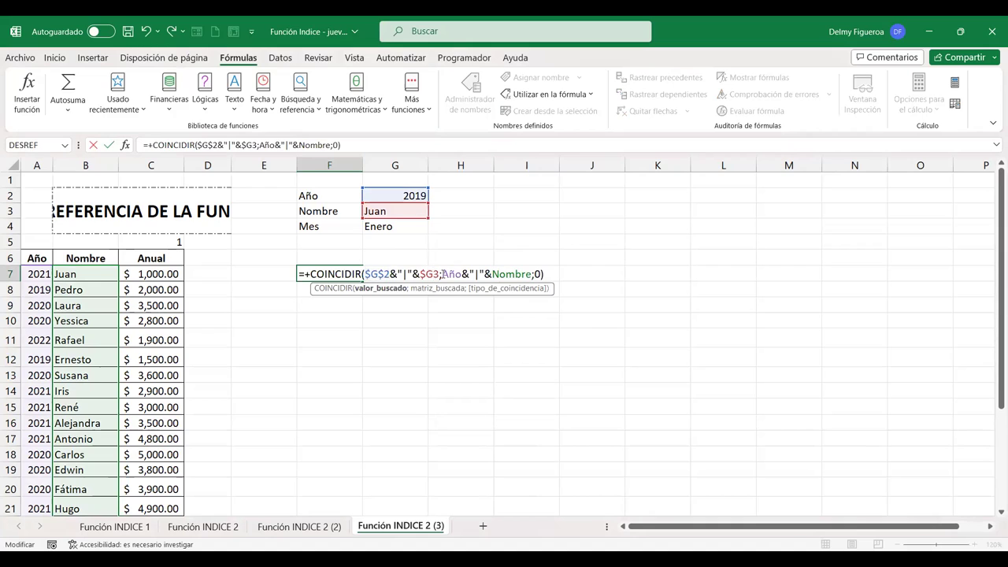
key("F4")
key("F4")
key("F4")
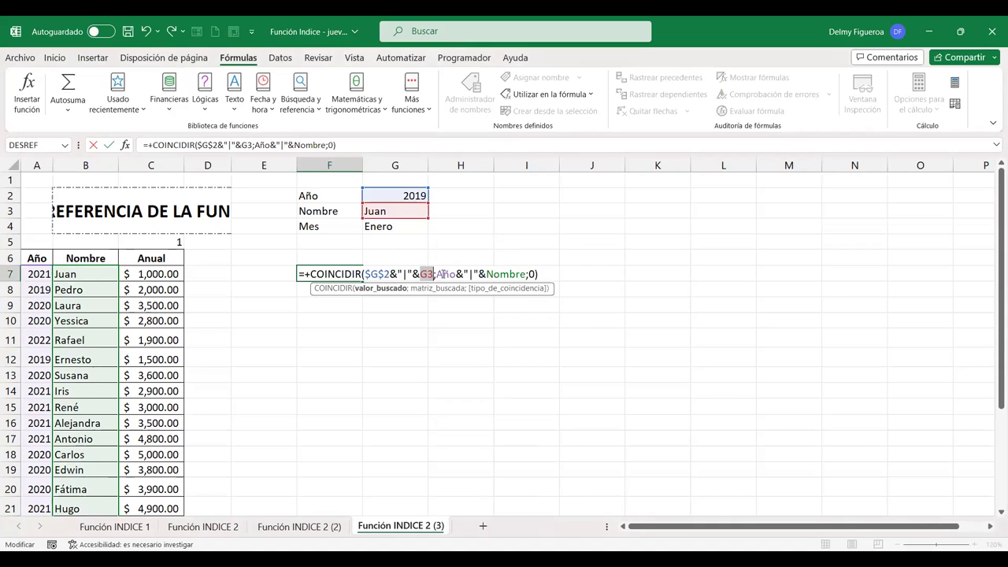
key("F4")
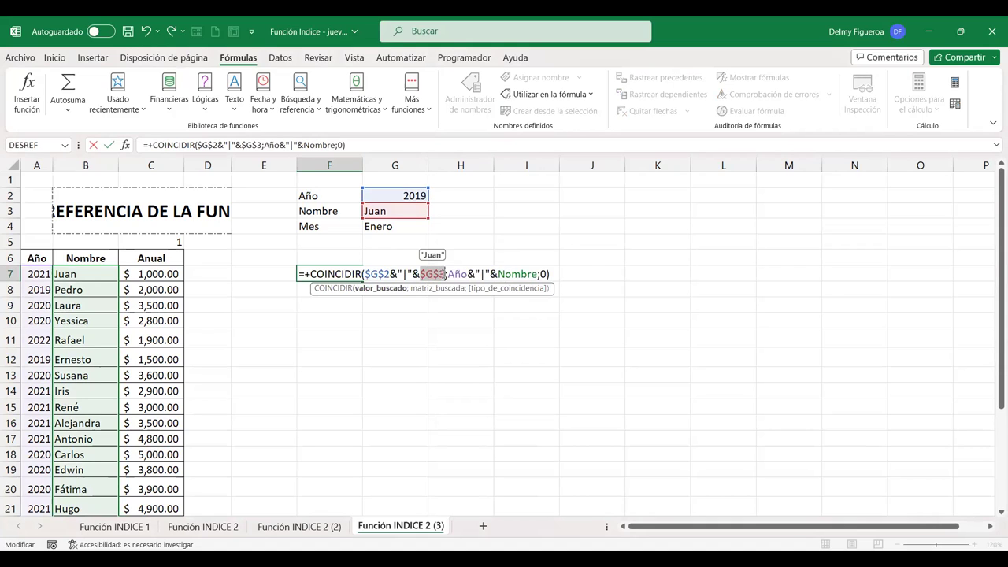
left_click(377, 274)
left_click(441, 274)
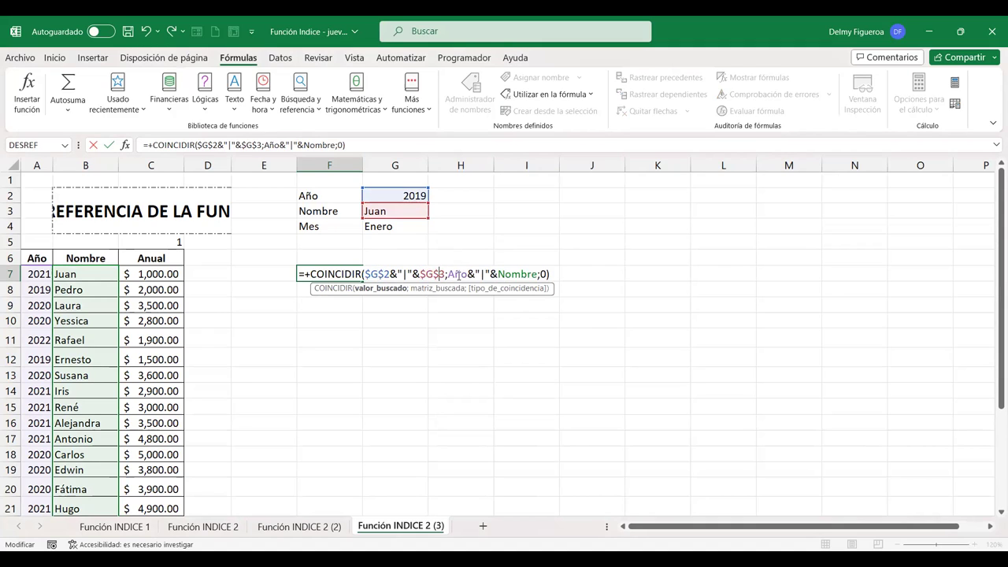
key("Return")
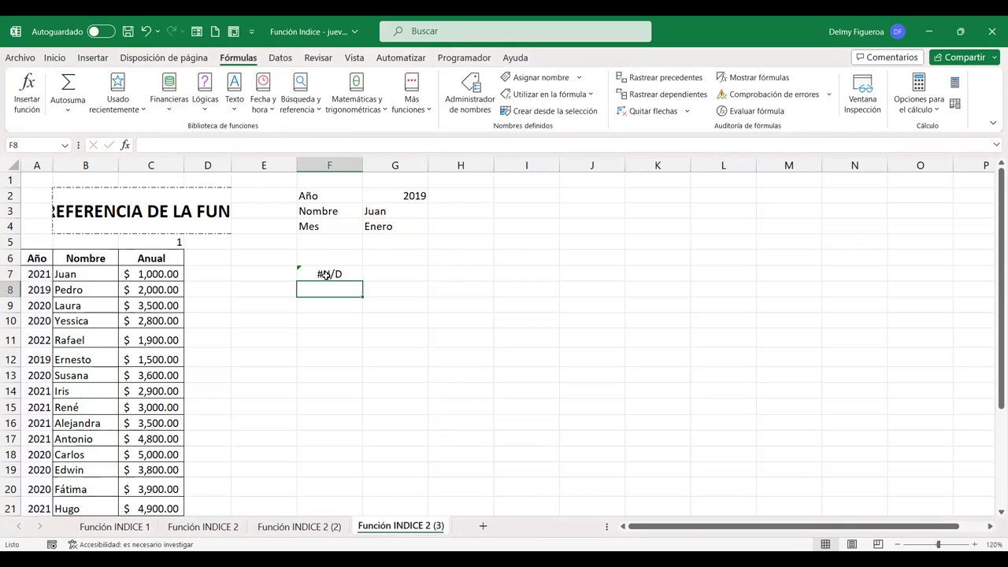
double_click(327, 274)
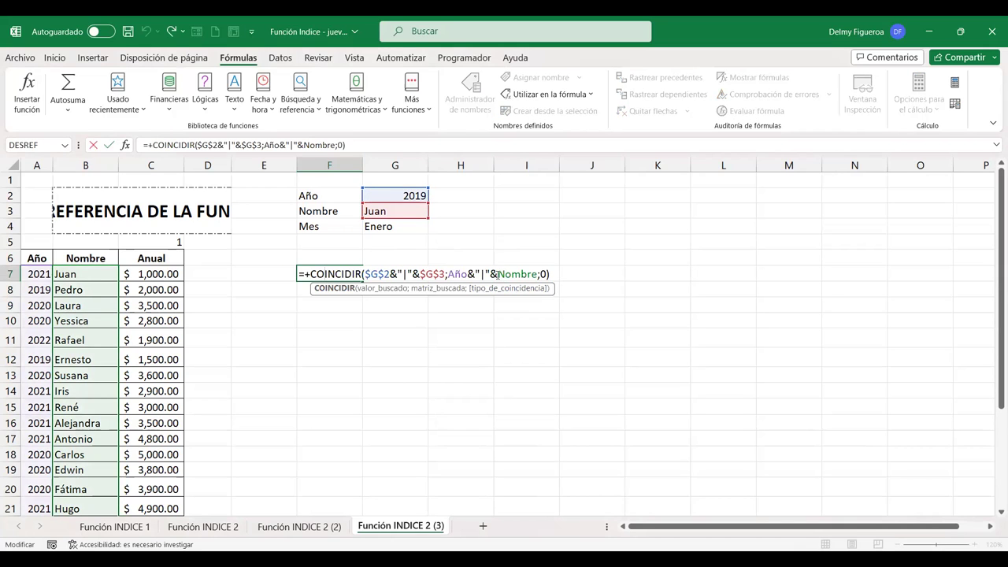
left_click(384, 275)
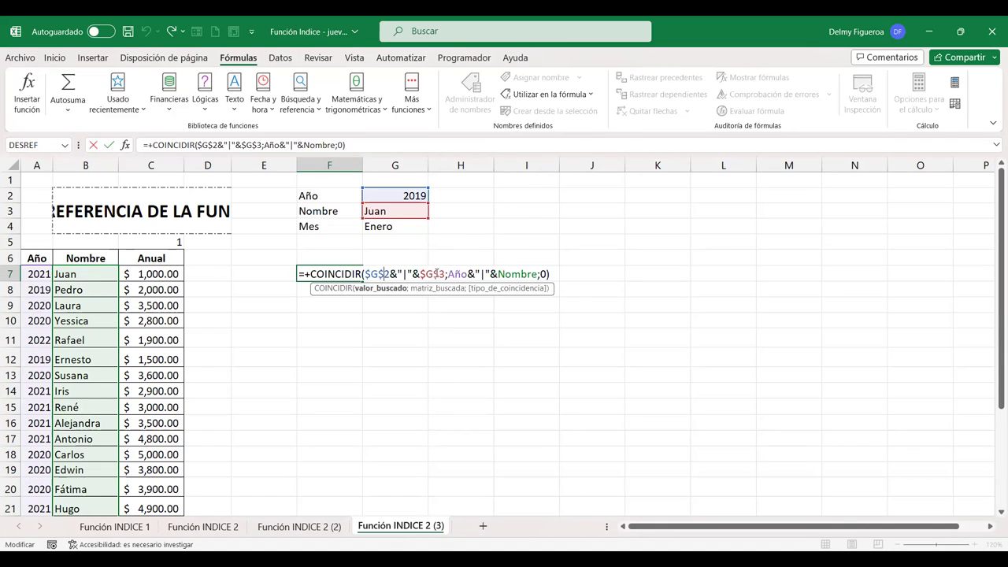
left_click(434, 274)
left_click(462, 274)
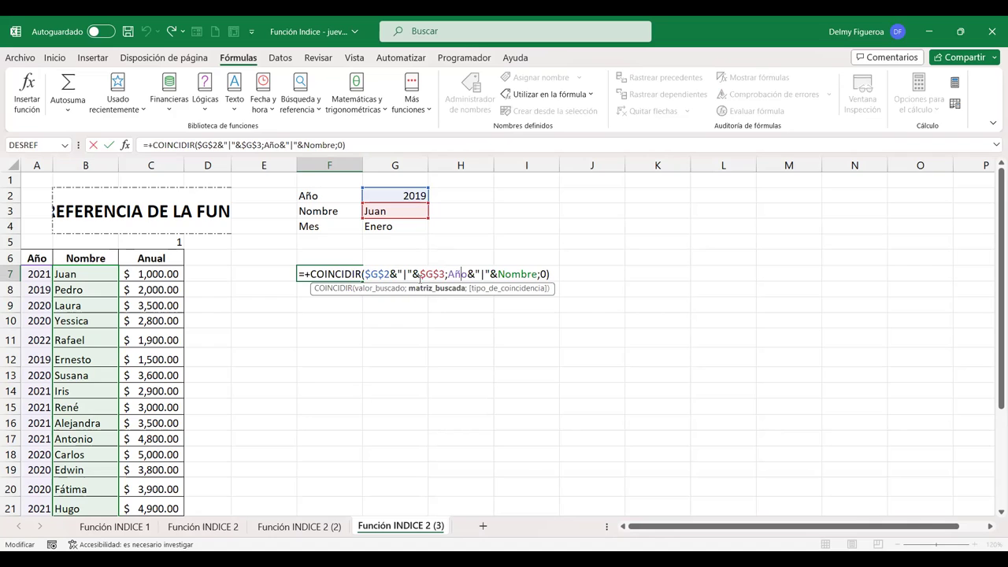
left_click(521, 274)
left_click(544, 275)
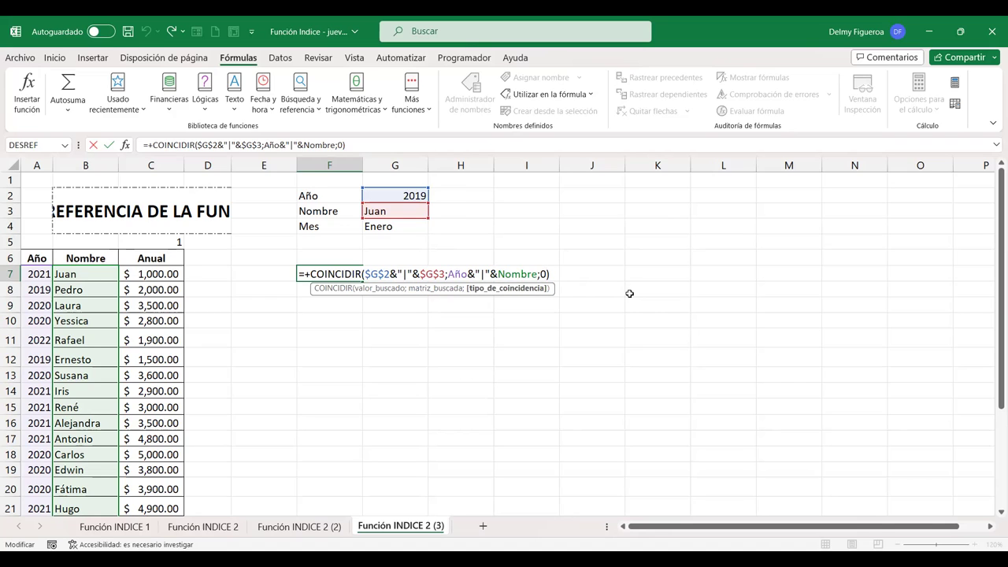
key("Return")
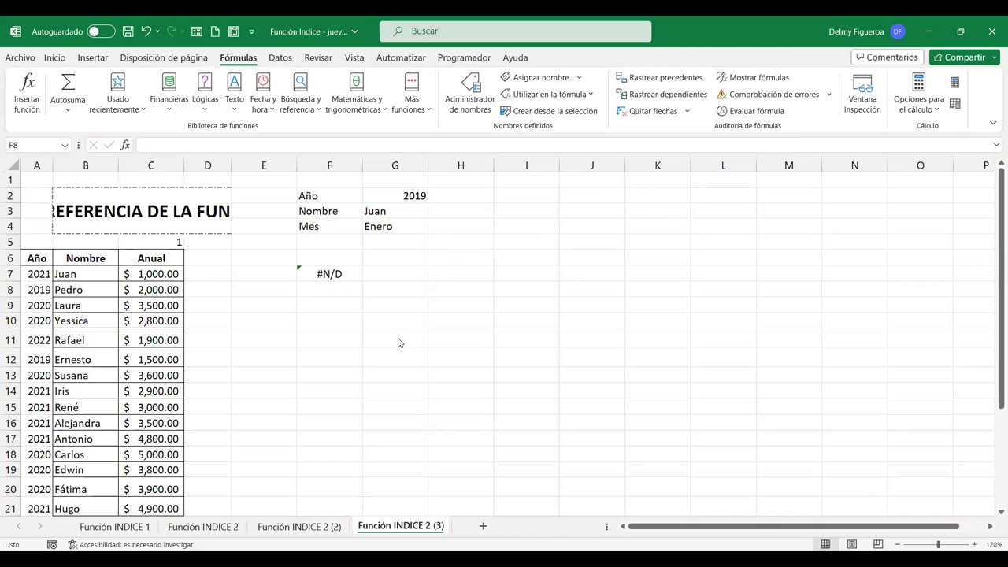
Step: Reopen F7 with F2 and review its $G$2, $G$3 and Año&"|"&Nombre arguments
key("Up")
key("F2")
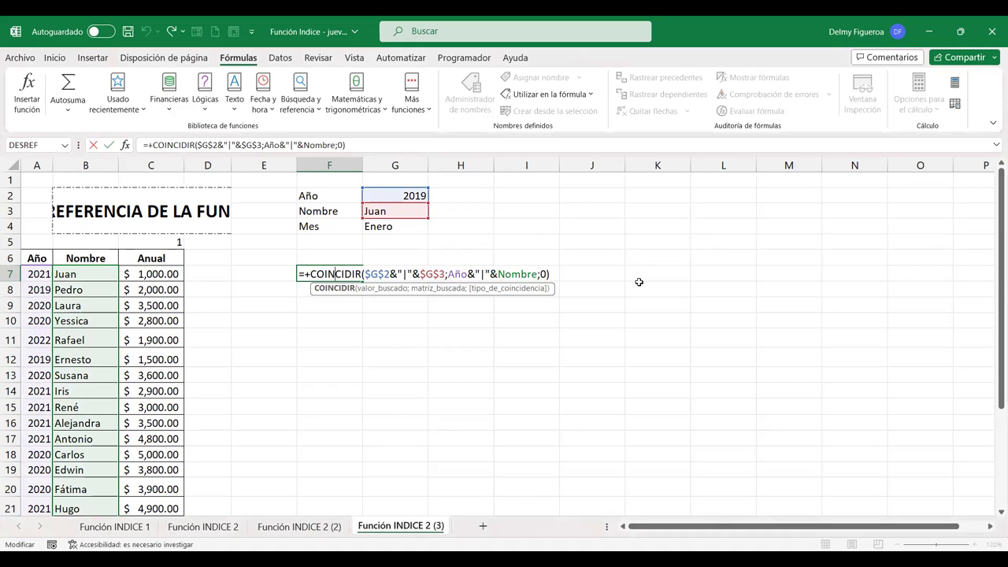
key("Right")
key("Right")
key("Right")
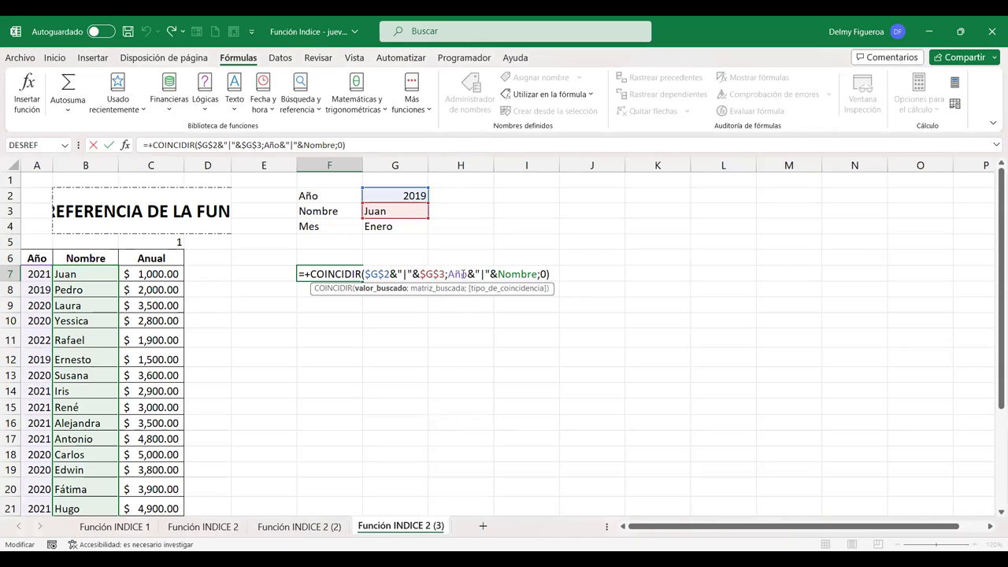
left_click(489, 274)
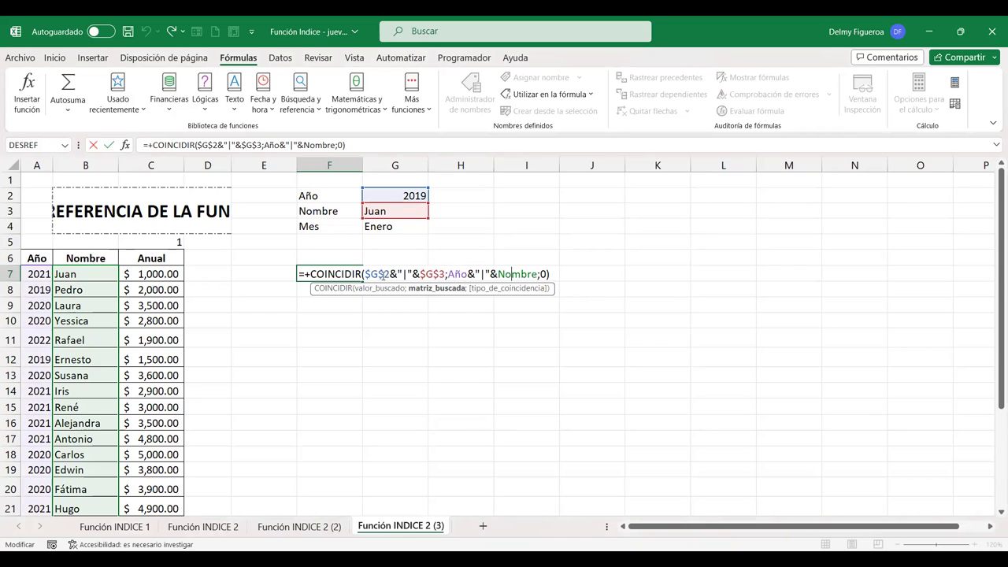
left_click(433, 274)
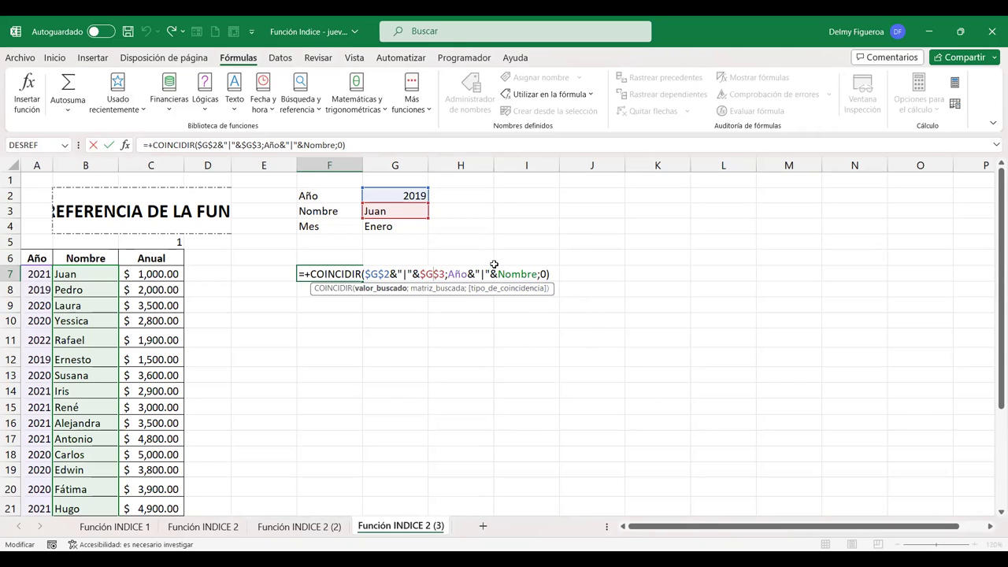
Step: Delete the ;0 match-type argument, commit, and recheck that F7 still shows #N/D
left_click(544, 274)
key("Right")
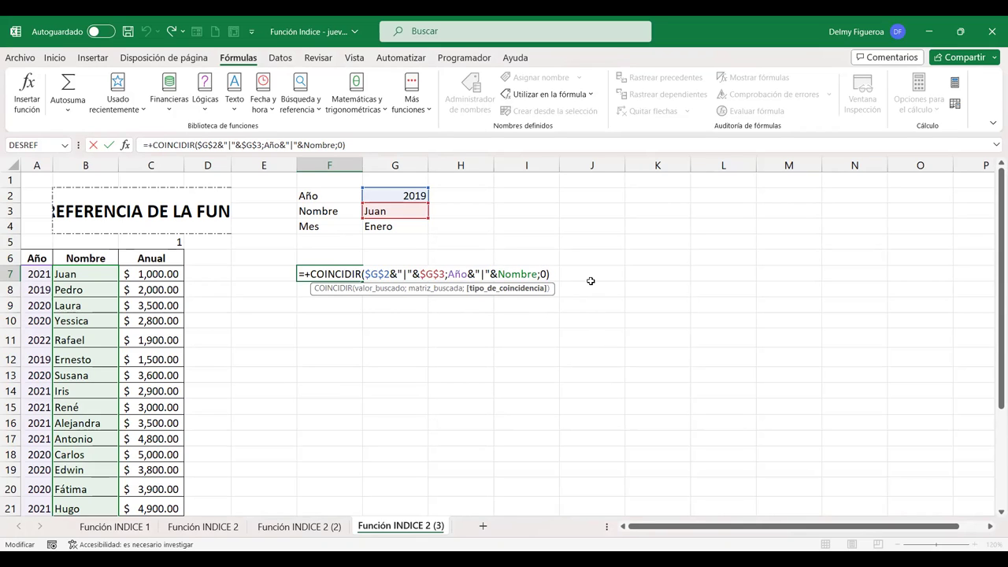
key("BackSpace")
key("BackSpace")
key("Return")
left_click(339, 277)
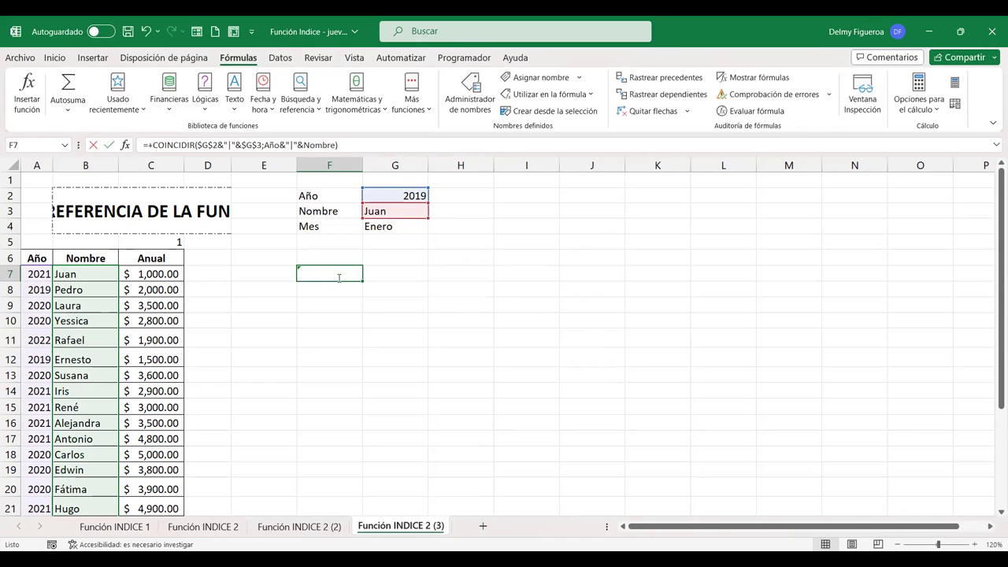
double_click(339, 277)
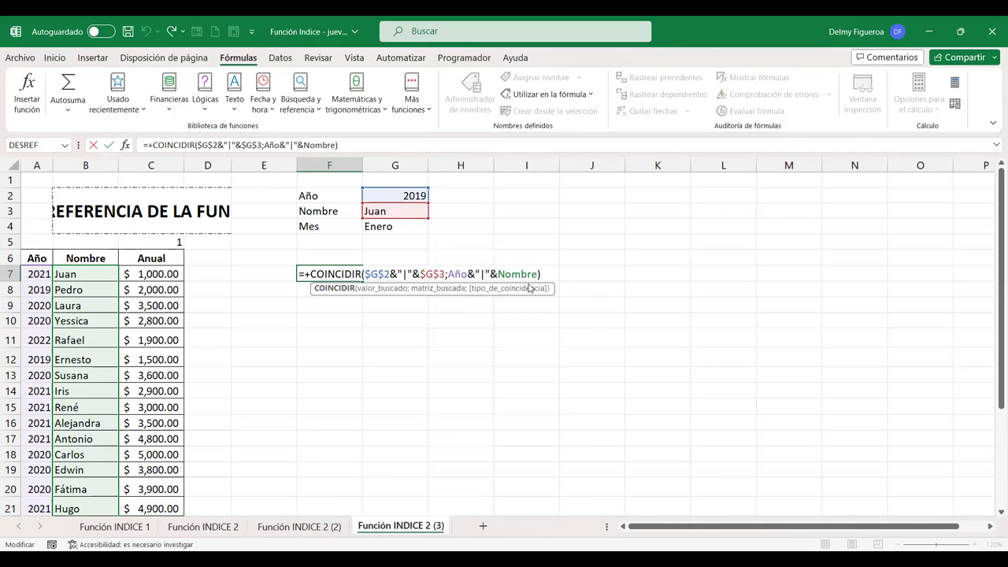
key("Return")
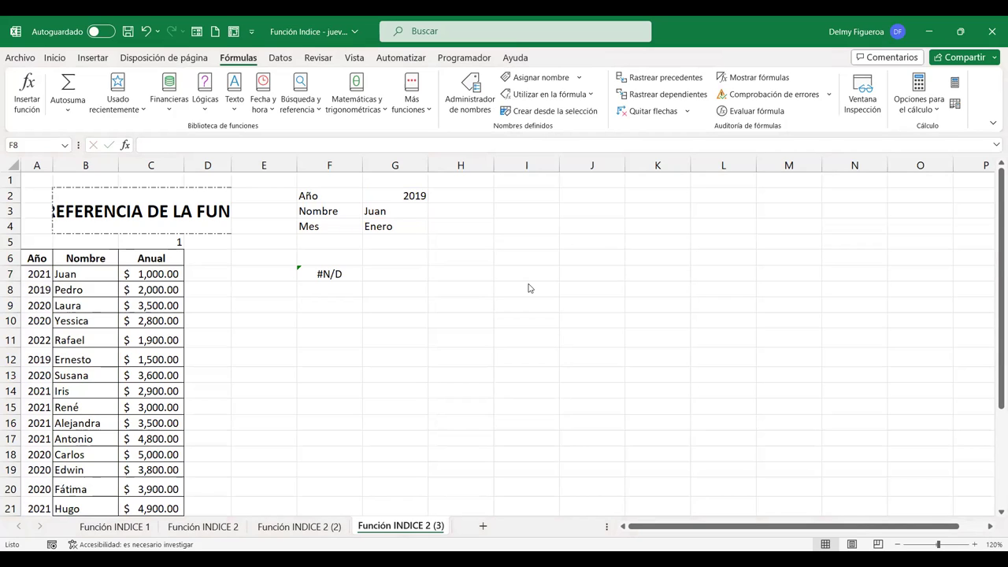
left_click(339, 273)
double_click(355, 273)
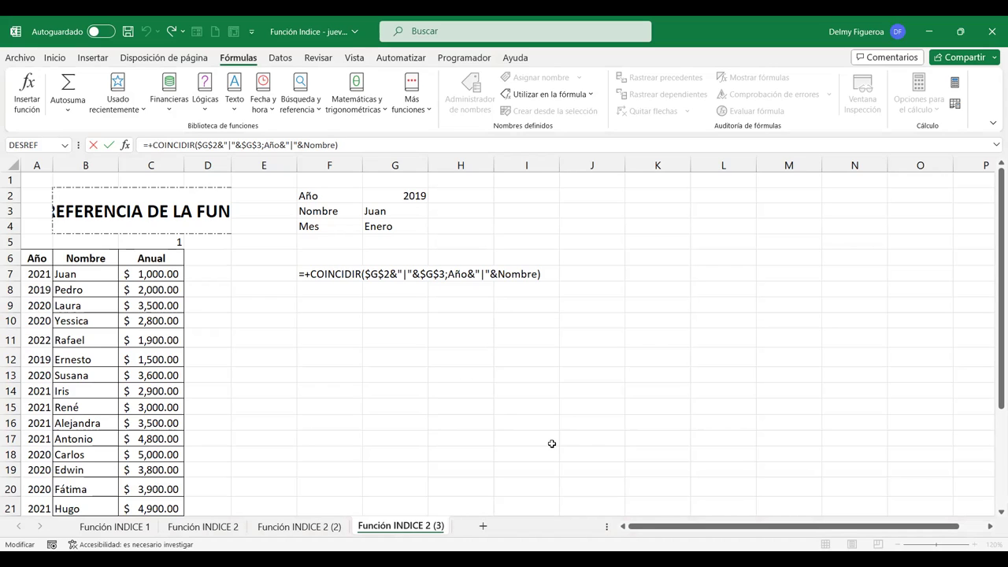
key("F2")
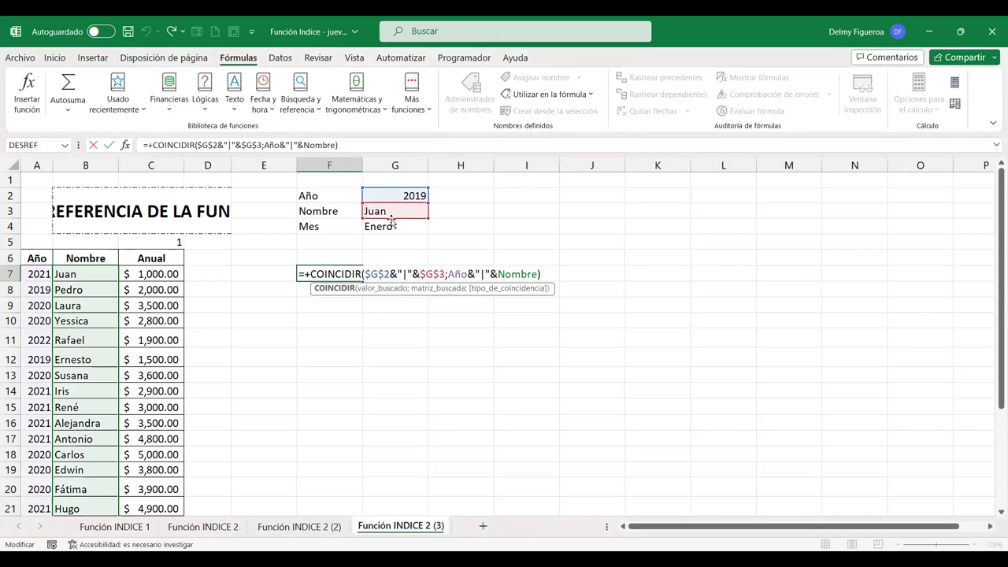
left_click(379, 275)
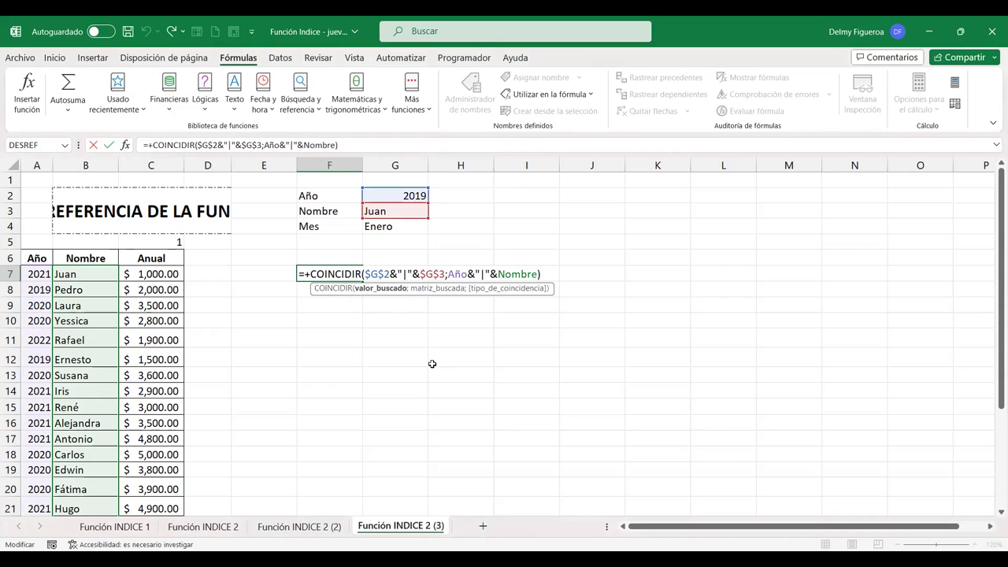
left_click(445, 274)
double_click(382, 274)
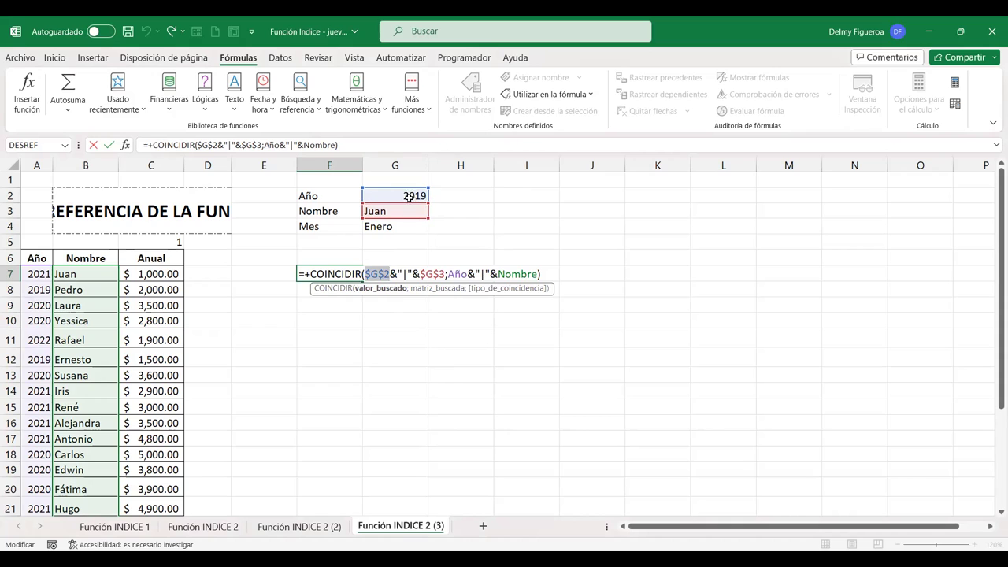
double_click(433, 274)
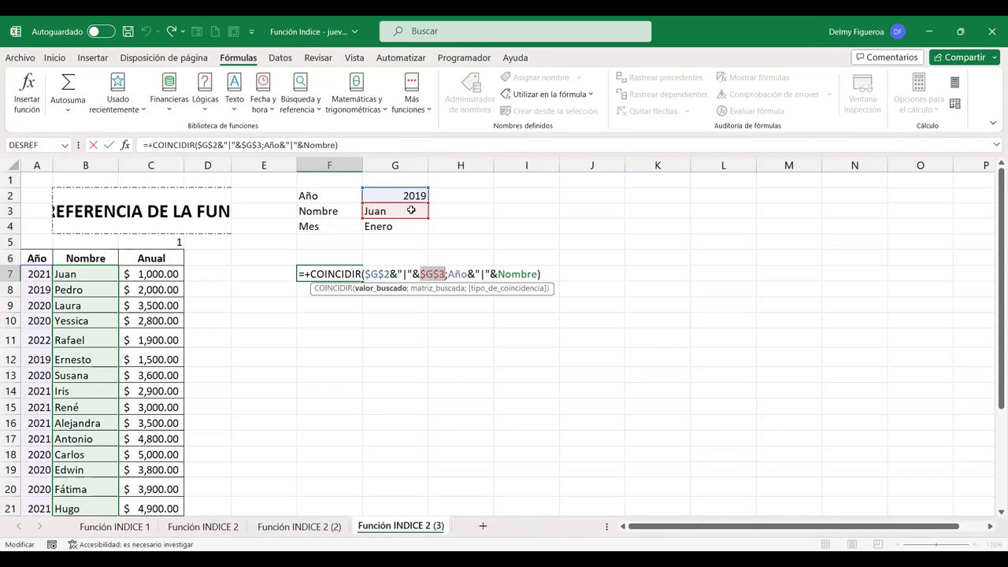
left_click(458, 273)
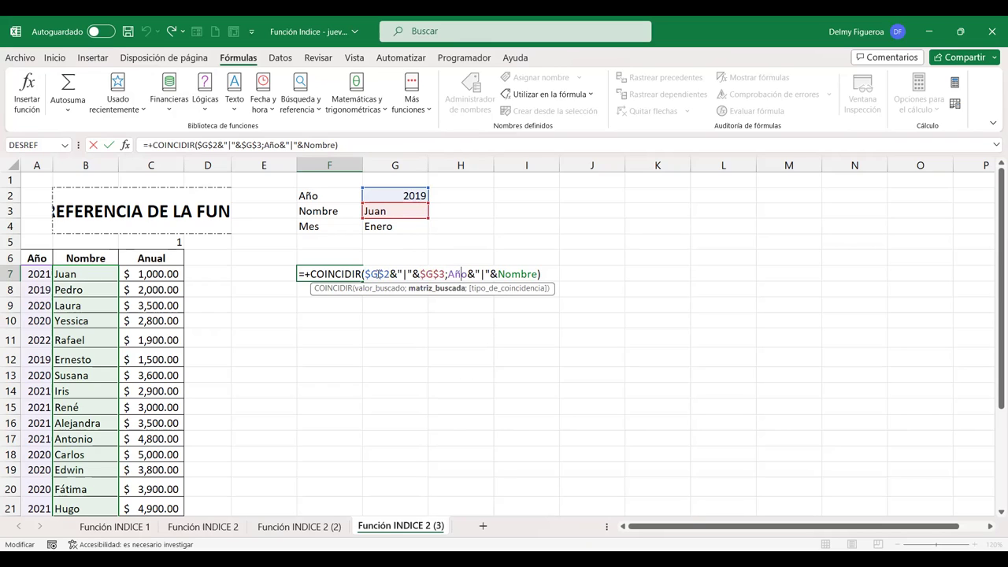
left_click(380, 273)
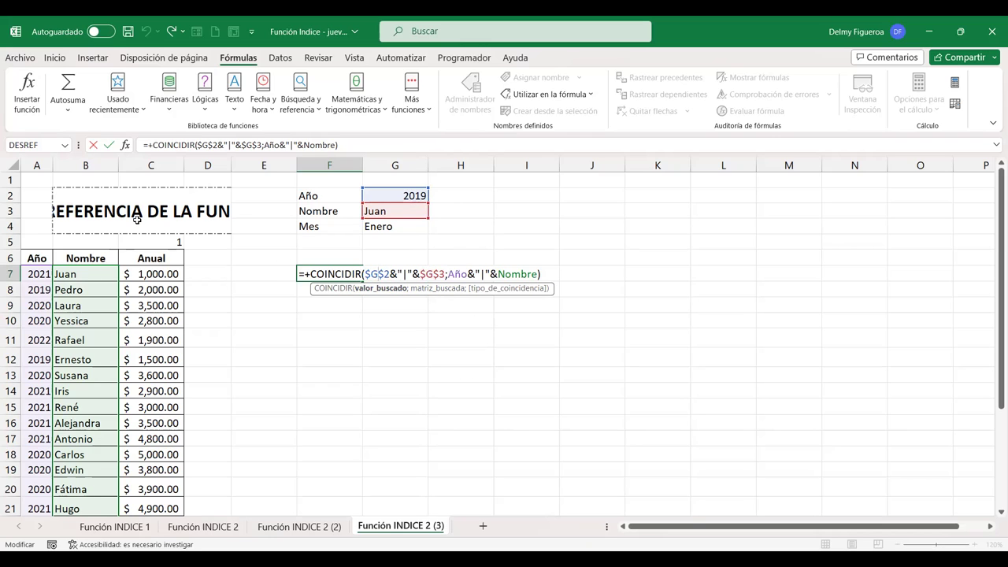
key("Return")
Step: Select the Año and then Nombre named ranges from the Name Box to check rows 7–24
left_click(68, 145)
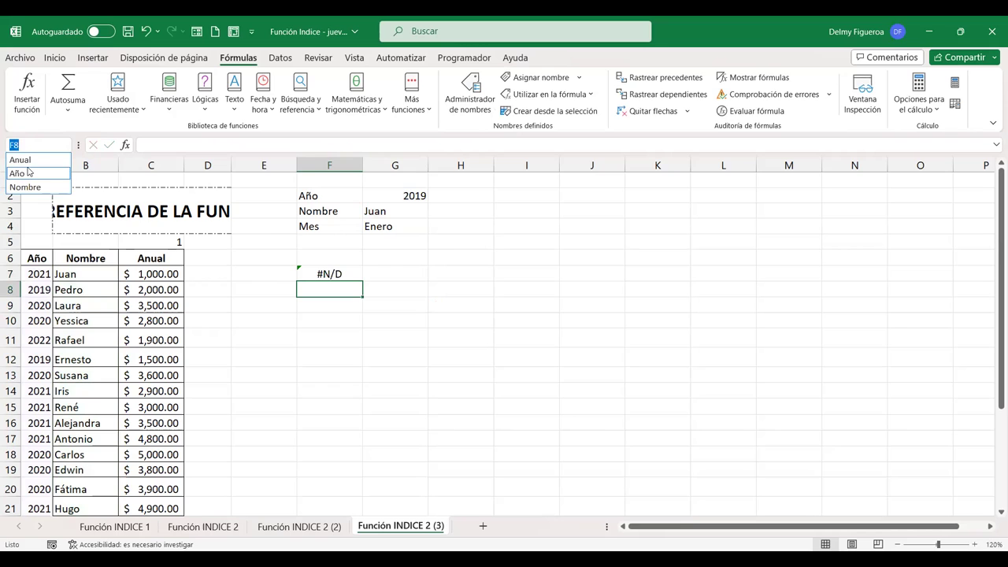
left_click(23, 172)
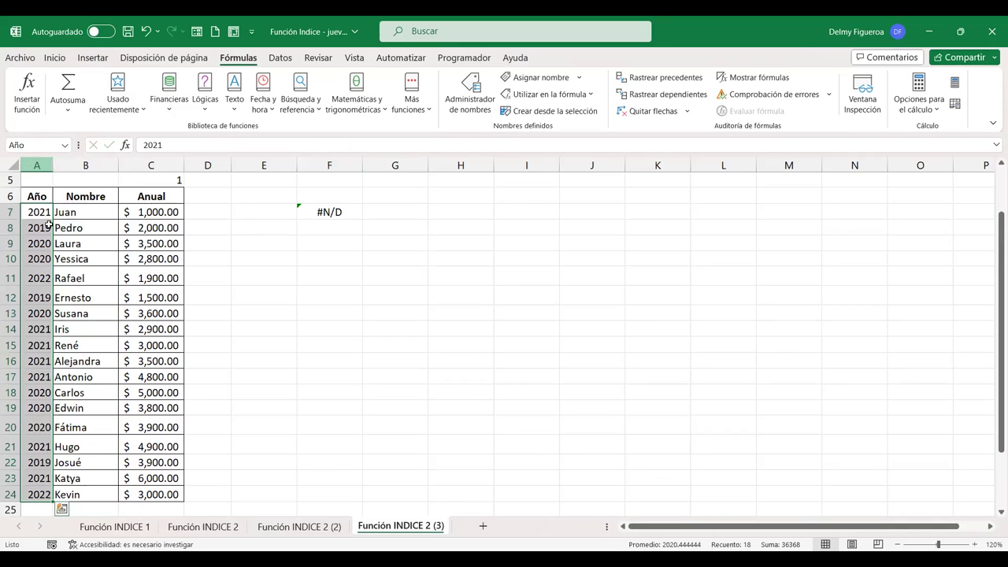
left_click(68, 145)
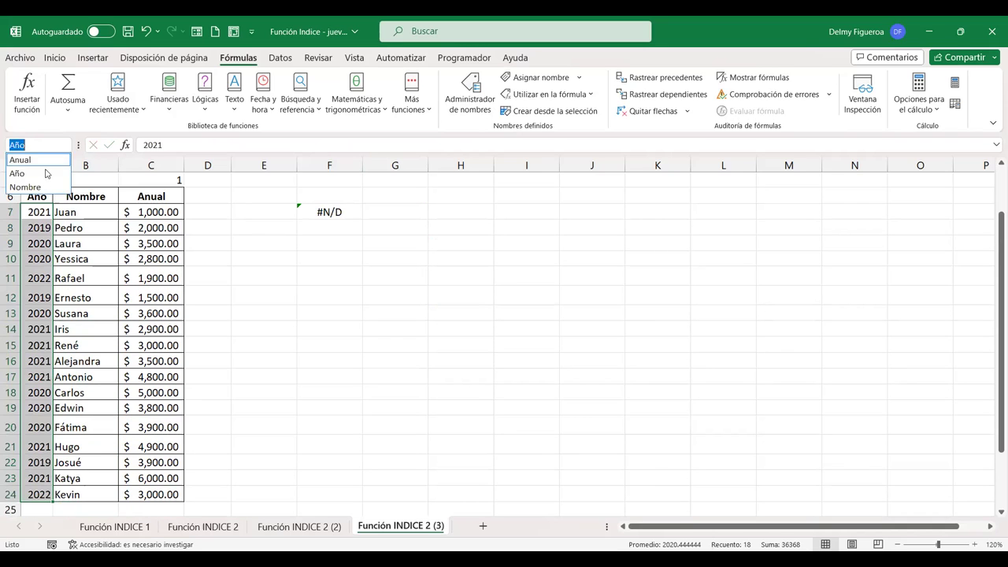
left_click(42, 189)
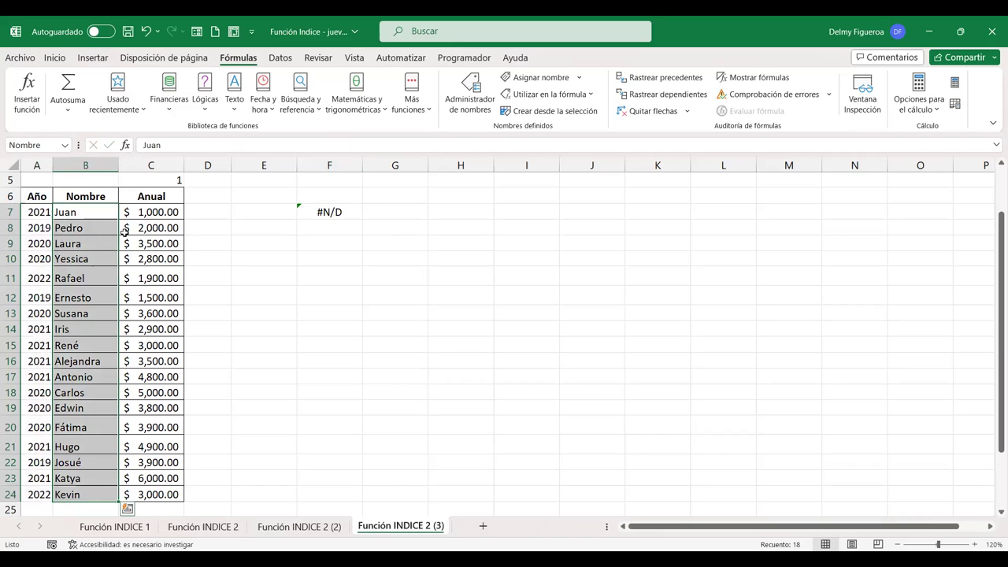
scroll(125, 232, "up", 2)
Step: Append ;0 (Coincidencia exacta) after Nombre in F7's COINCIDIR formula
left_click(319, 273)
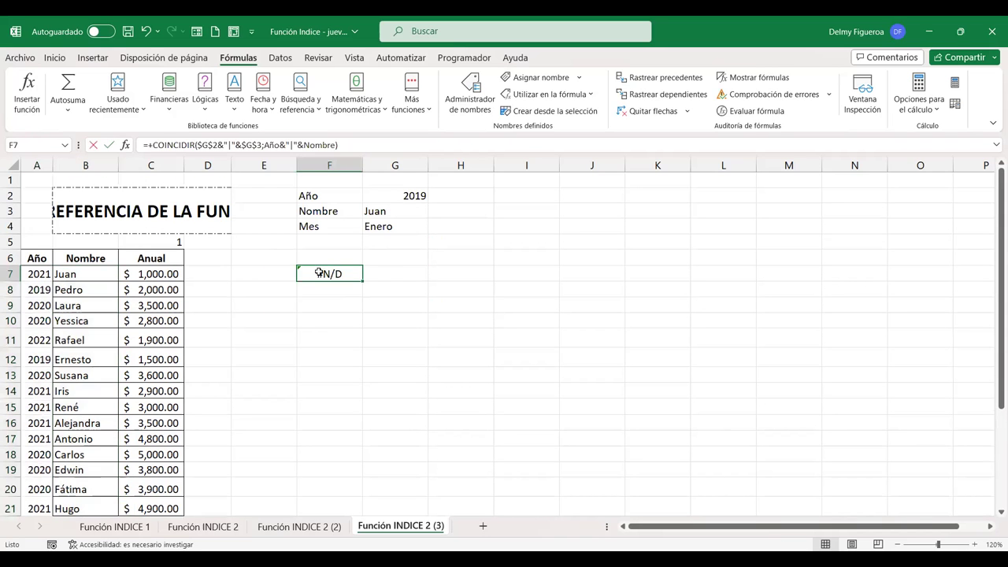
double_click(319, 272)
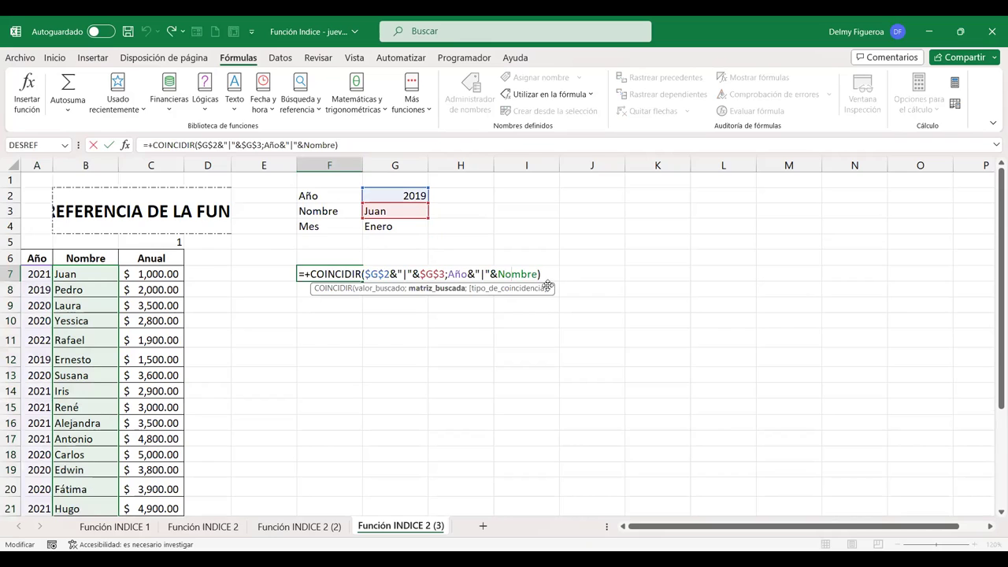
left_click(433, 274)
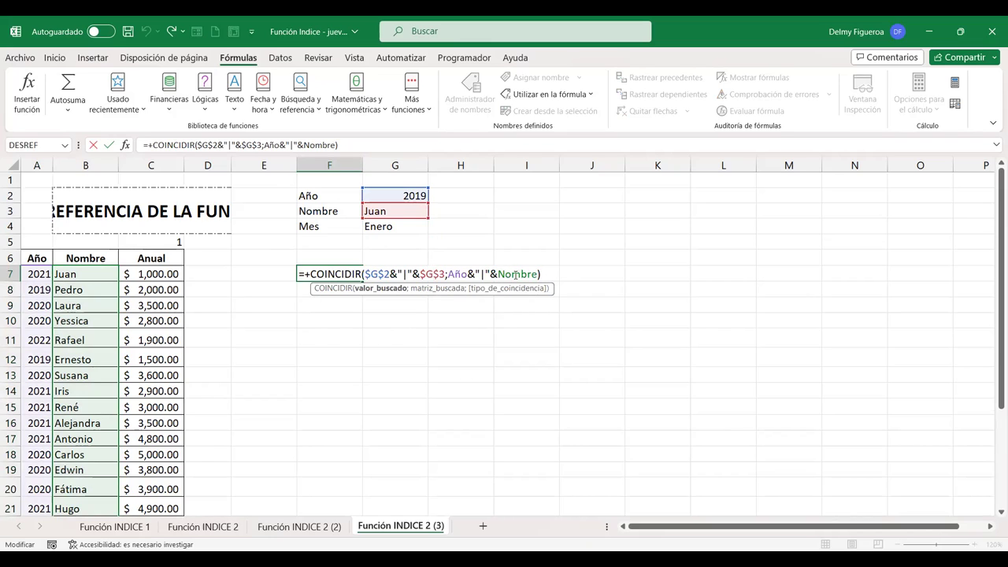
left_click(535, 273)
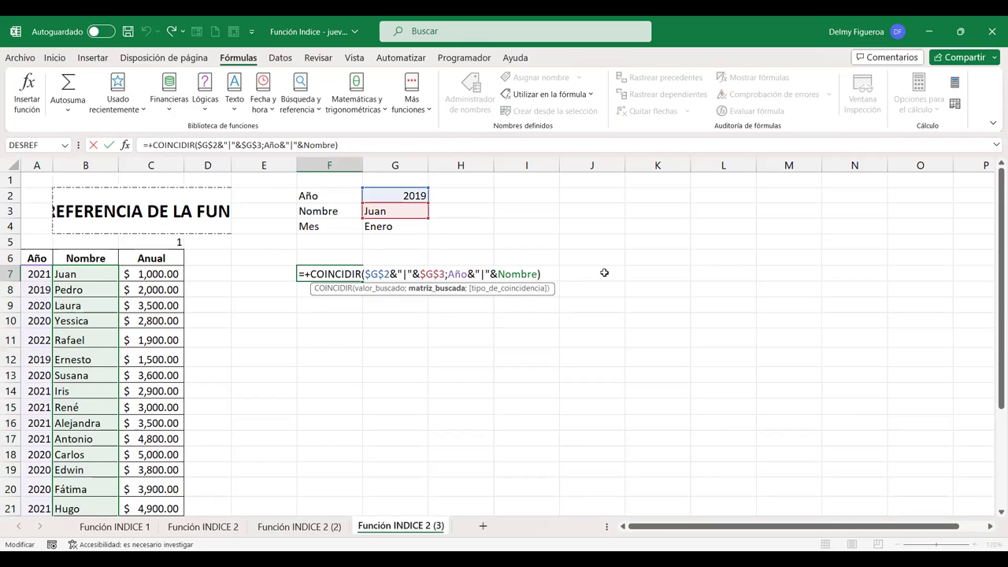
type(";")
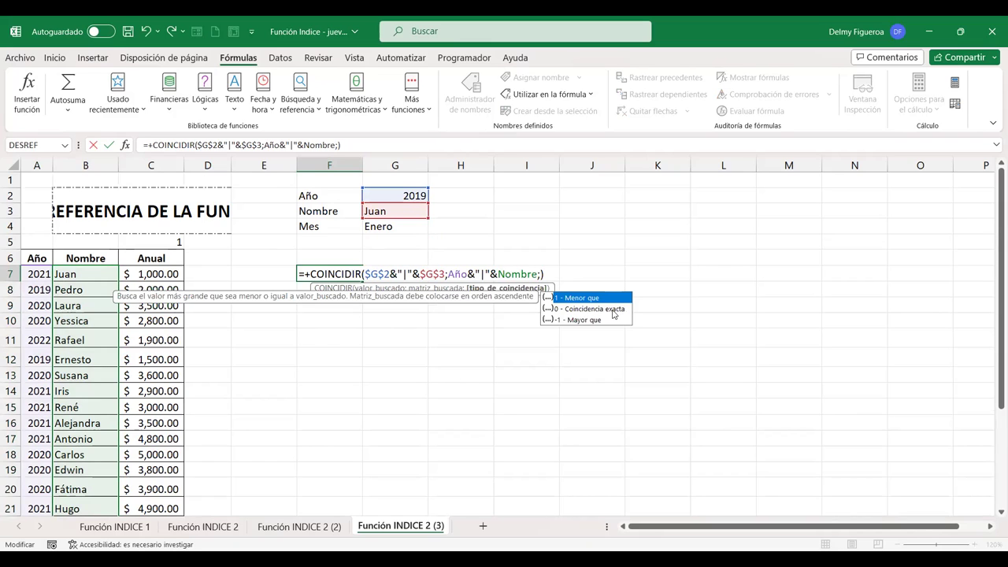
double_click(612, 309)
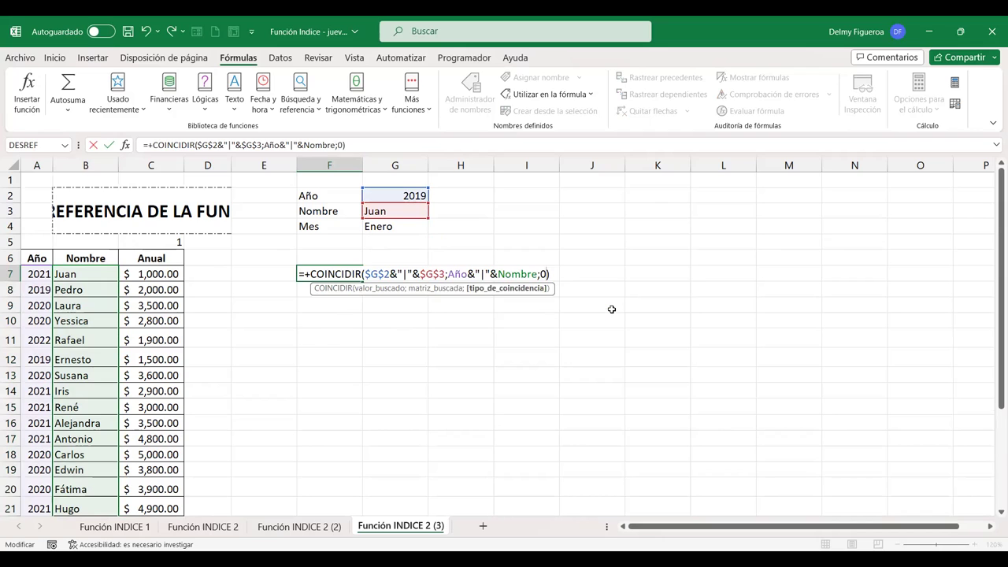
key("Return")
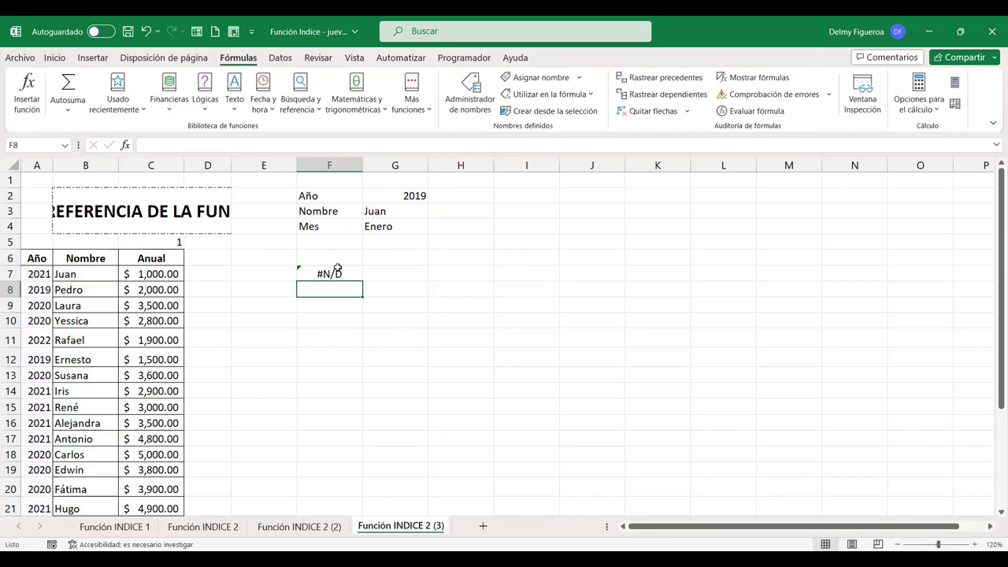
Step: Reopen F7 and commit it unchanged, confirming it still returns #N/D
left_click(340, 271)
double_click(340, 271)
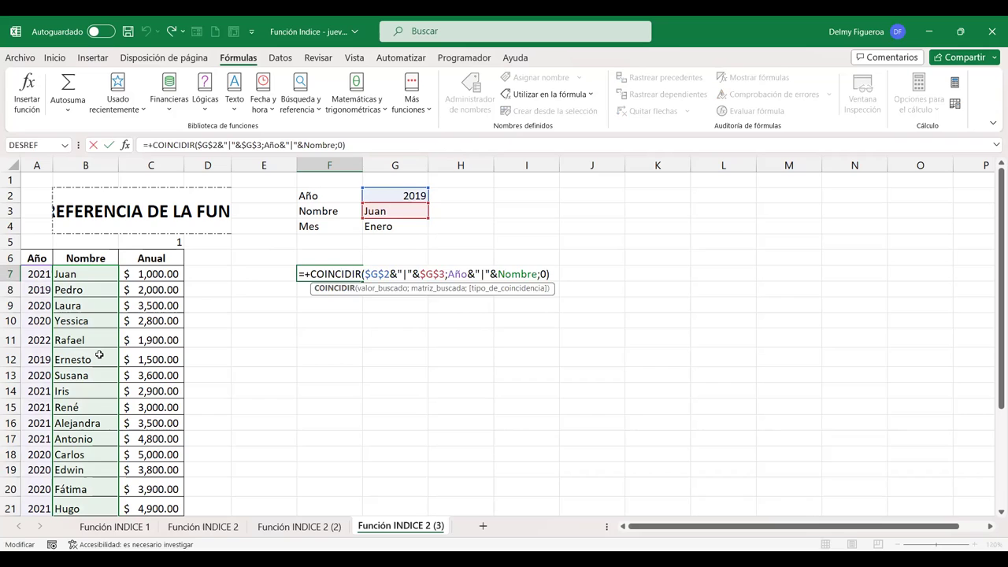
key("Return")
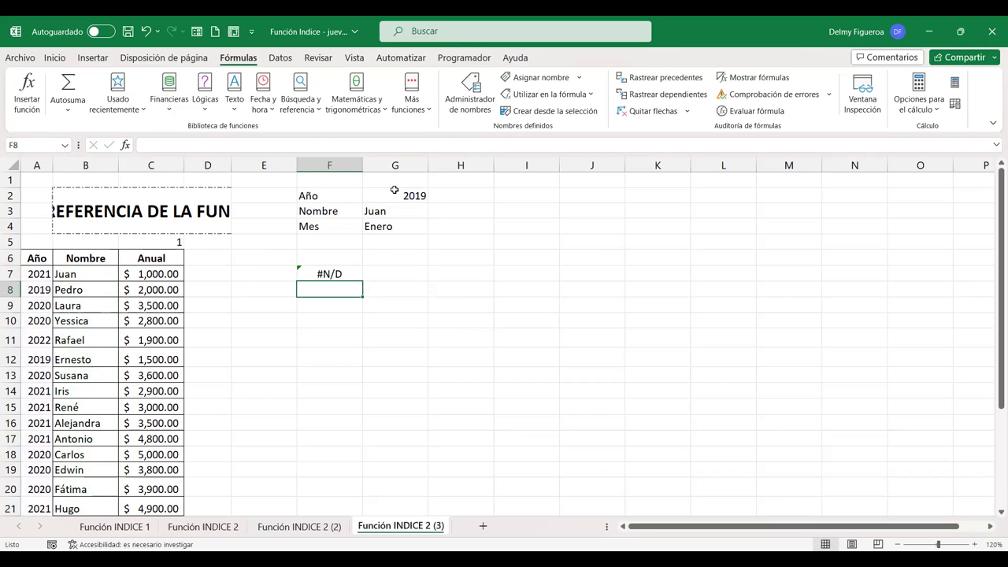
Step: Enter 2021 as the Año value in G2 and recheck F7, which now returns 1
left_click(393, 189)
type("2021")
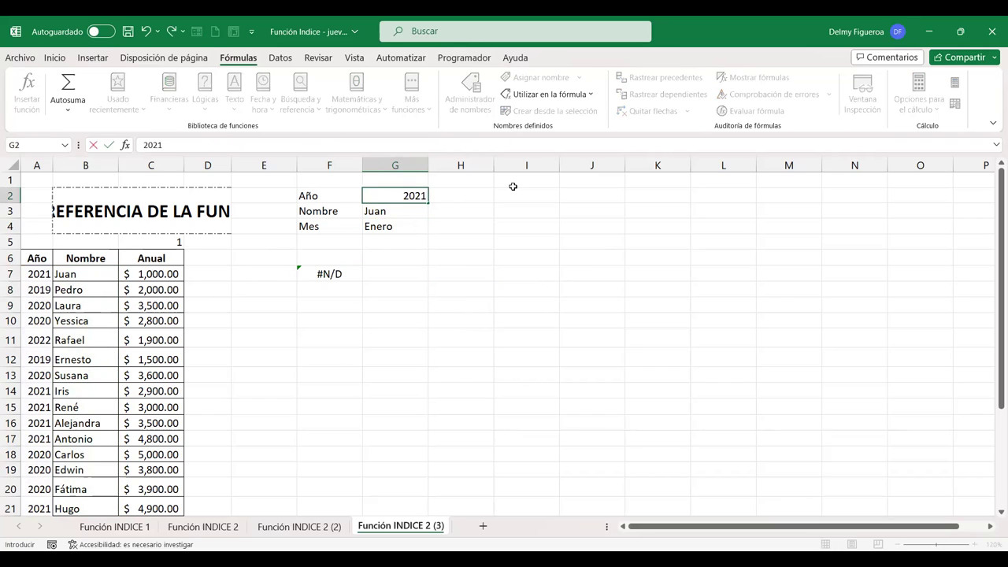
key("Return")
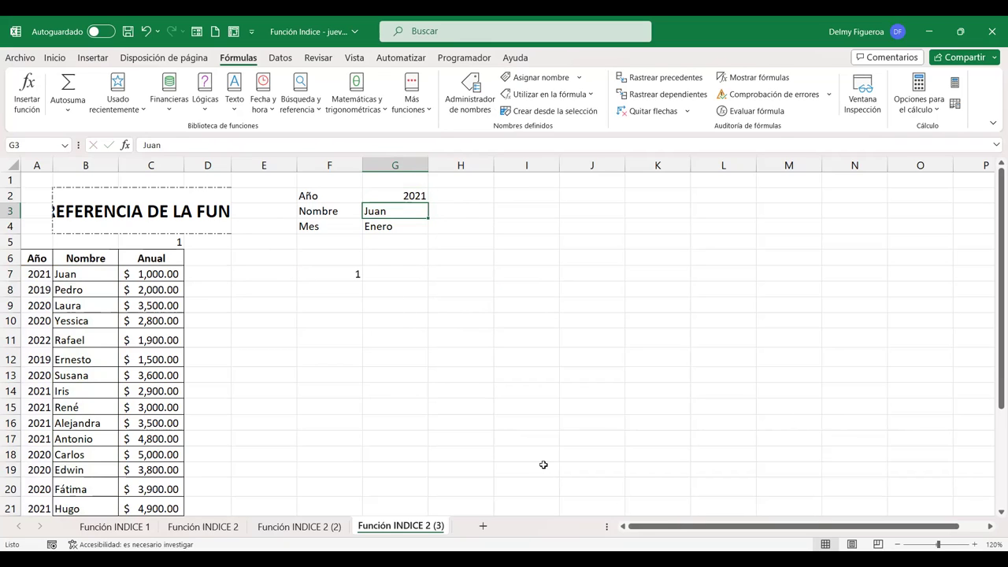
double_click(339, 274)
key("F2")
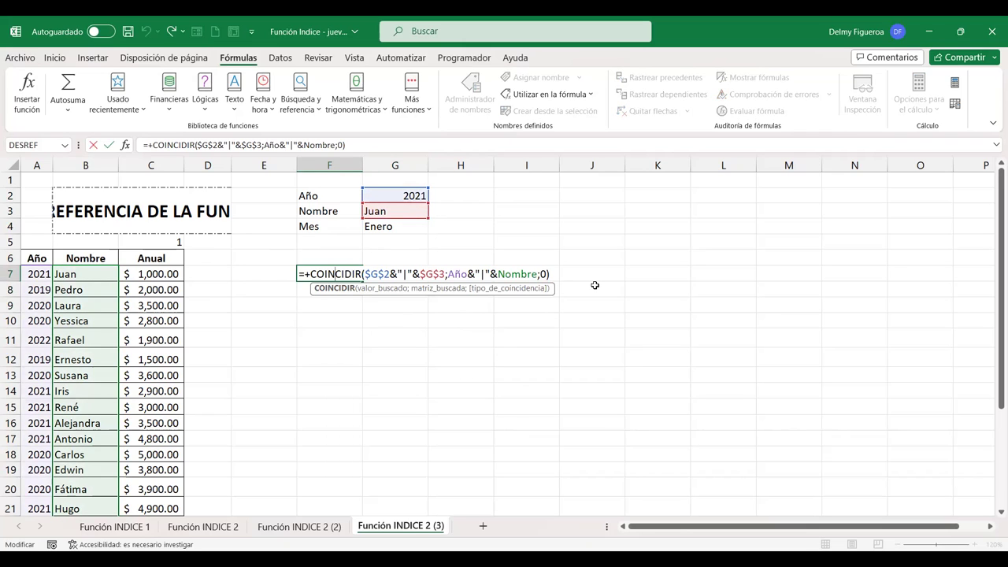
key("Return")
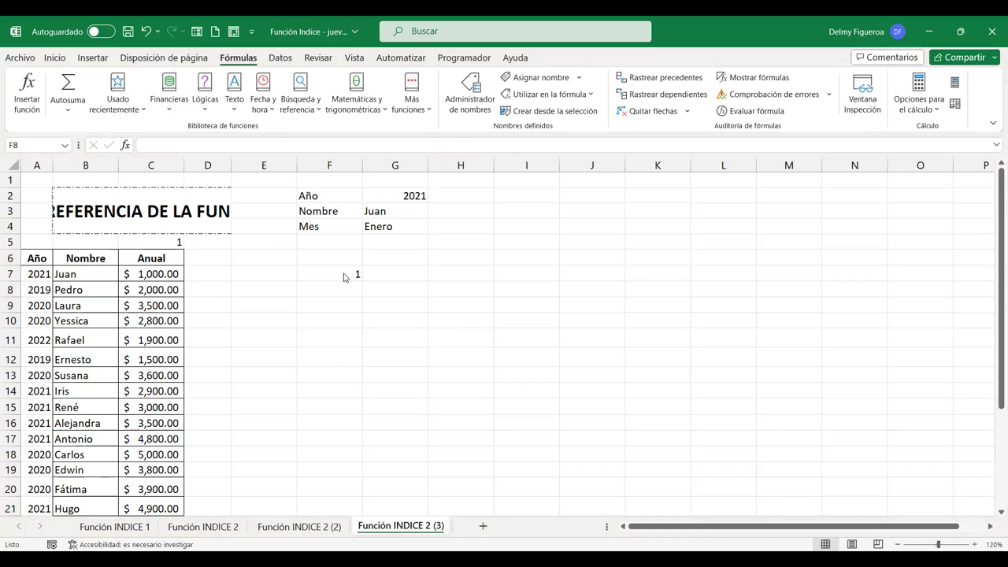
left_click(461, 276)
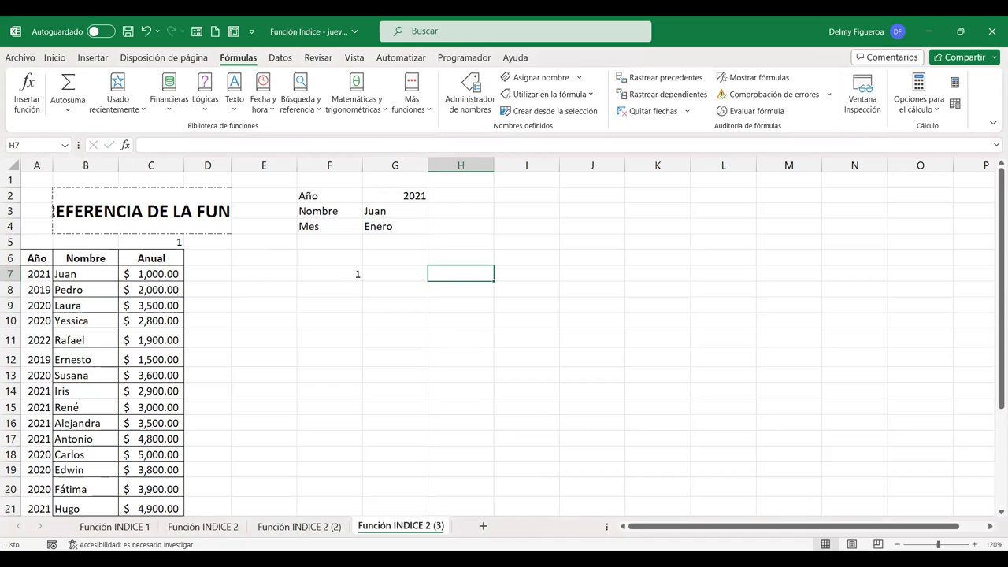
Step: Drop the plus sign and wrap the match in INDICE(Anual; ...) in F7, returning 1000
double_click(347, 274)
left_click(306, 273)
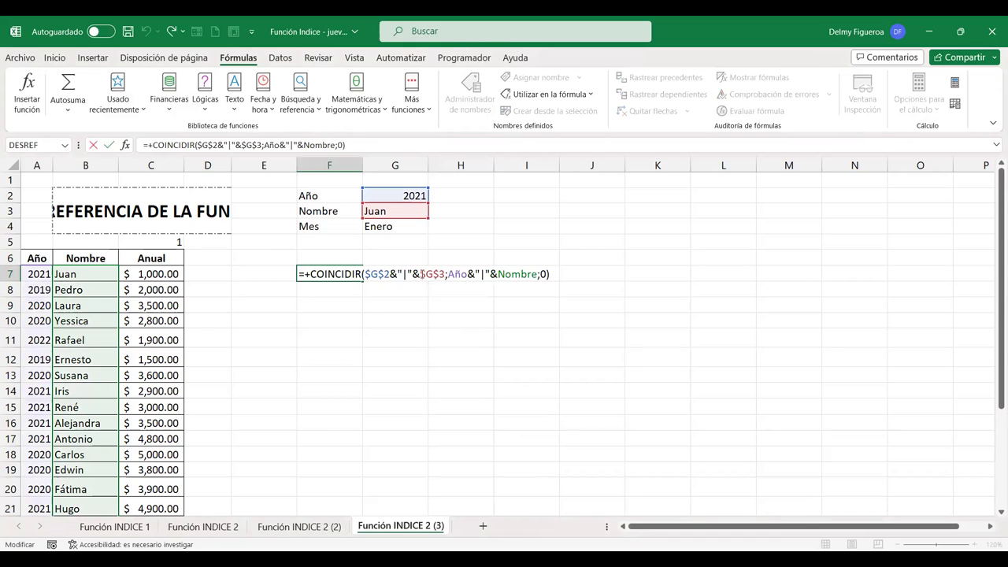
key("Delete")
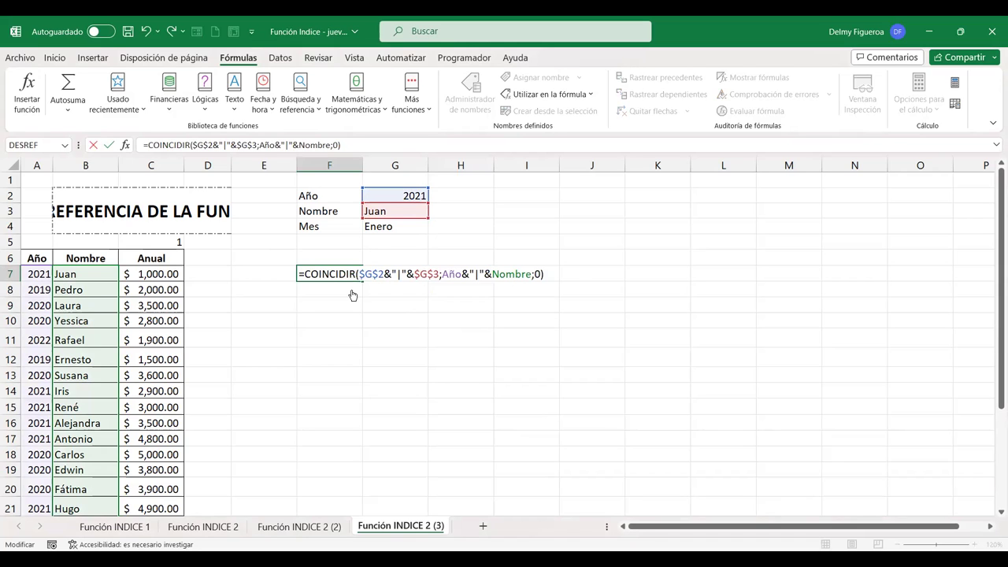
type("INDICE(")
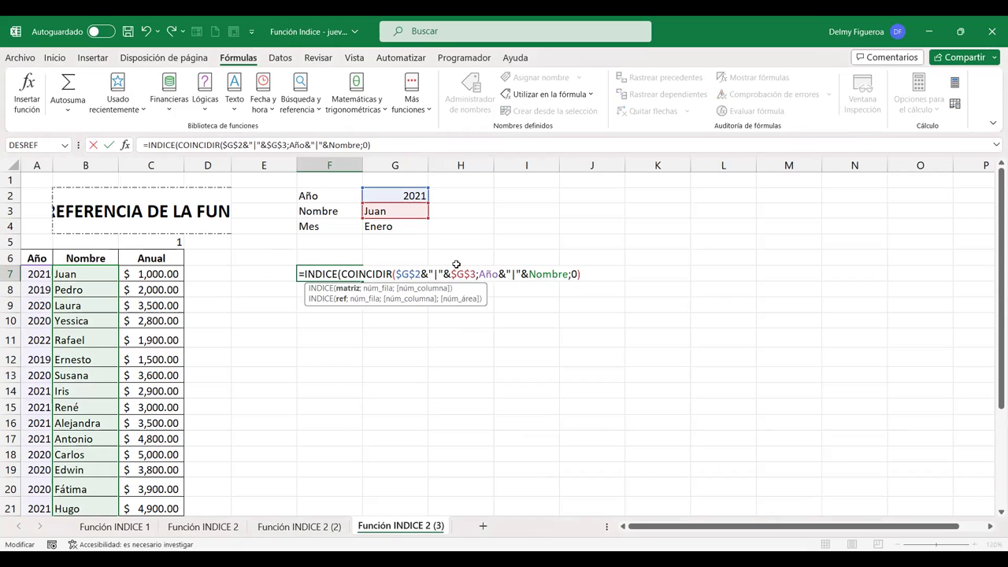
type("anual")
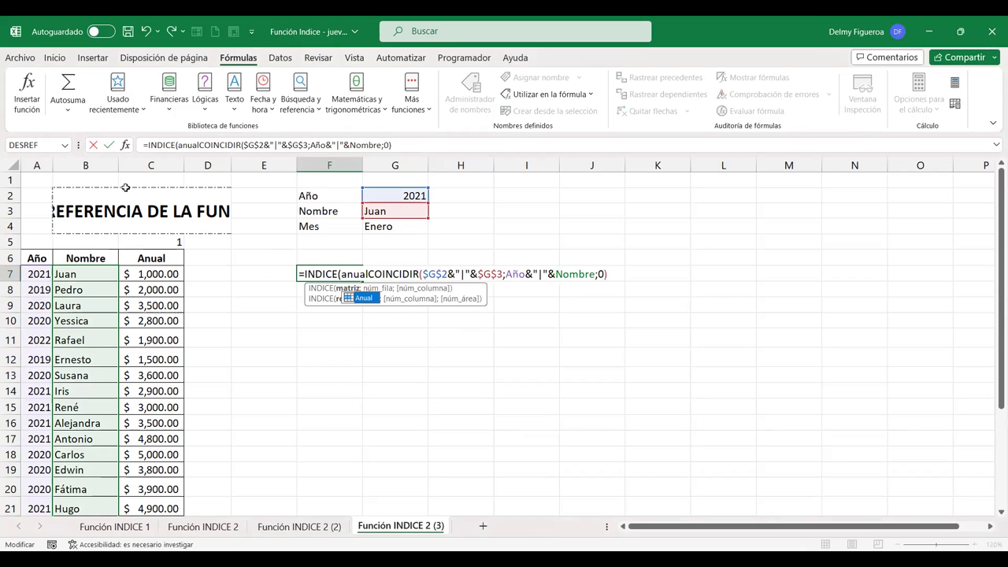
double_click(365, 299)
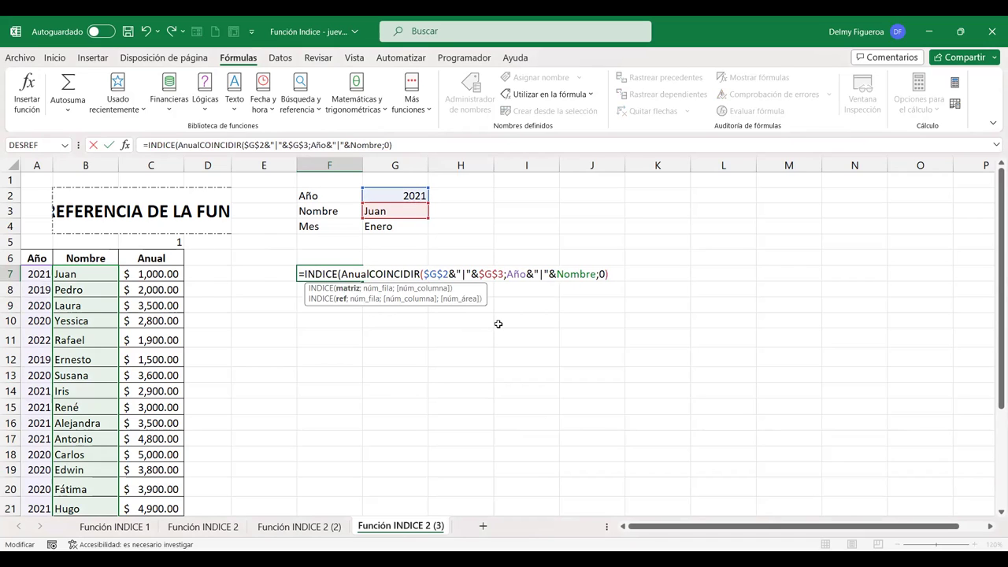
type(";0)")
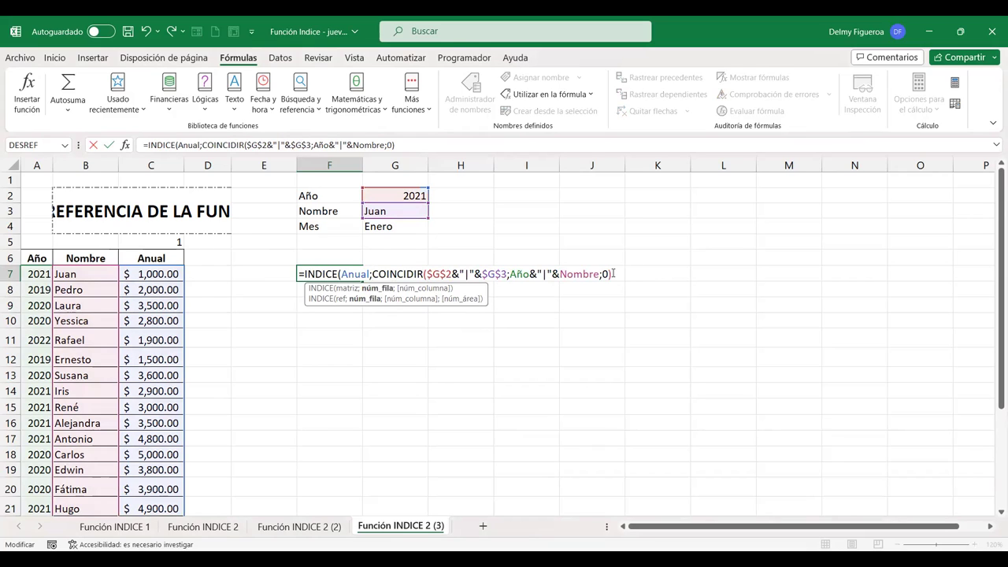
type(";")
key("BackSpace")
type(")")
key("Return")
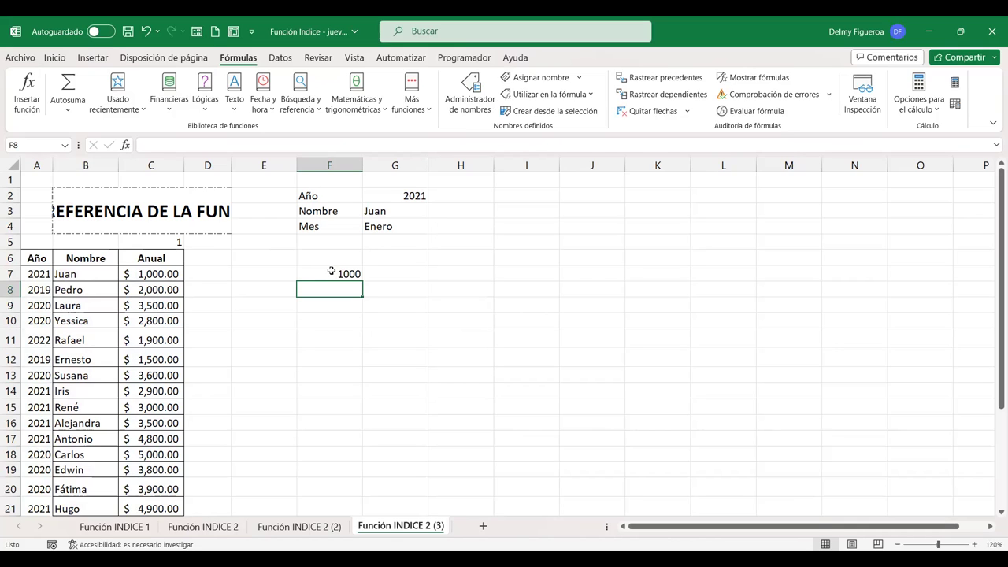
left_click(411, 195)
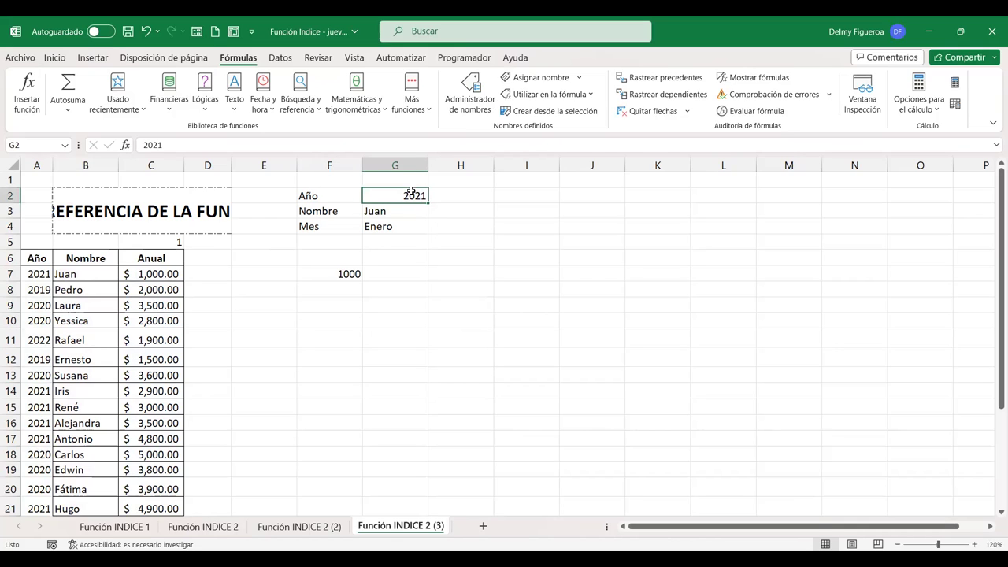
double_click(339, 277)
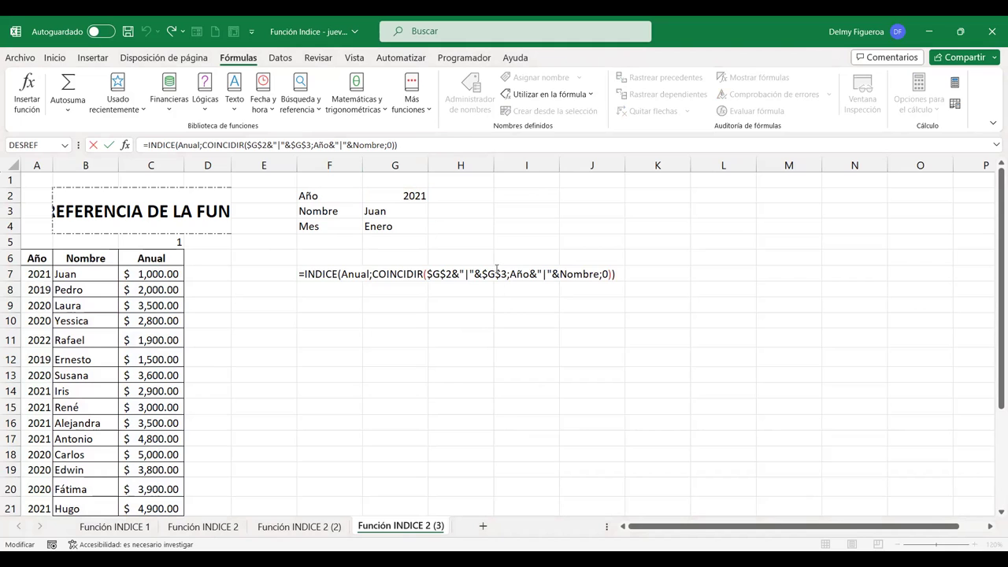
left_click(328, 276)
key("Return")
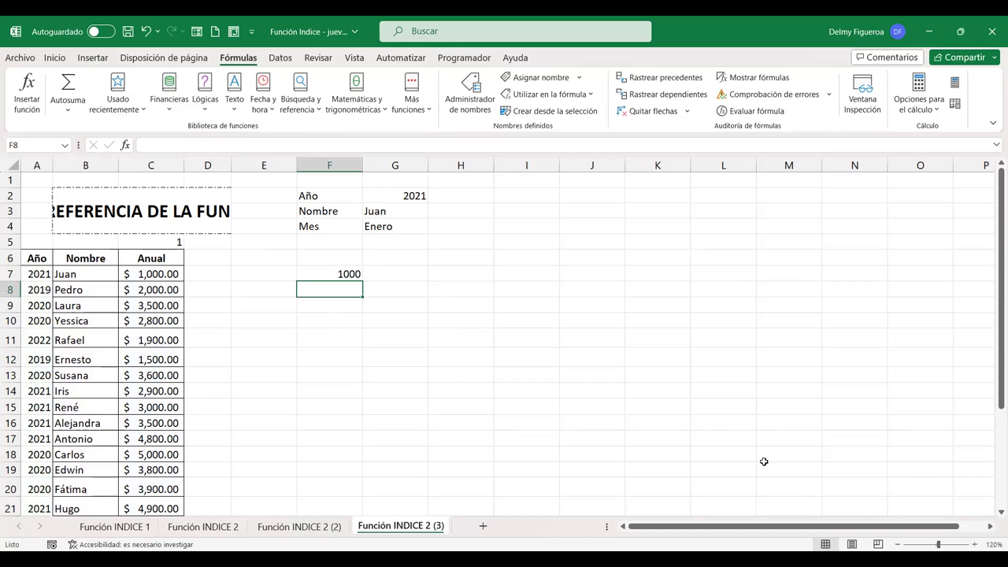
left_click(408, 293)
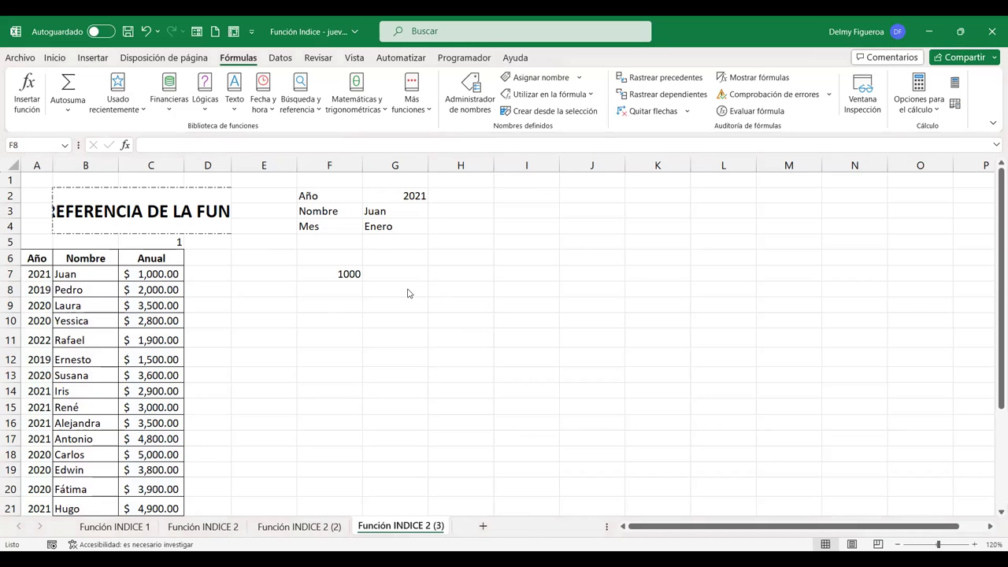